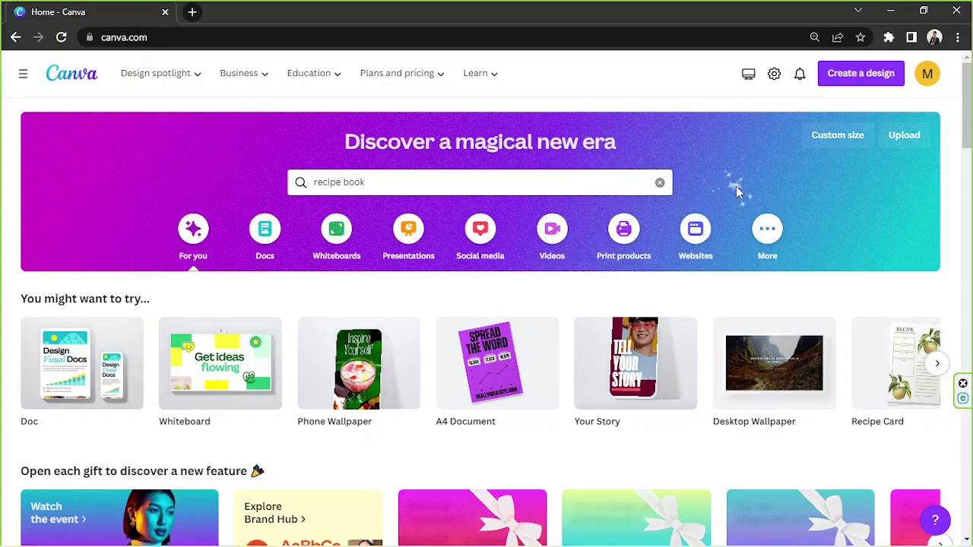
Search the templates for "recipe book" and open the full list of suggested results.
left_click(598, 175)
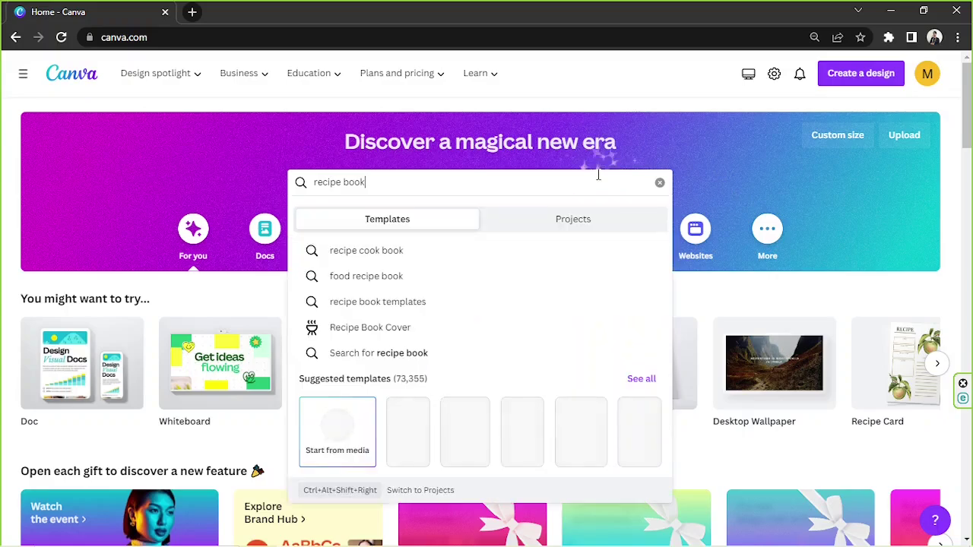
triple_click(309, 183)
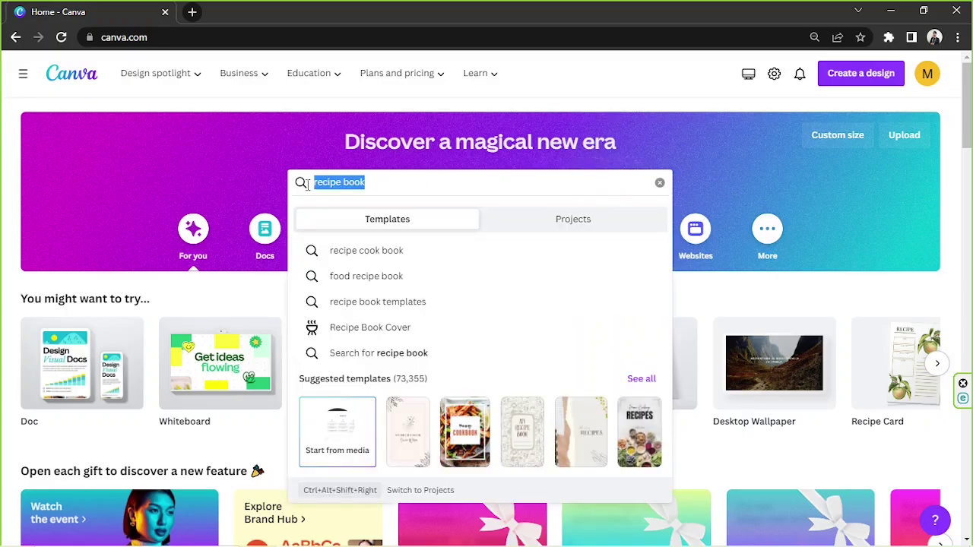
left_click(385, 183)
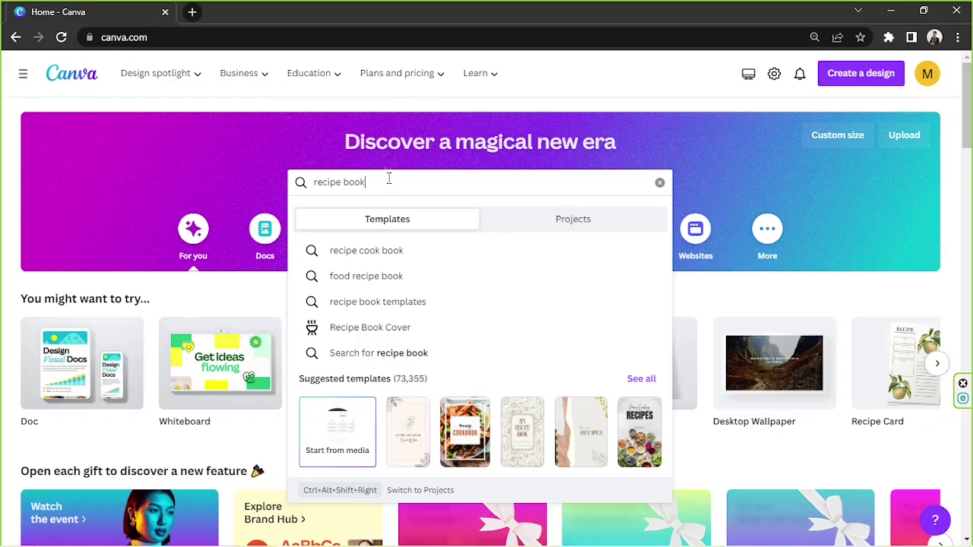
left_click(642, 380)
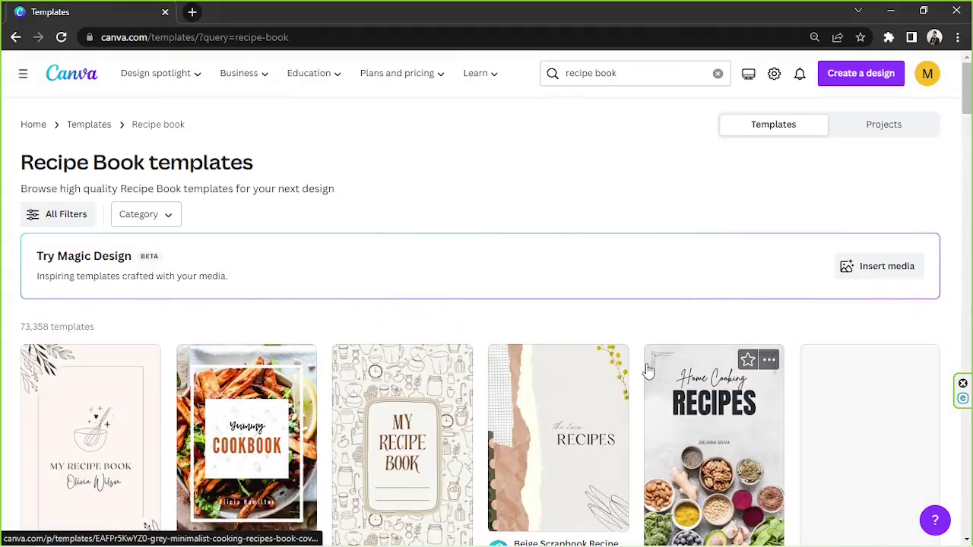
Open the Cream and Orange Illustrated Watercolor Cookbook Book Cover template for customization.
scroll(636, 346, "down", 3)
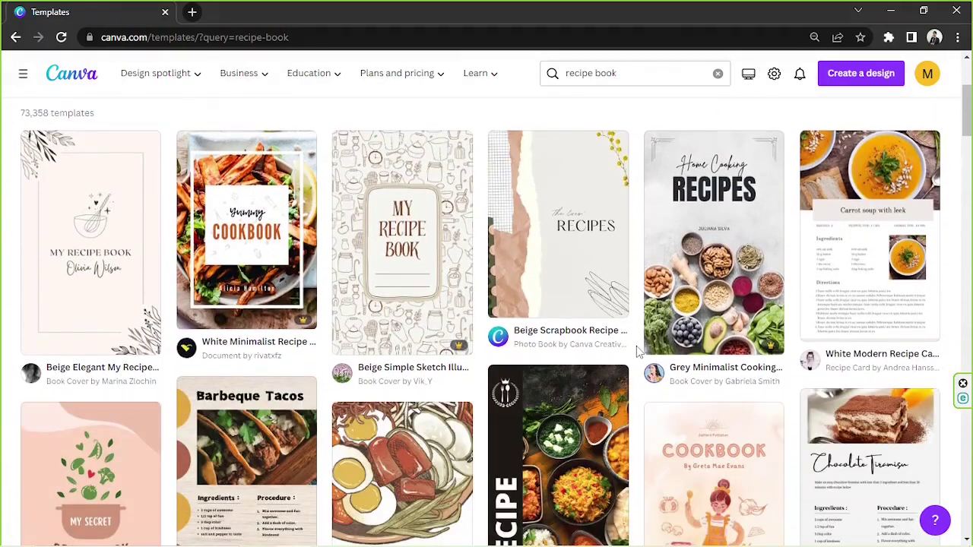
scroll(637, 351, "down", 2)
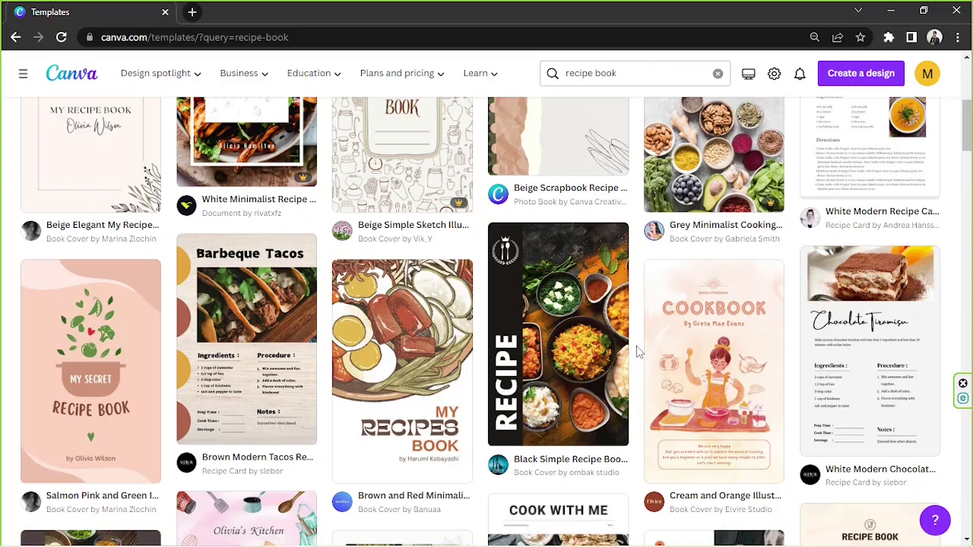
scroll(637, 349, "down", 1)
scroll(637, 351, "down", 1)
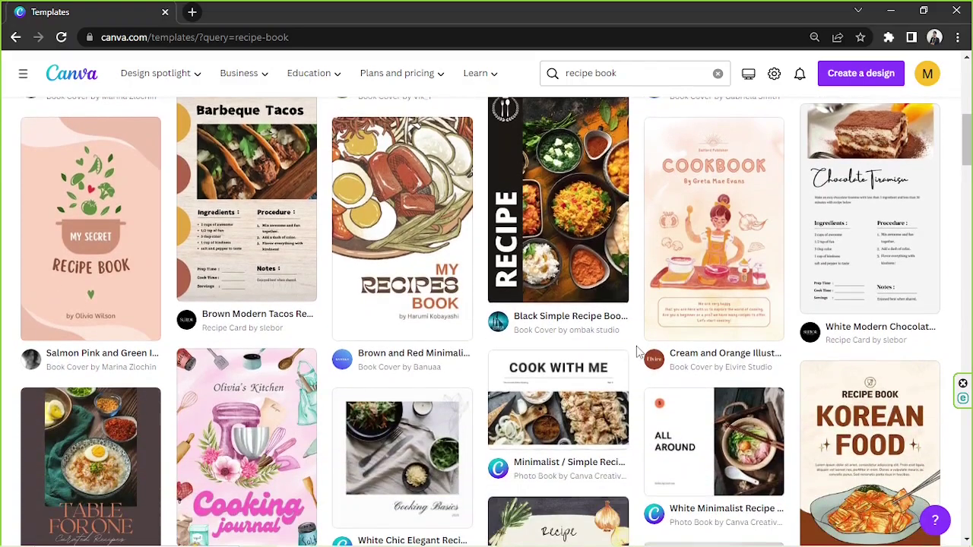
scroll(638, 348, "down", 1)
scroll(651, 338, "up", 1)
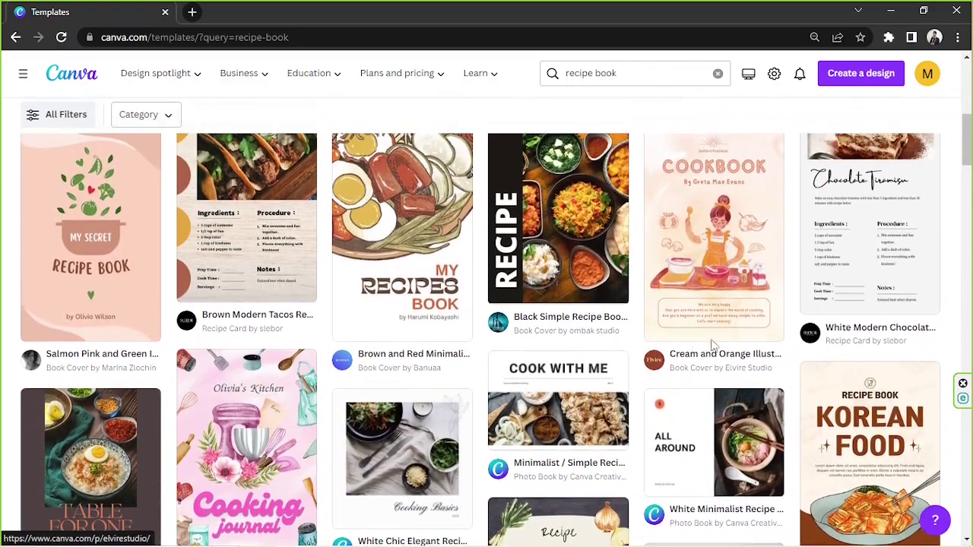
left_click(687, 277)
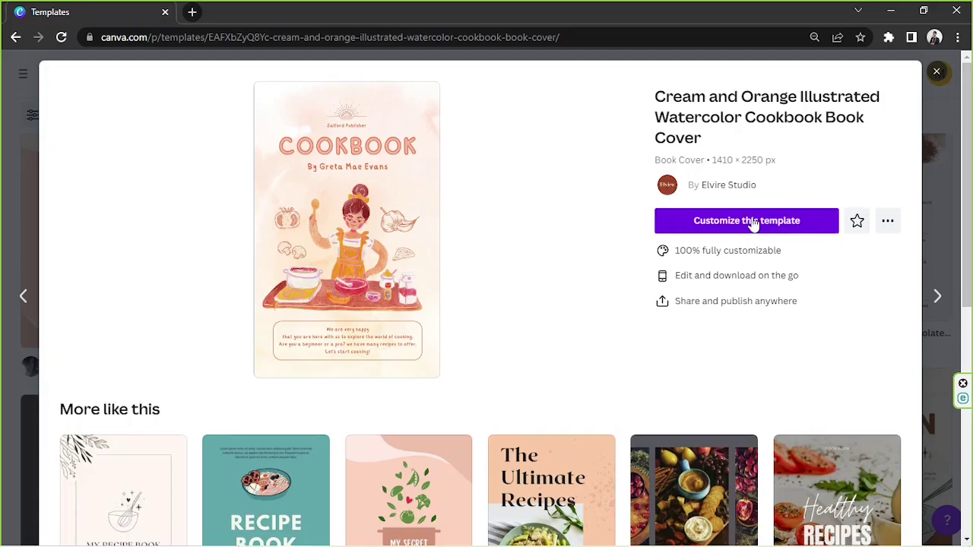
left_click(749, 221)
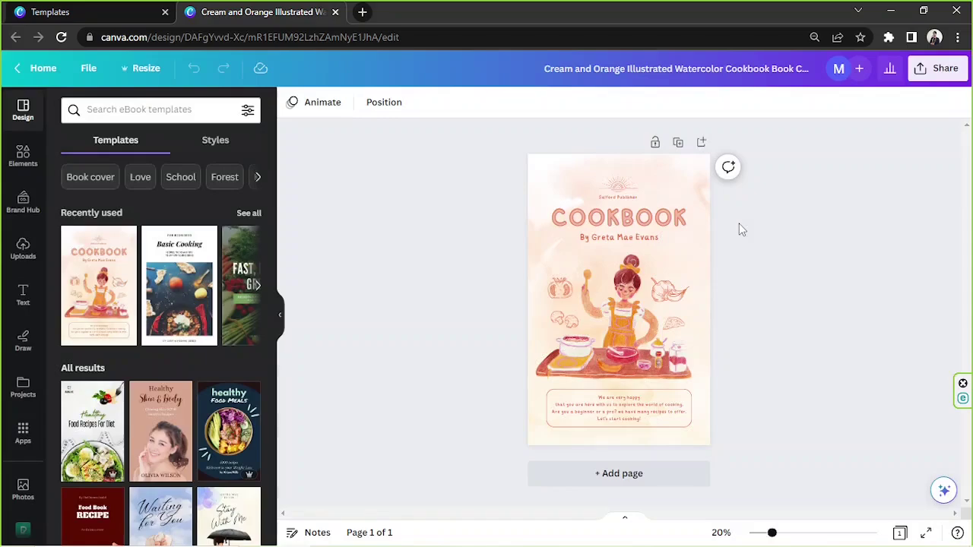
Search the editor's eBook design templates for "cooking".
scroll(224, 313, "down", 3)
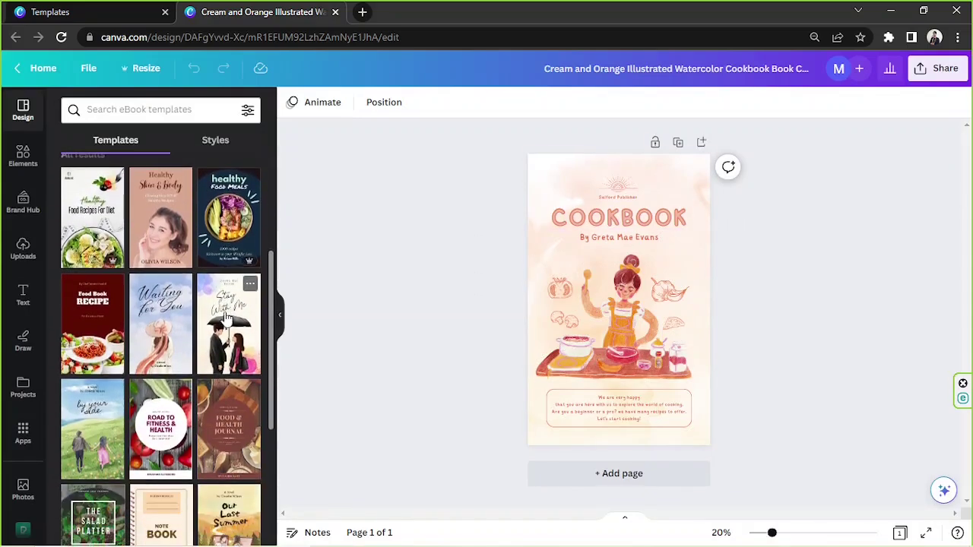
scroll(225, 319, "up", 1)
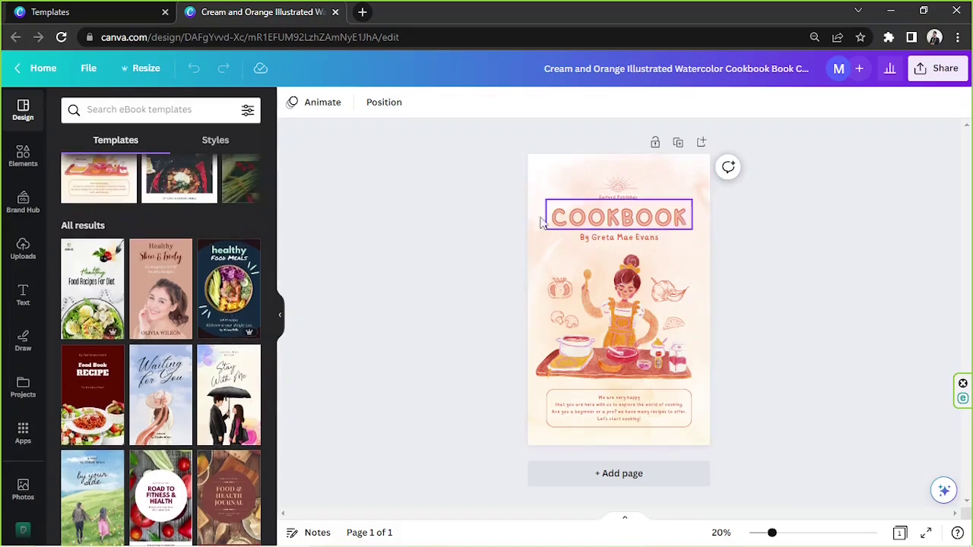
left_click_drag(462, 184, 758, 396)
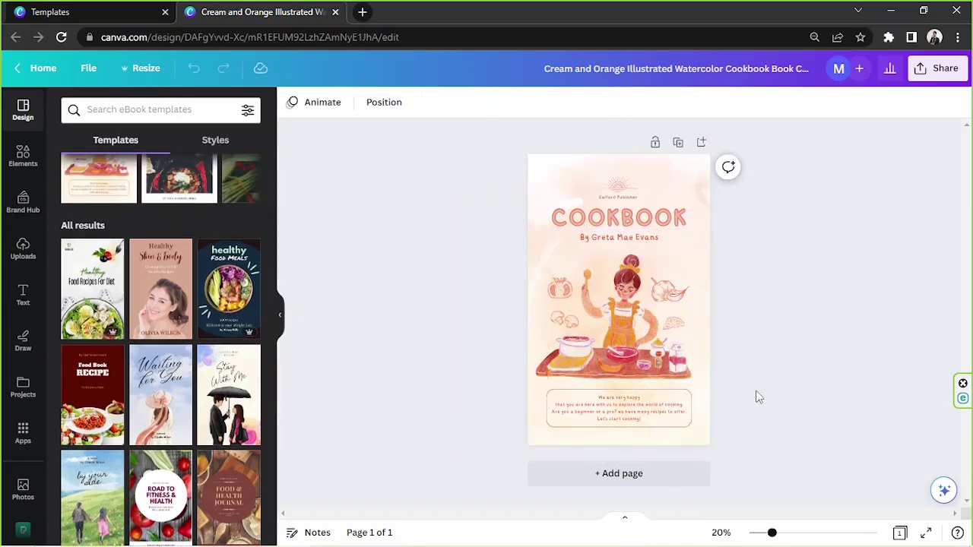
scroll(224, 323, "down", 5)
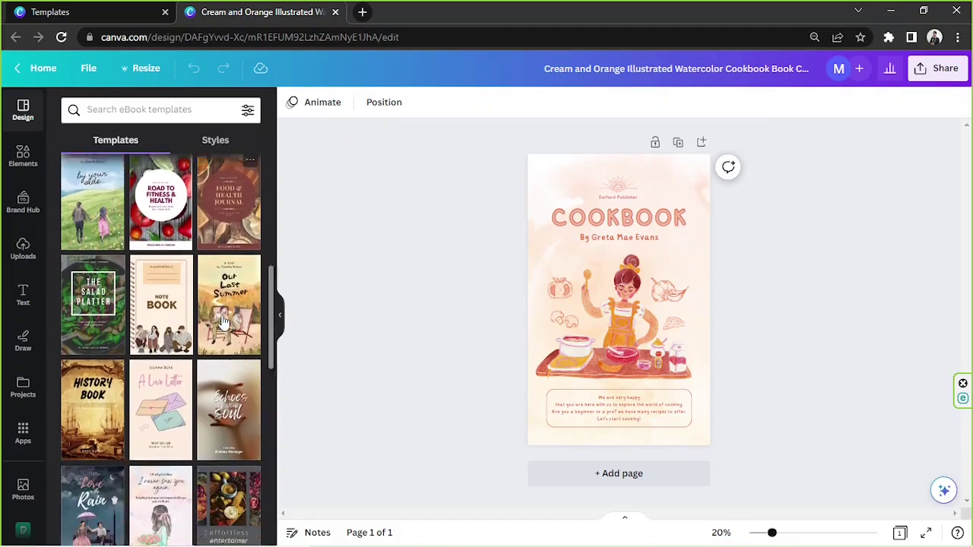
scroll(224, 323, "down", 5)
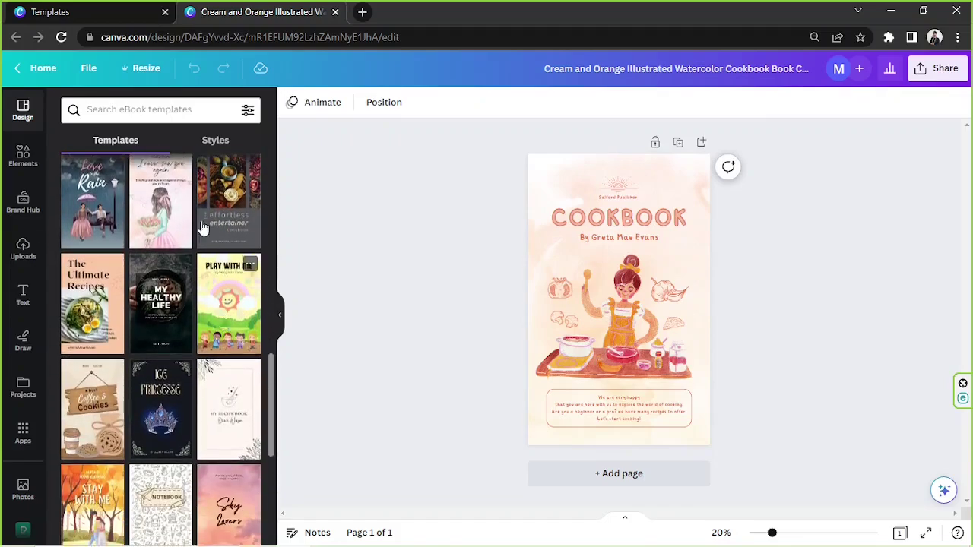
left_click(165, 112)
type("cooking")
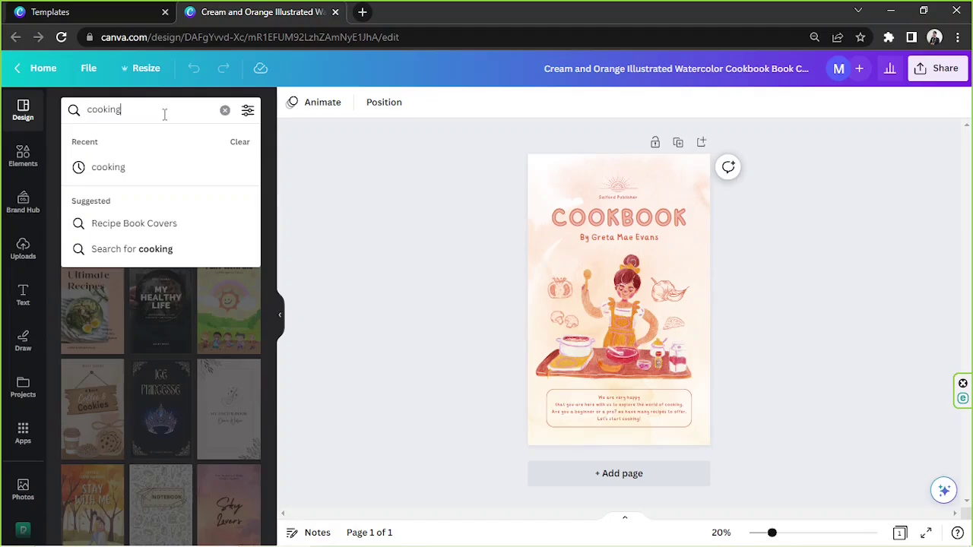
key("Return")
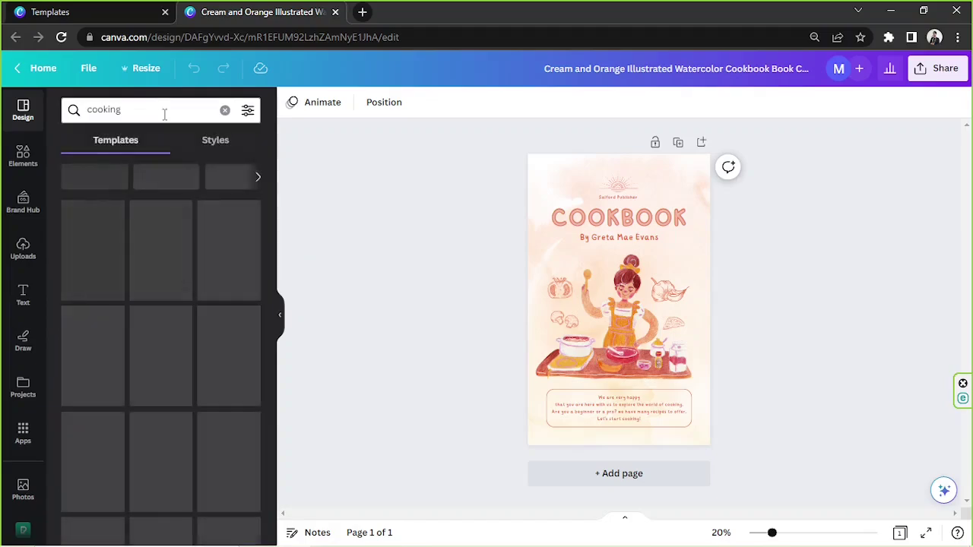
Replace the cover design with the salmon pink "My Secret Recipe Book" template from the cooking results.
scroll(221, 334, "down", 5)
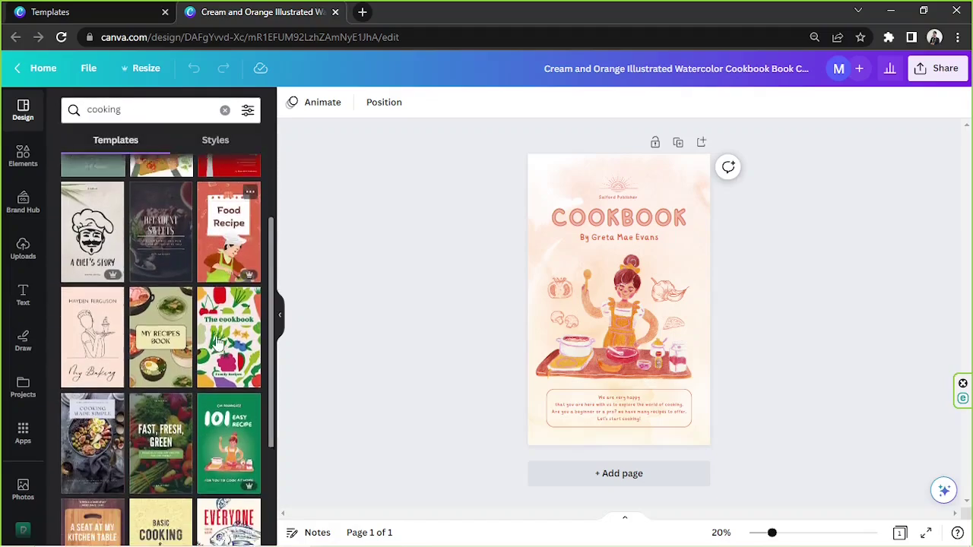
scroll(235, 305, "down", 10)
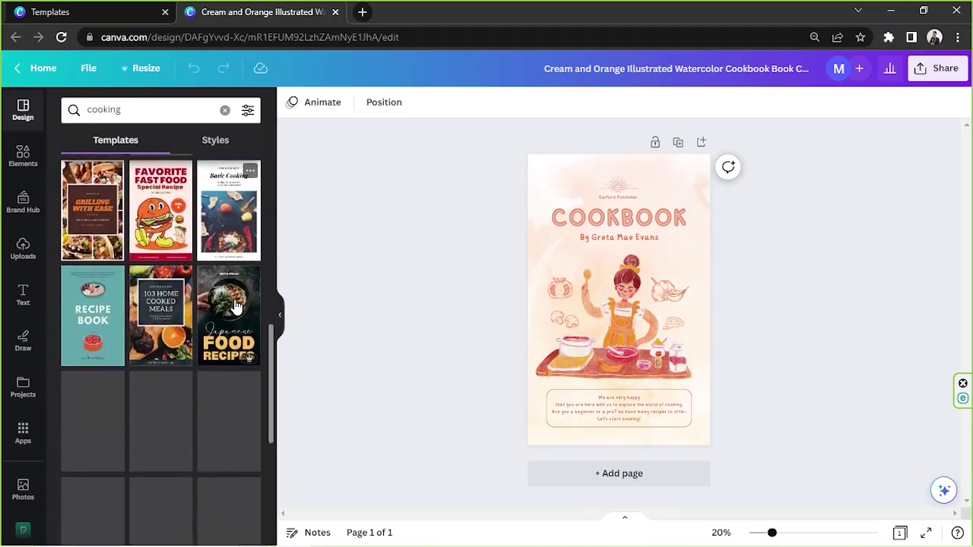
scroll(236, 306, "down", 10)
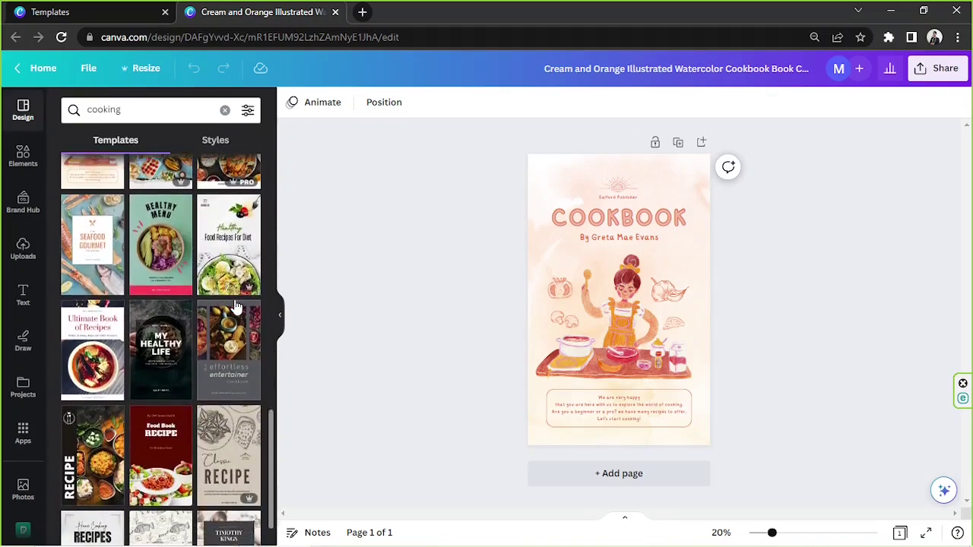
scroll(236, 306, "down", 3)
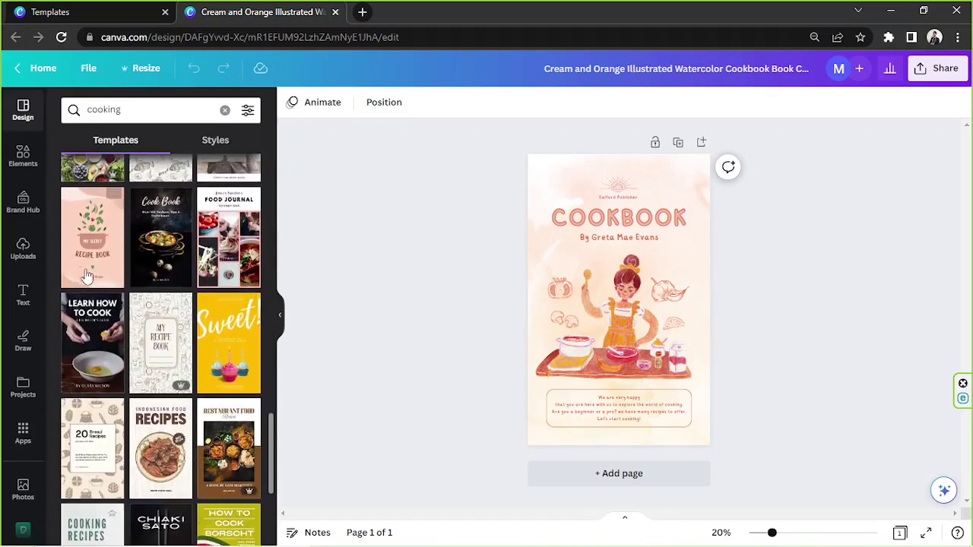
left_click(78, 271)
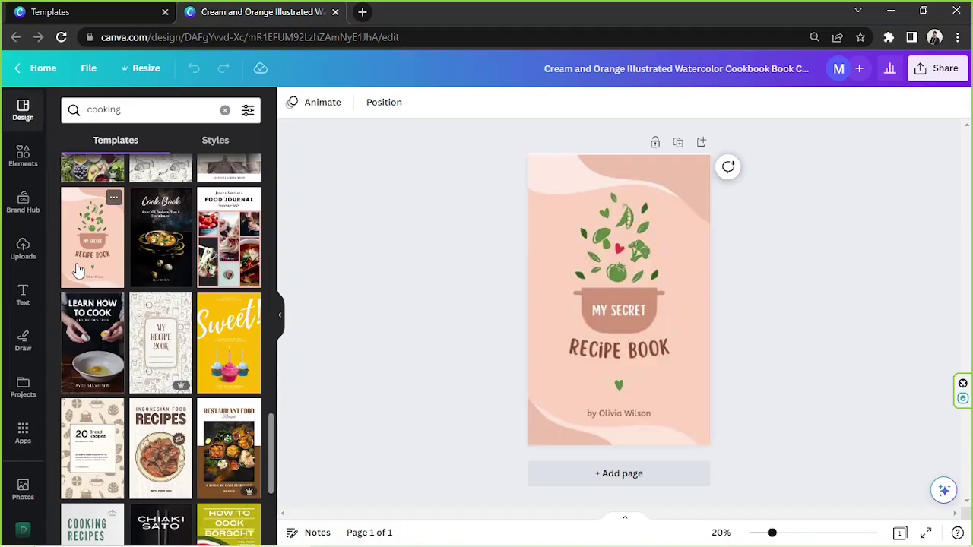
Add two new pages after the recipe book cover.
scroll(83, 304, "down", 3)
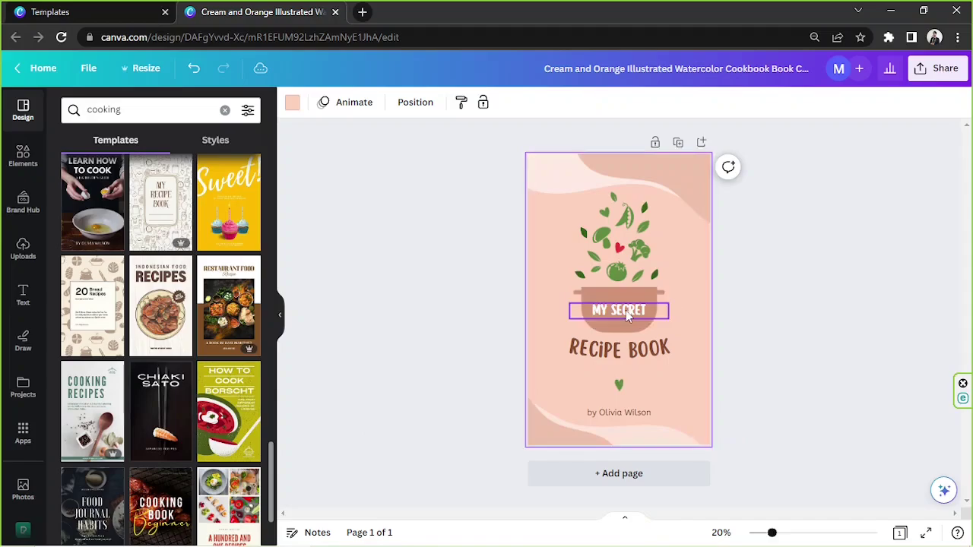
scroll(207, 393, "down", 3)
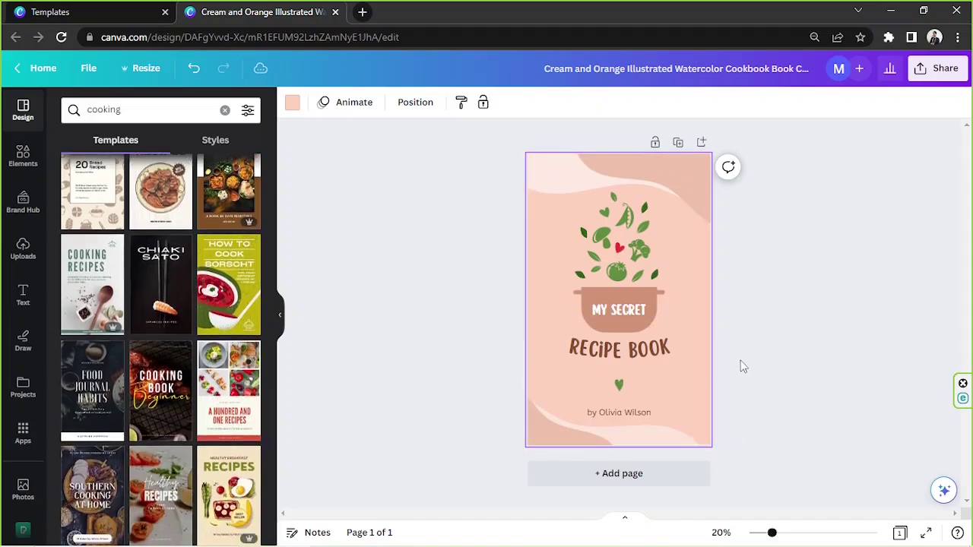
left_click(744, 367)
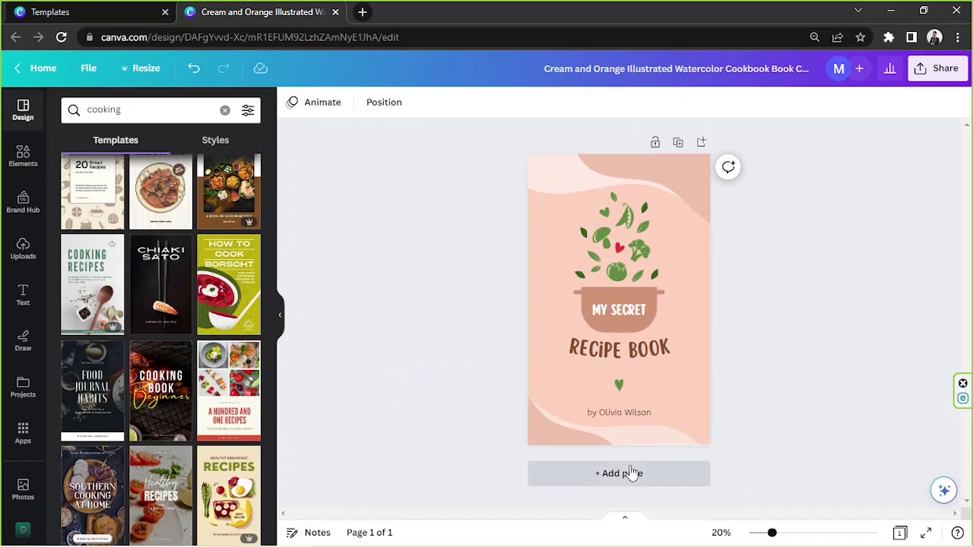
left_click(630, 473)
left_click(632, 484)
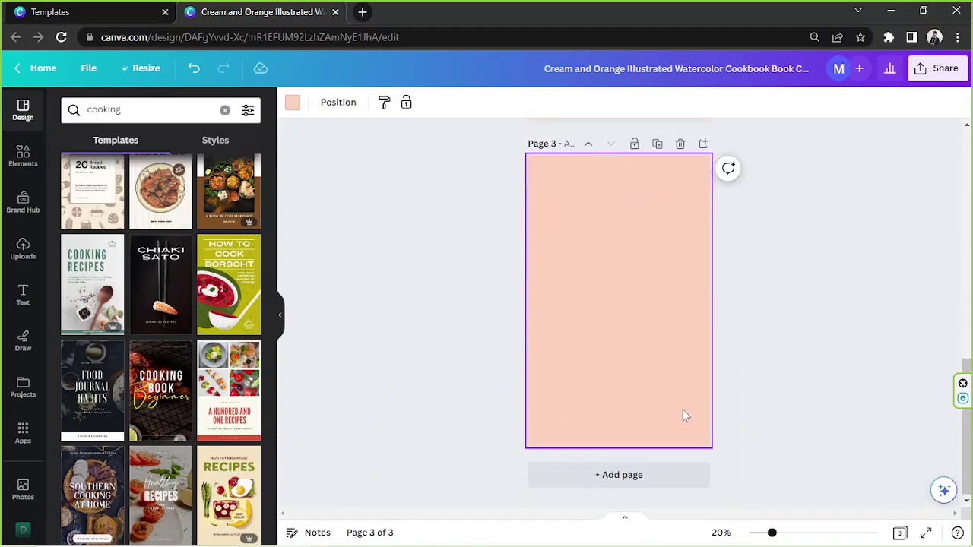
Zoom the canvas to 26% and examine the cover's layout, artwork and background together with the page below.
scroll(683, 409, "up", 8)
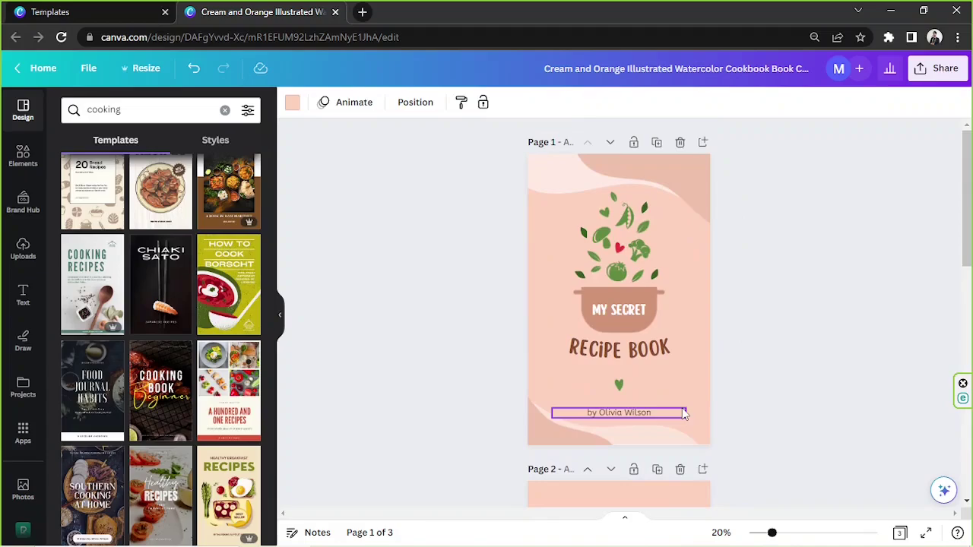
left_click_drag(773, 534, 780, 533)
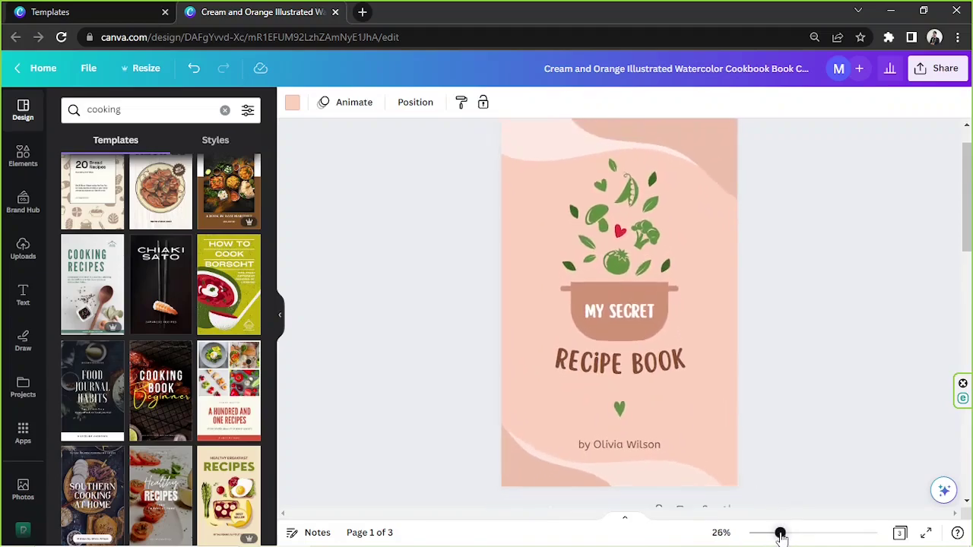
scroll(781, 494, "down", 1)
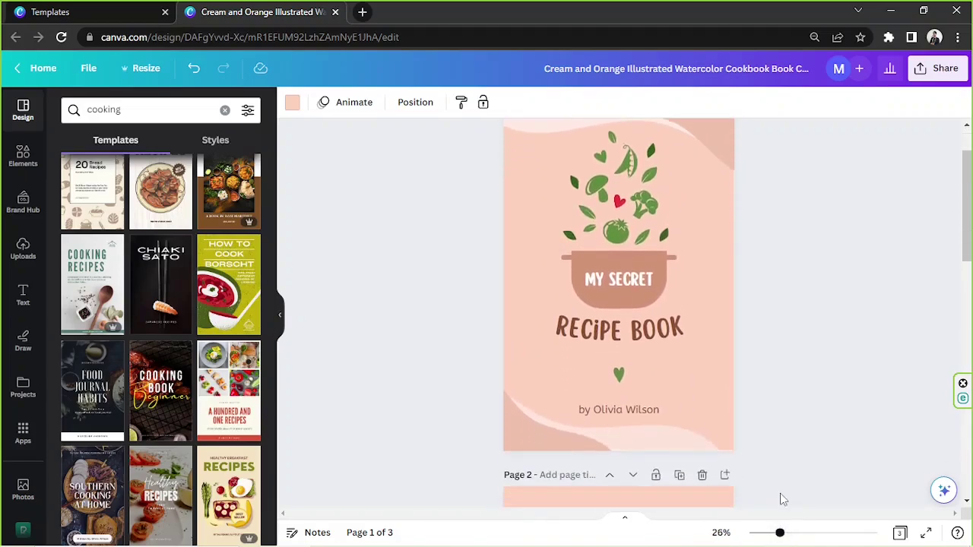
scroll(781, 494, "up", 1)
left_click(712, 375)
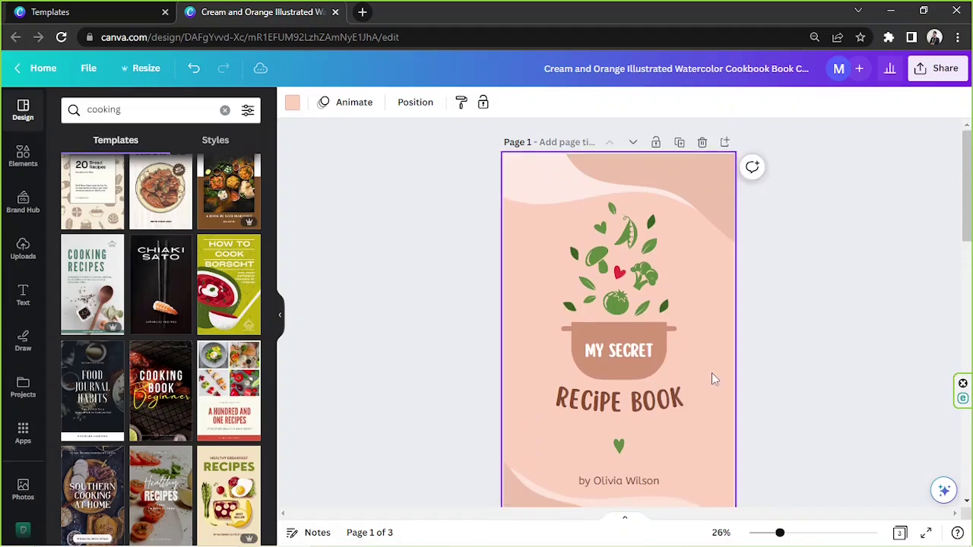
scroll(546, 288, "down", 3)
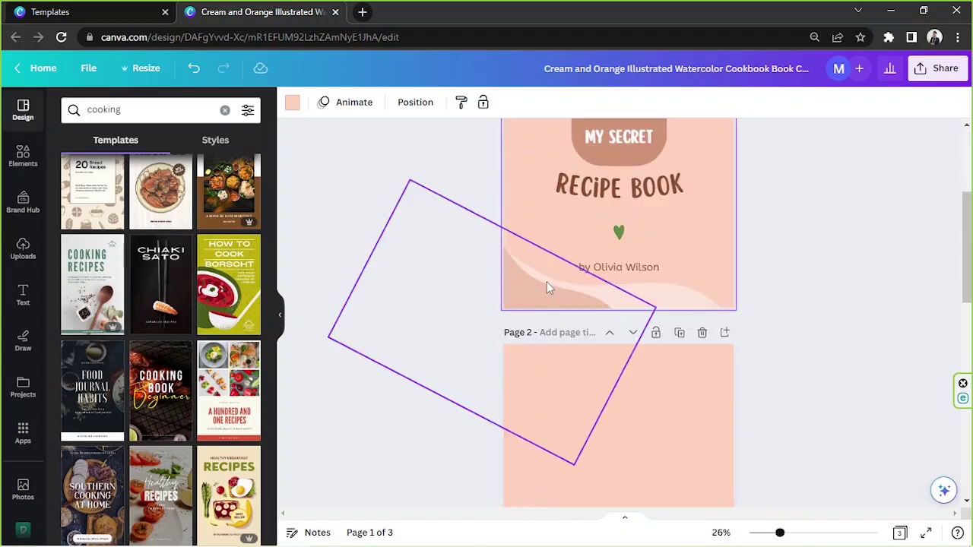
scroll(546, 288, "up", 2)
scroll(547, 287, "up", 1)
left_click_drag(442, 183, 810, 326)
scroll(840, 434, "down", 3)
scroll(810, 326, "up", 4)
left_click(810, 326)
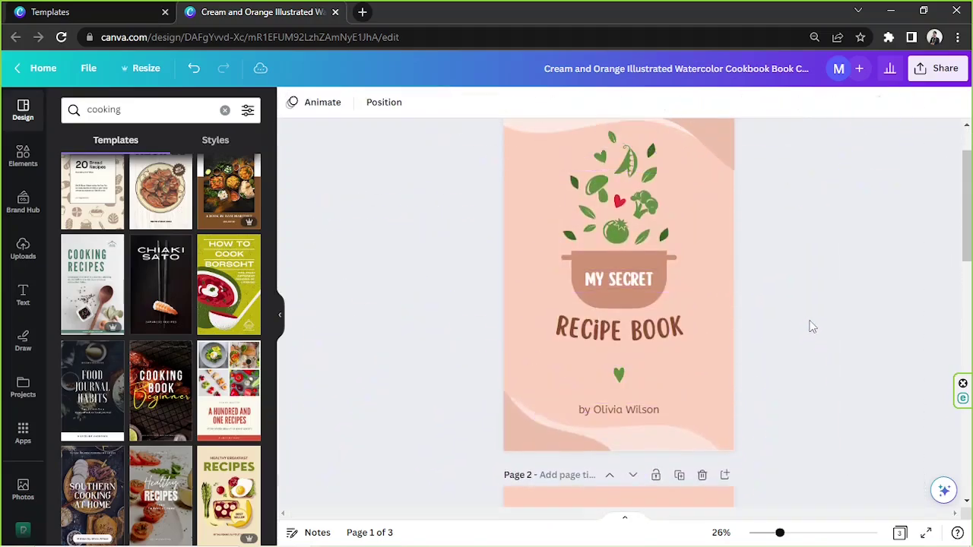
scroll(735, 333, "up", 2)
left_click(573, 310)
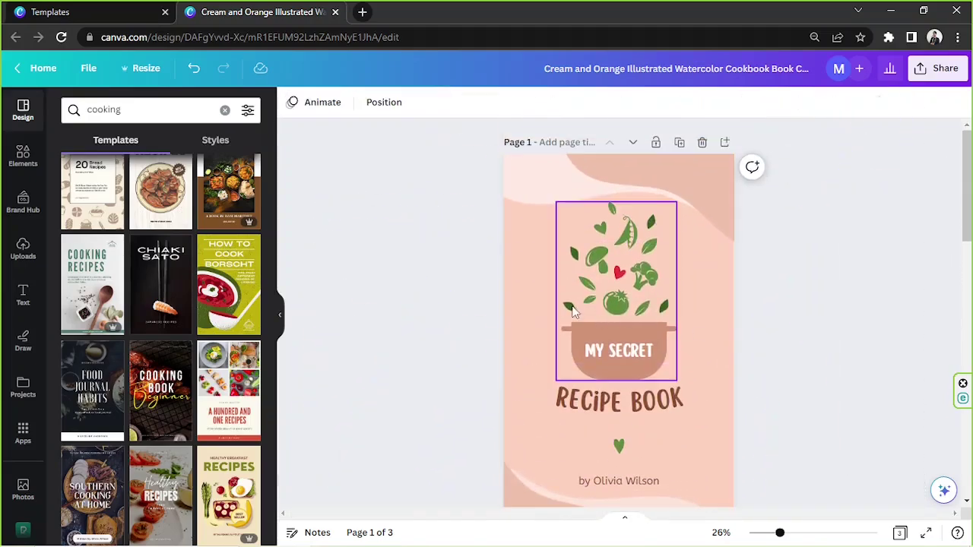
left_click(529, 296)
scroll(529, 296, "down", 1)
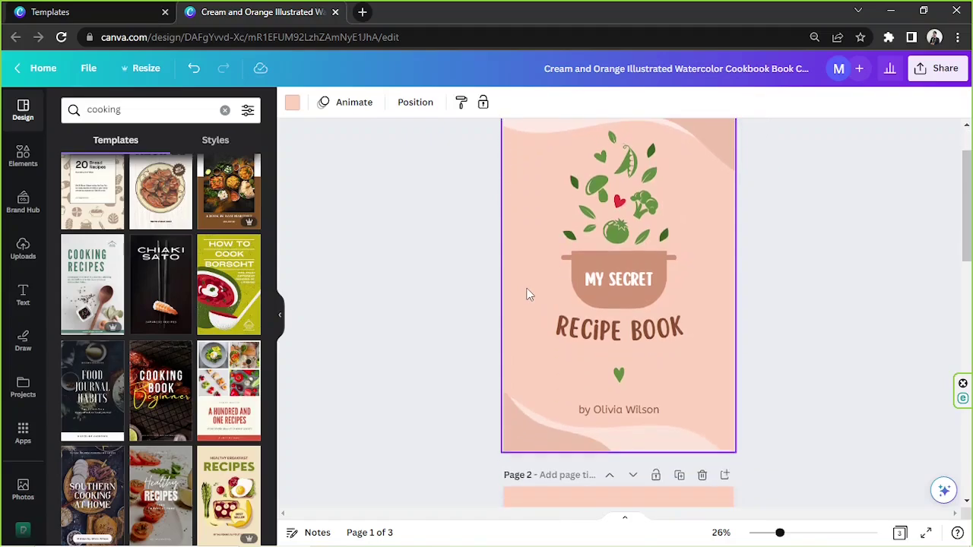
scroll(530, 296, "up", 1)
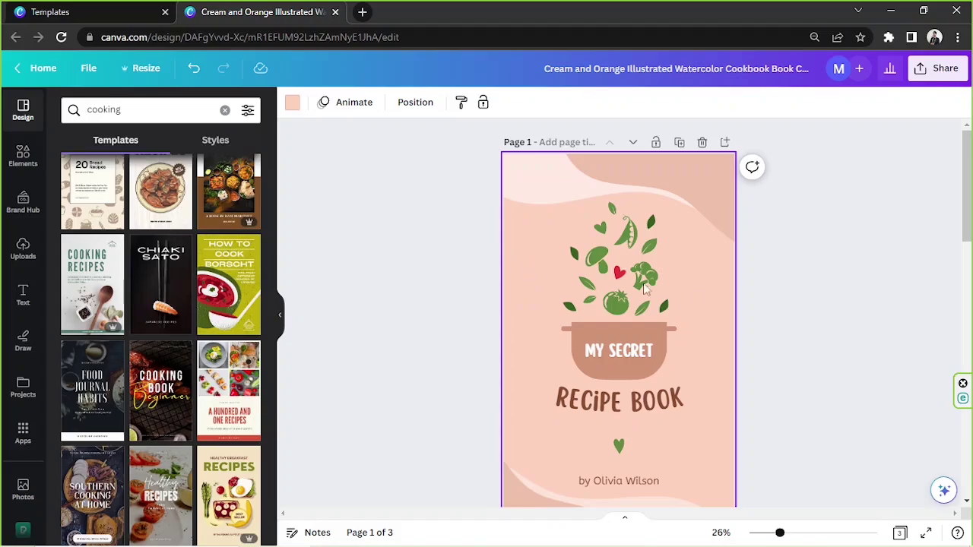
Change the cover page's background to the solid light peach colour #FFE2C1.
left_click(793, 323)
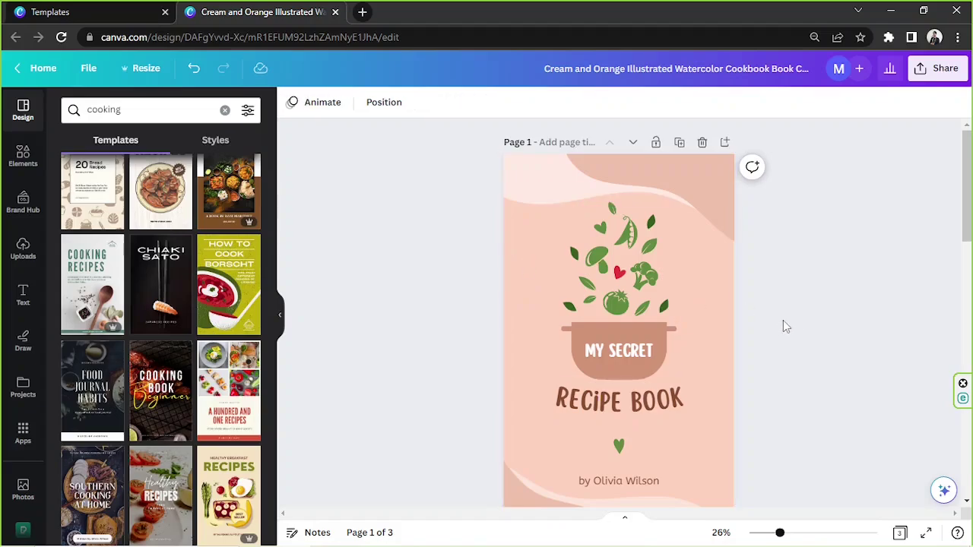
left_click(533, 307)
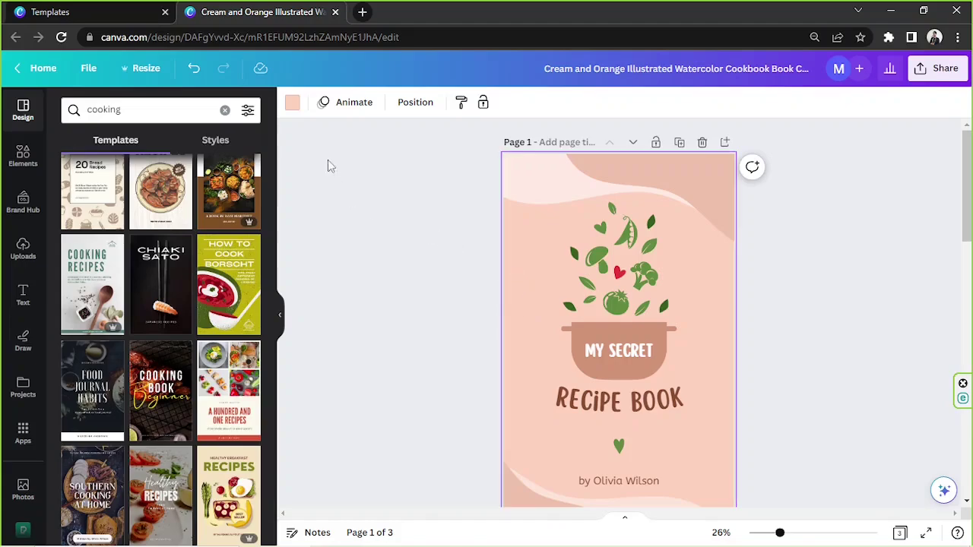
left_click(291, 107)
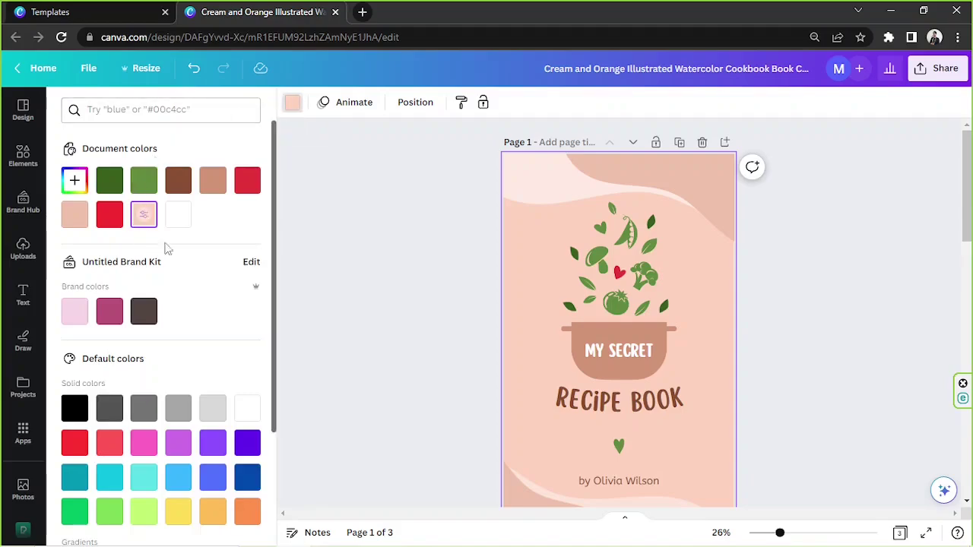
scroll(201, 207, "down", 2)
scroll(201, 207, "up", 2)
left_click(203, 183)
left_click(74, 182)
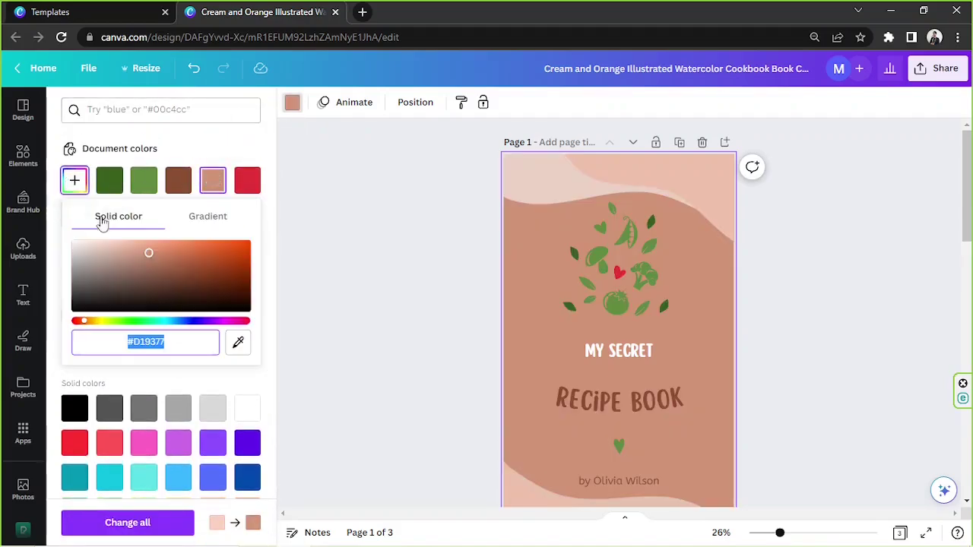
left_click_drag(114, 253, 102, 223)
left_click_drag(84, 321, 91, 321)
left_click(108, 240)
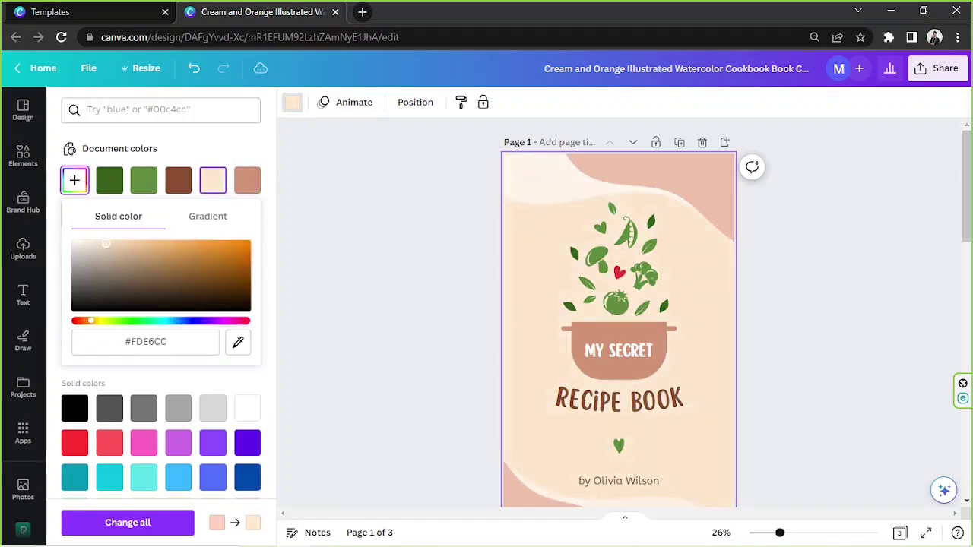
left_click_drag(107, 236, 116, 233)
Delete the wavy shapes from the lower and upper corners of the cover, leaving the plain background.
scroll(497, 276, "down", 3)
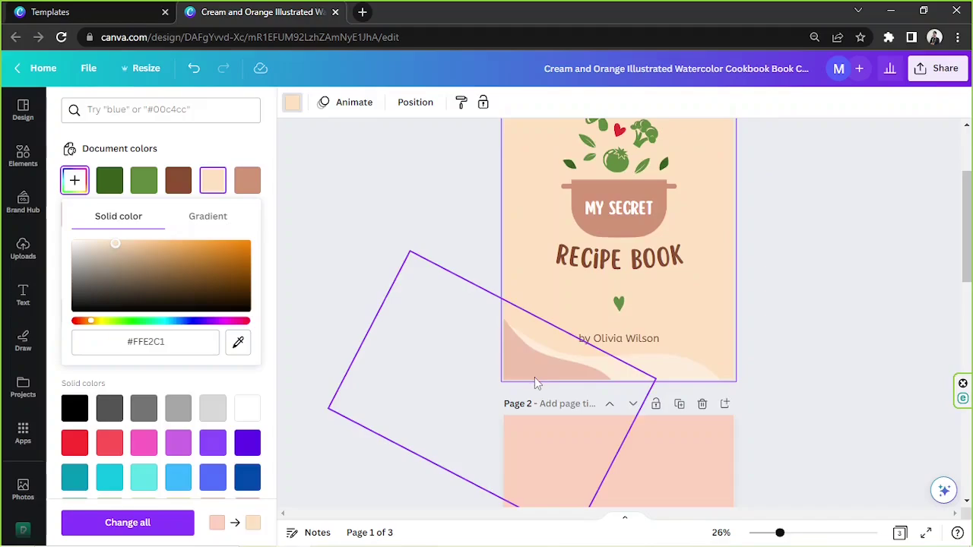
left_click(534, 377)
scroll(516, 372, "up", 3)
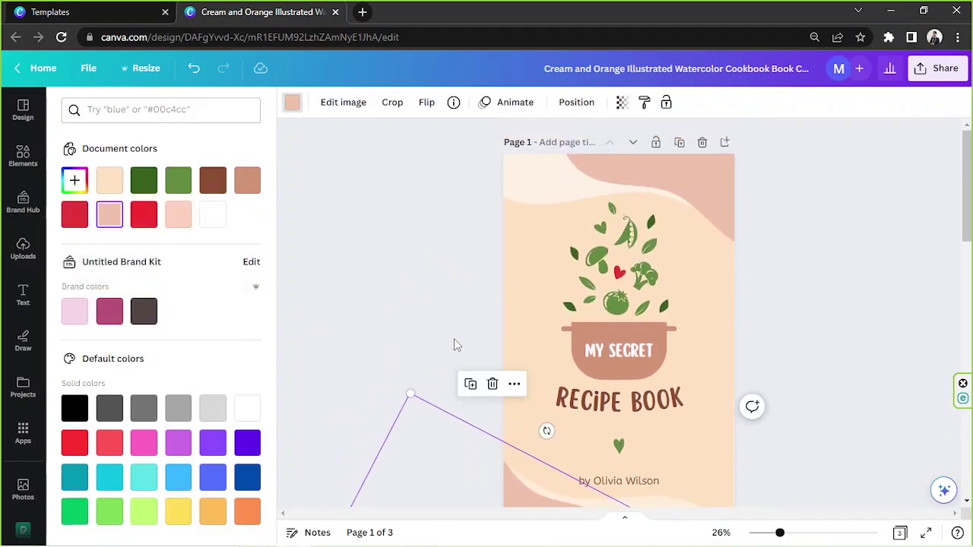
left_click(454, 341)
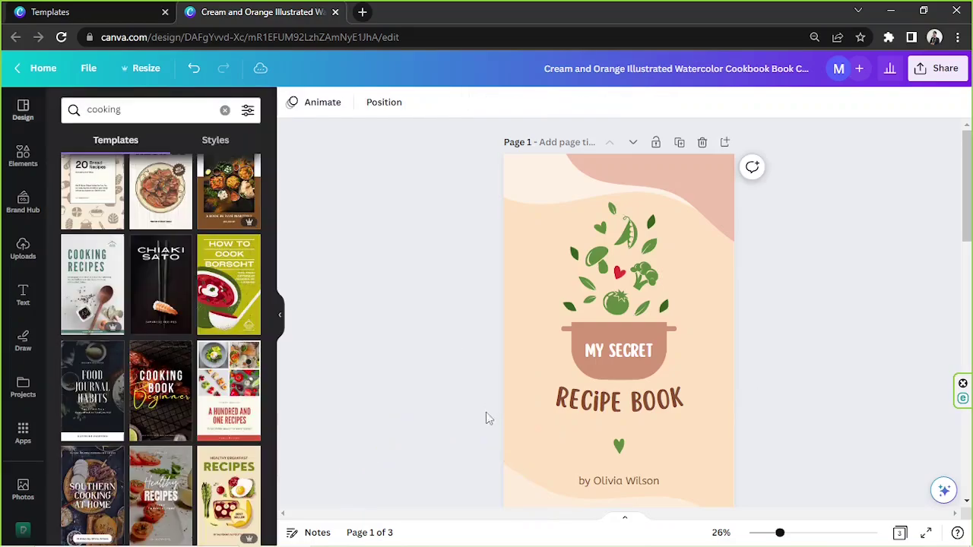
left_click(534, 492)
left_click_drag(534, 492, 571, 189)
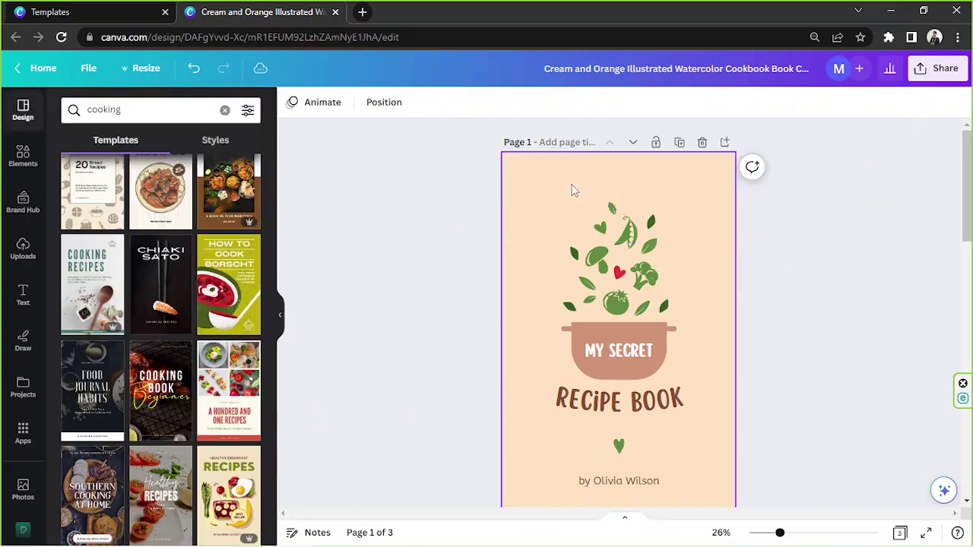
scroll(566, 247, "down", 1)
scroll(566, 246, "up", 1)
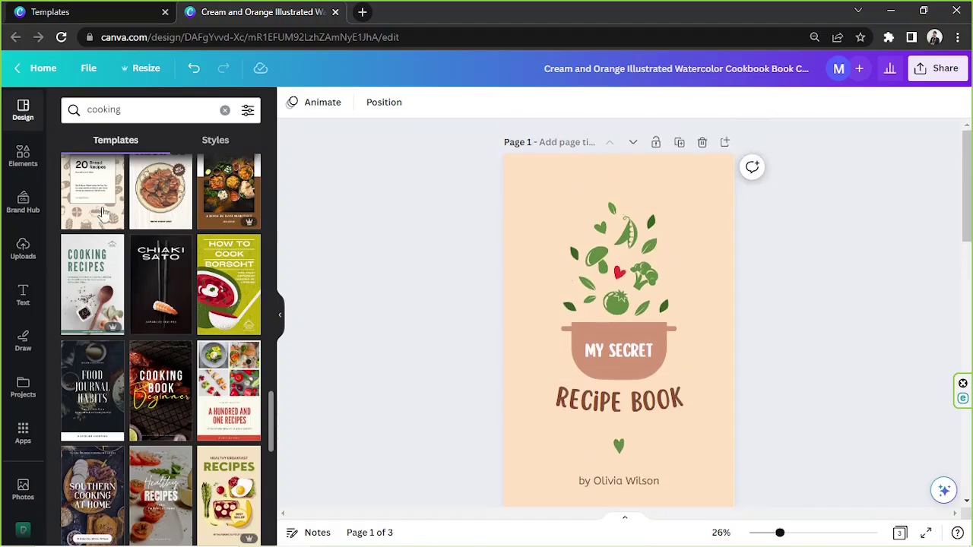
Search the elements library for "blob" and limit the results to graphics.
left_click(25, 166)
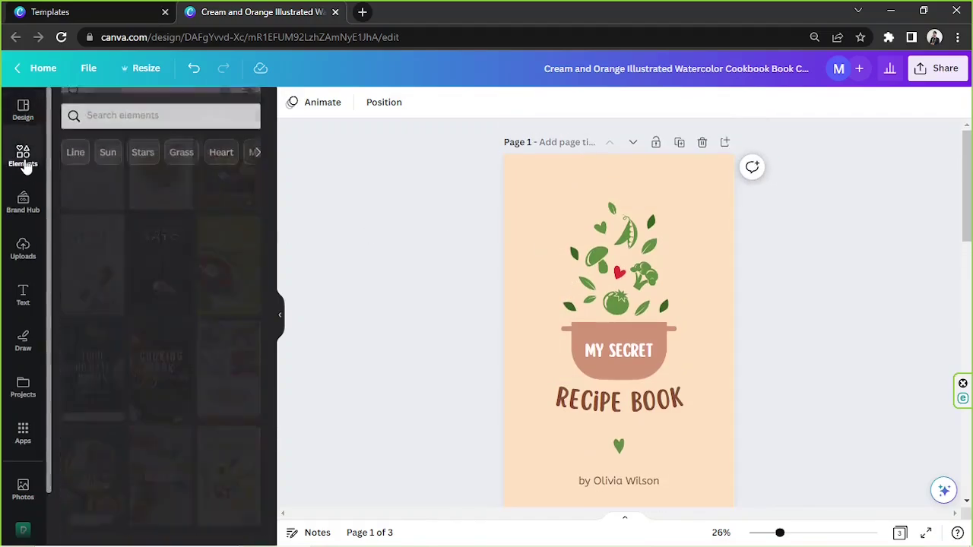
left_click(102, 112)
type("blob")
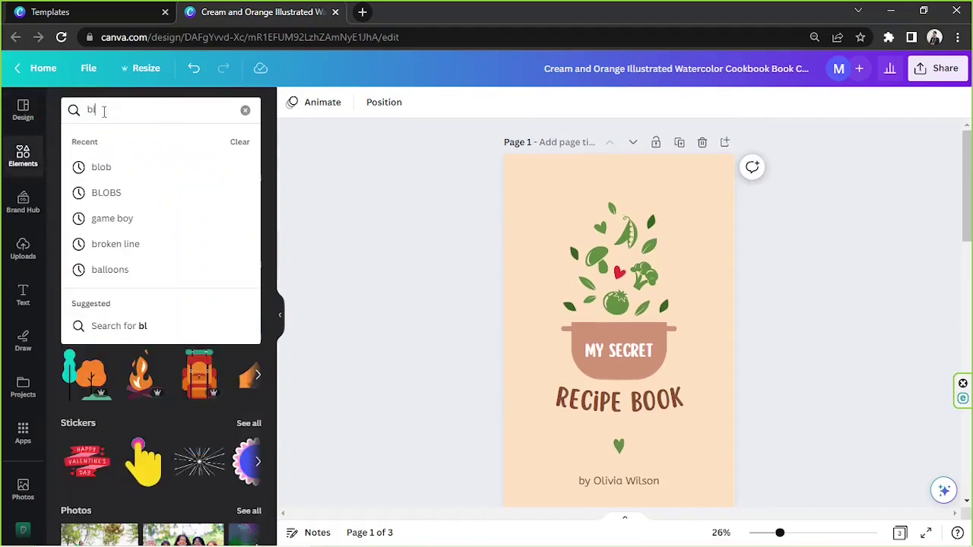
key("Return")
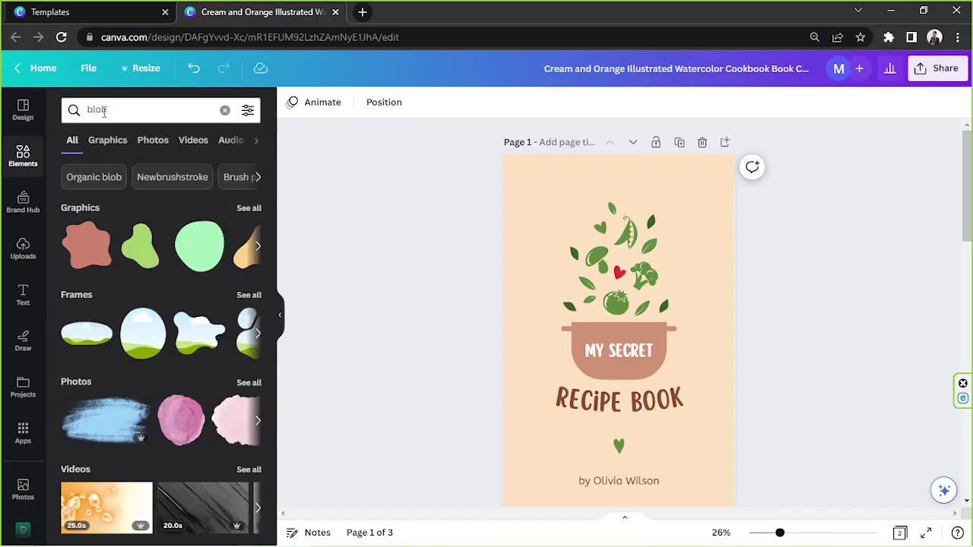
scroll(130, 319, "down", 2)
scroll(131, 341, "up", 2)
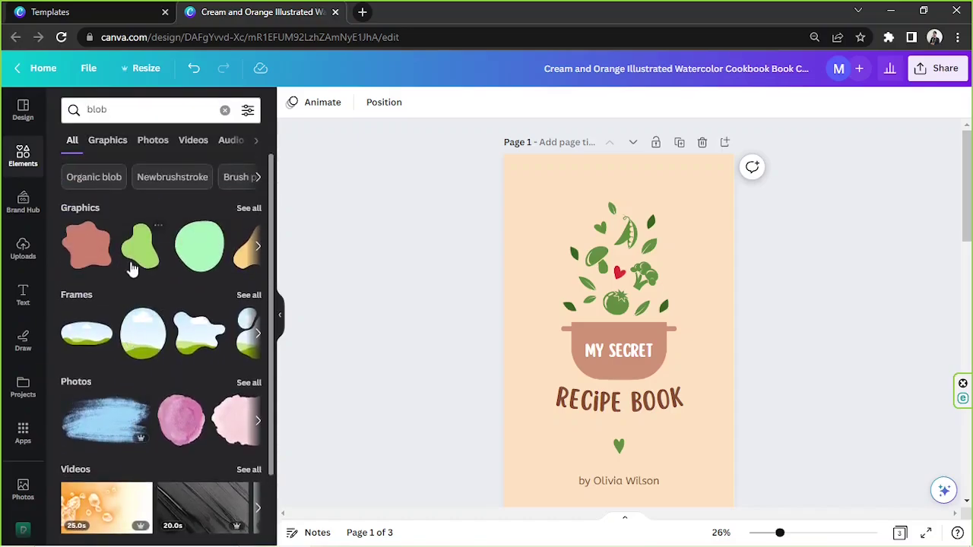
left_click(108, 139)
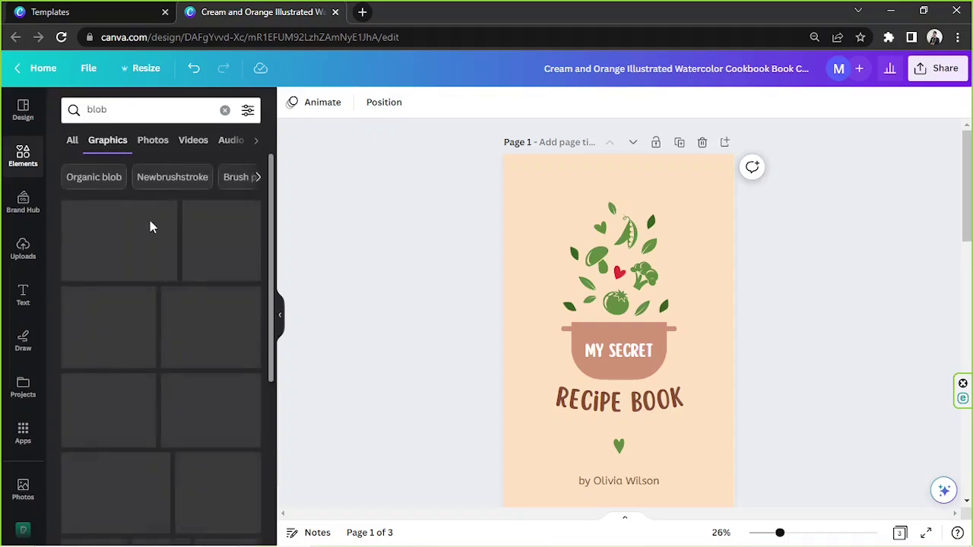
Insert the pink corner blob with the dotted edge and place it in the cover's bottom-left corner.
scroll(156, 220, "down", 2)
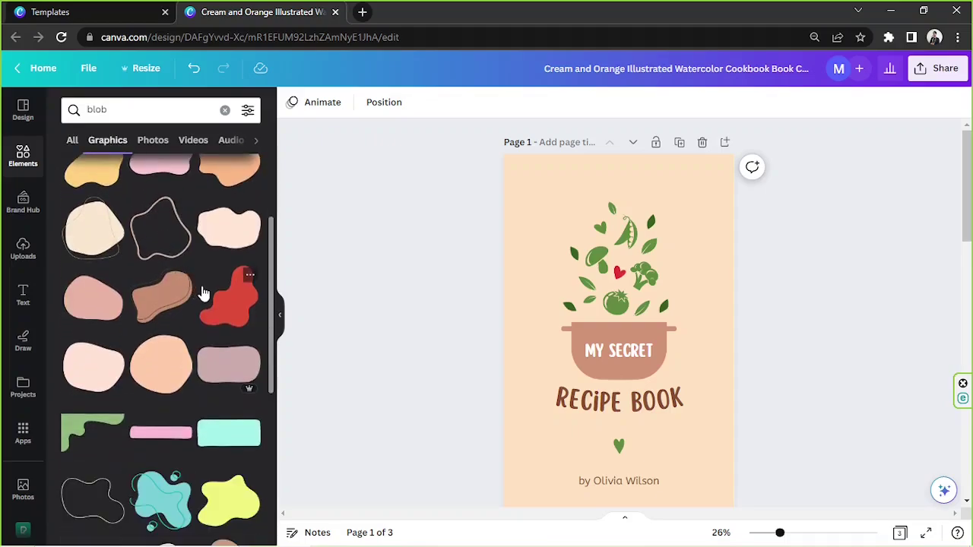
scroll(202, 289, "down", 2)
scroll(204, 293, "down", 3)
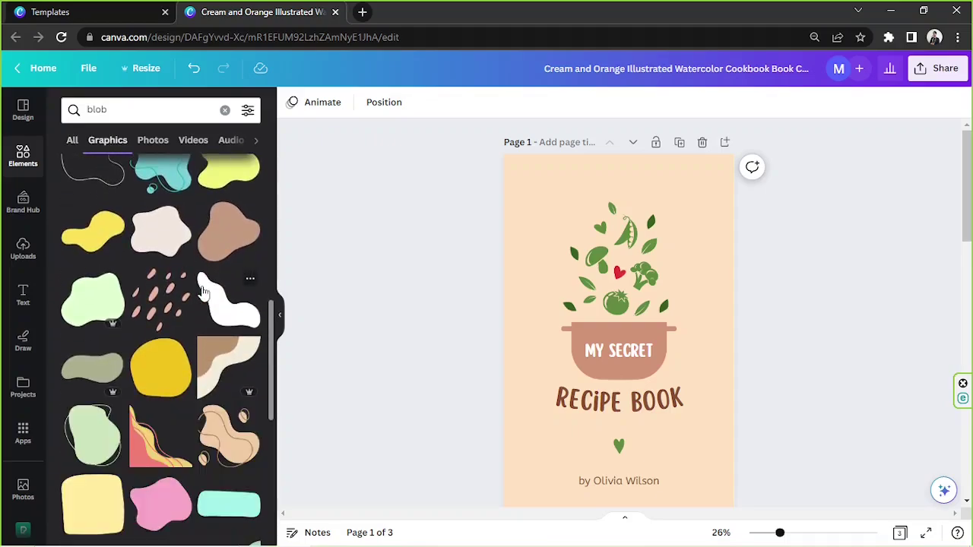
scroll(203, 292, "down", 2)
scroll(203, 291, "down", 2)
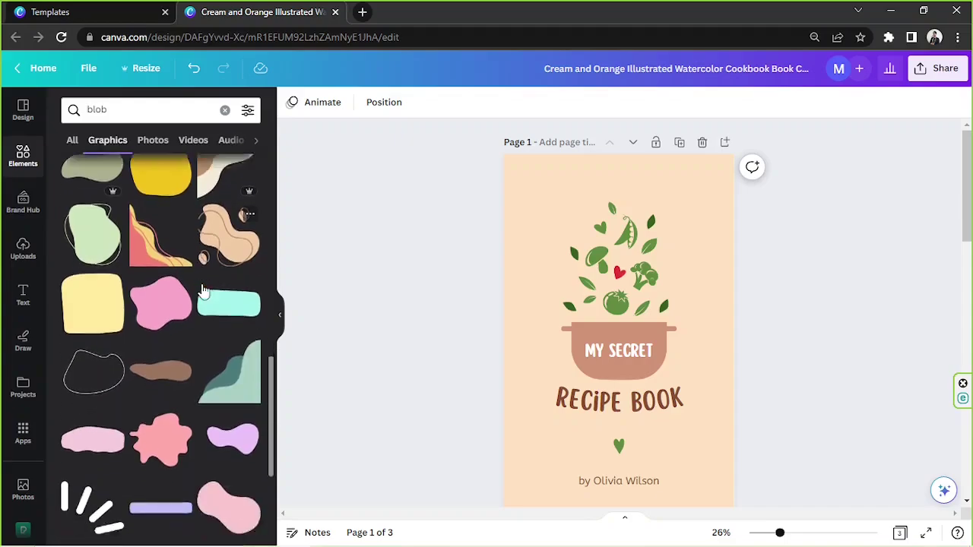
scroll(203, 291, "down", 2)
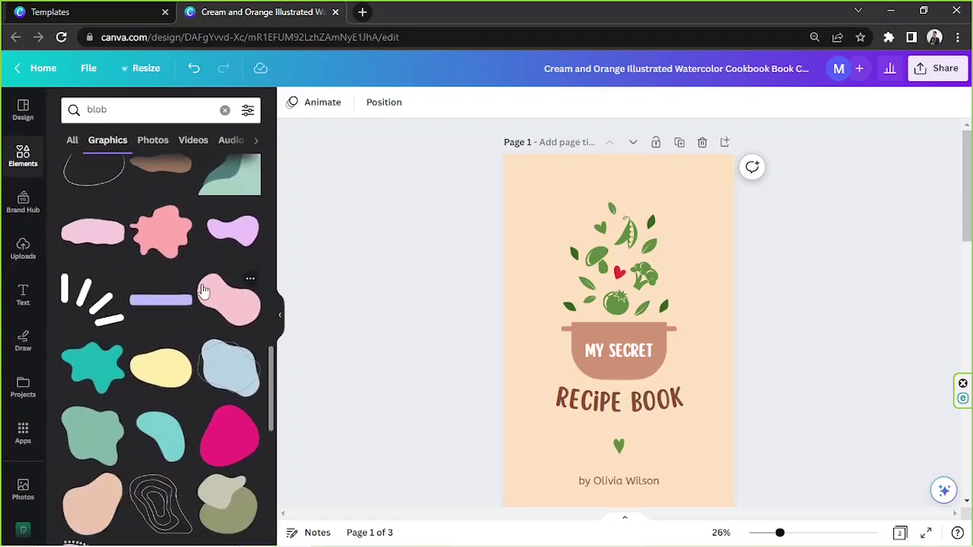
scroll(202, 291, "down", 1)
scroll(203, 291, "down", 3)
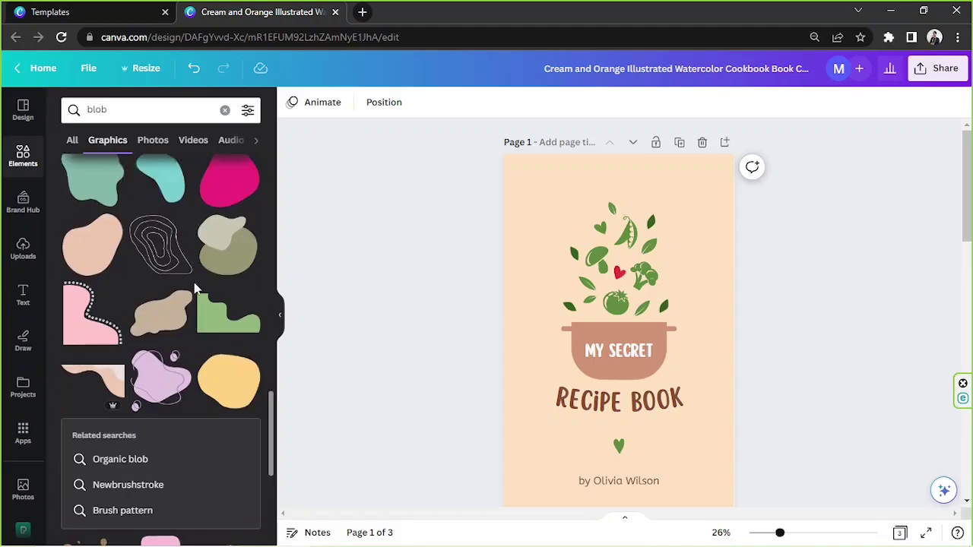
left_click(82, 315)
scroll(694, 276, "down", 2)
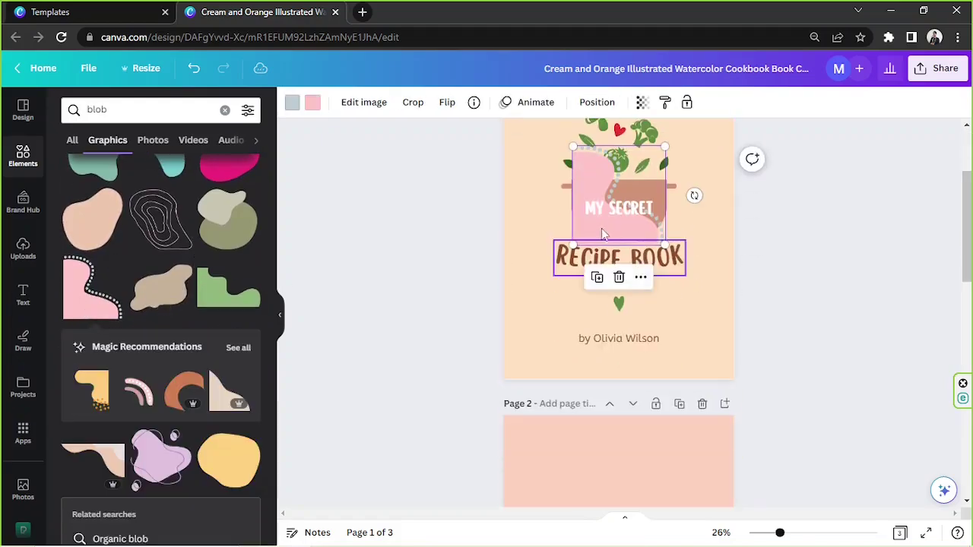
left_click_drag(601, 228, 507, 332)
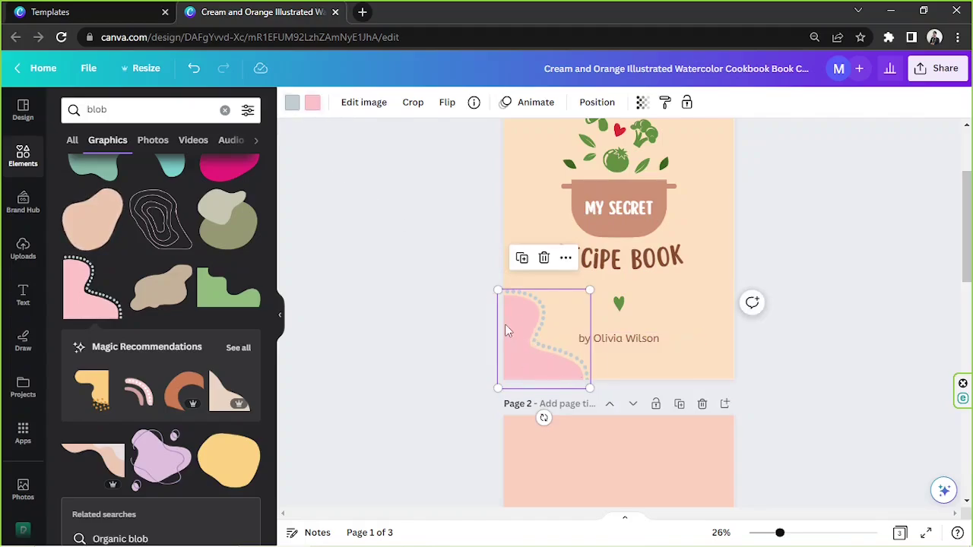
Recolour the corner blob terracotta with dark brown dots, then enlarge it and shift it partly off the cover's bottom-left corner.
left_click(313, 104)
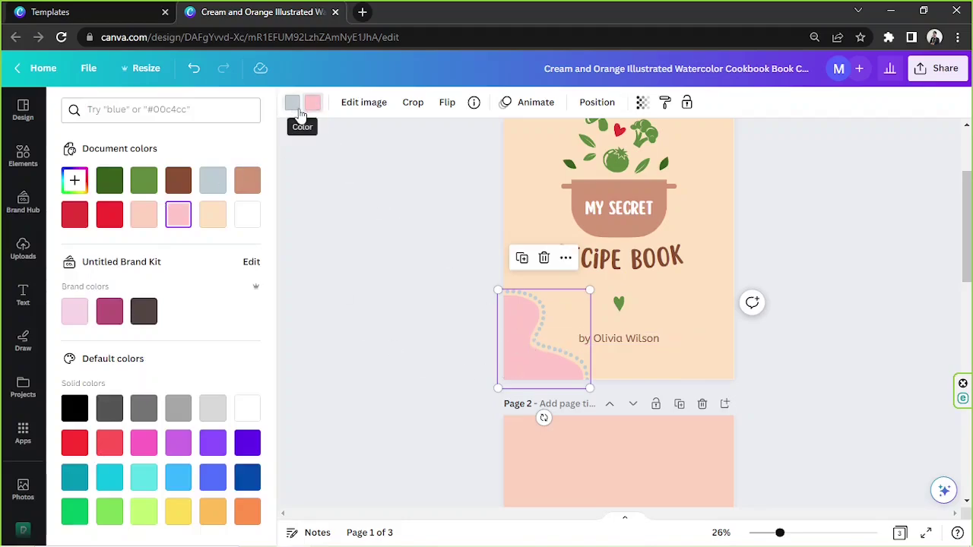
left_click(247, 180)
scroll(578, 380, "up", 2)
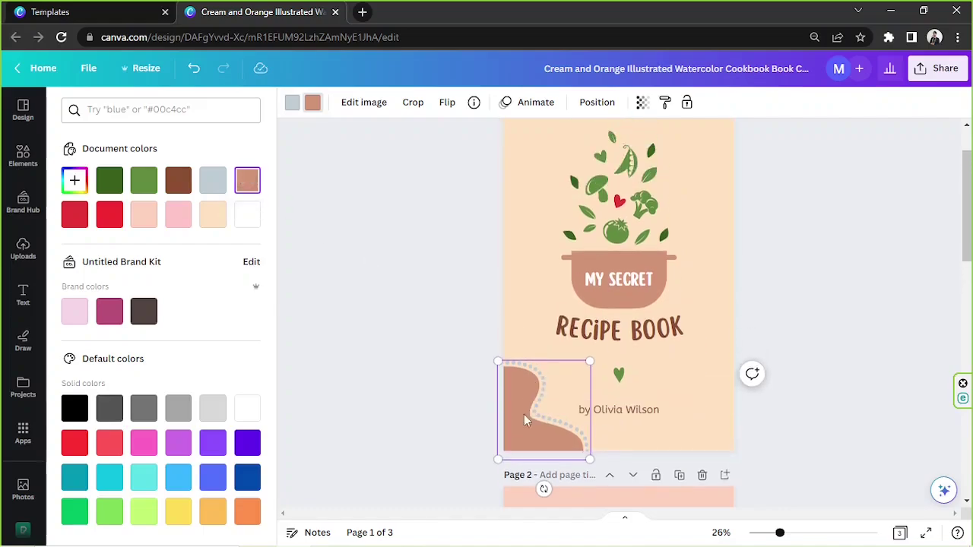
left_click(294, 105)
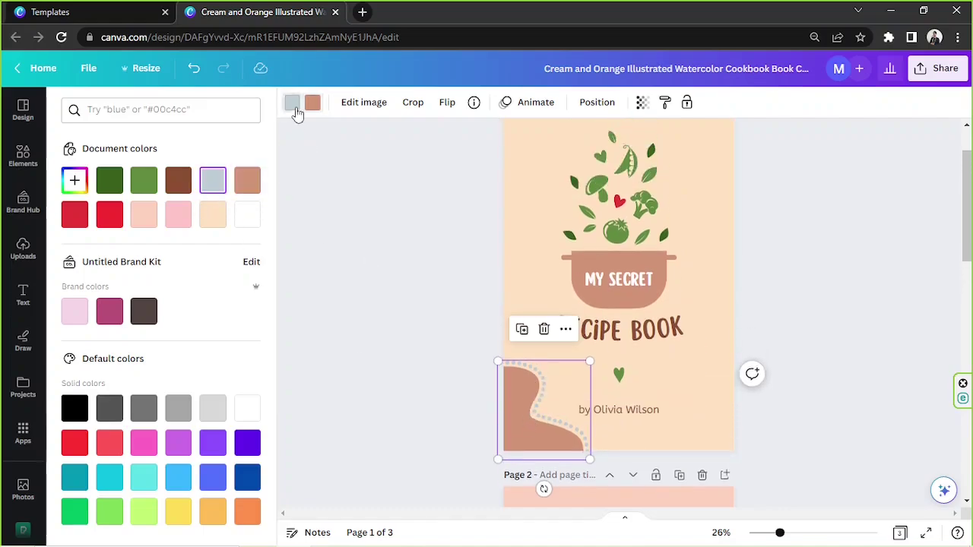
left_click(178, 180)
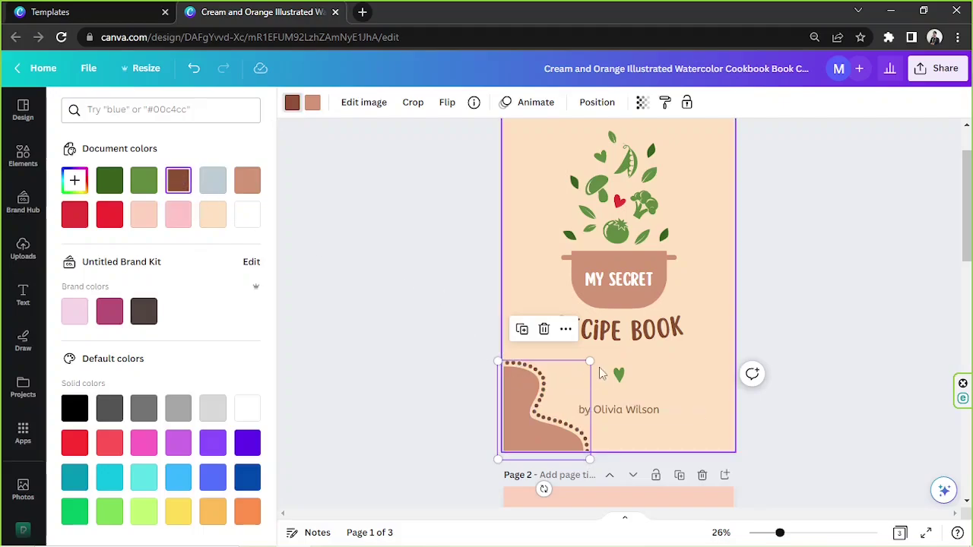
left_click_drag(590, 361, 642, 330)
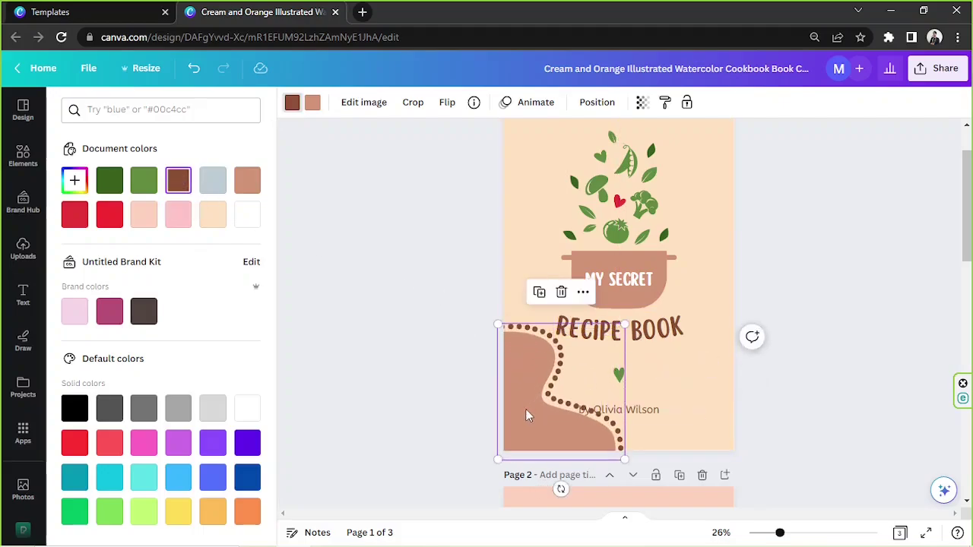
left_click_drag(527, 412, 505, 420)
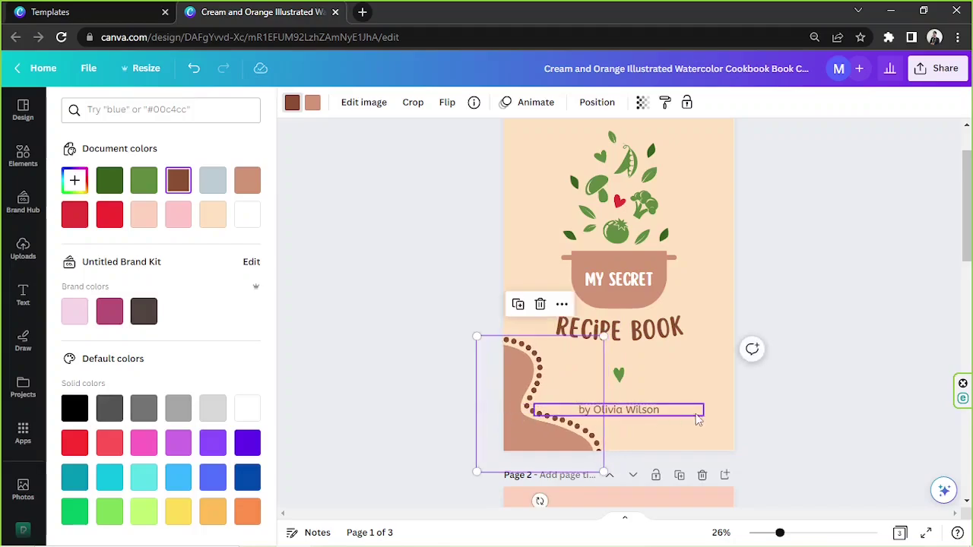
Delete the author byline and the small green heart below the cover title.
left_click(690, 418)
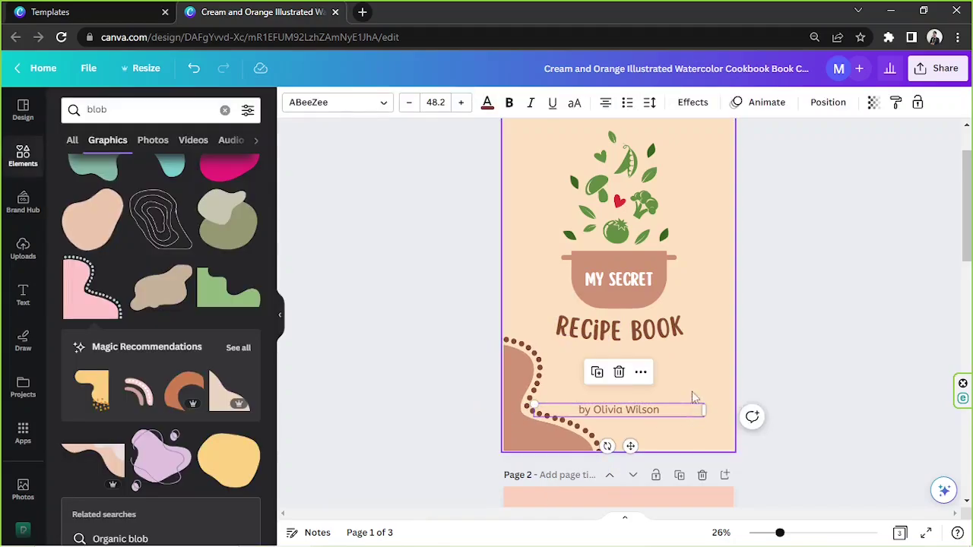
left_click(693, 387)
left_click(633, 411)
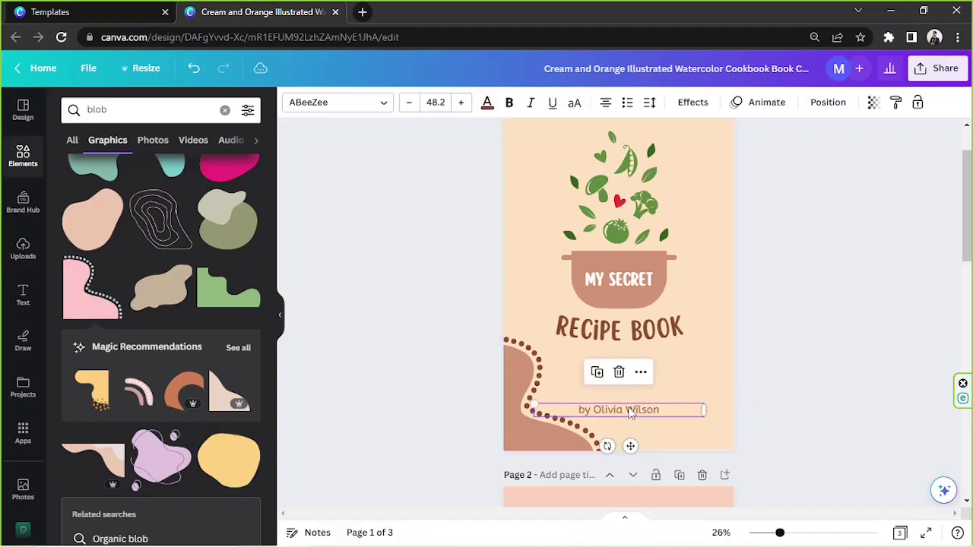
left_click(618, 372)
left_click(618, 373)
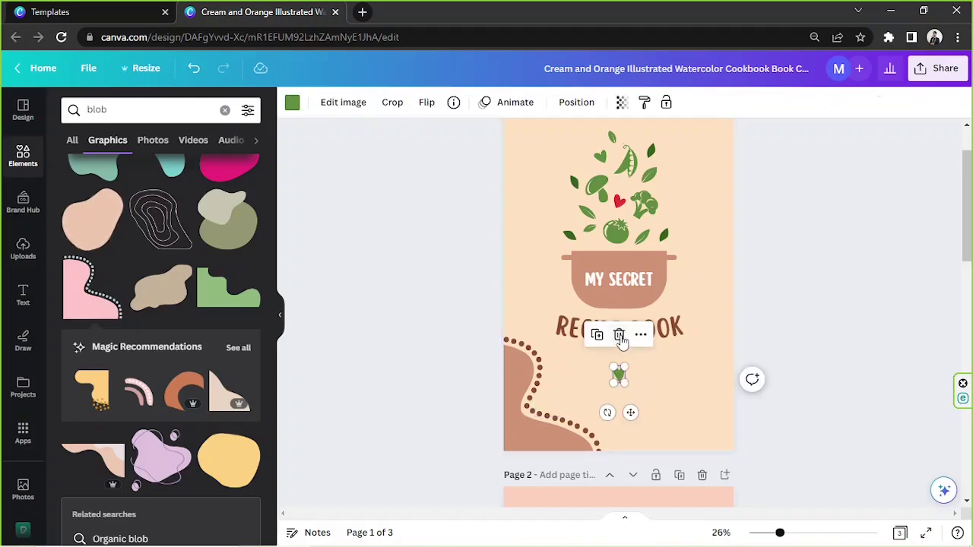
left_click(618, 334)
left_click(525, 414)
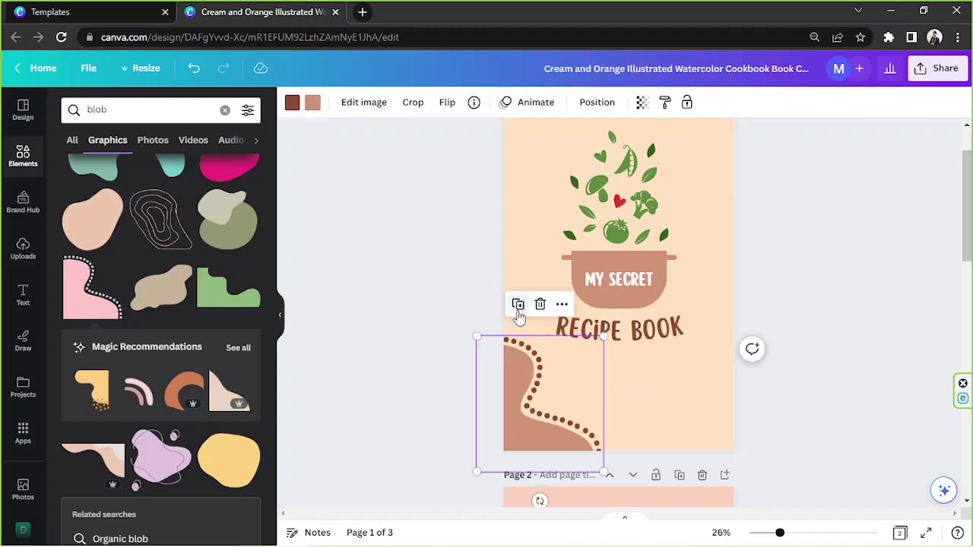
scroll(565, 477, "up", 2)
left_click_drag(564, 477, 590, 415)
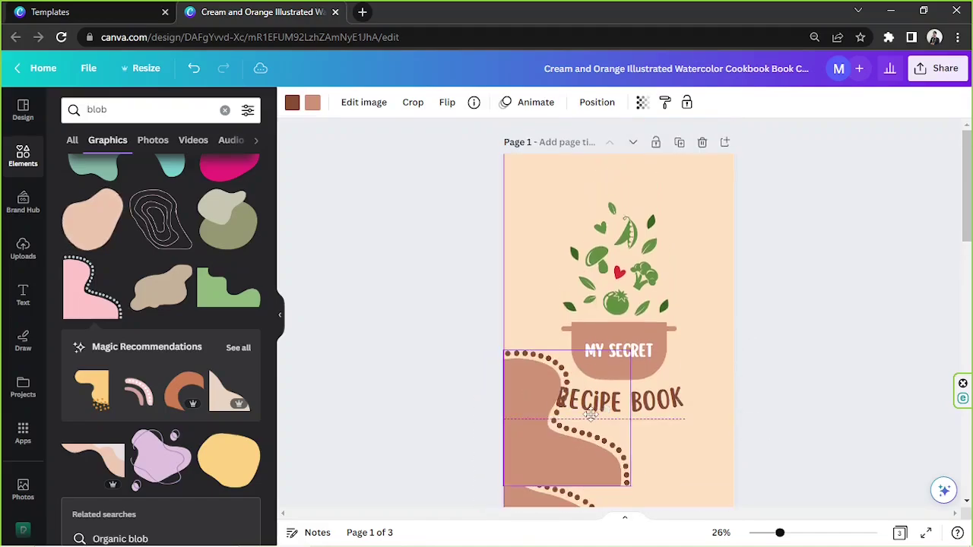
key("ctrl+z")
Duplicate the dotted corner blob, rotate the copy and fit it into the cover's top-right corner, partly off the page.
scroll(668, 402, "down", 2)
left_click(512, 416)
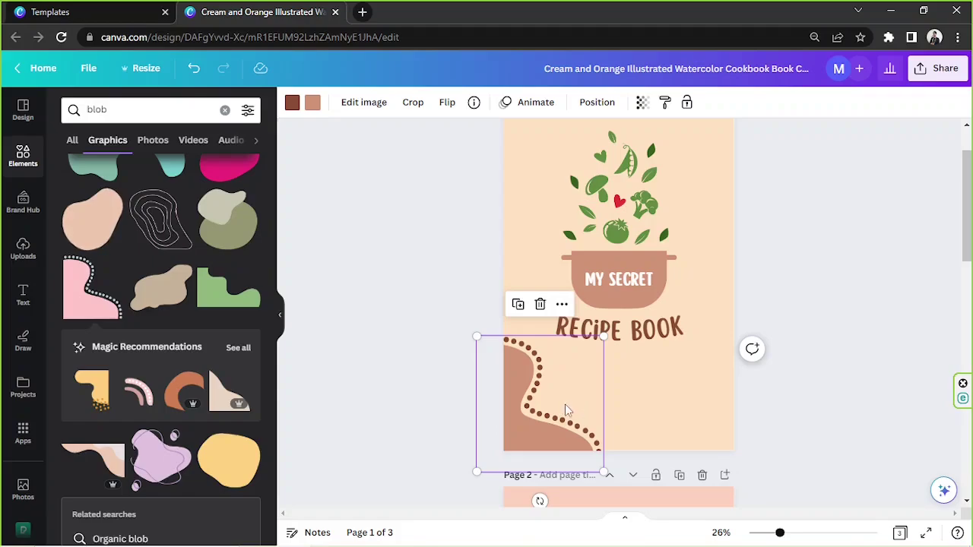
left_click(518, 304)
left_click_drag(544, 388, 671, 203)
scroll(620, 258, "up", 1)
left_click_drag(763, 222, 642, 197)
left_click_drag(708, 195, 723, 175)
left_click_drag(604, 202, 678, 173)
left_click_drag(612, 235, 579, 175)
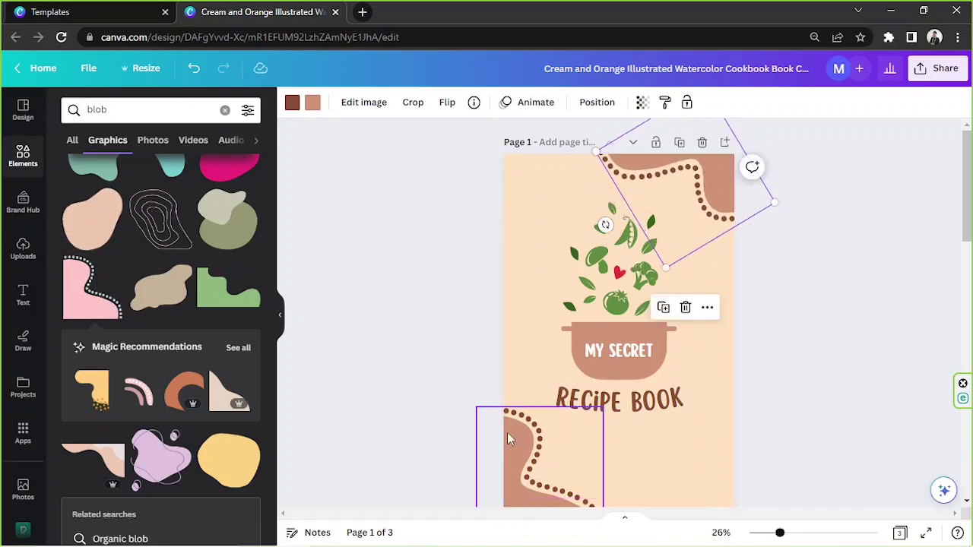
scroll(517, 418, "down", 2)
scroll(553, 403, "up", 2)
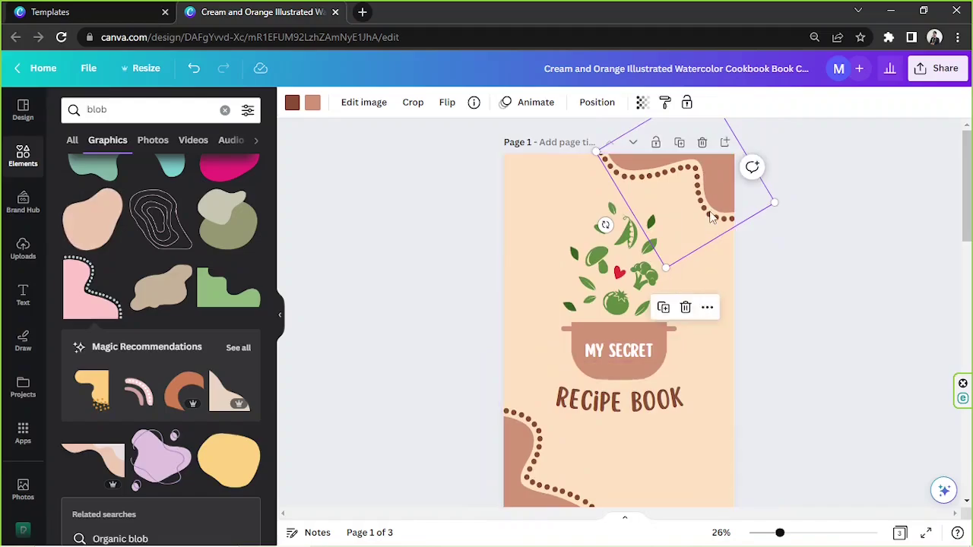
left_click(860, 242)
scroll(860, 241, "down", 2)
scroll(863, 247, "up", 2)
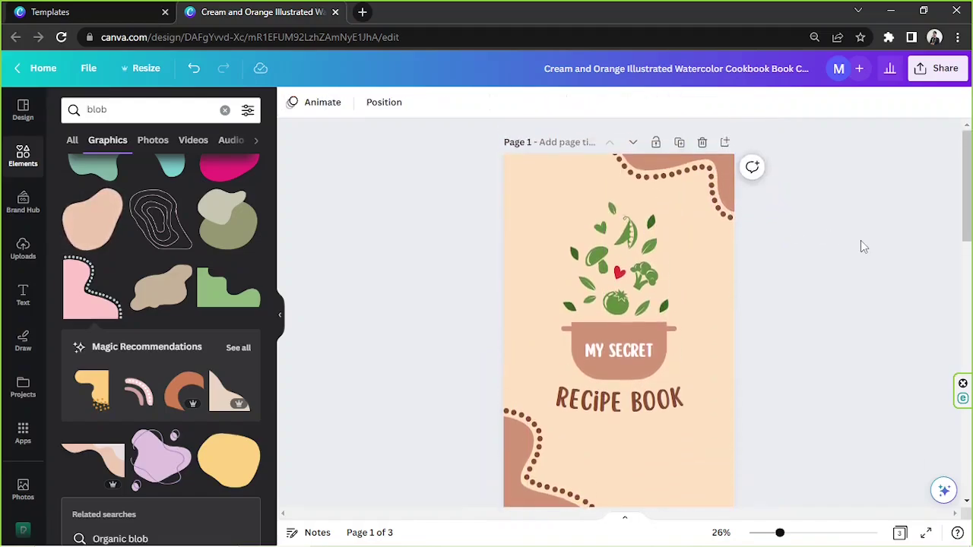
left_click(619, 399)
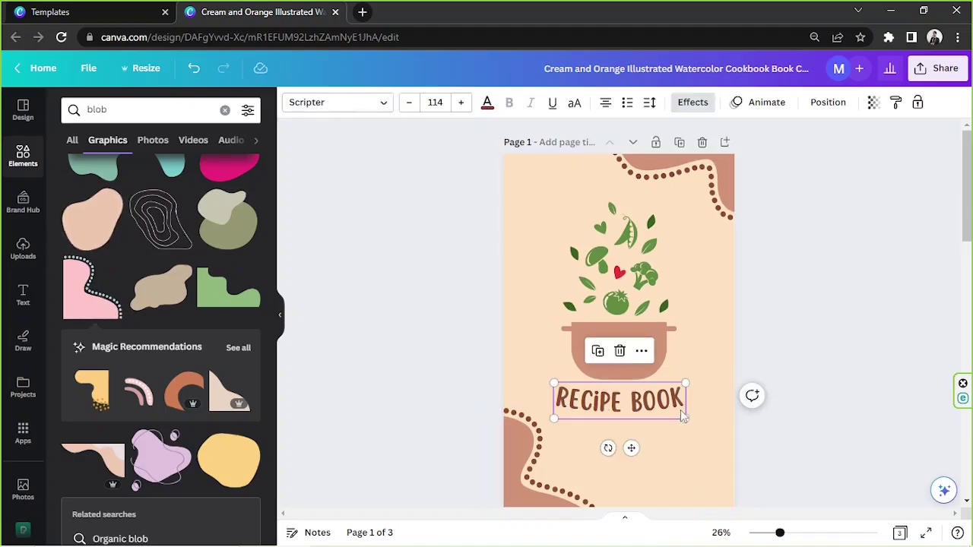
Insert the graphic of scattered pink brush dashes from the blob results and tilt it over the cover's bottom-left corner blob.
scroll(139, 368, "down", 4)
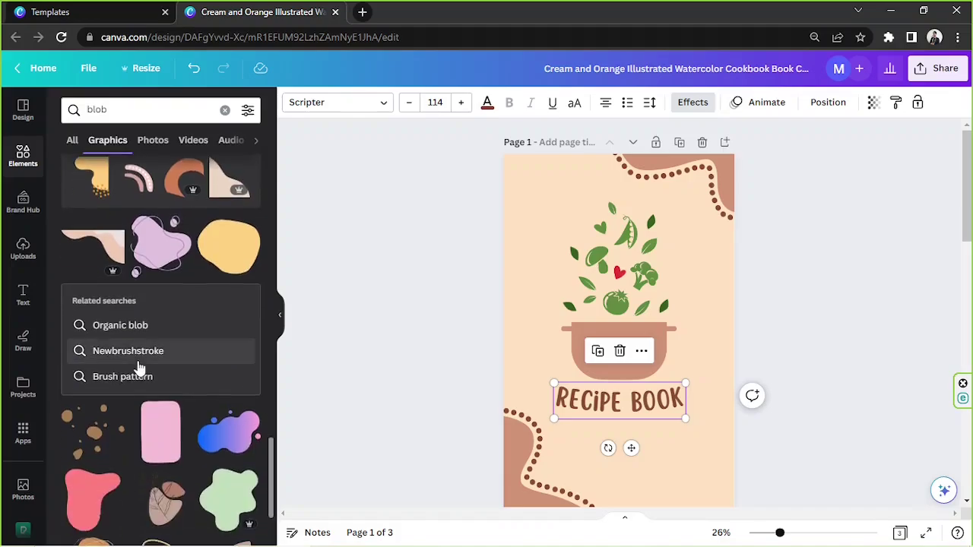
scroll(139, 368, "down", 1)
scroll(139, 369, "down", 2)
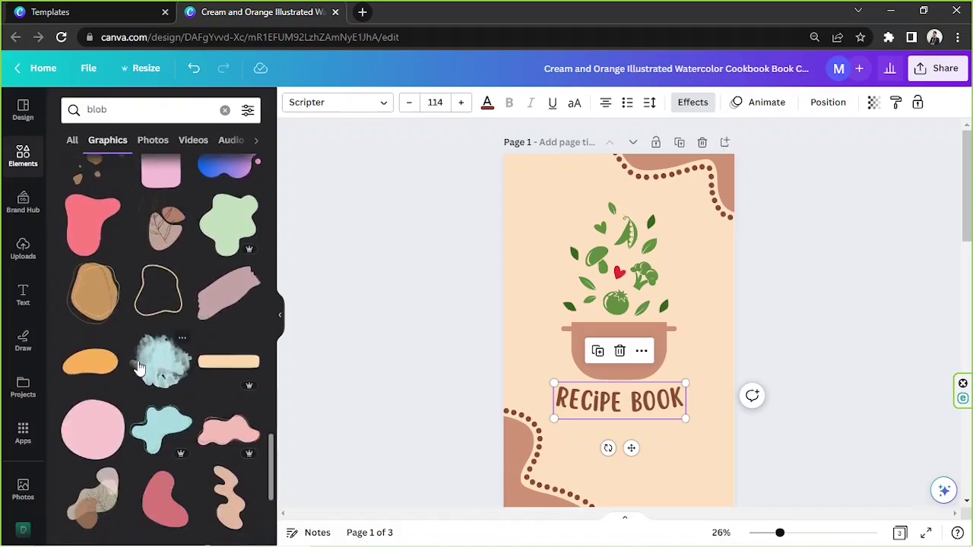
scroll(139, 368, "down", 5)
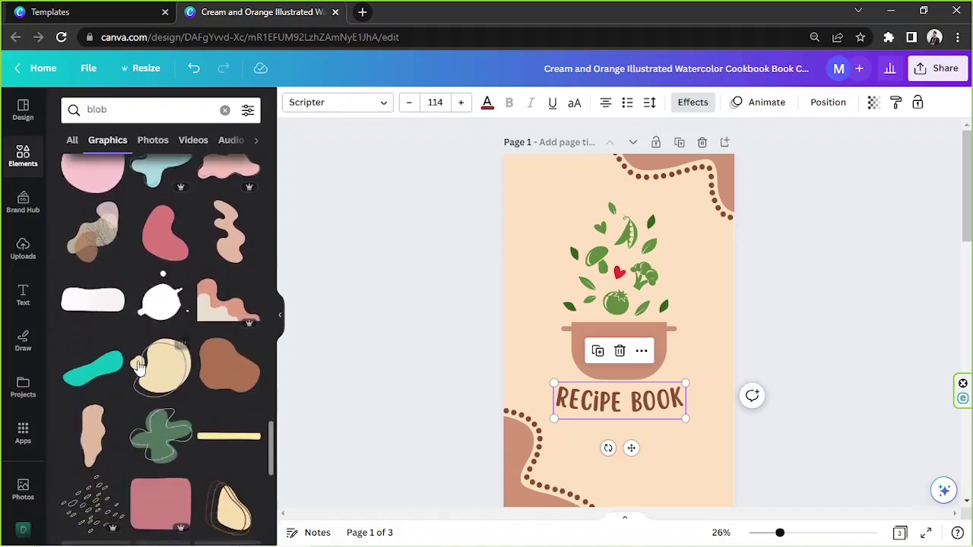
scroll(139, 369, "down", 3)
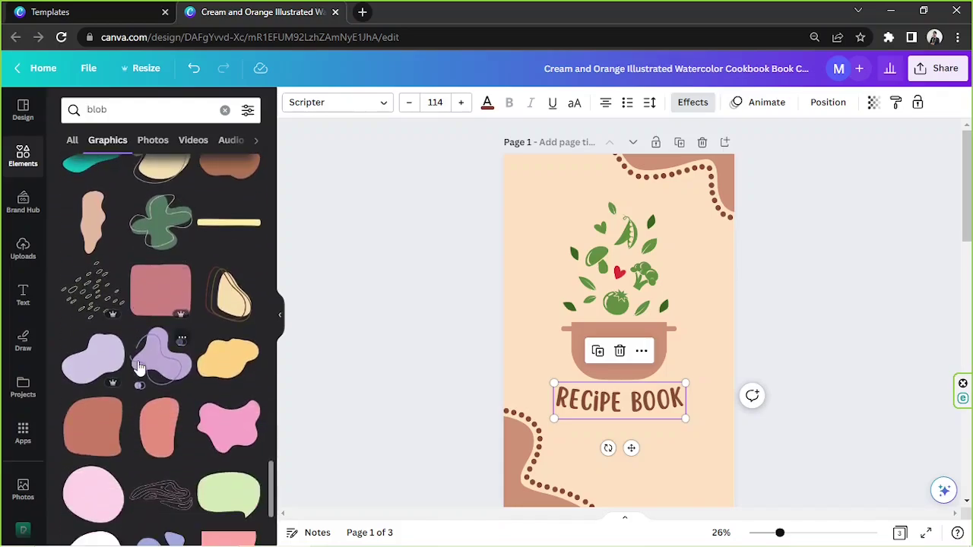
scroll(139, 369, "down", 3)
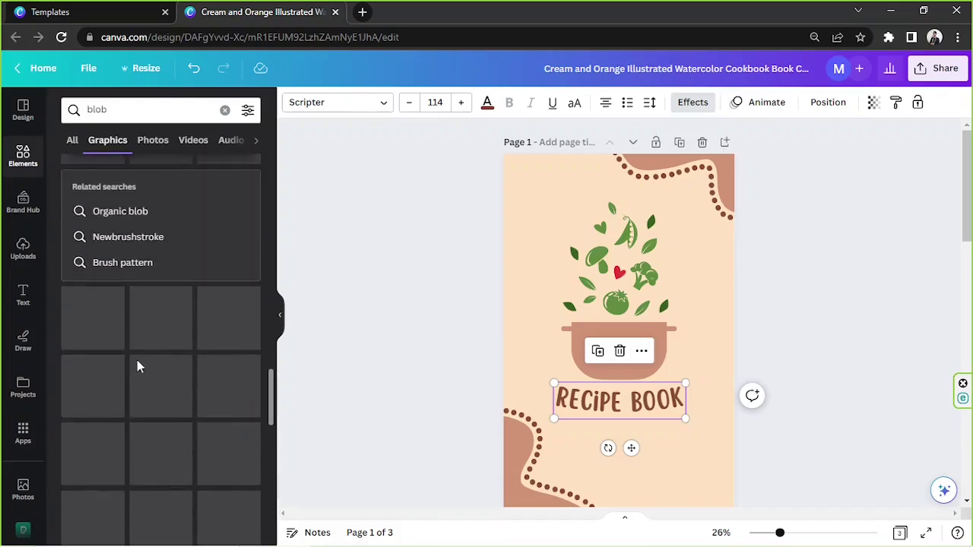
scroll(139, 369, "up", 10)
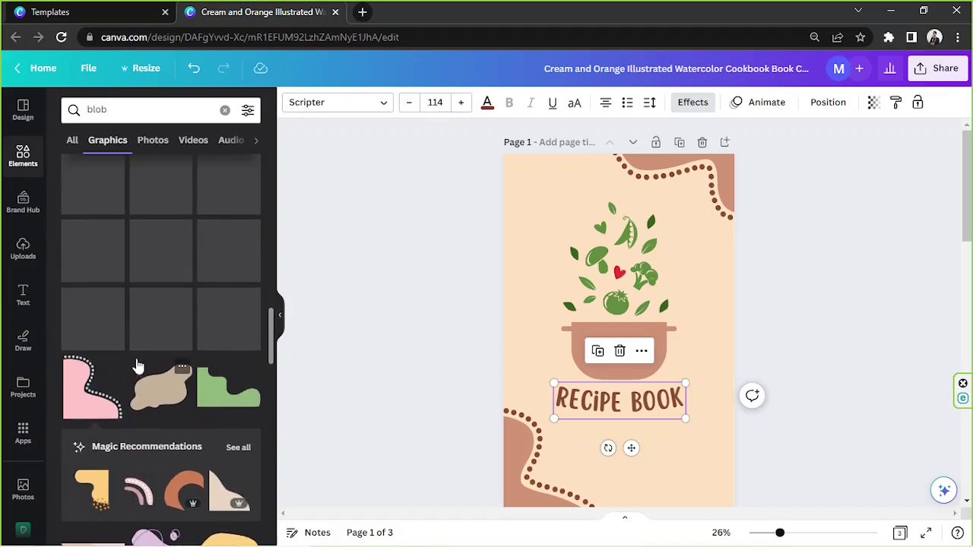
scroll(137, 366, "up", 4)
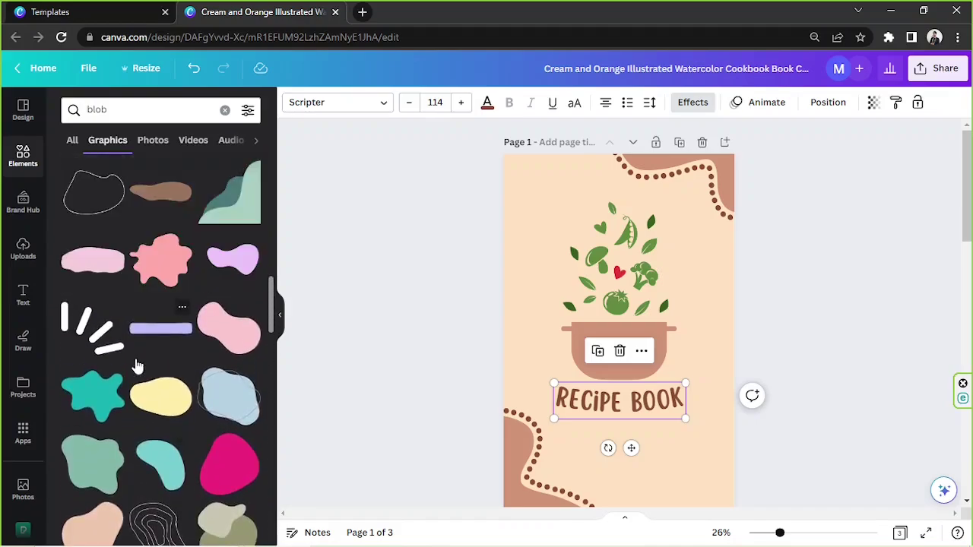
scroll(137, 366, "up", 5)
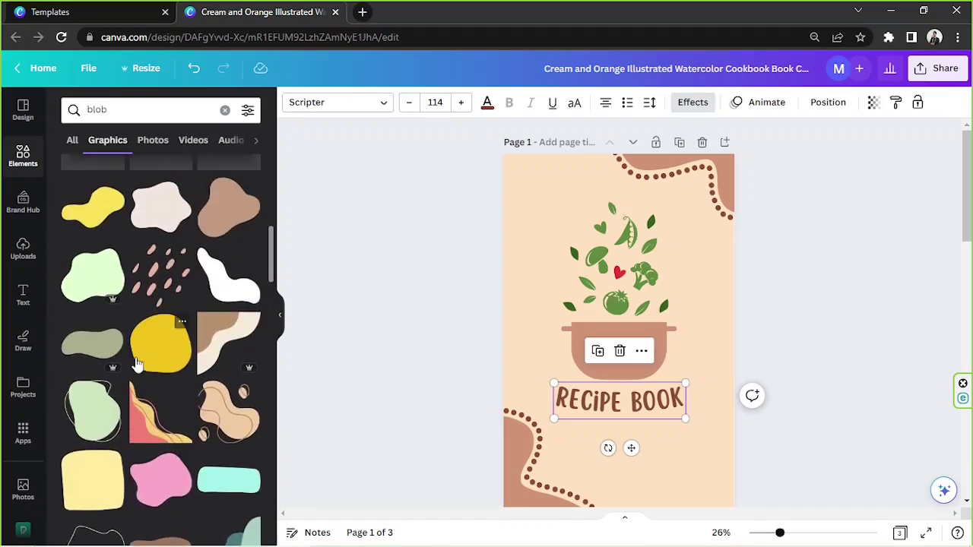
left_click_drag(162, 291, 563, 454)
left_click_drag(631, 439, 611, 506)
left_click_drag(580, 415, 573, 419)
Recolour the scattered dashes coral pink with the custom colour #FF9696.
left_click(290, 105)
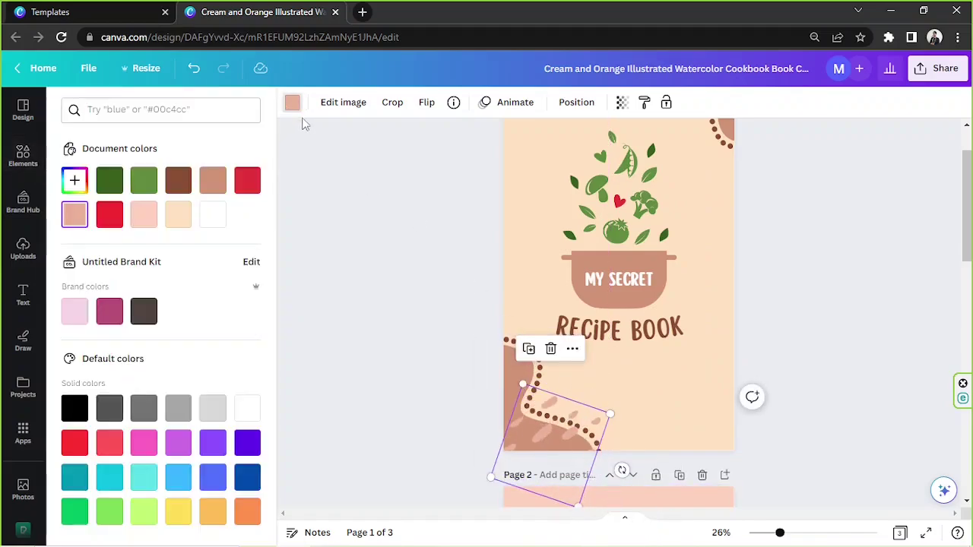
left_click(177, 180)
left_click(111, 313)
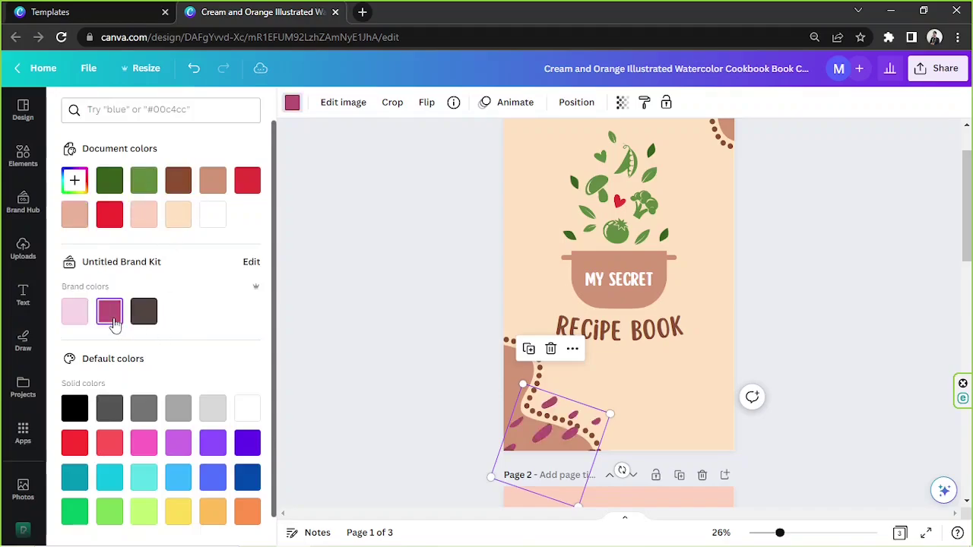
left_click(73, 180)
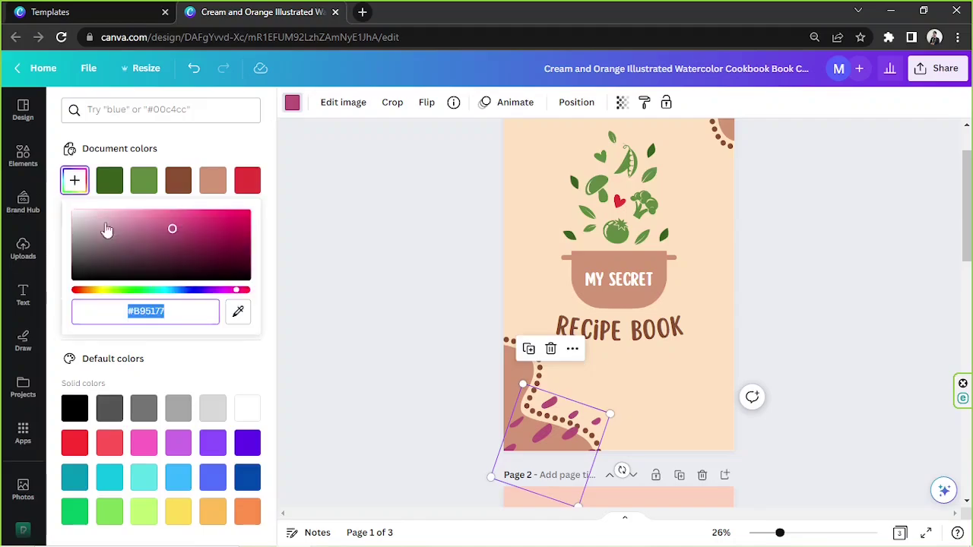
left_click_drag(111, 232, 123, 212)
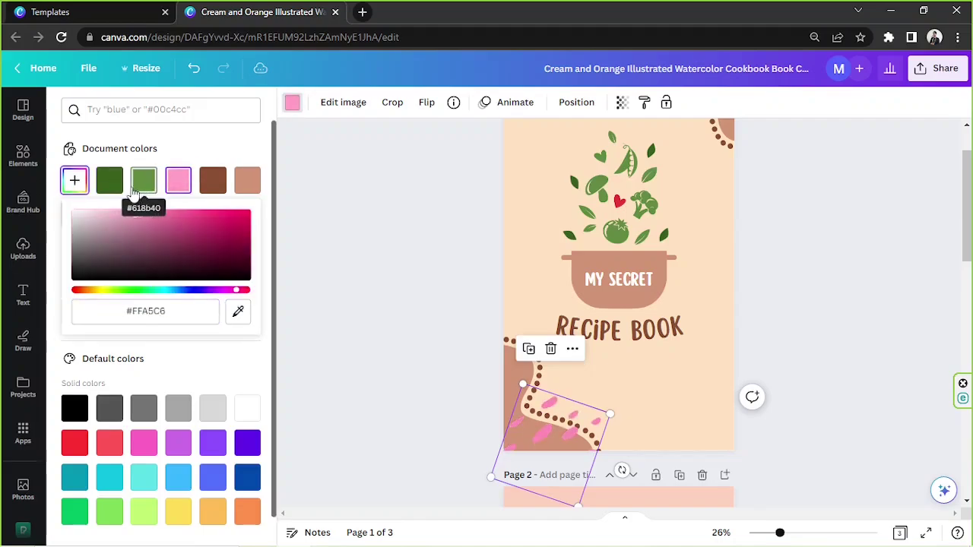
left_click(122, 212)
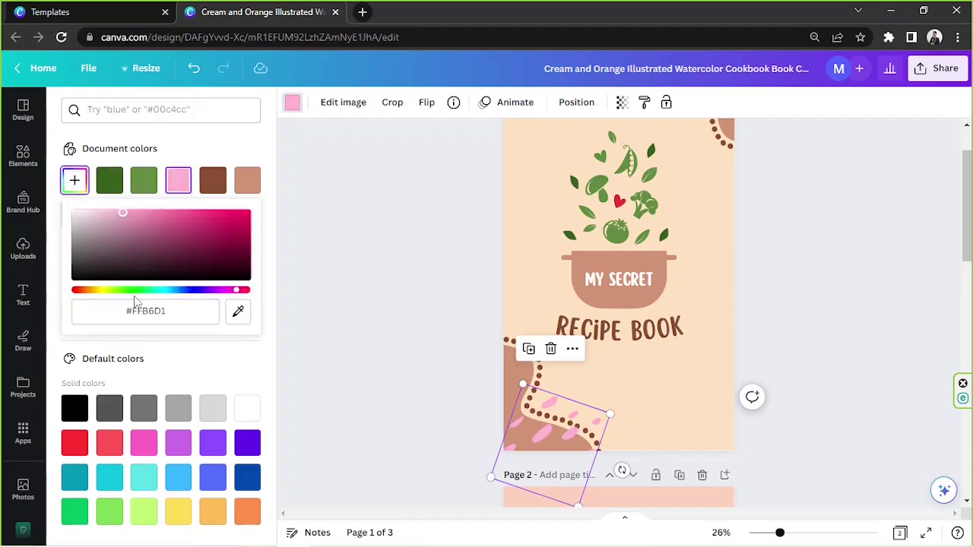
left_click_drag(133, 290, 243, 291)
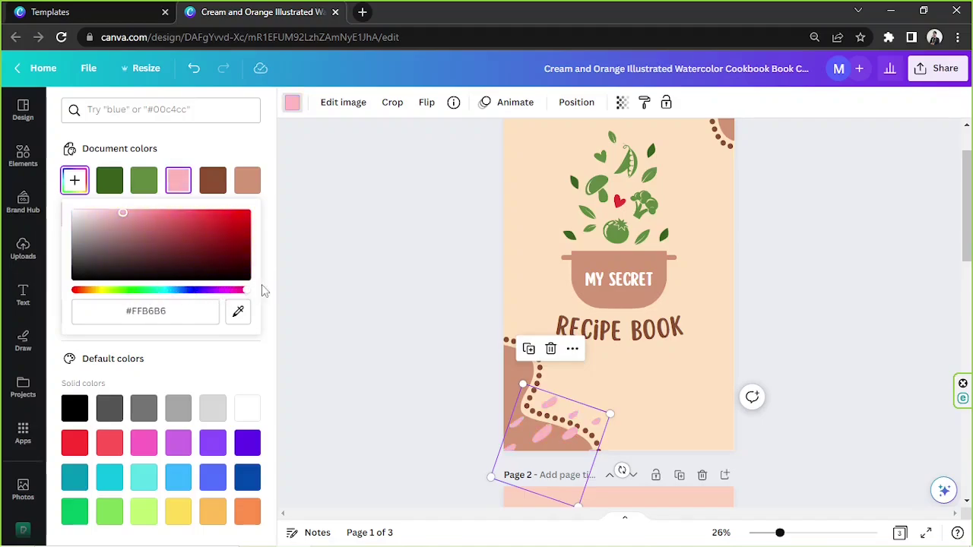
left_click_drag(128, 220, 151, 210)
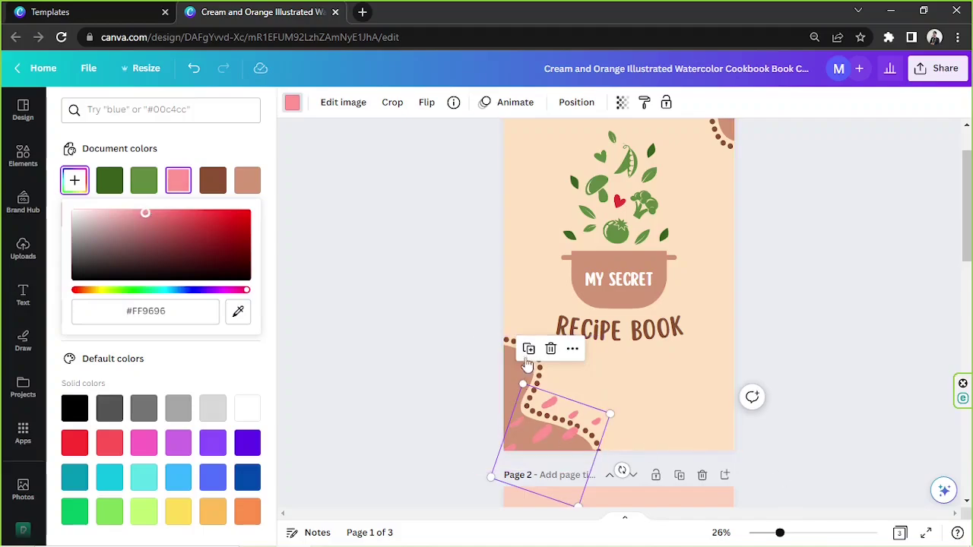
Duplicate the coral dashes and fit the rotated copy over the blob in the cover's top-right corner, partly off the page.
left_click_drag(546, 445, 652, 126)
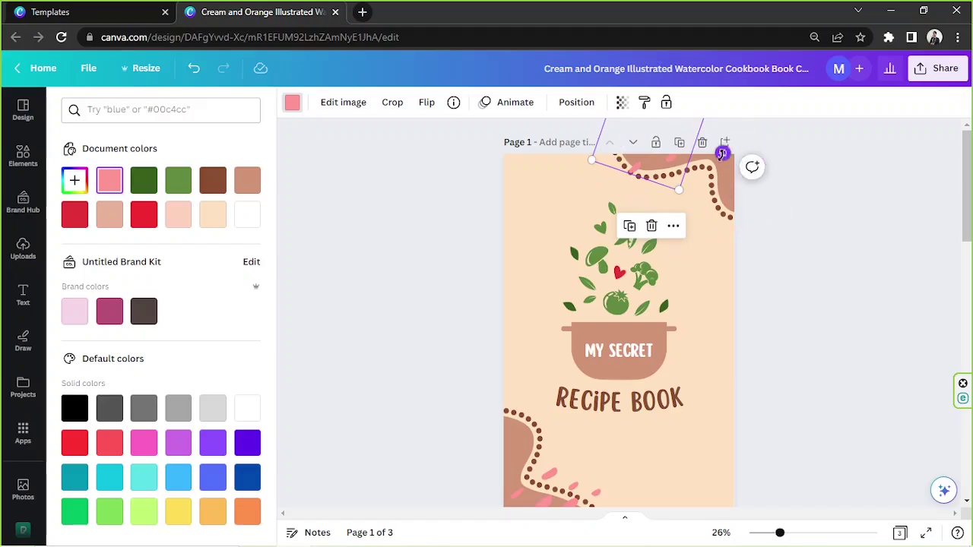
left_click_drag(723, 152, 728, 155)
left_click_drag(665, 166, 649, 168)
key("Escape")
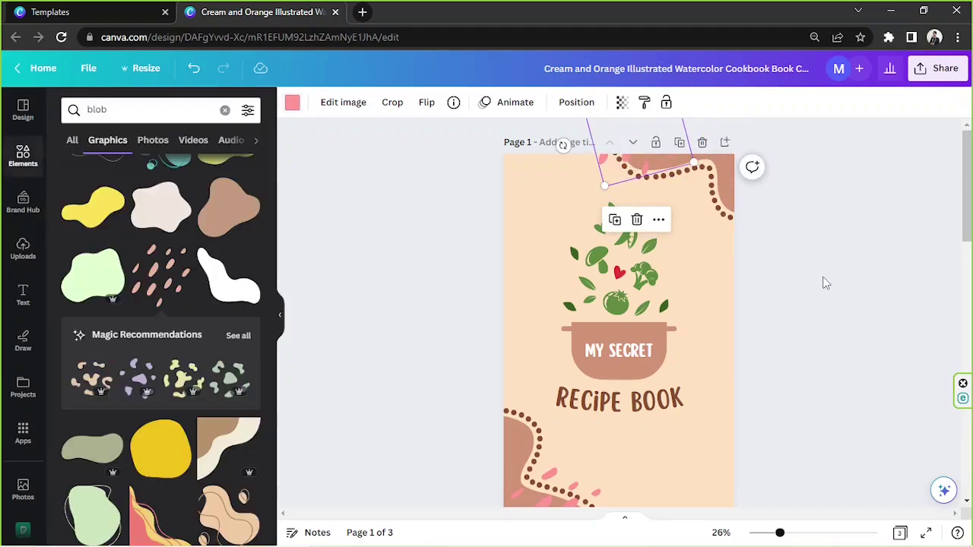
left_click(823, 280)
scroll(822, 280, "down", 3)
scroll(826, 283, "up", 3)
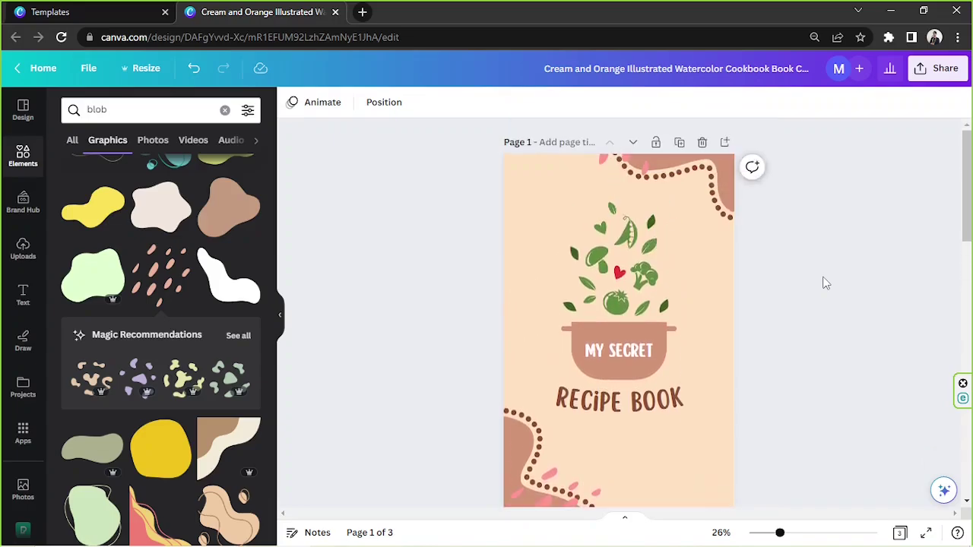
Move the MY SECRET text off the pot to directly below the RECIPE BOOK title.
scroll(826, 283, "down", 2)
left_click(629, 285)
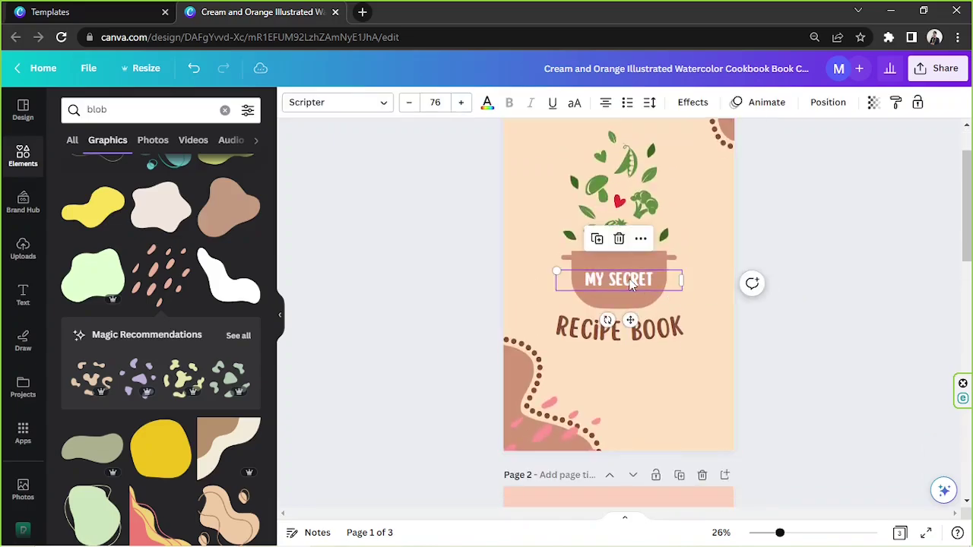
left_click_drag(629, 293, 630, 348)
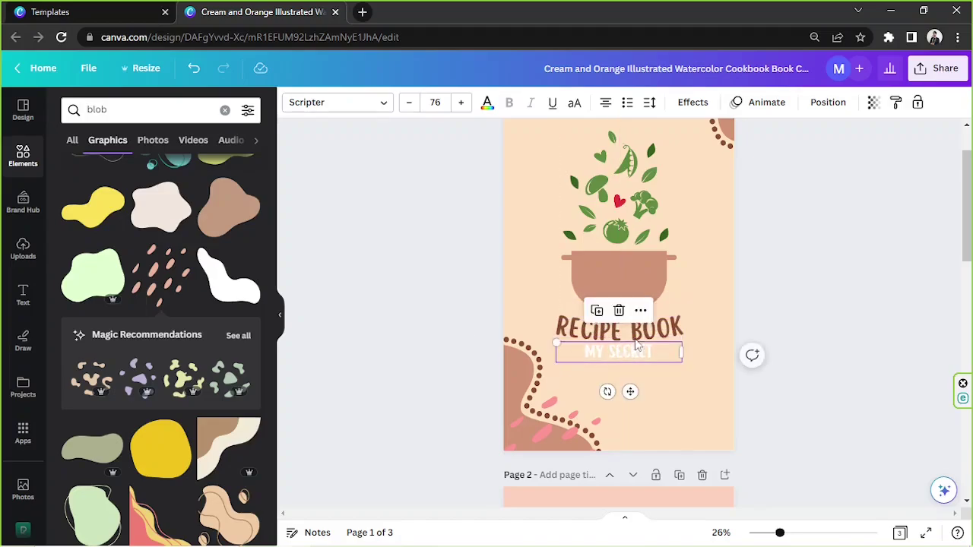
scroll(655, 306, "up", 2)
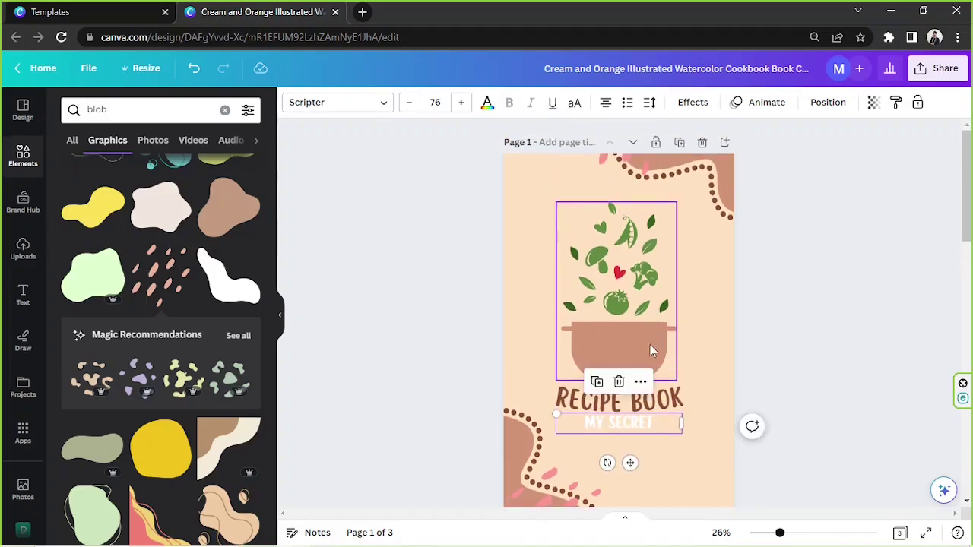
Delete the vegetables and the remaining pot-and-leaves group from the cover.
left_click(625, 306)
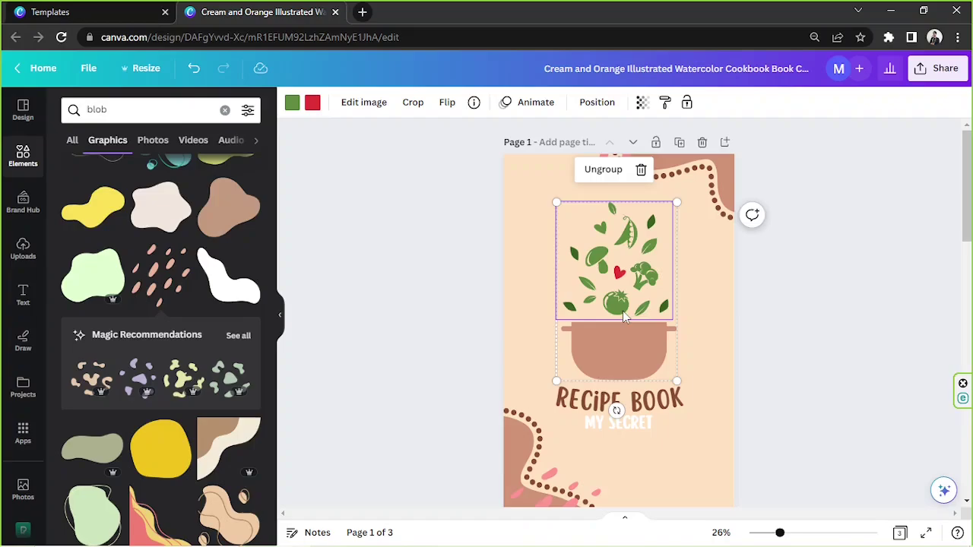
key("Delete")
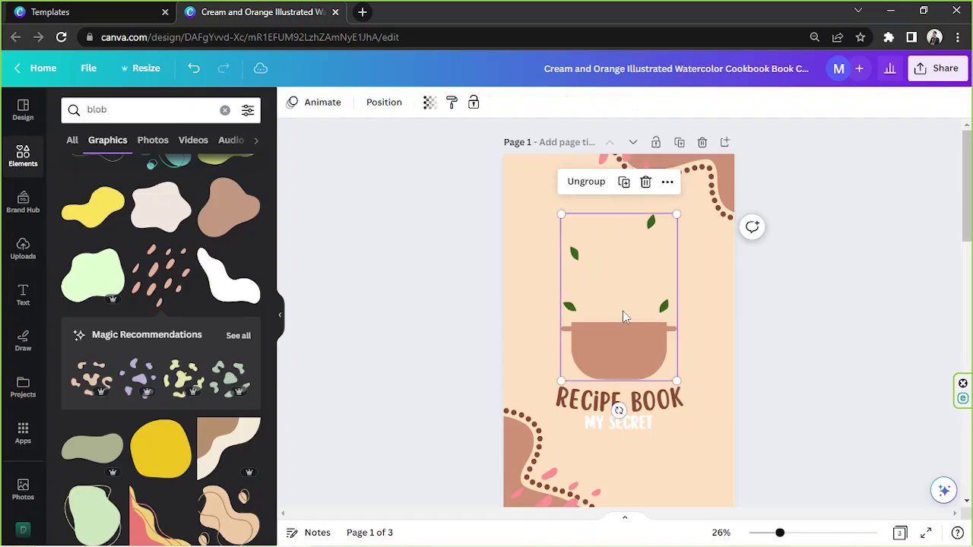
key("Delete")
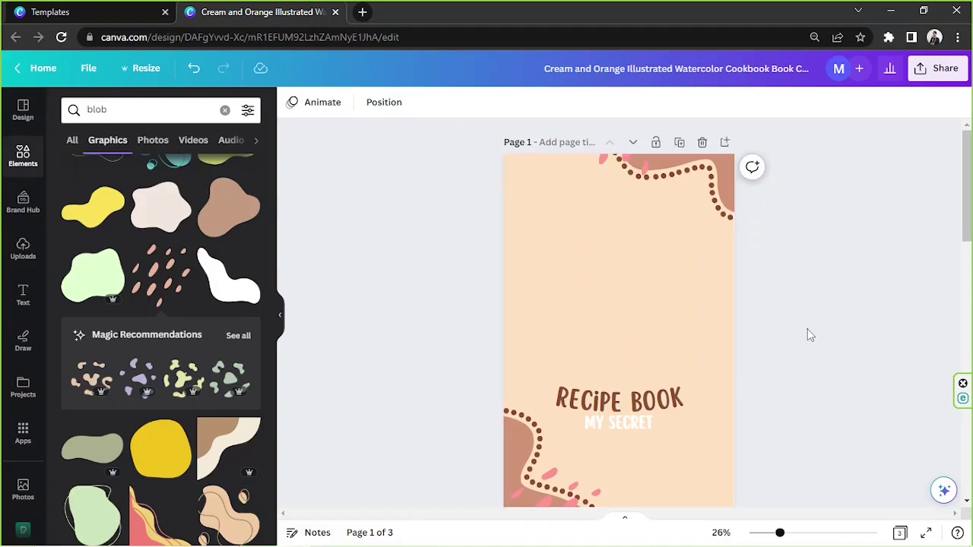
scroll(808, 332, "down", 2)
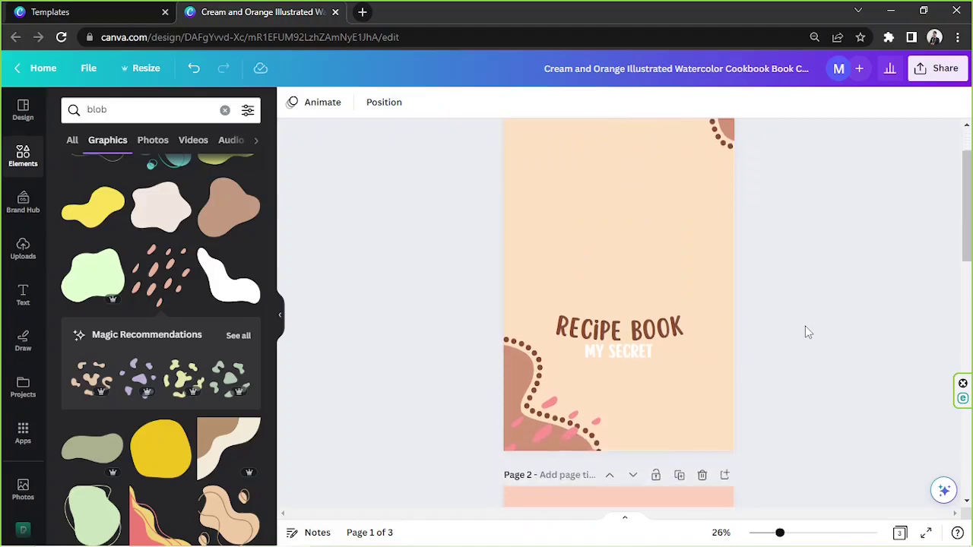
scroll(808, 332, "up", 2)
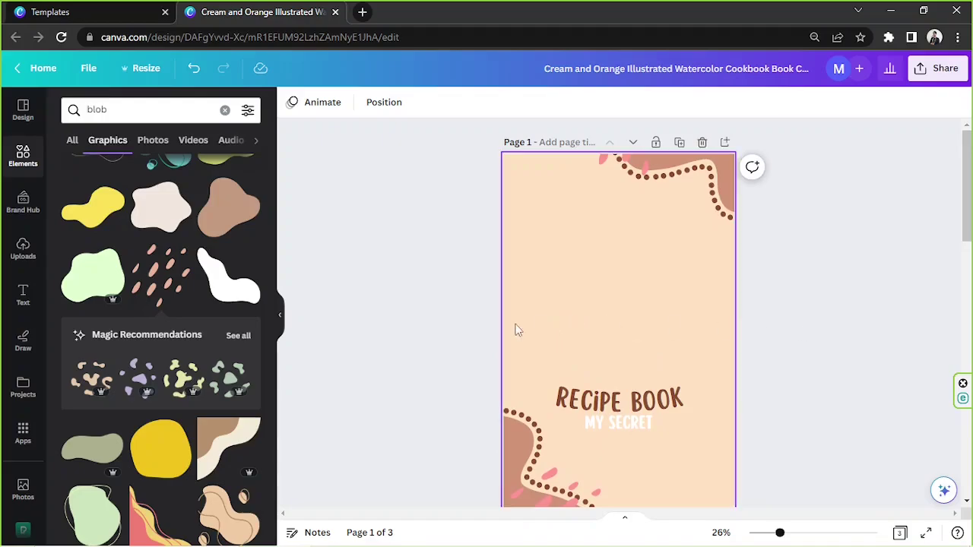
Search the graphics for "cooking" and try the illustration of a girl stirring a bowl on the cover.
left_click(120, 112)
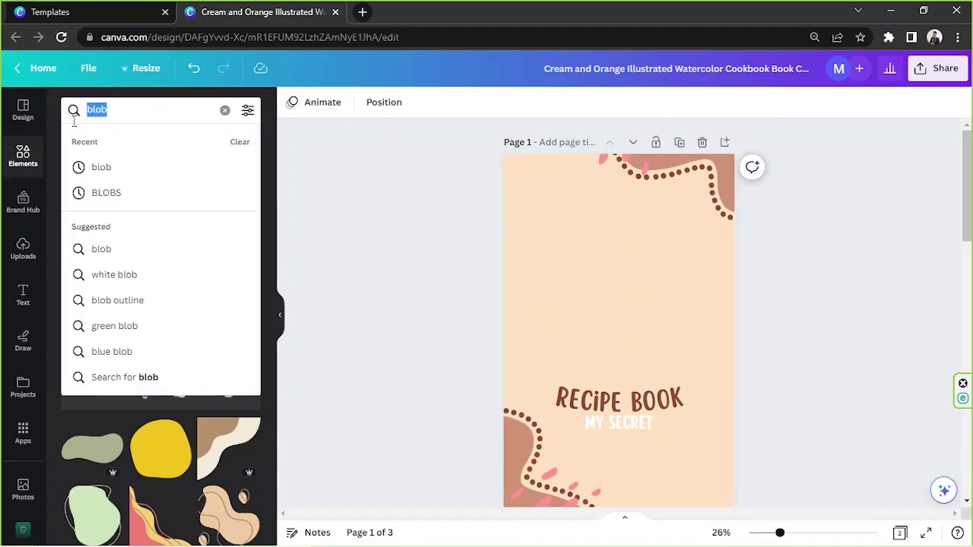
type("cooking")
key("Return")
left_click(89, 228)
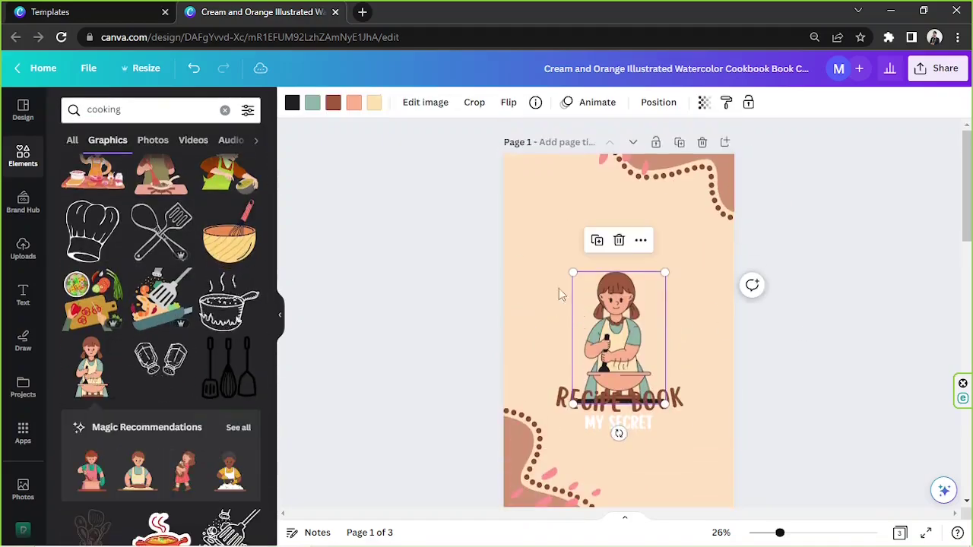
key("Delete")
Insert the steaming red pot with a white heart, shrink it and centre it above the RECIPE BOOK title.
left_click(158, 263)
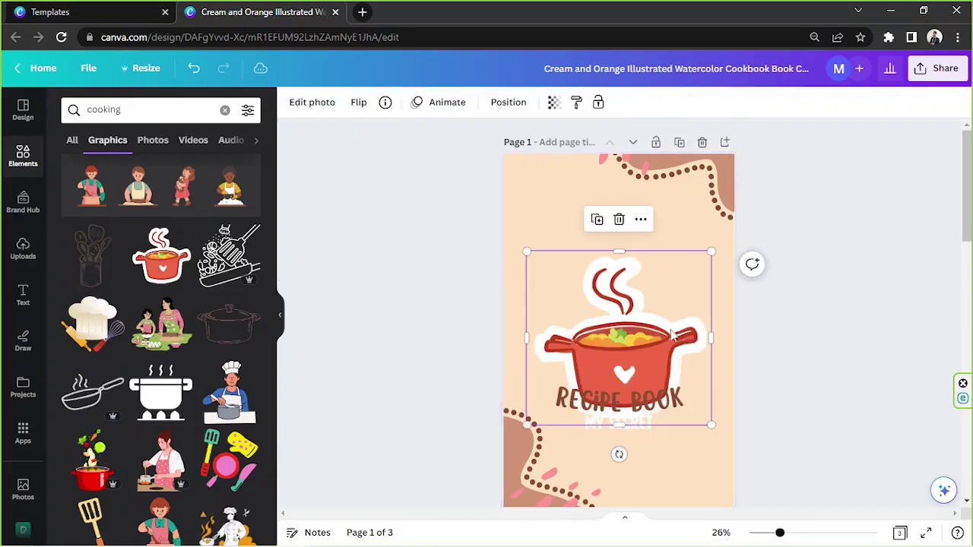
scroll(210, 256, "down", 5)
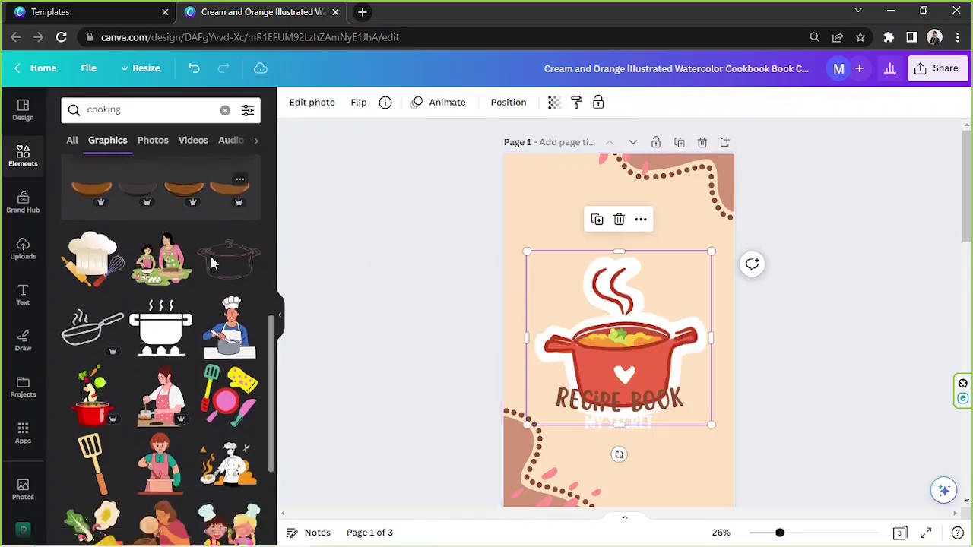
scroll(205, 308, "down", 5)
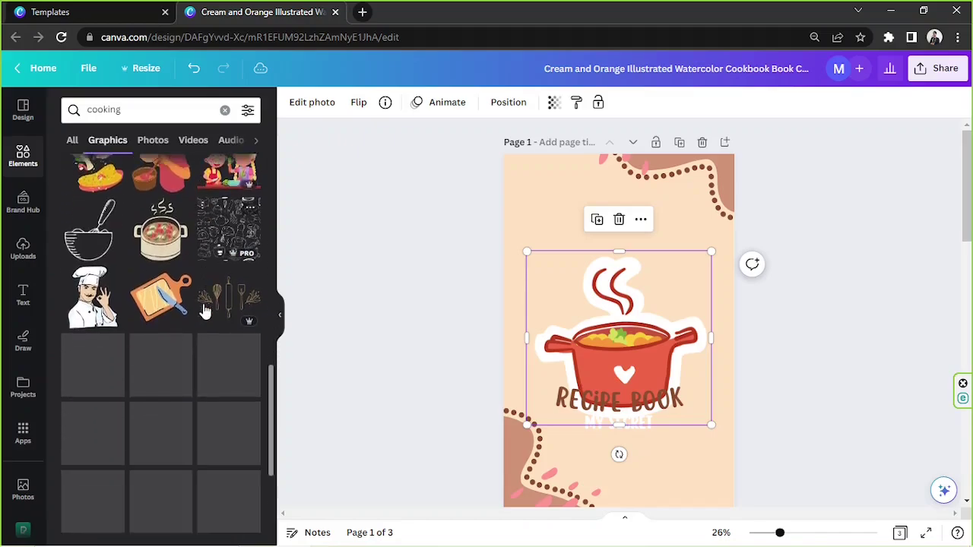
left_click_drag(706, 426, 674, 390)
left_click_drag(646, 342, 665, 342)
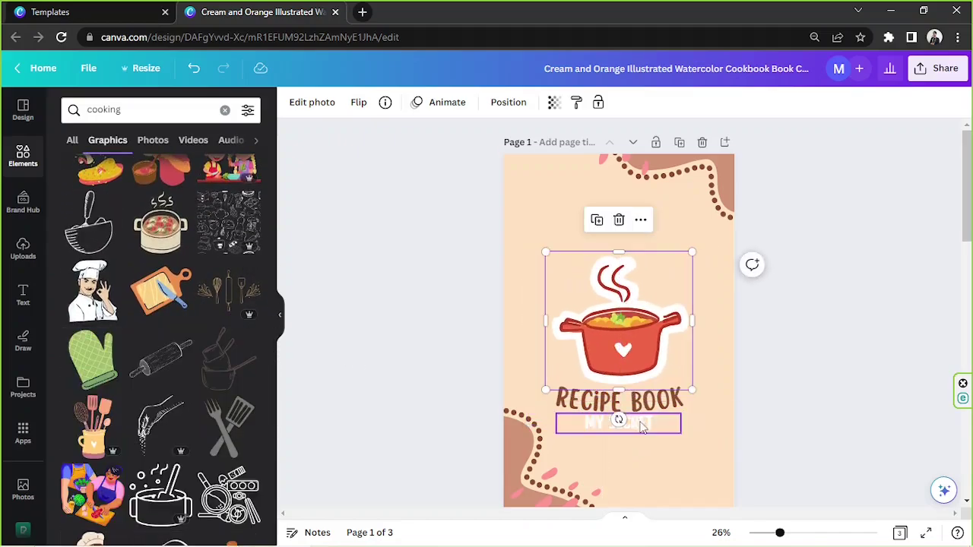
Move the MY SECRET text from below the RECIPE BOOK title to centred above the steaming pot.
left_click_drag(618, 423, 600, 232)
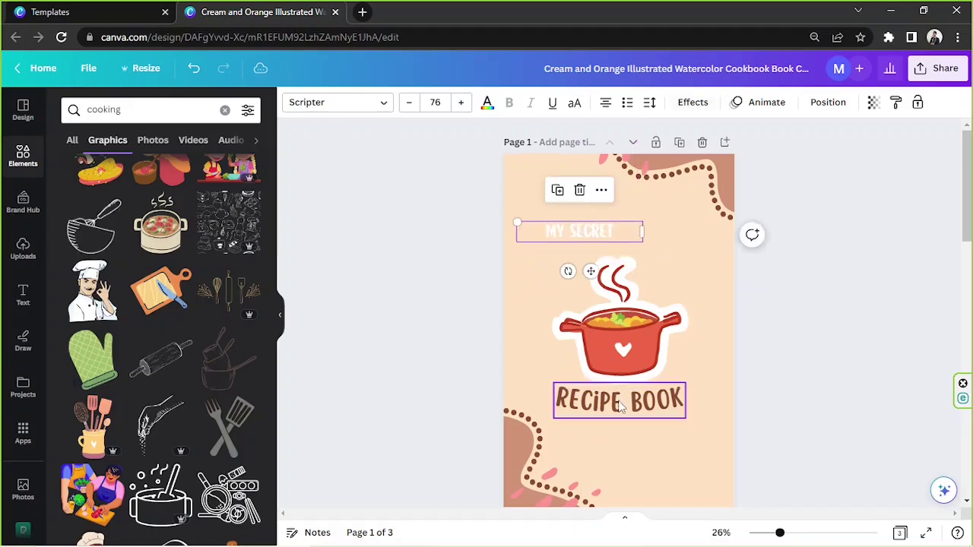
left_click(619, 407)
left_click(587, 241)
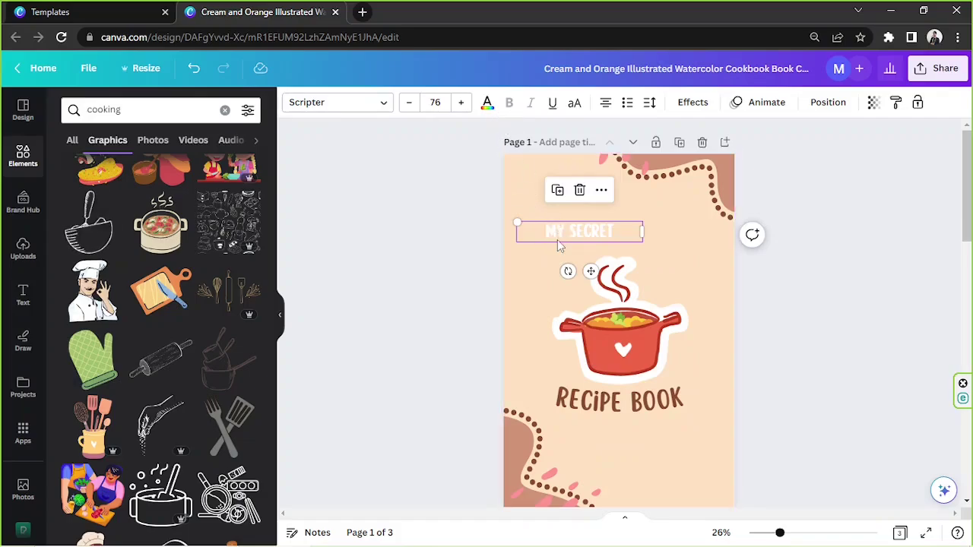
left_click_drag(555, 233, 593, 235)
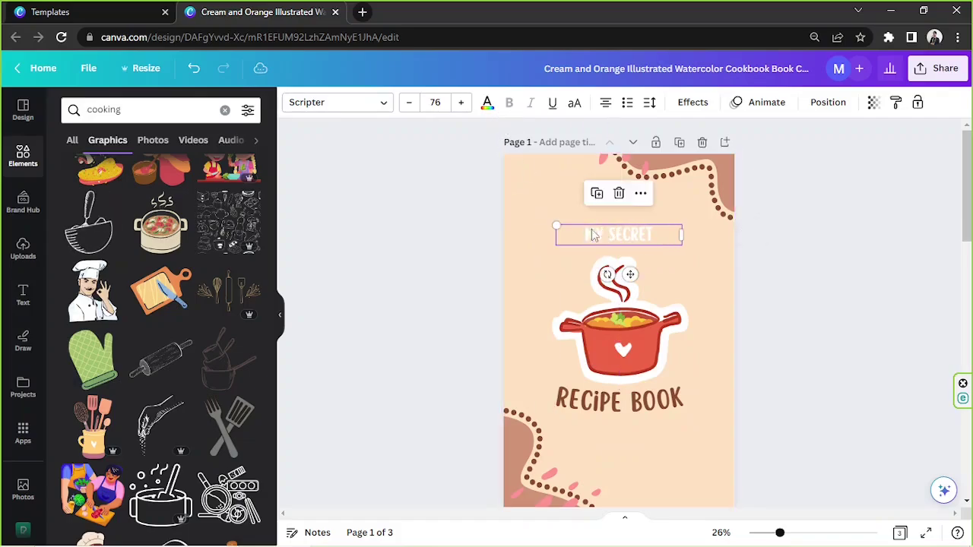
Recolour the MY SECRET text with the document's dark brown and shorten its wording to MY.
left_click(486, 106)
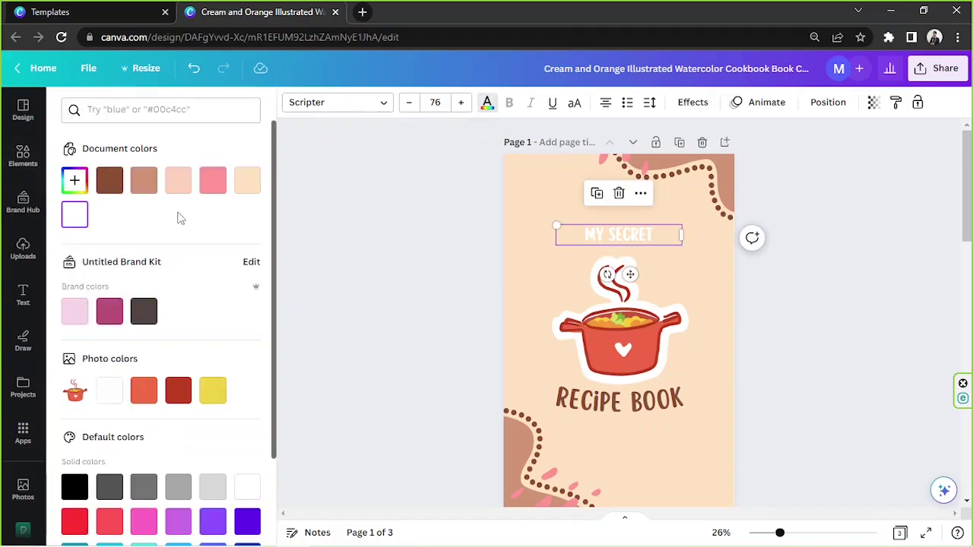
left_click(108, 184)
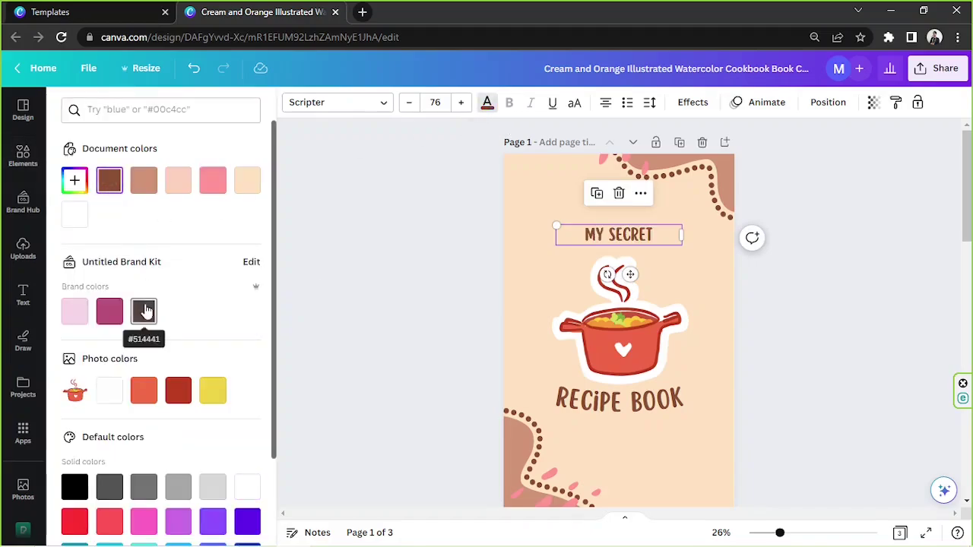
left_click_drag(636, 228, 631, 243)
double_click(630, 243)
type("MY")
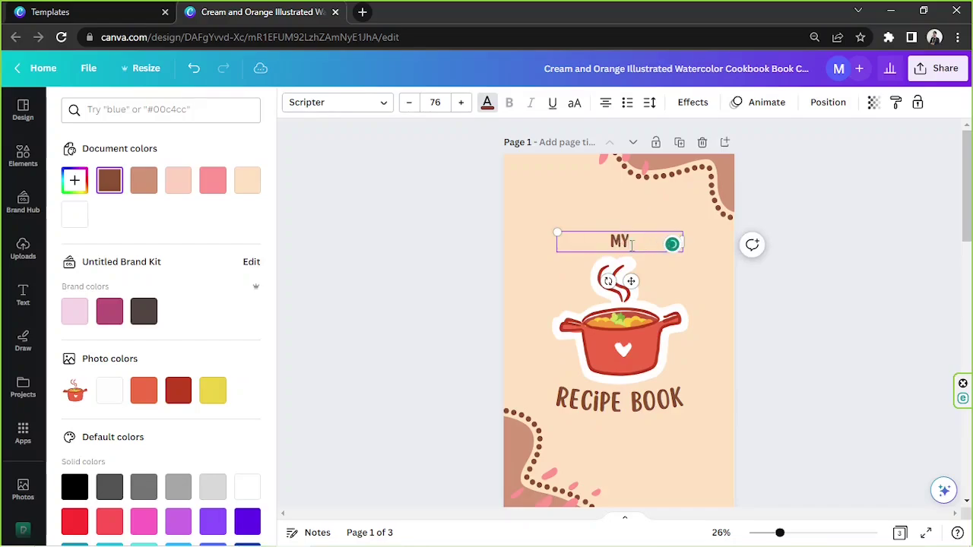
Nudge the RECIPE BOOK title slightly so it sits centred beneath the pot, and deselect it.
left_click(627, 403)
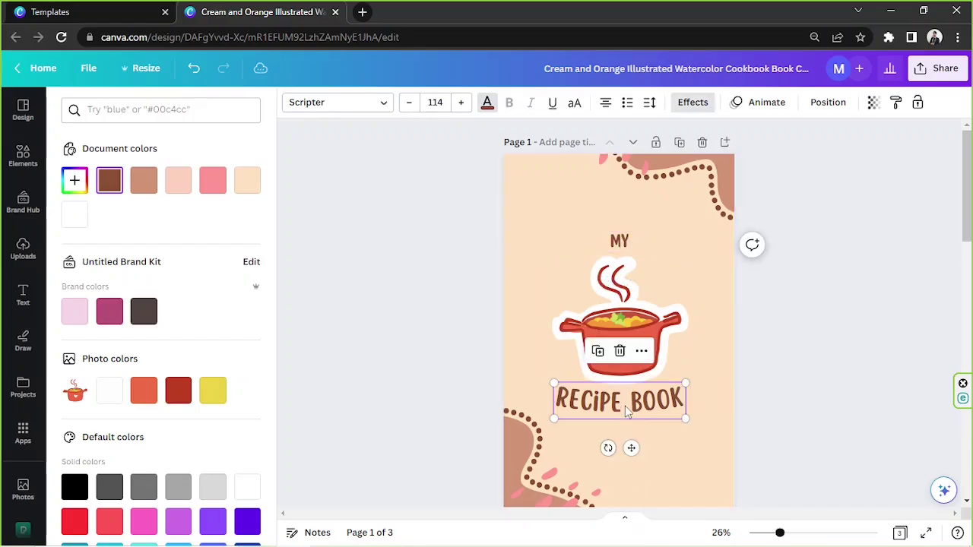
left_click_drag(636, 403, 636, 403)
left_click(800, 364)
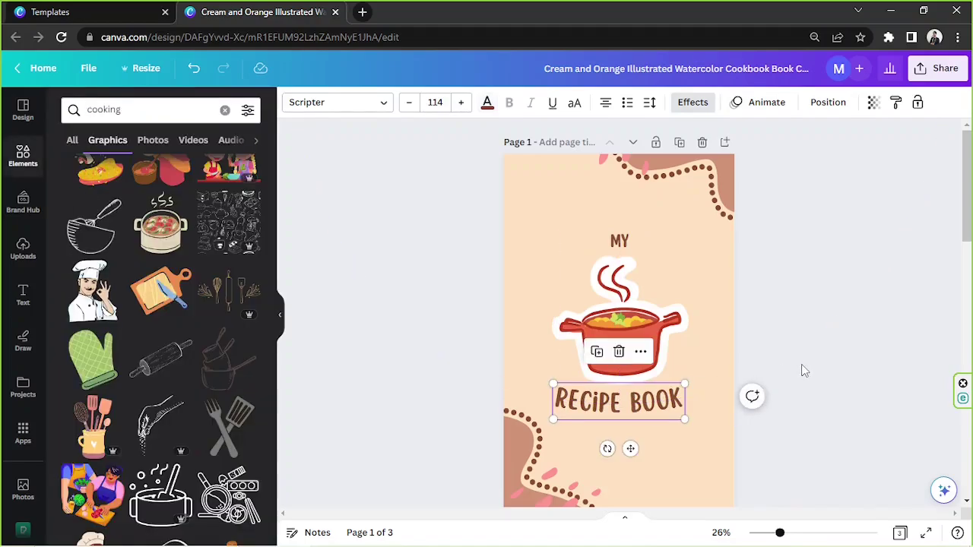
left_click(801, 365)
Compare the cover's look with the blank pink pages 2 and 3.
scroll(820, 339, "down", 2)
scroll(824, 337, "up", 1)
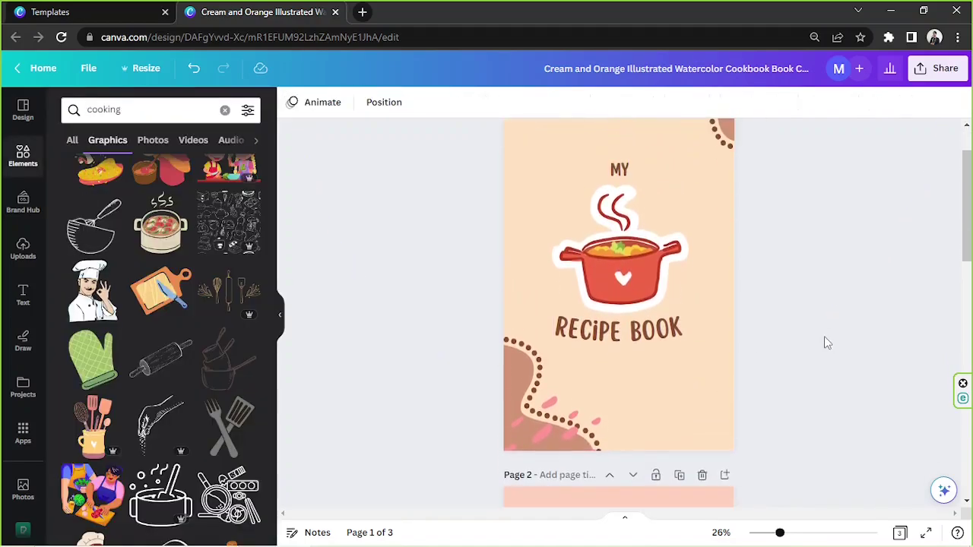
scroll(824, 341, "up", 1)
scroll(825, 339, "down", 2)
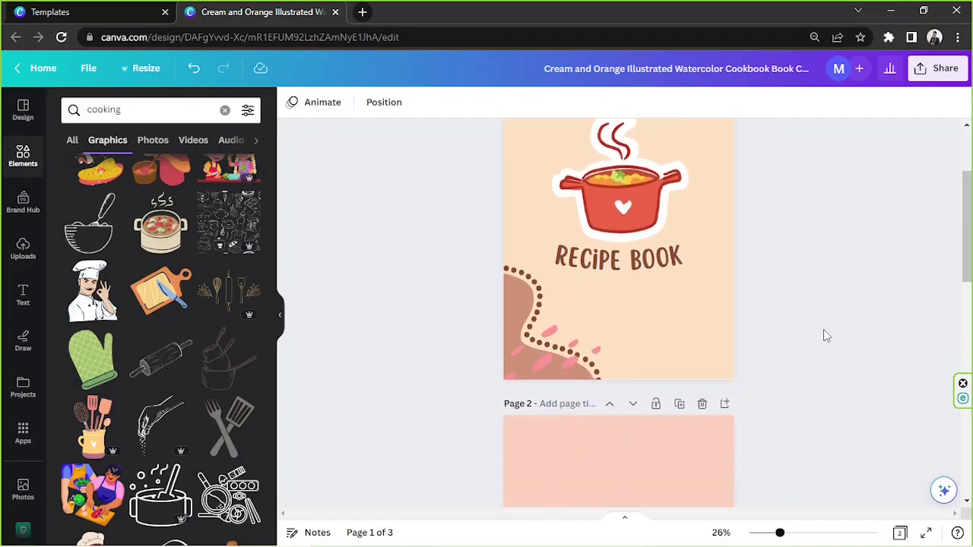
scroll(823, 329, "up", 3)
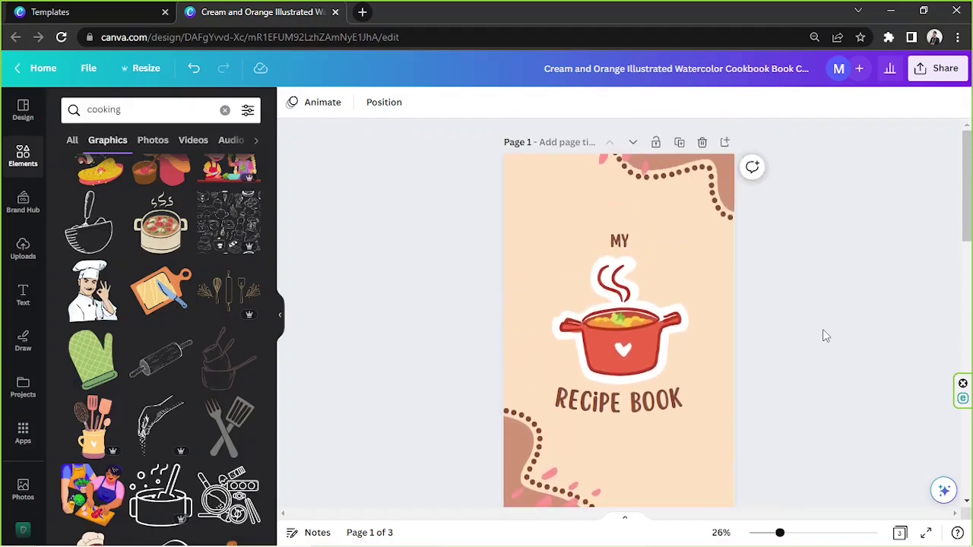
scroll(824, 336, "down", 5)
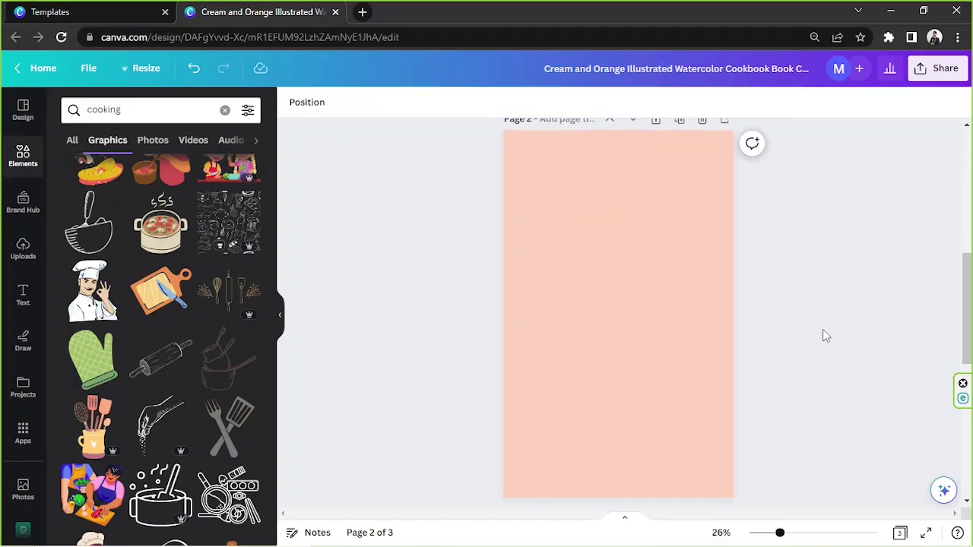
scroll(825, 336, "down", 1)
scroll(824, 336, "up", 1)
left_click(679, 326)
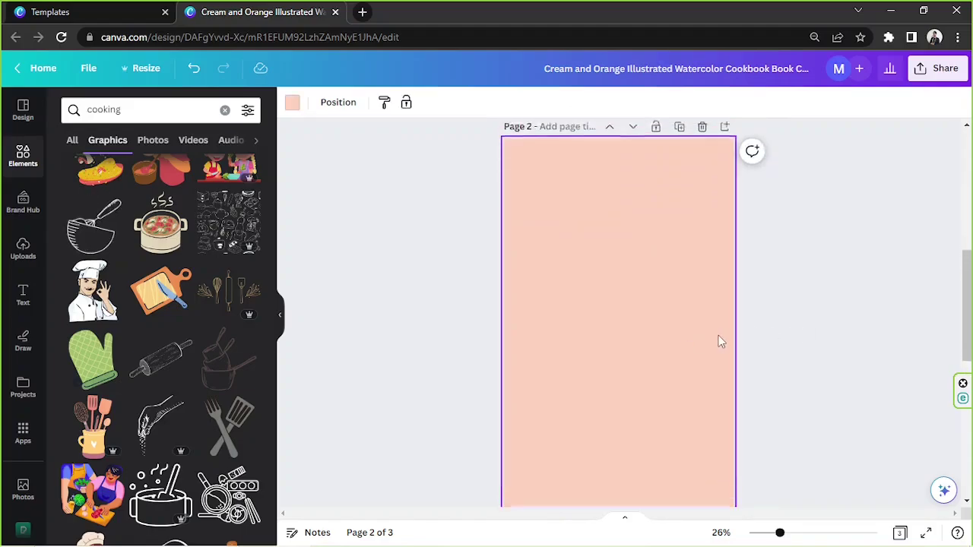
scroll(720, 341, "up", 1)
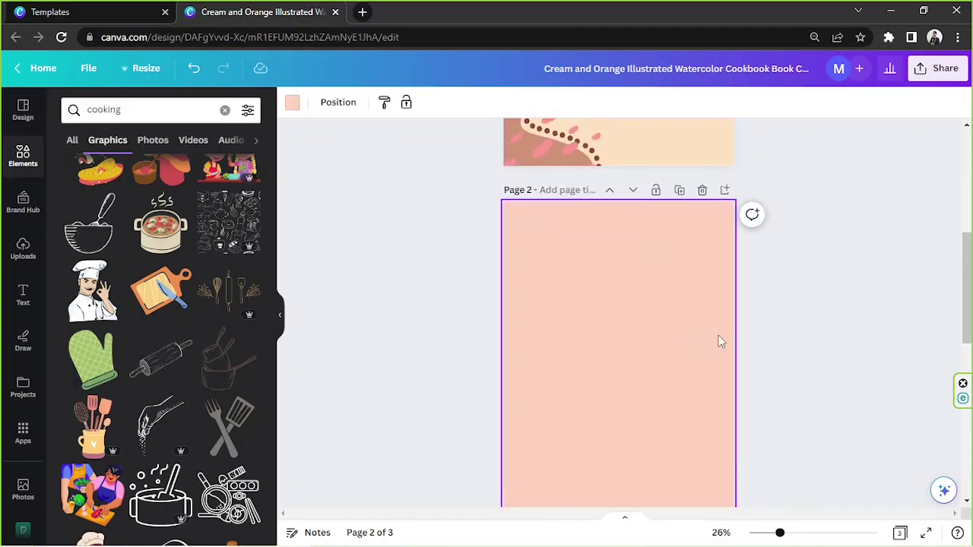
scroll(721, 341, "up", 1)
scroll(719, 342, "down", 5)
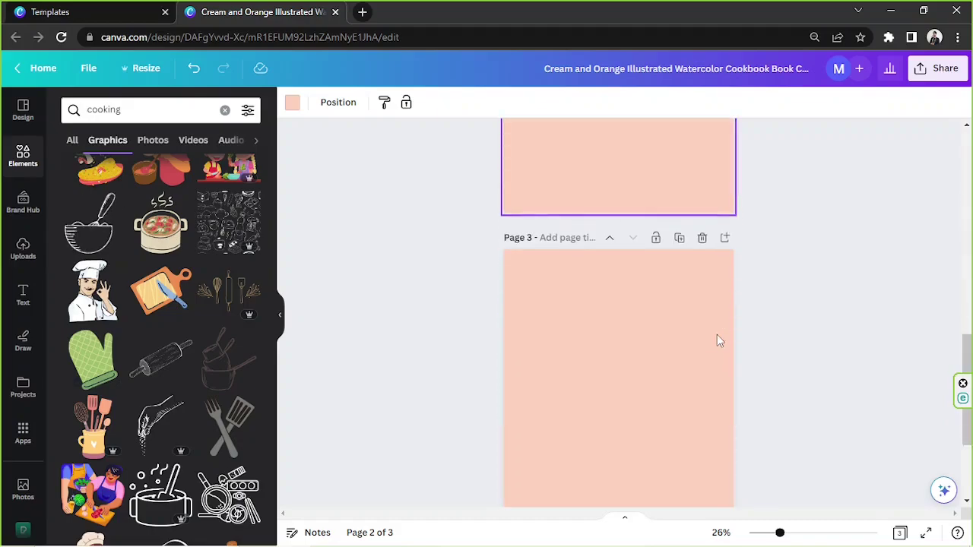
scroll(719, 341, "up", 1)
scroll(717, 338, "up", 5)
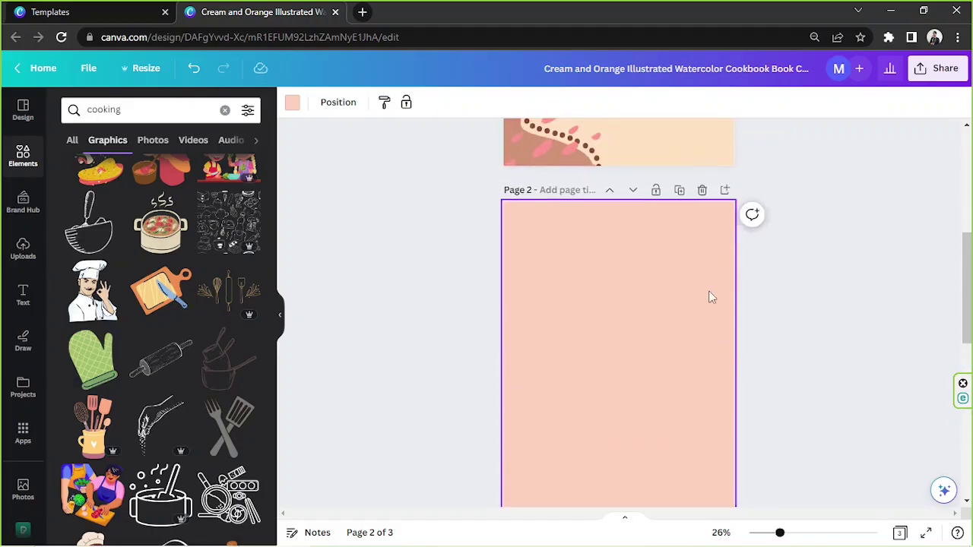
scroll(711, 298, "up", 3)
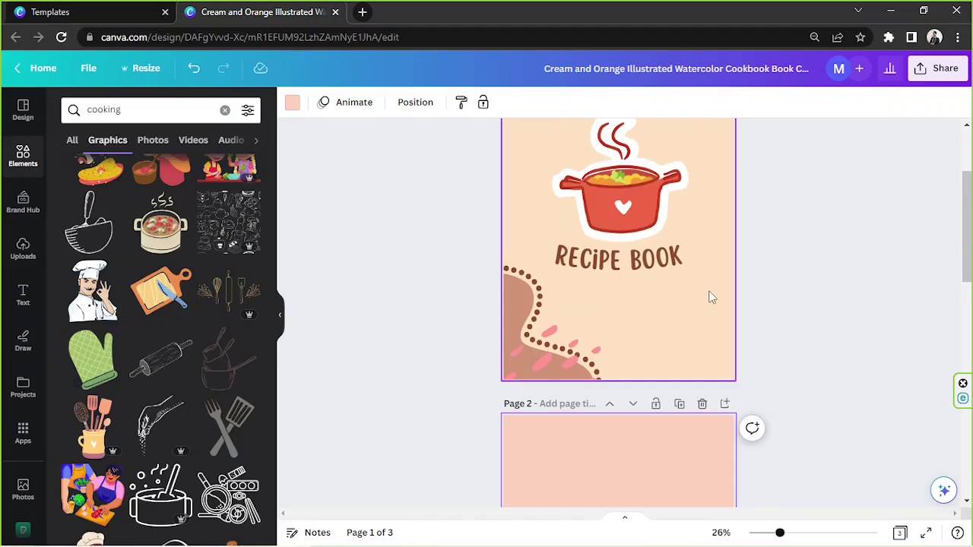
scroll(710, 297, "down", 7)
scroll(687, 330, "up", 2)
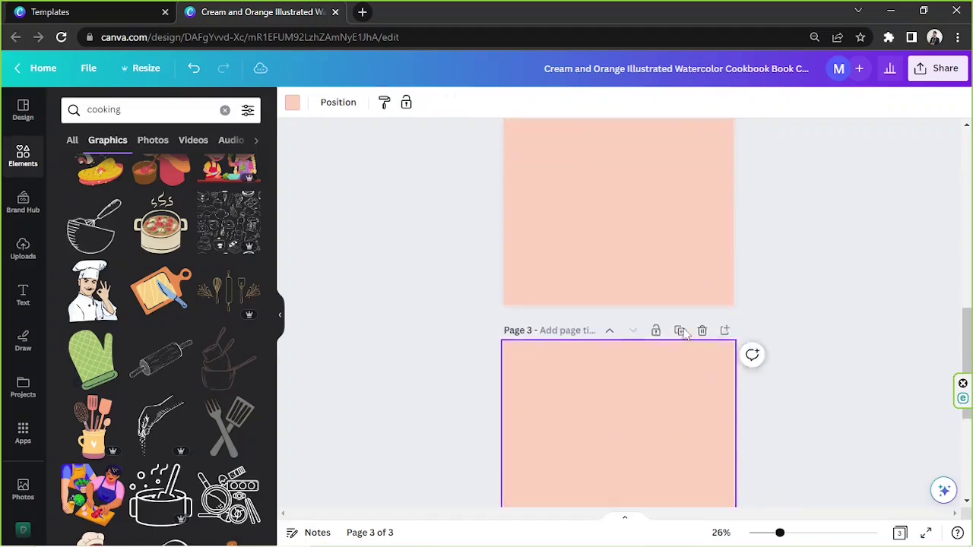
scroll(685, 319, "up", 3)
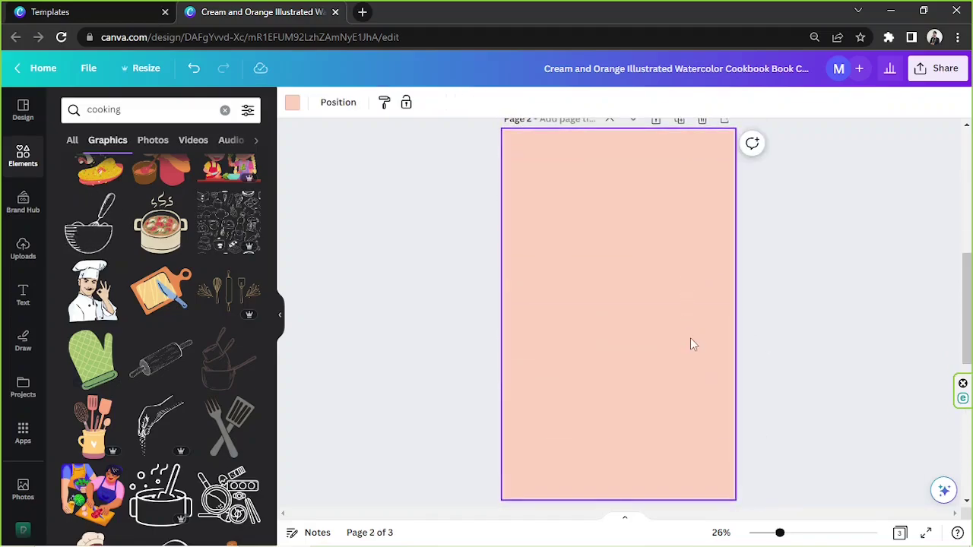
scroll(690, 344, "up", 2)
scroll(690, 343, "down", 5)
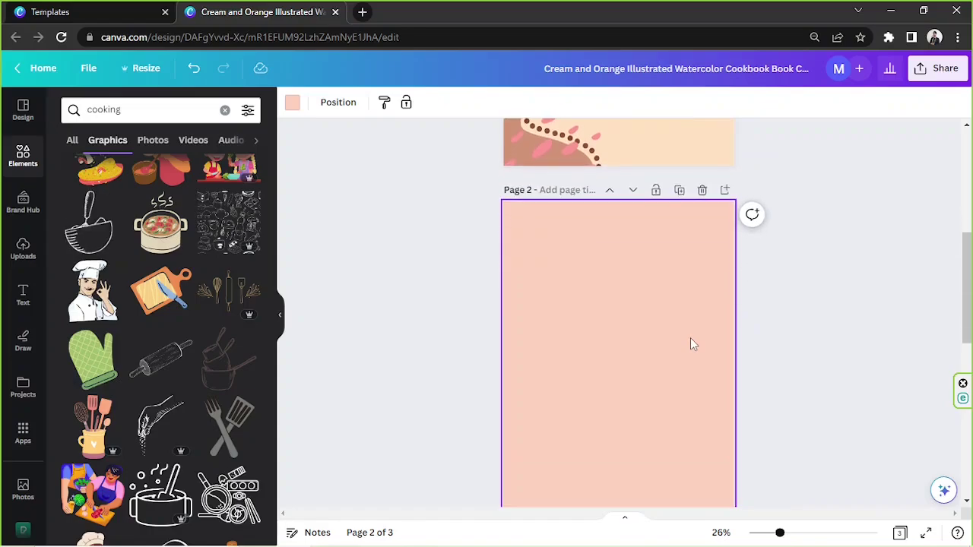
scroll(690, 344, "up", 4)
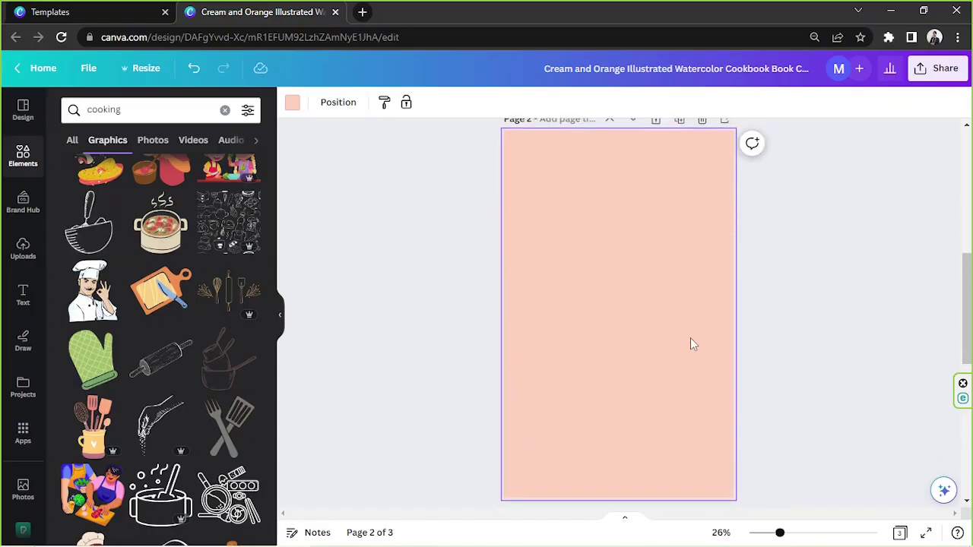
Change the background of page 2 to solid white.
left_click(293, 103)
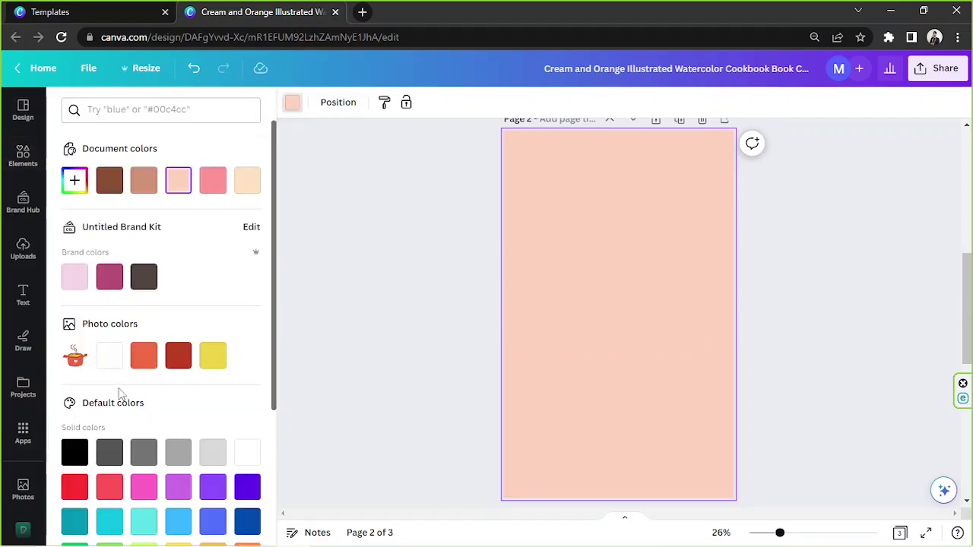
scroll(130, 373, "down", 2)
left_click(247, 310)
Copy the cover's MY text onto page 2 and place it centred near the top of the page.
scroll(782, 397, "up", 3)
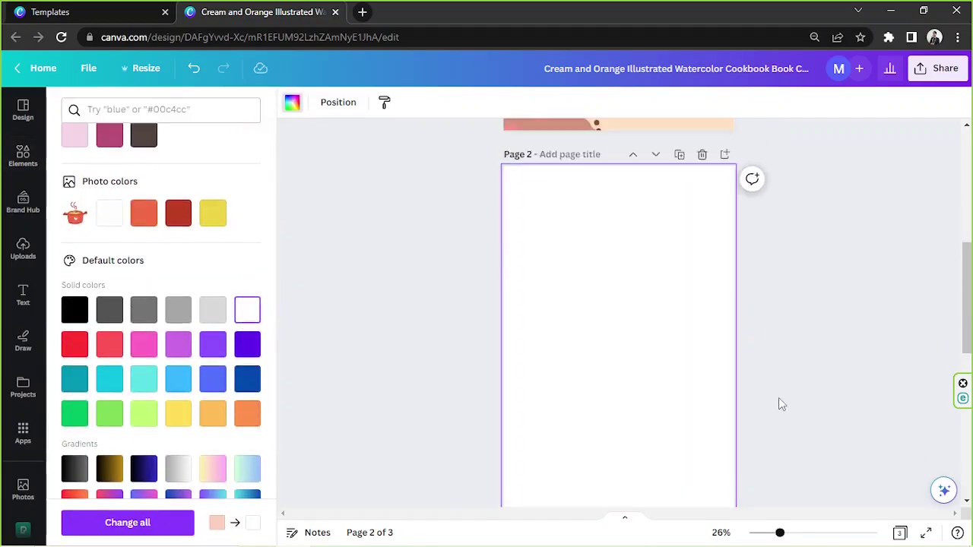
scroll(787, 400, "up", 2)
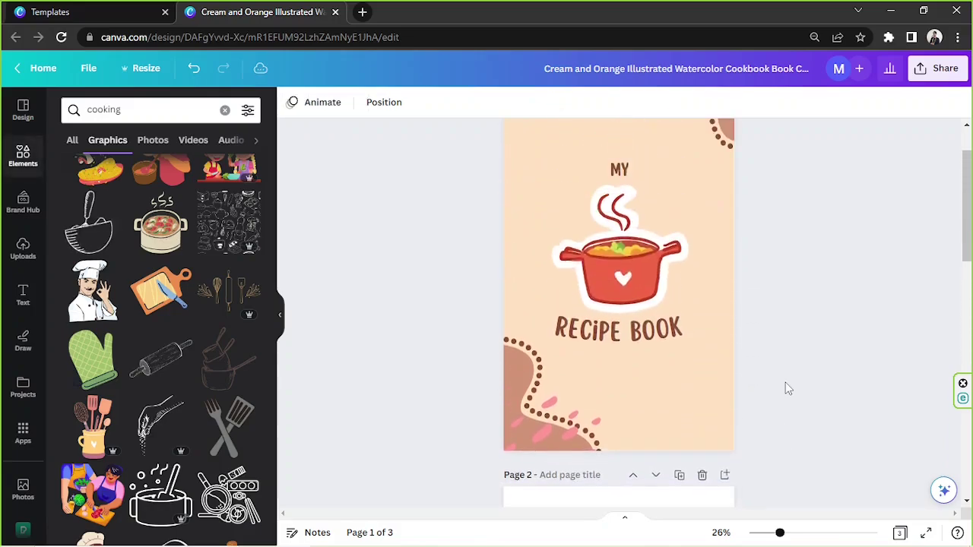
scroll(669, 304, "up", 1)
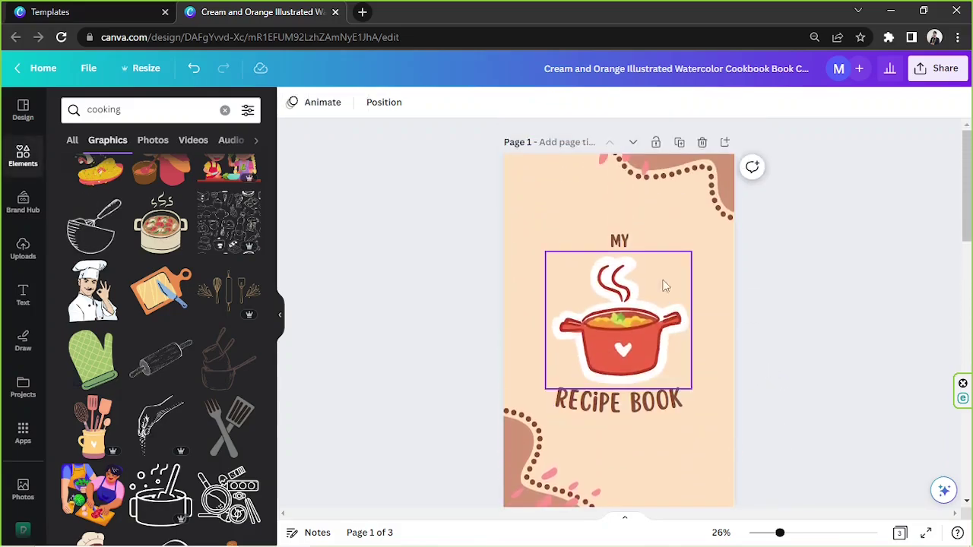
left_click(634, 247)
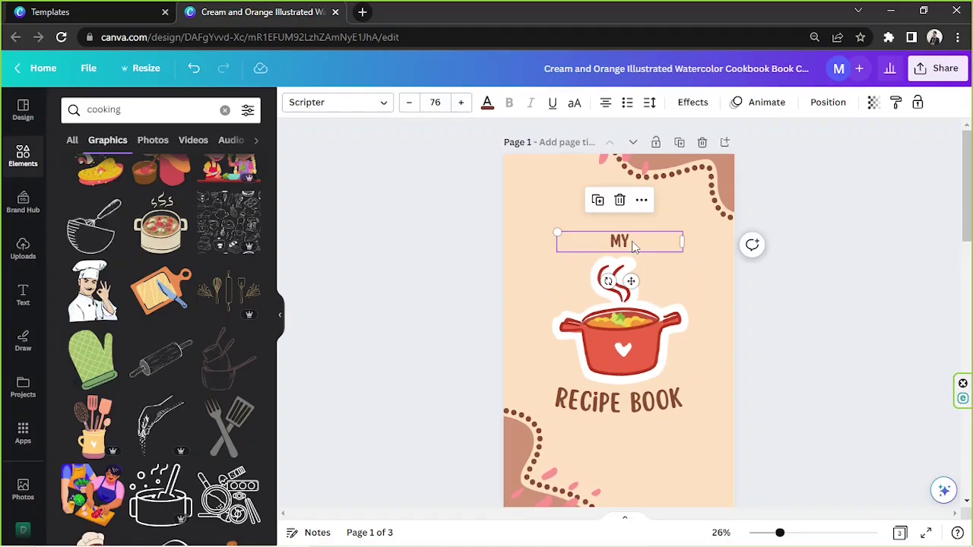
scroll(630, 322, "down", 6)
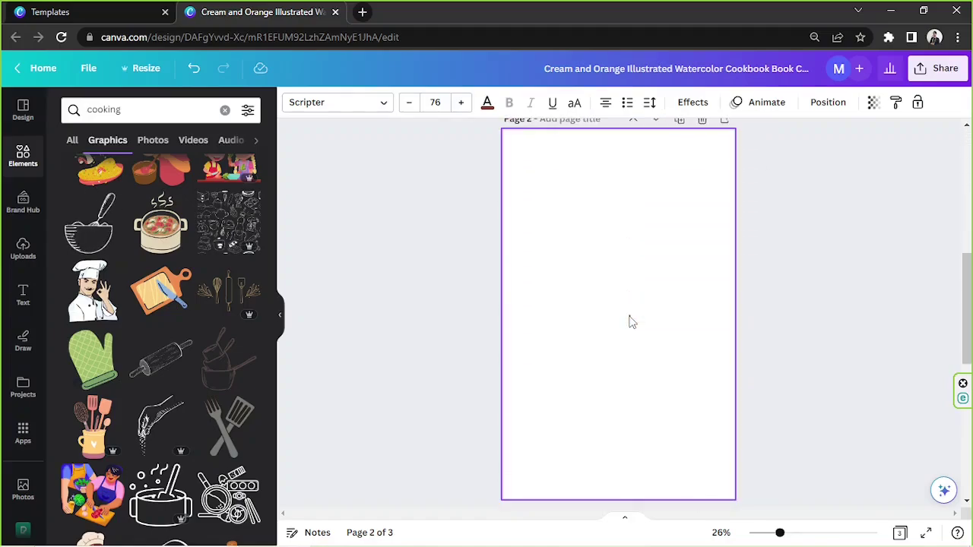
left_click(630, 322)
key("ctrl+v")
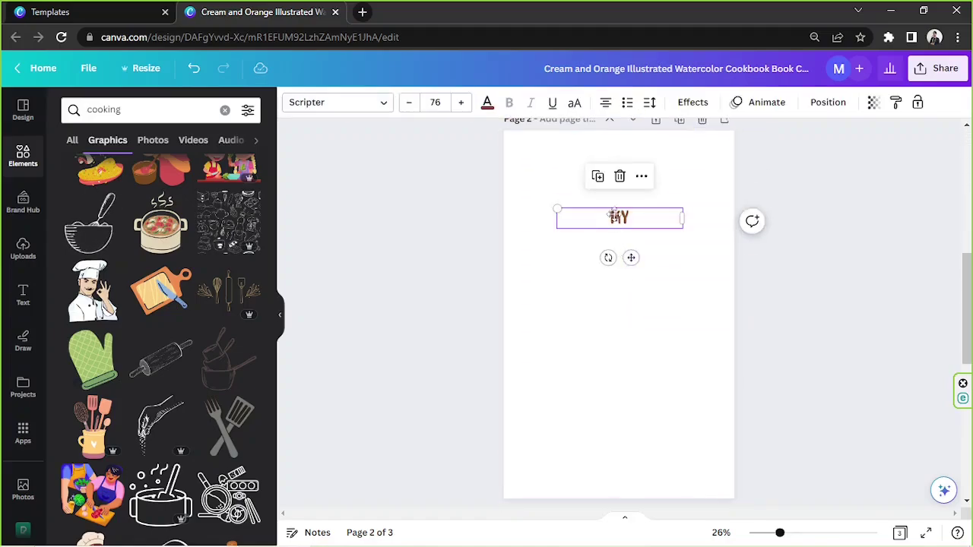
left_click_drag(619, 238, 614, 171)
Replace the copied text on page 2 with the heading TABLE OF CONTENTS.
double_click(614, 163)
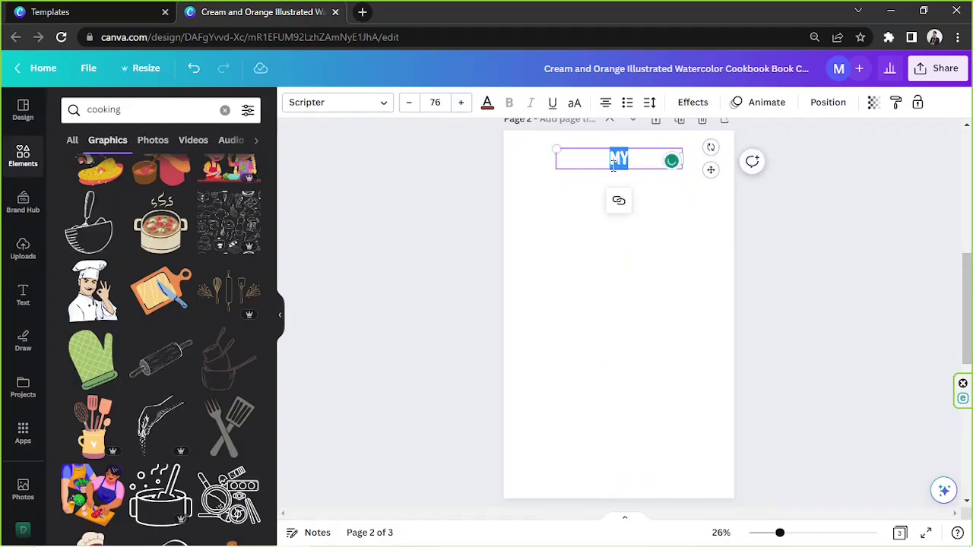
type("TABLE")
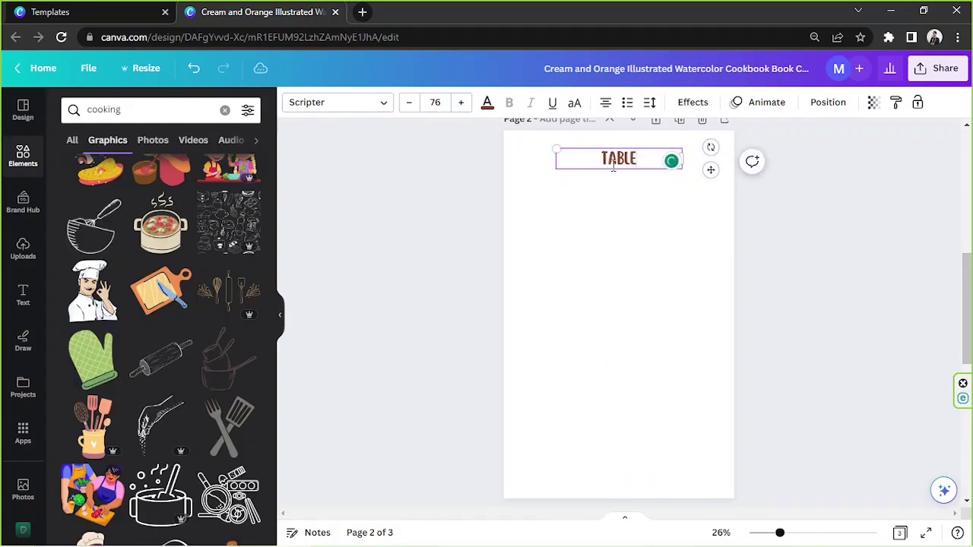
type(" OF CONTEN")
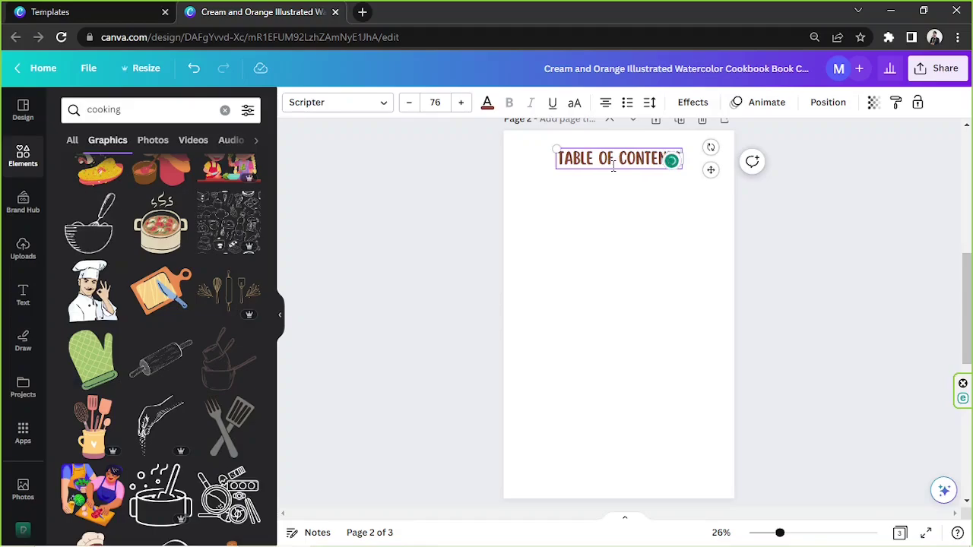
left_click_drag(616, 170, 619, 172)
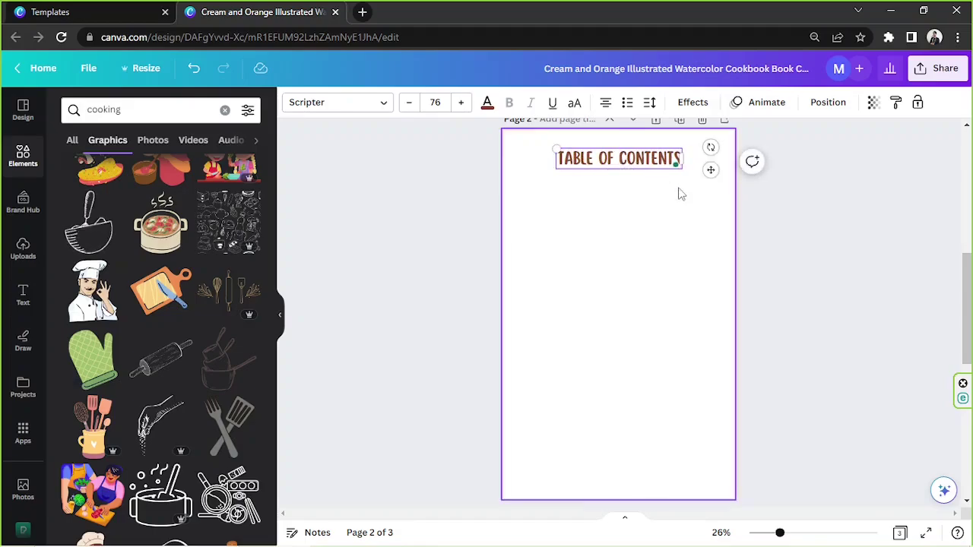
left_click(749, 235)
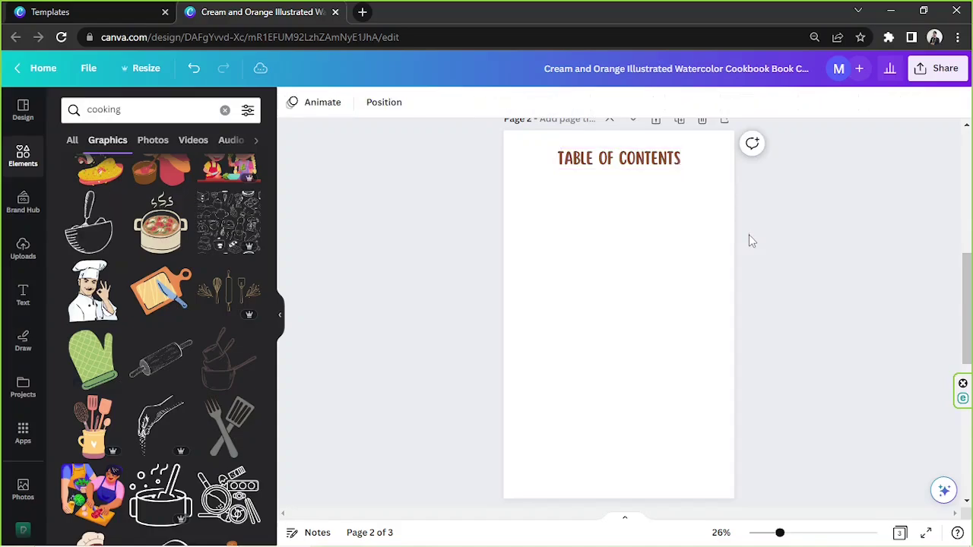
Search the graphics for swatch, and try the solid red brush stroke on page 2 before deleting it.
left_click(145, 114)
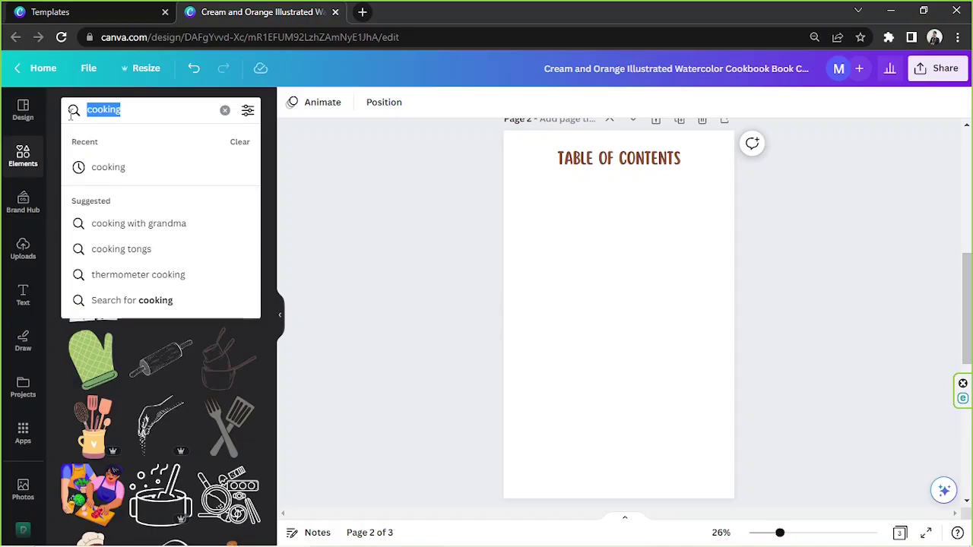
type("swatch")
key("Return")
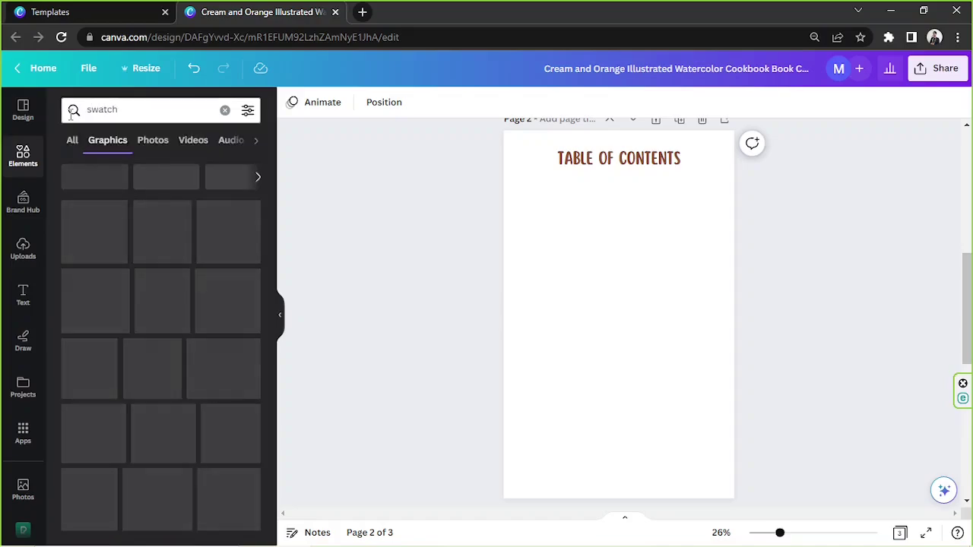
scroll(239, 265, "down", 2)
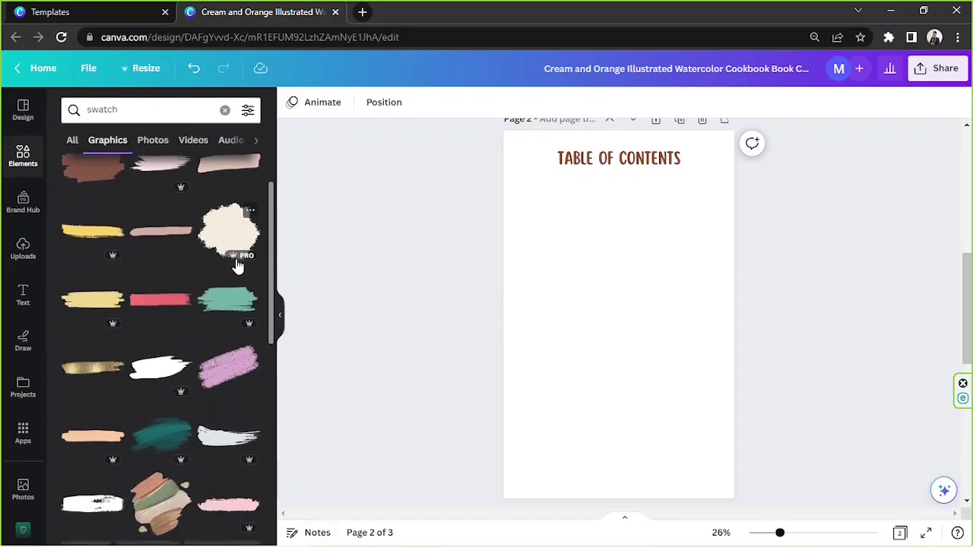
left_click(164, 310)
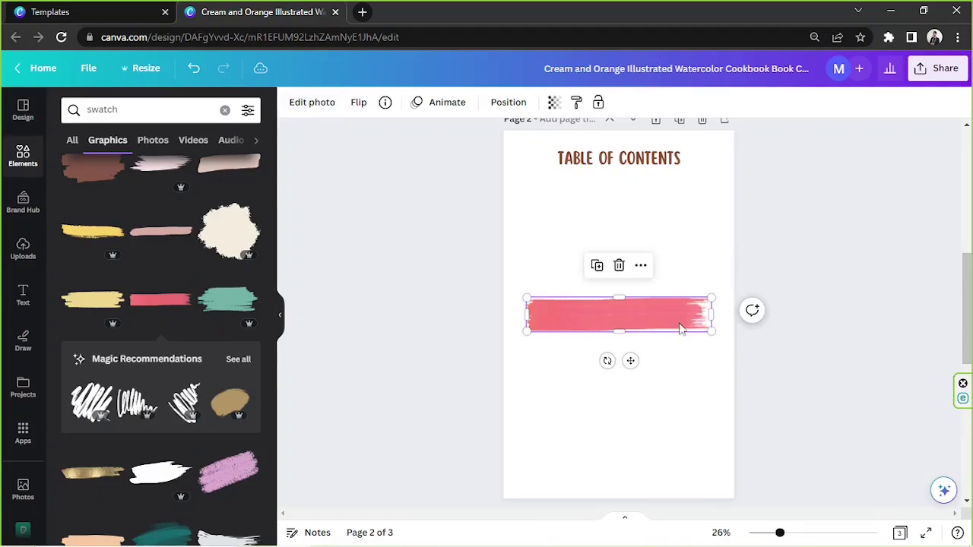
key("Delete")
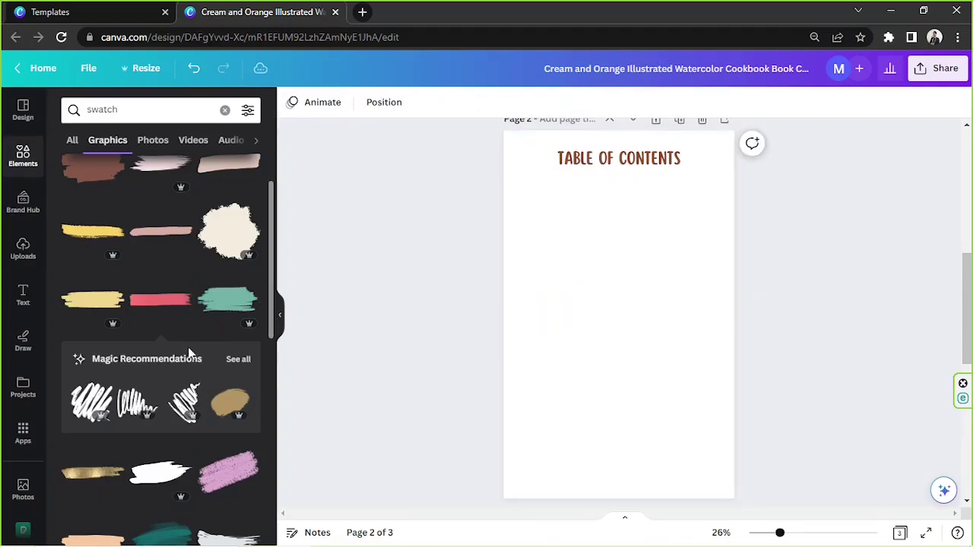
Find a dusty pink distressed brush stroke among the swatch graphics and add it to page 2.
scroll(153, 351, "down", 5)
scroll(153, 346, "down", 2)
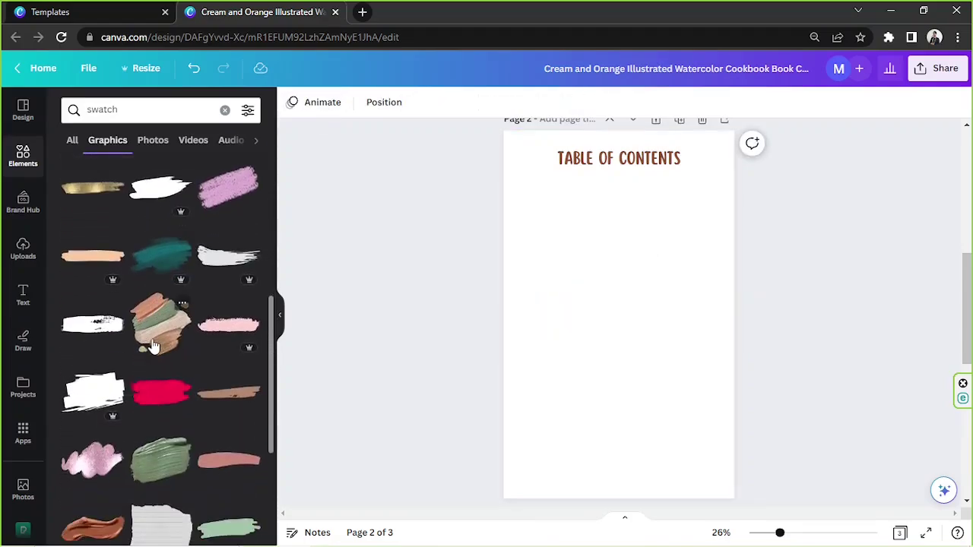
scroll(152, 346, "down", 3)
scroll(152, 346, "down", 5)
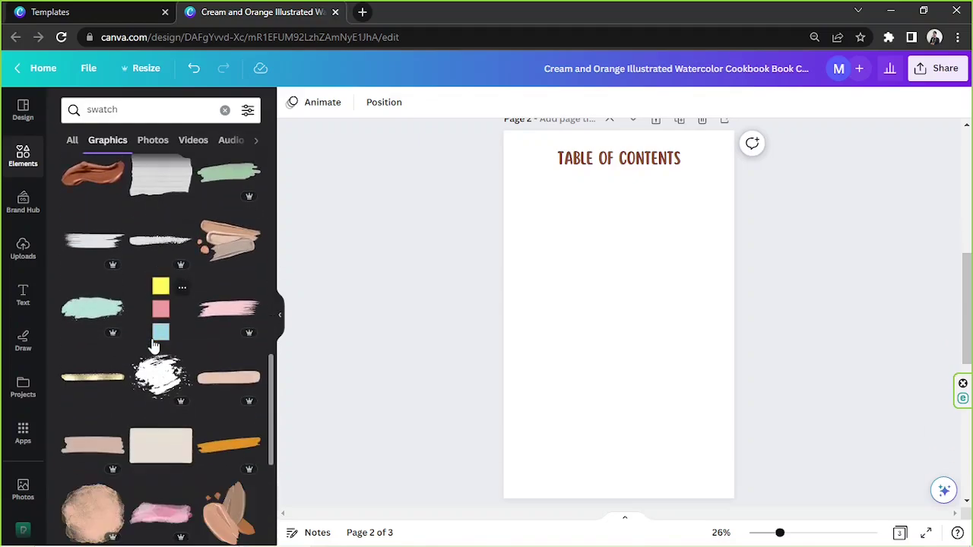
scroll(152, 345, "down", 3)
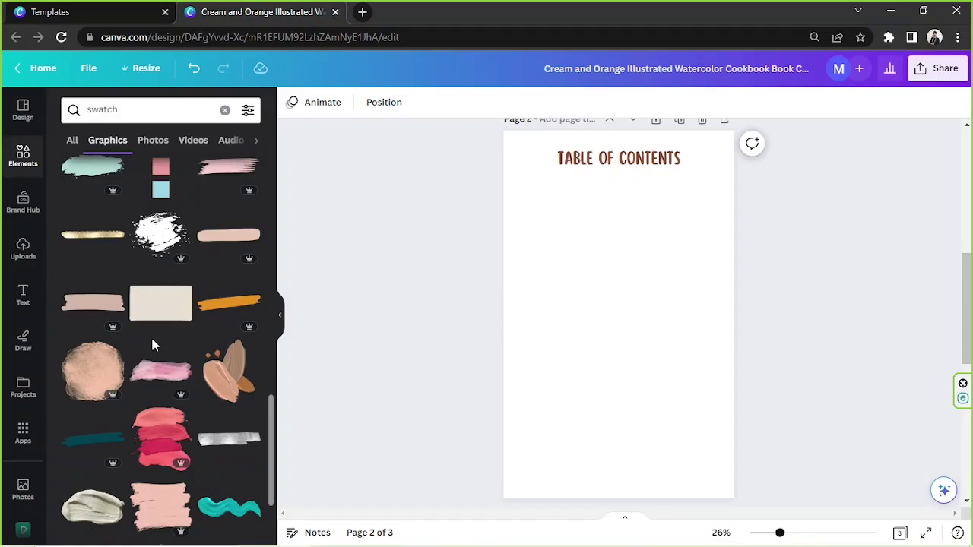
scroll(152, 345, "down", 2)
scroll(152, 346, "down", 2)
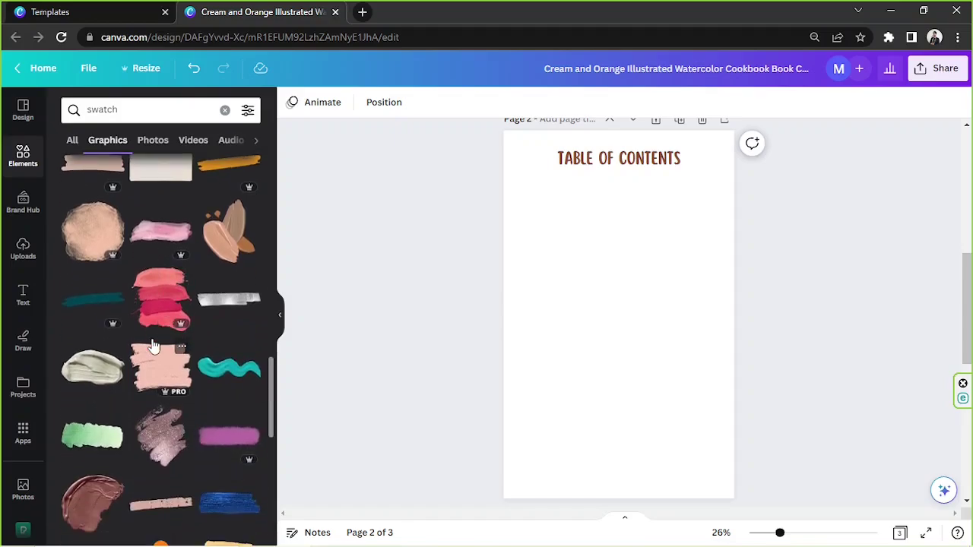
scroll(153, 345, "down", 3)
left_click(161, 363)
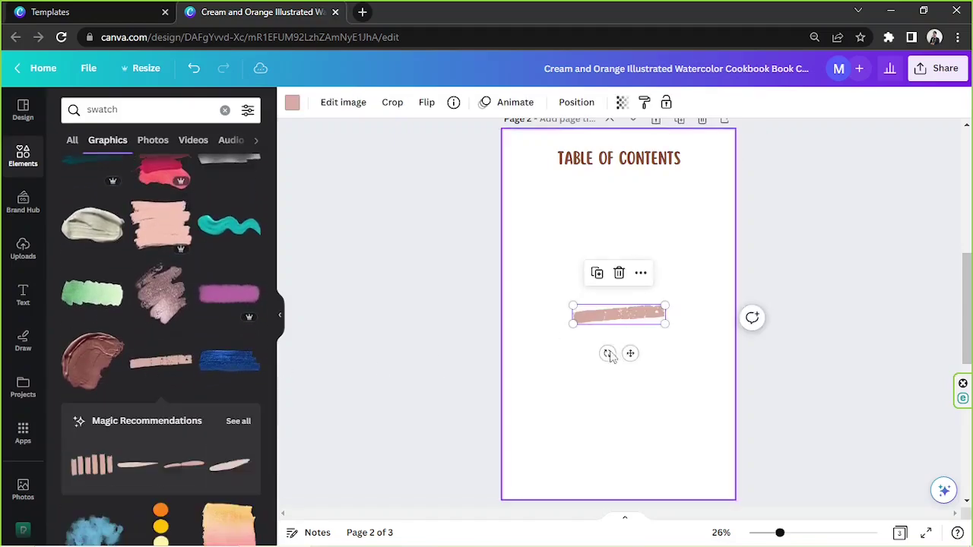
Rotate the dusty pink brush stroke level, enlarge it and place it as a banner behind the TABLE OF CONTENTS heading.
mouse_move(608, 354)
left_mouse_down()
mouse_move(588, 349)
mouse_move(602, 359)
left_mouse_up()
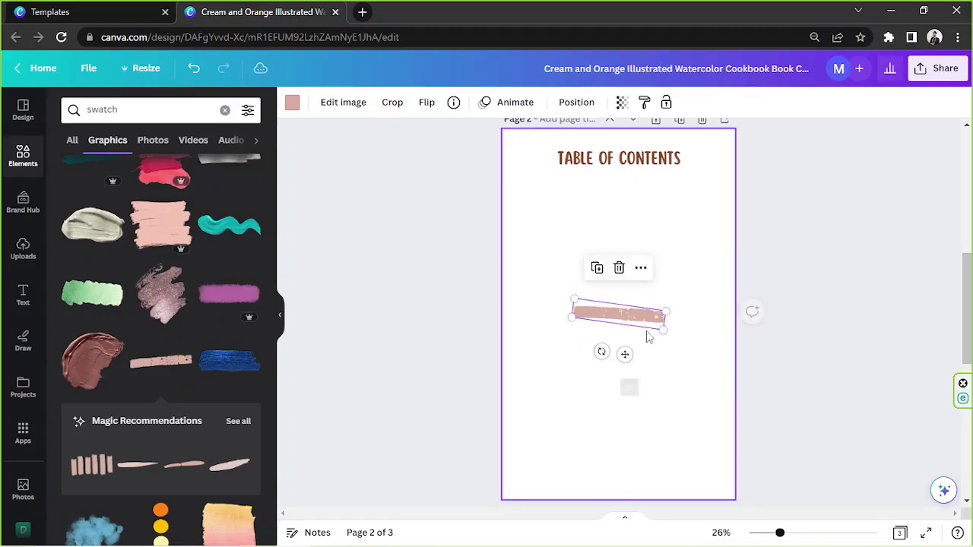
left_click_drag(664, 310, 685, 161)
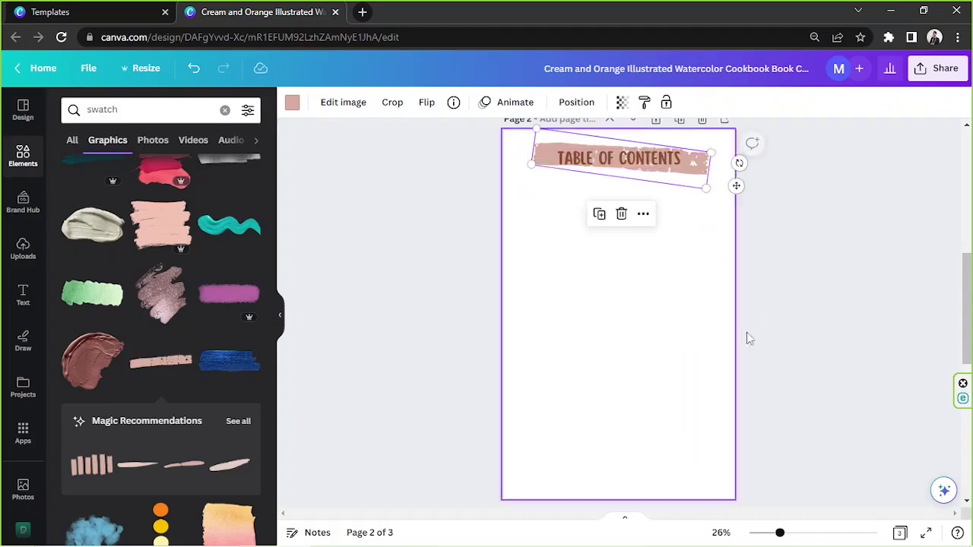
left_click_drag(783, 535, 809, 533)
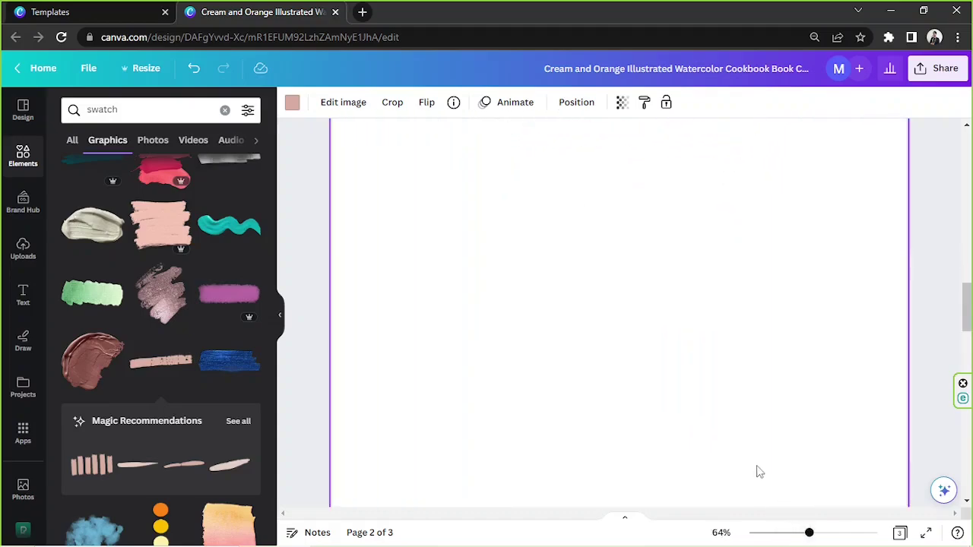
scroll(753, 456, "up", 3)
left_click_drag(615, 386, 620, 389)
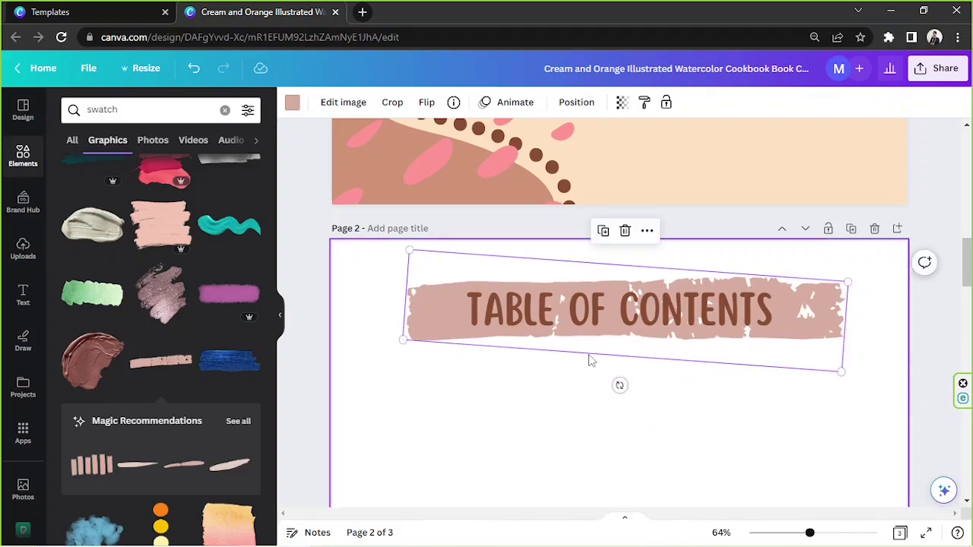
Try the light peach document colour on the banner stroke and restore its dusty pink.
left_click(292, 105)
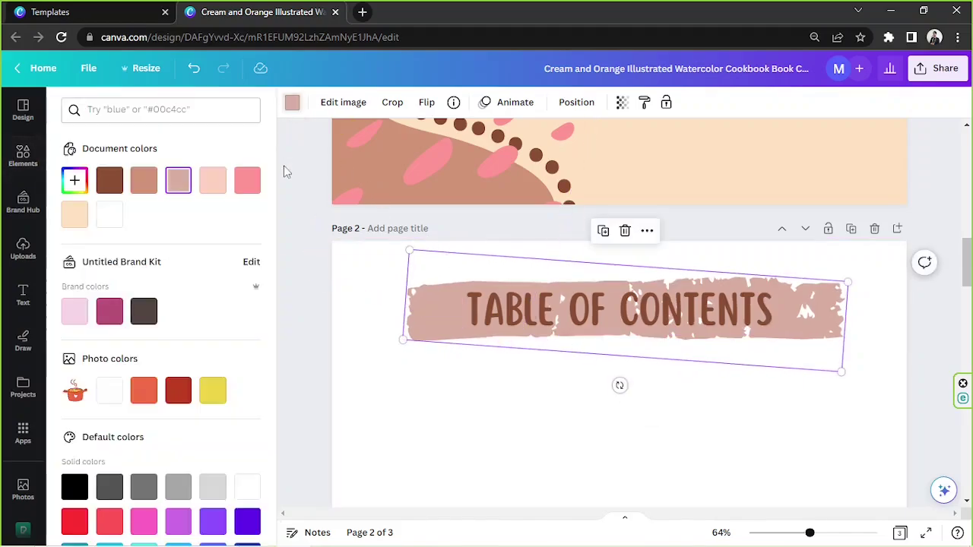
left_click(74, 215)
left_click(179, 187)
left_click(590, 399)
Change the TABLE OF CONTENTS text to the dark brown brand colour.
left_click(588, 320)
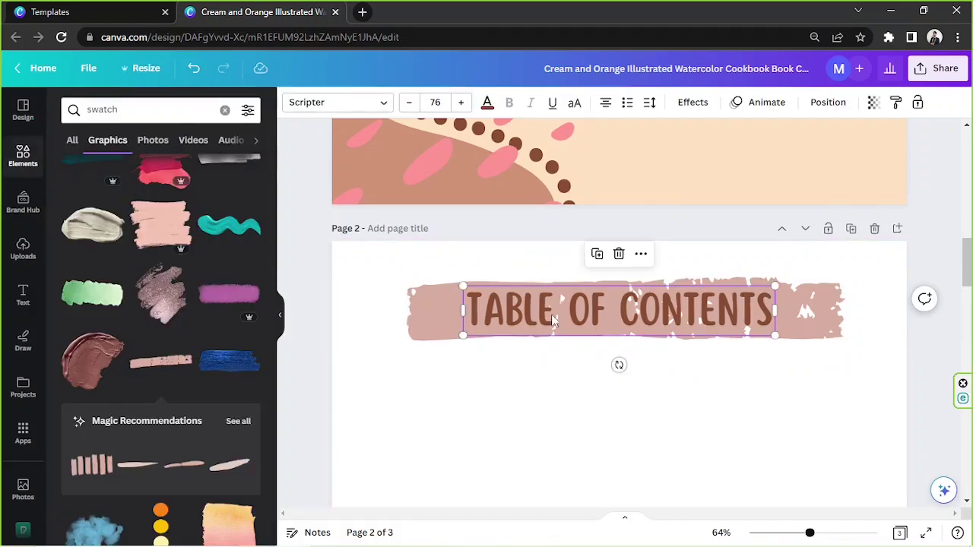
left_click(487, 103)
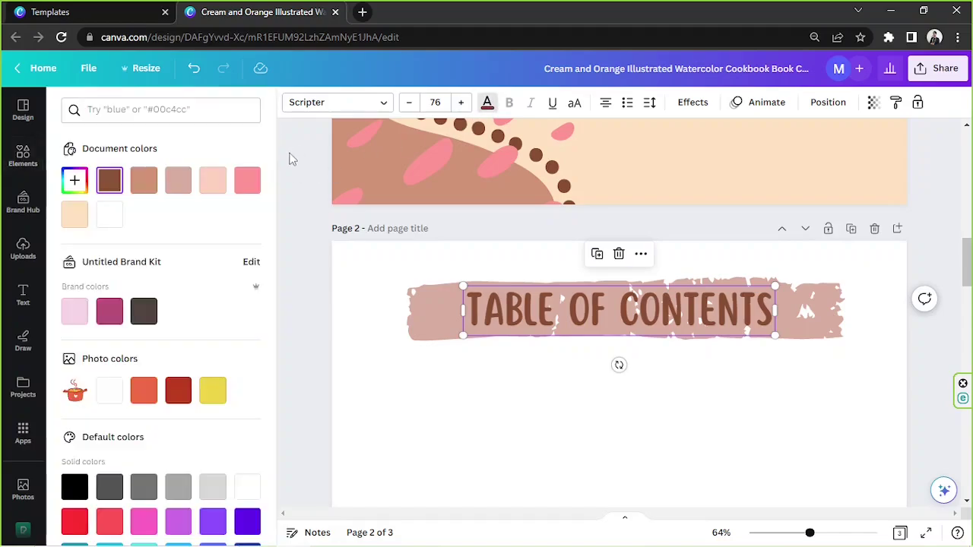
left_click(143, 311)
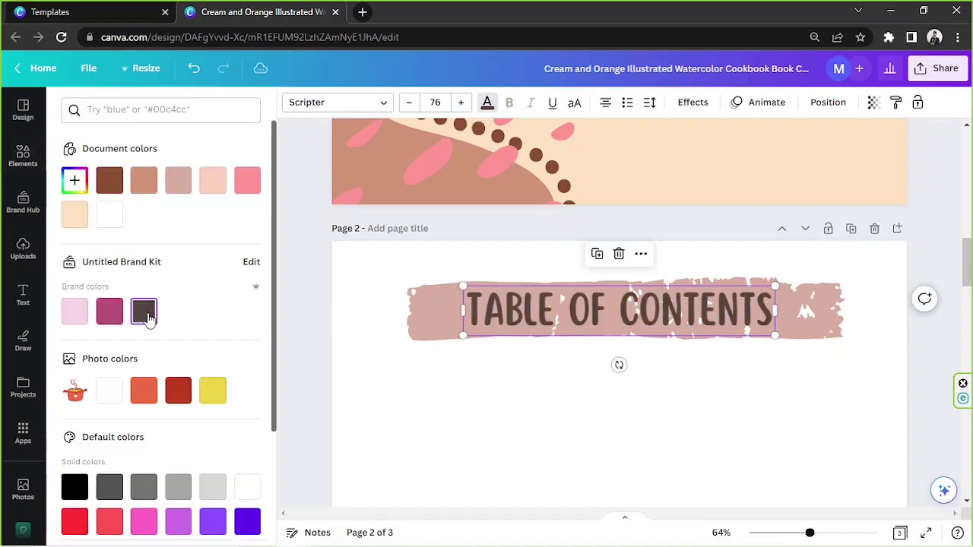
left_click(503, 399)
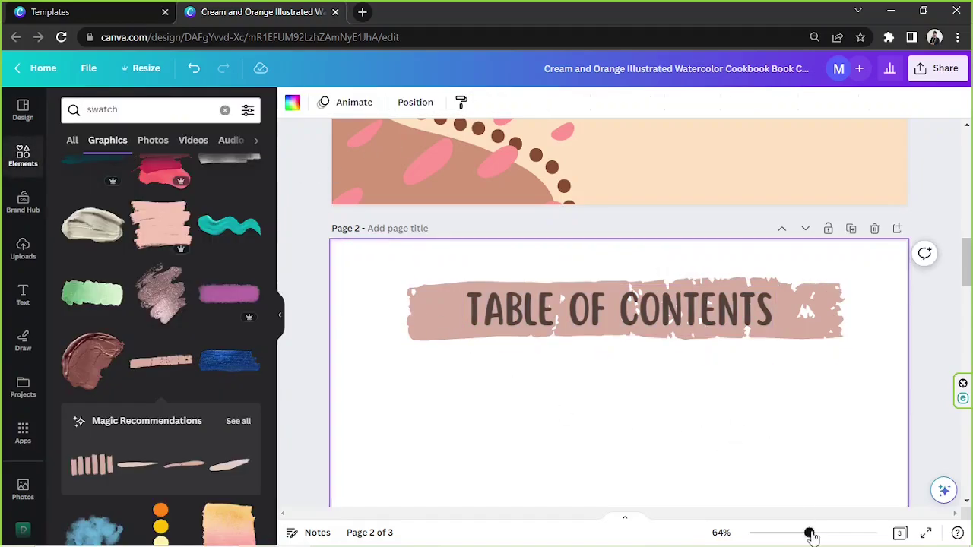
Shrink the banner stroke slightly and centre it behind the heading.
mouse_move(809, 532)
left_mouse_down()
mouse_move(778, 532)
mouse_move(812, 532)
left_mouse_up()
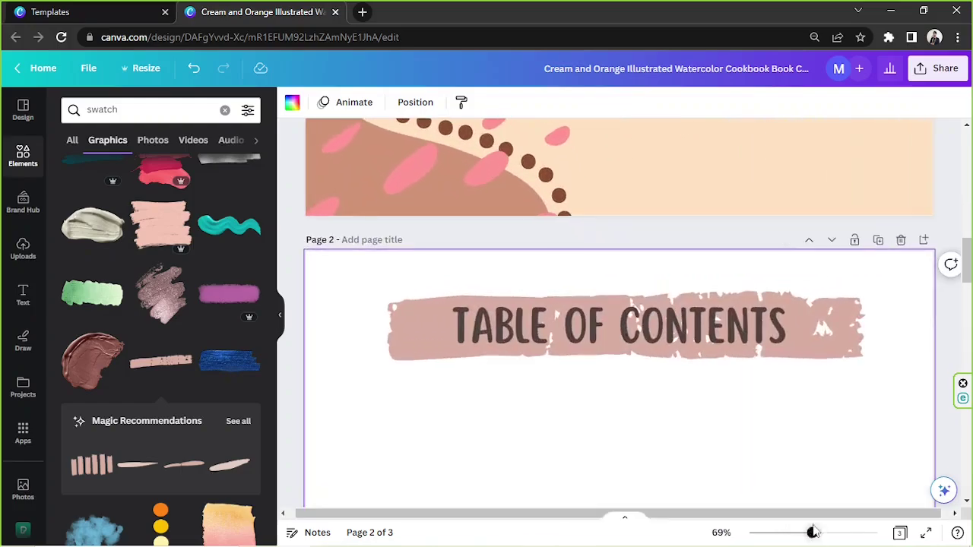
left_click(859, 342)
left_click_drag(859, 393, 832, 385)
mouse_move(419, 321)
left_mouse_down()
mouse_move(444, 318)
mouse_move(428, 319)
left_mouse_up()
left_click(690, 479)
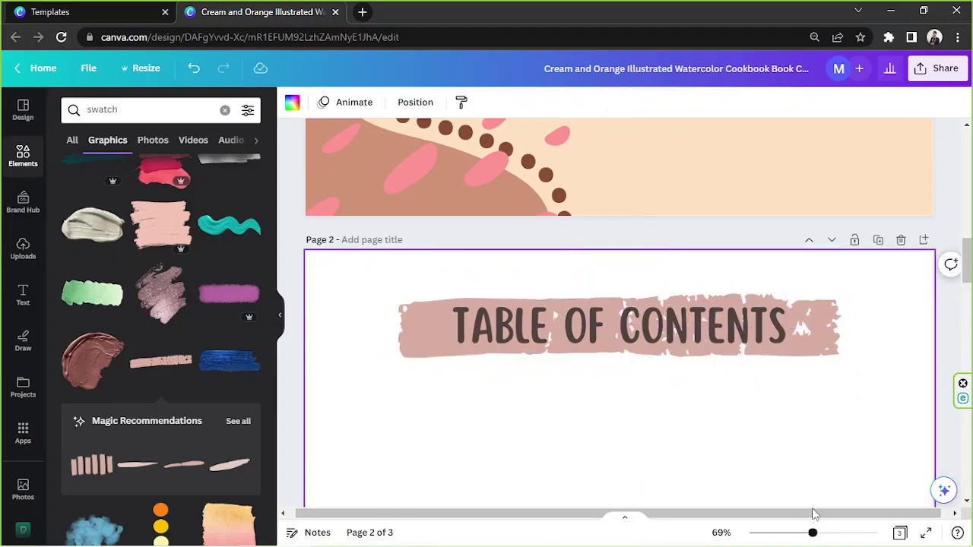
Search the graphics for splash.
left_click_drag(812, 532, 789, 526)
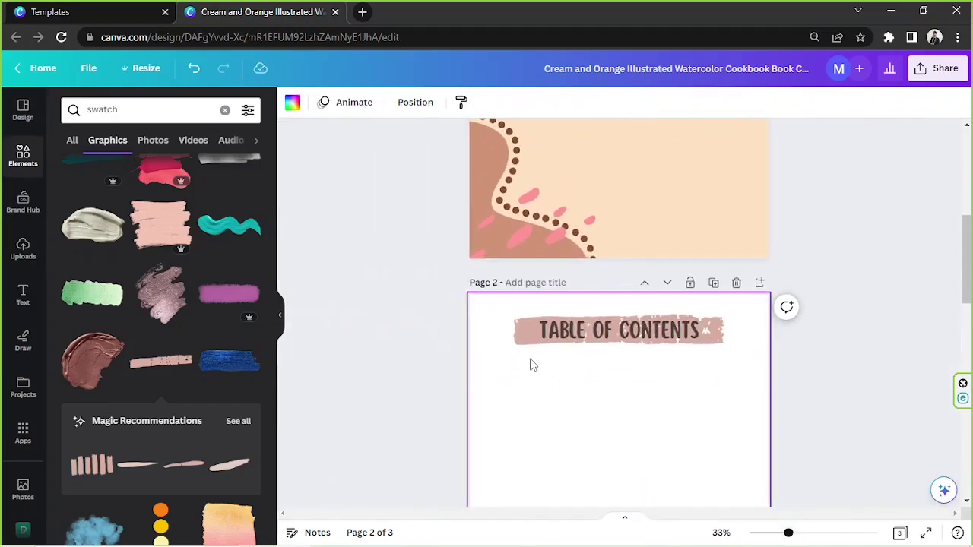
left_click(122, 110)
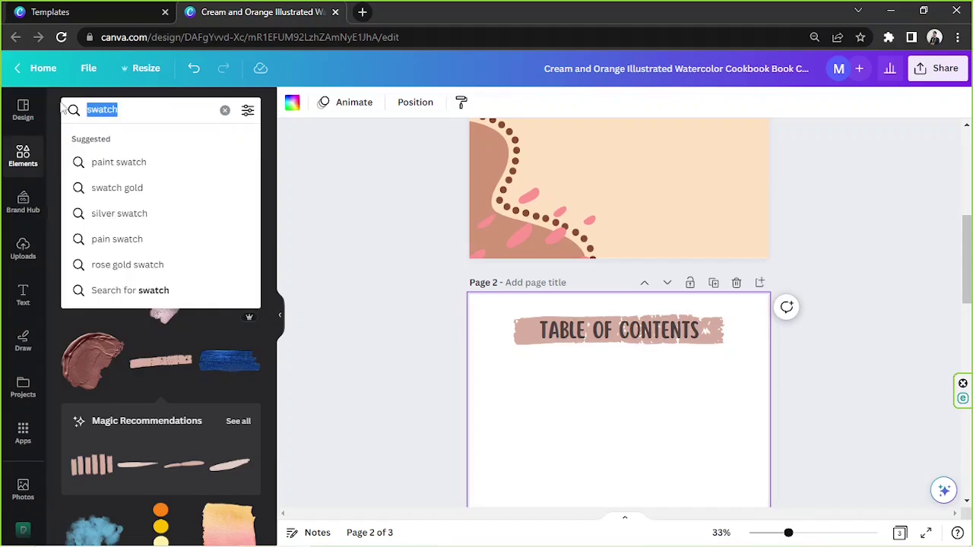
type("splasg")
key("Return")
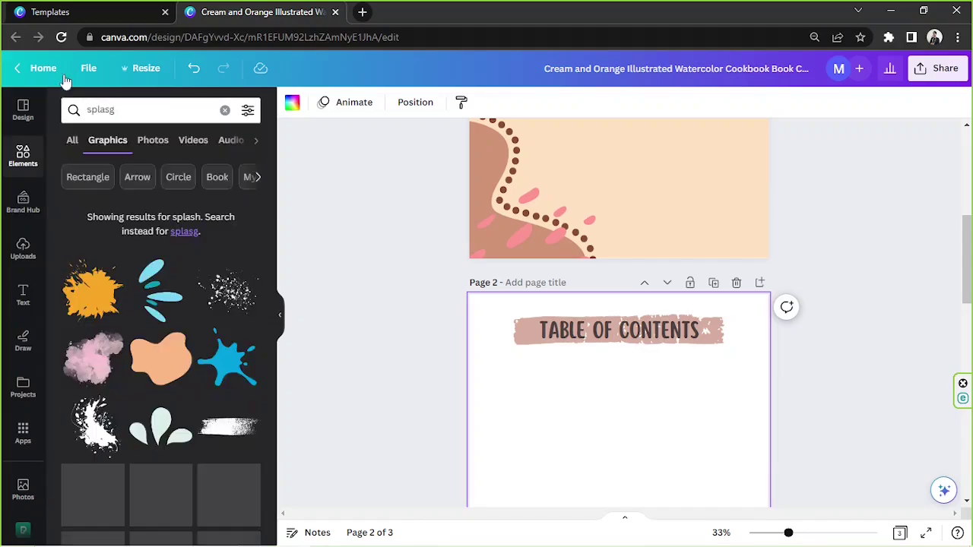
left_click(148, 116)
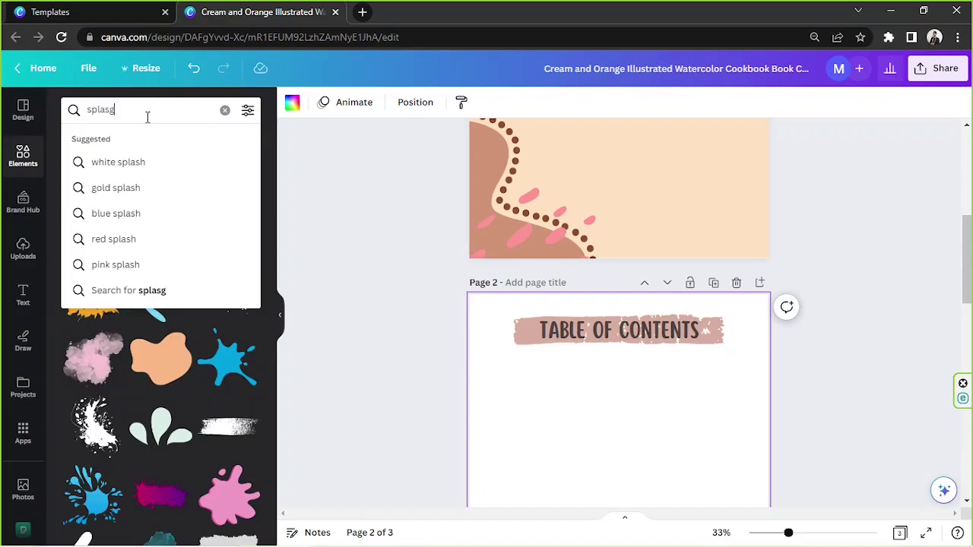
key("BackSpace")
type("h")
key("Return")
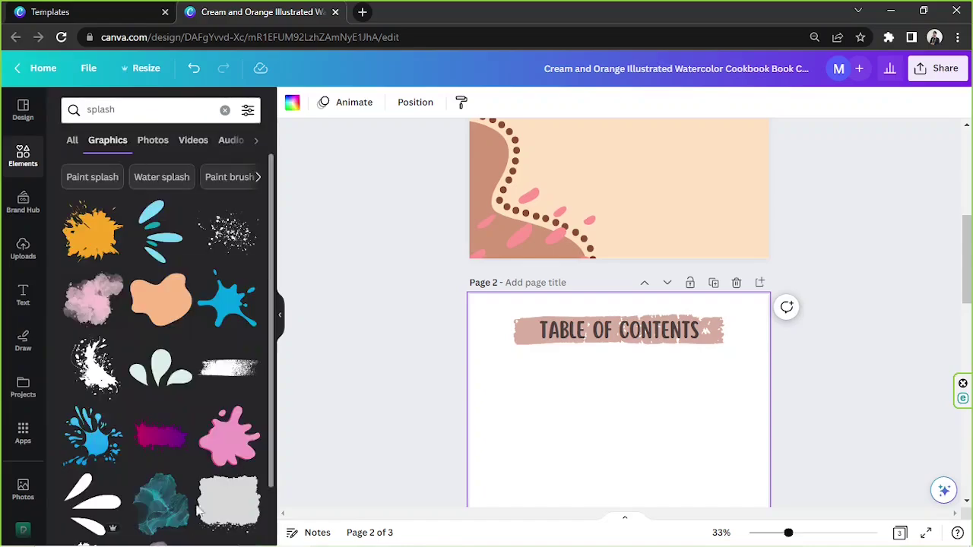
Add the pale green three-drop graphic, small, at the heading's right end and recolour it in the heading's dark brown.
left_click(154, 380)
scroll(396, 468, "down", 1)
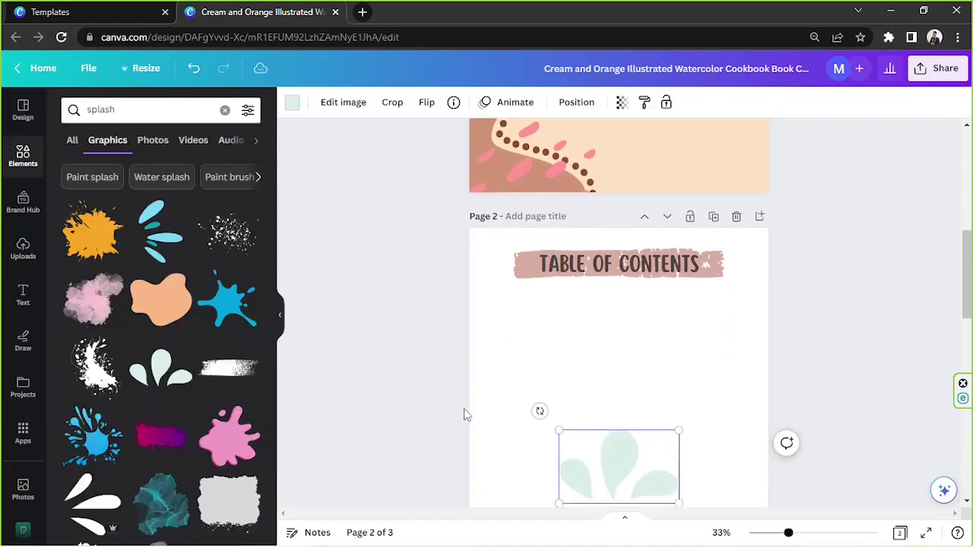
left_click_drag(590, 463, 608, 343)
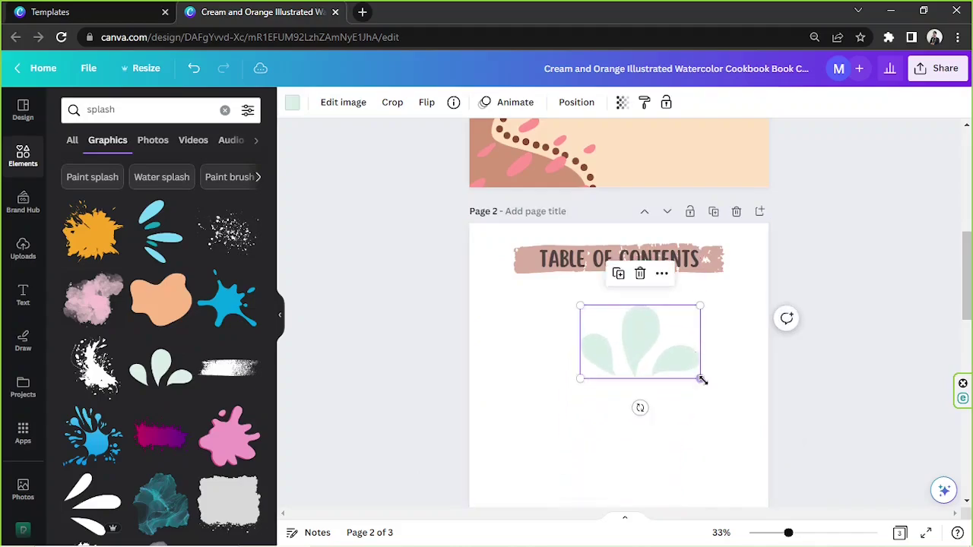
left_click_drag(698, 377, 717, 253)
left_click(291, 102)
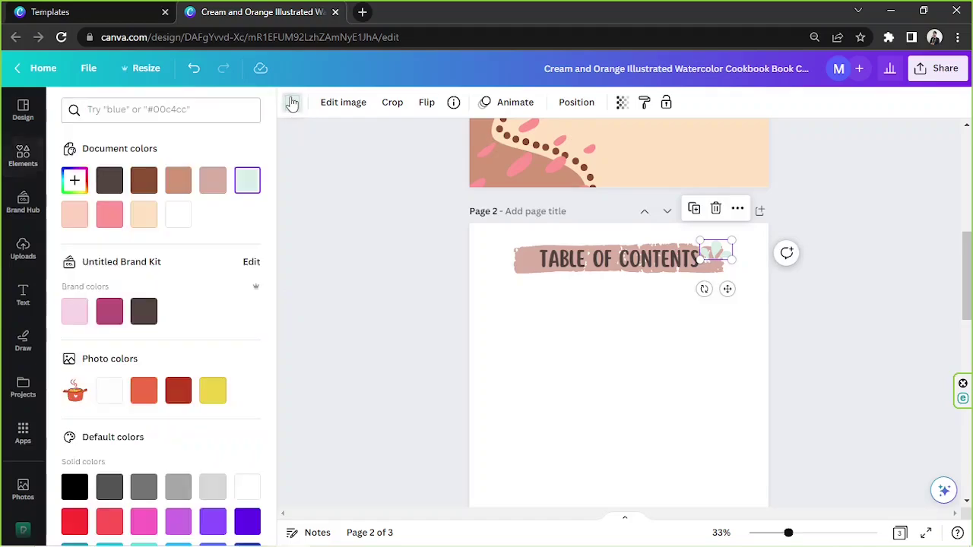
left_click(109, 180)
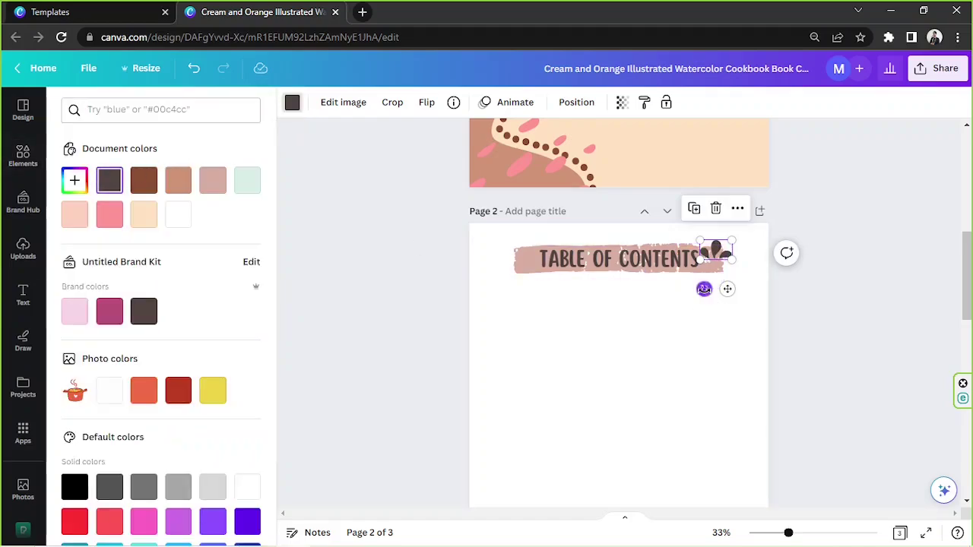
Angle the drops outward at the banner's upper-right corner and place a rotated copy at its lower-left corner.
left_click_drag(704, 288, 538, 278)
left_click(689, 193)
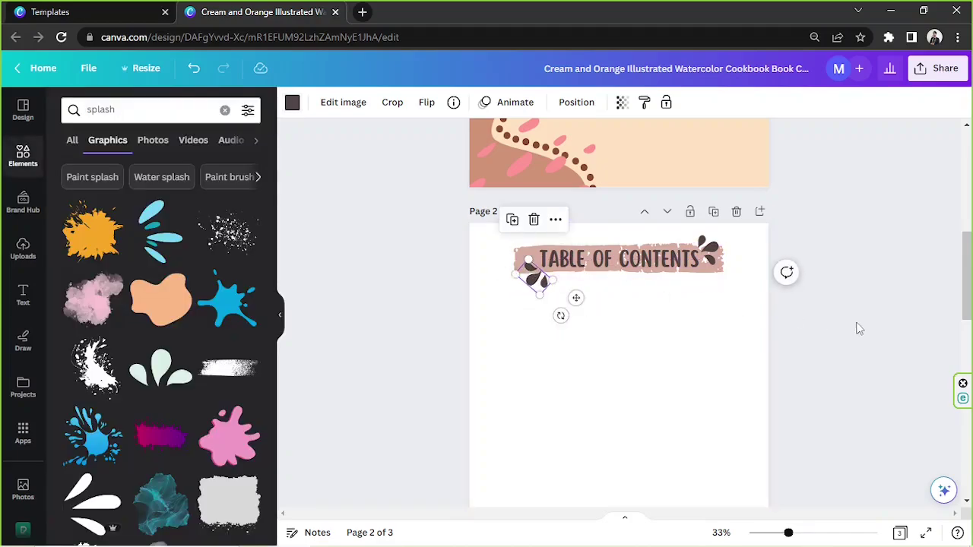
left_click(870, 331)
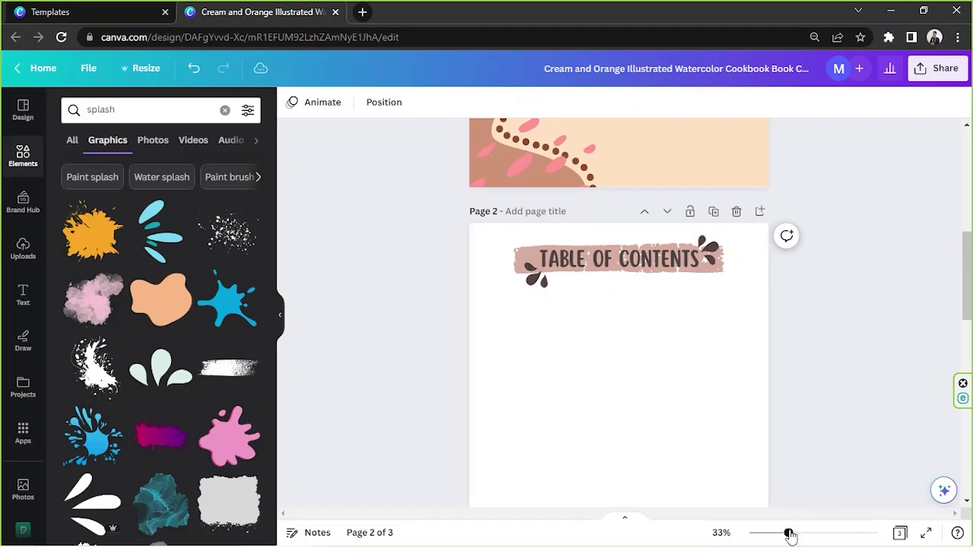
Nudge both drop graphics slightly upward so they frame the TABLE OF CONTENTS heading evenly.
left_click_drag(790, 534, 814, 533)
left_click(815, 174)
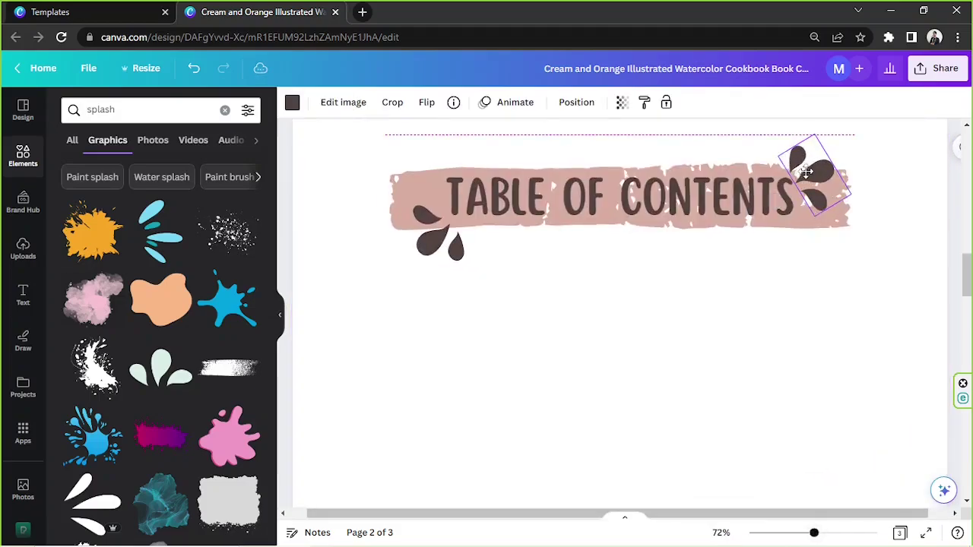
left_click_drag(424, 237, 423, 228)
left_click(853, 444)
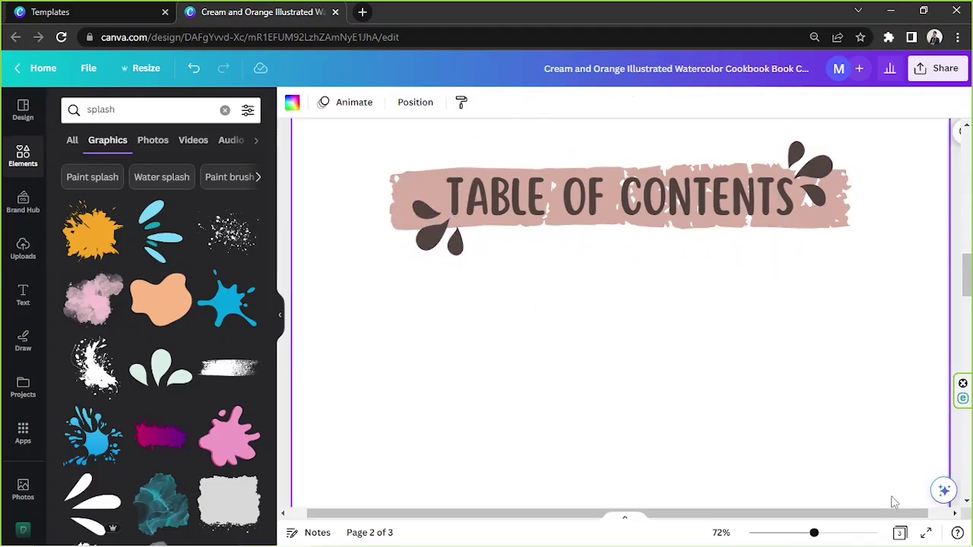
left_click_drag(814, 532, 776, 532)
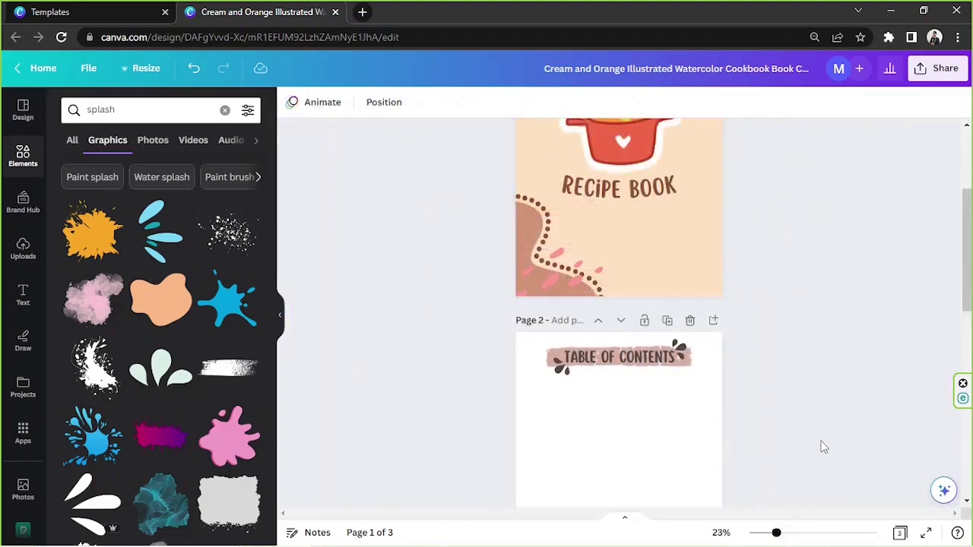
scroll(818, 428, "up", 2)
scroll(816, 424, "down", 4)
left_click(565, 360)
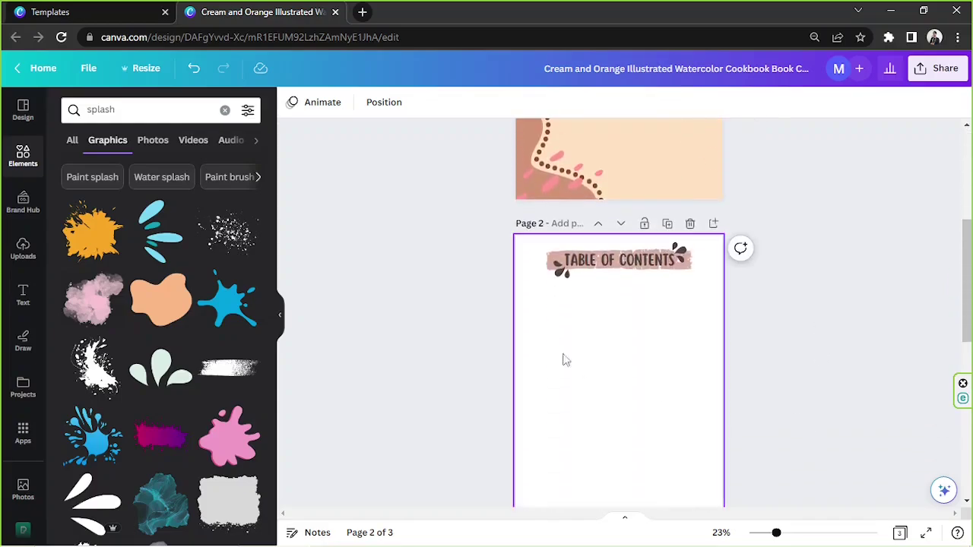
scroll(765, 296, "down", 1)
left_click_drag(703, 238, 577, 193)
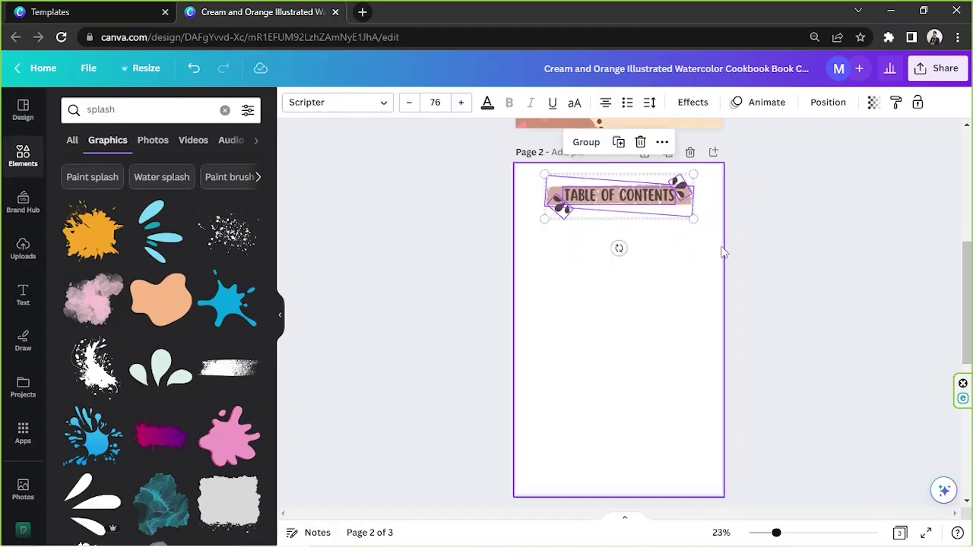
left_click(734, 255)
left_click(583, 293)
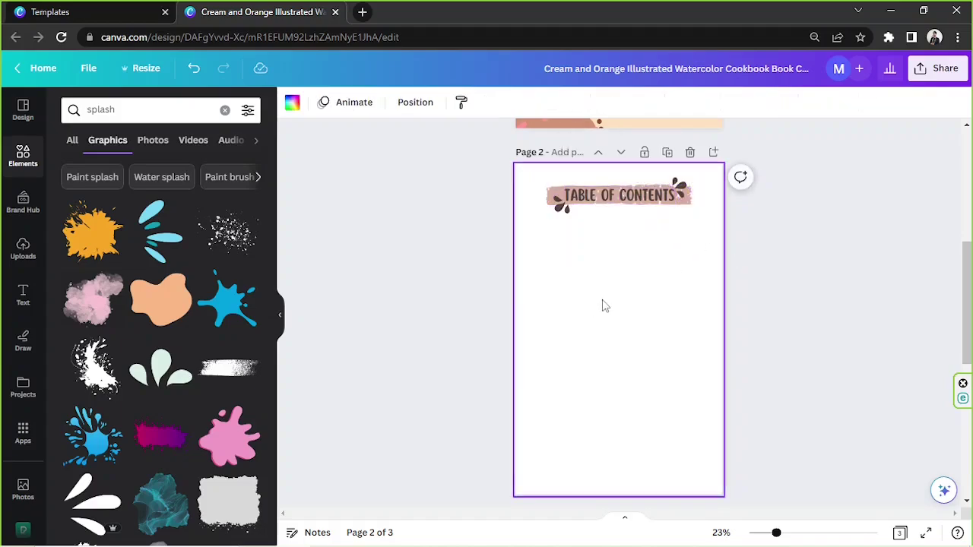
Add a text box to page 2, place it below the TABLE OF CONTENTS heading's left part, and shrink its text to size 59.5.
key("t")
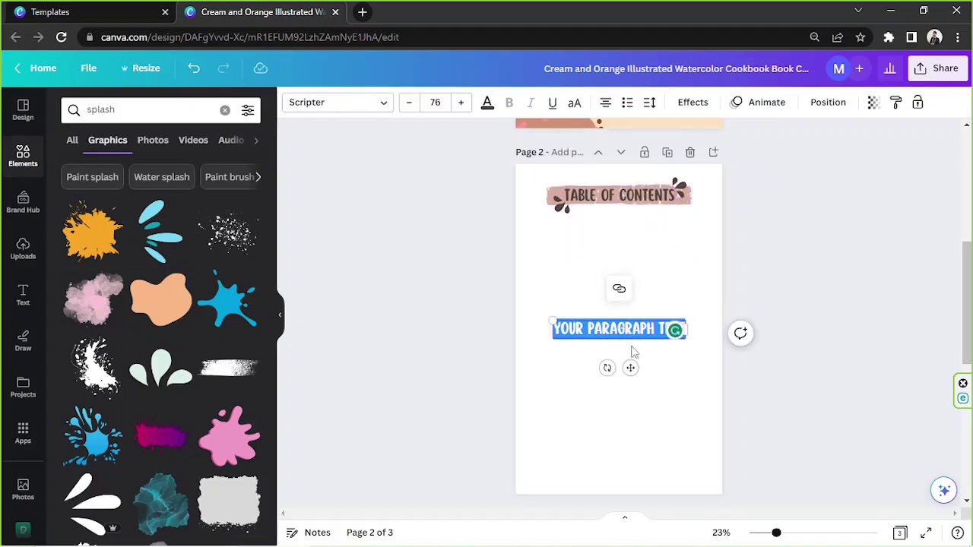
key("Escape")
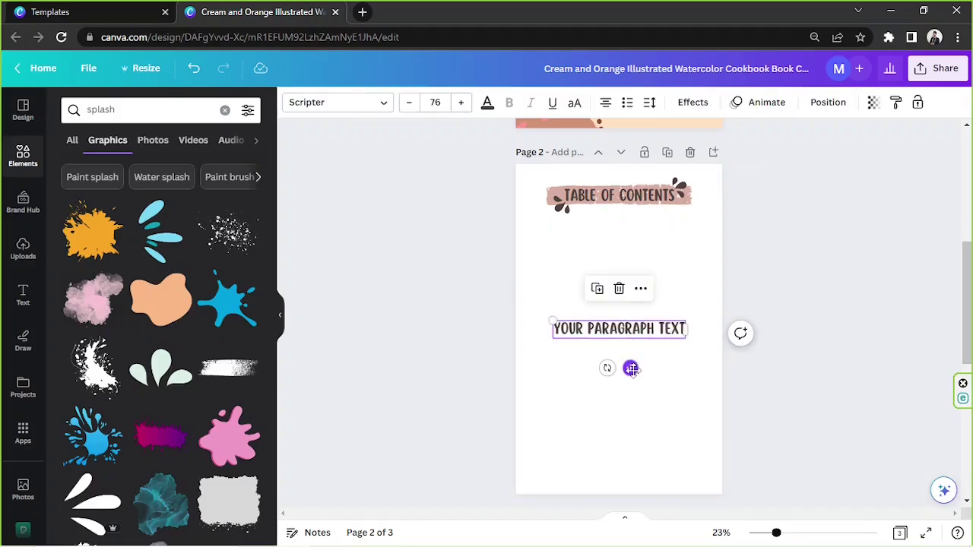
left_click_drag(630, 367, 613, 290)
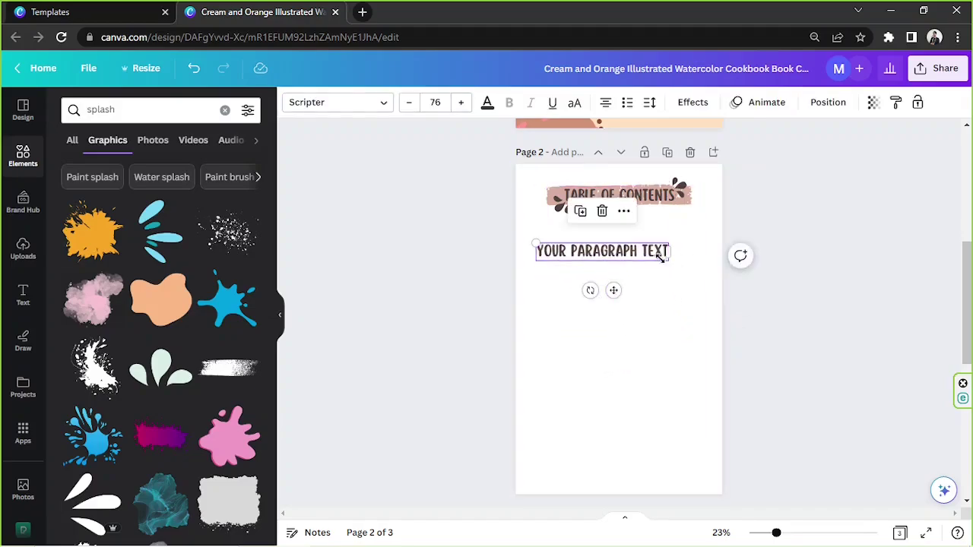
left_click_drag(662, 256, 641, 256)
double_click(577, 245)
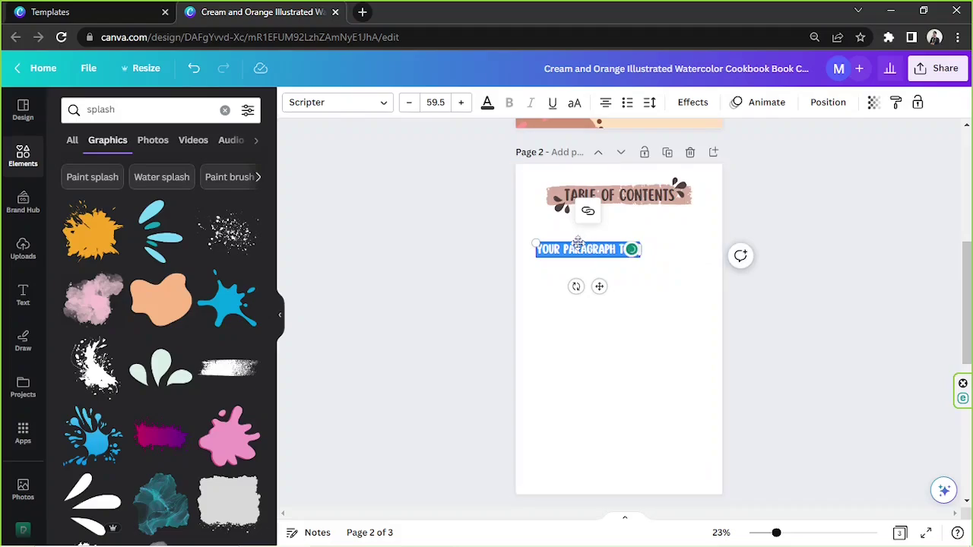
left_click(579, 249)
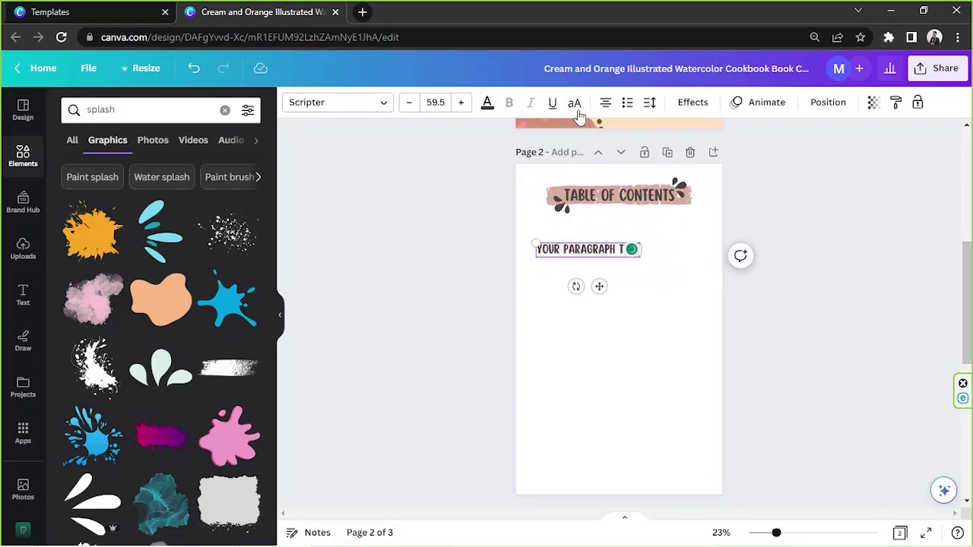
left_click(384, 106)
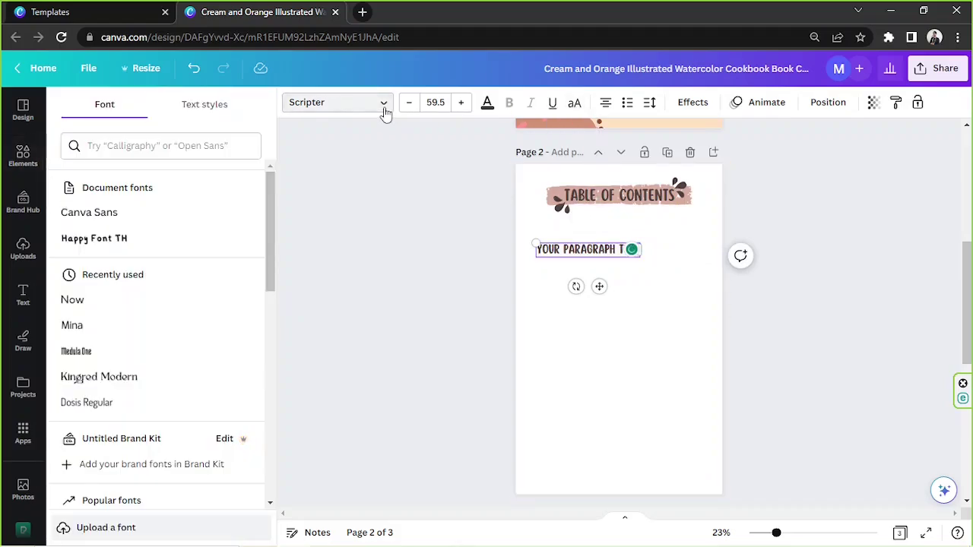
left_click(380, 108)
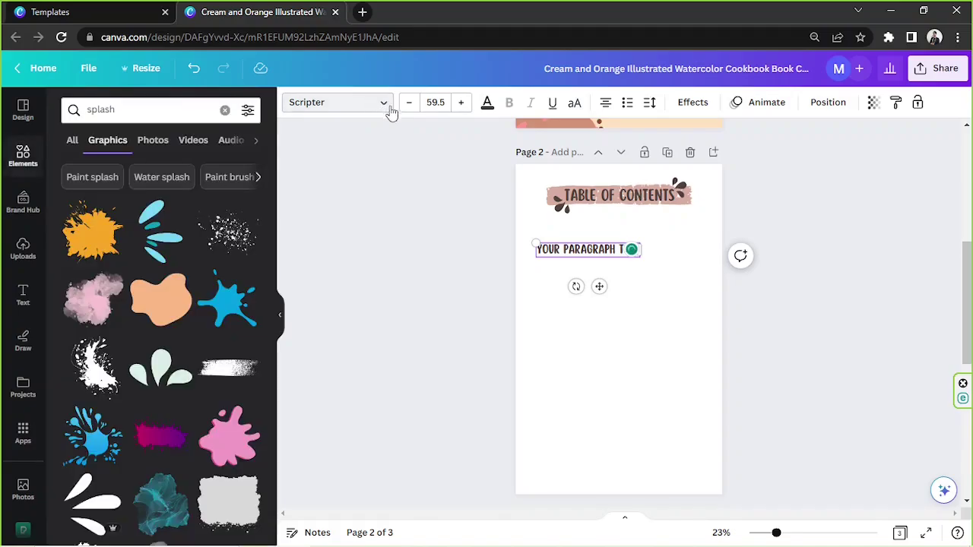
triple_click(591, 249)
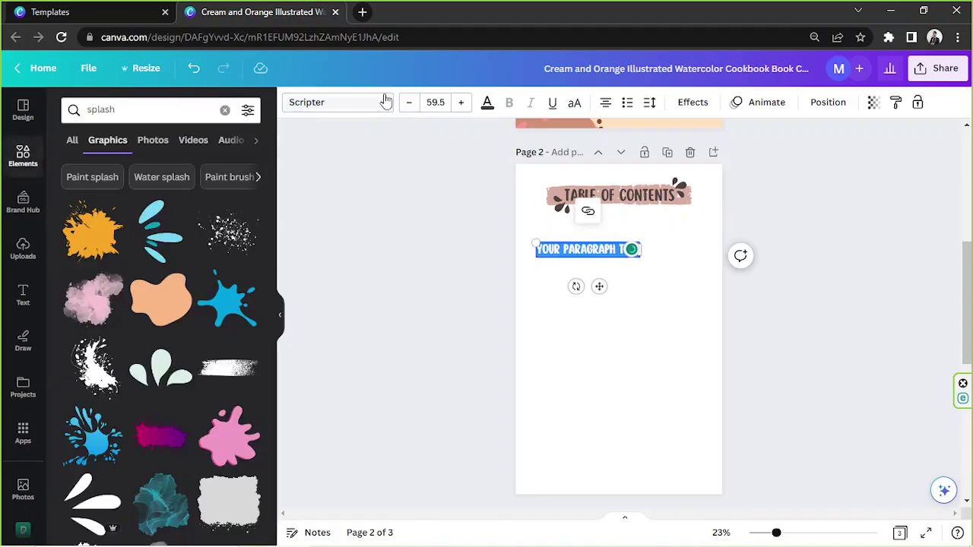
left_click(575, 244)
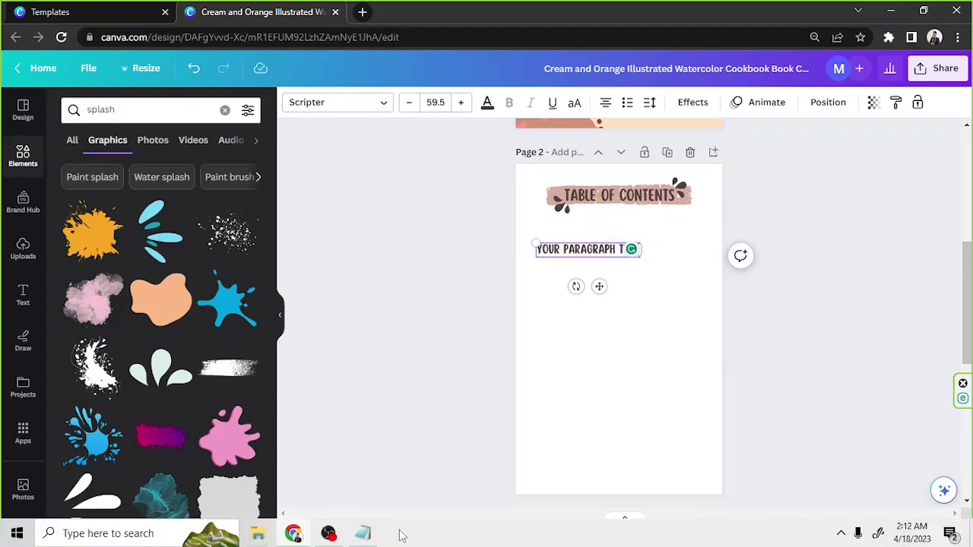
Switch to the Notepad file 97 and look through its recipe titles, ingredients and instructions.
left_click(397, 535)
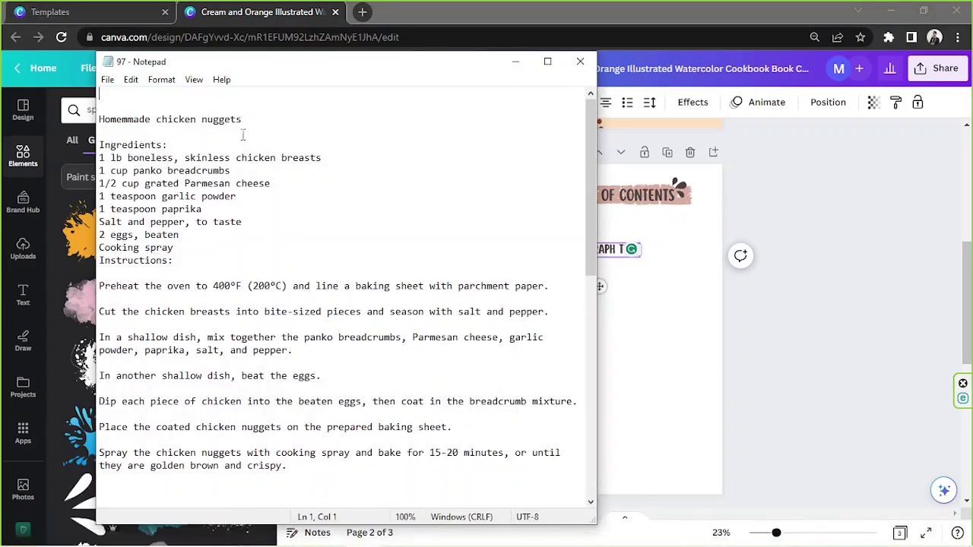
key("shift+Up")
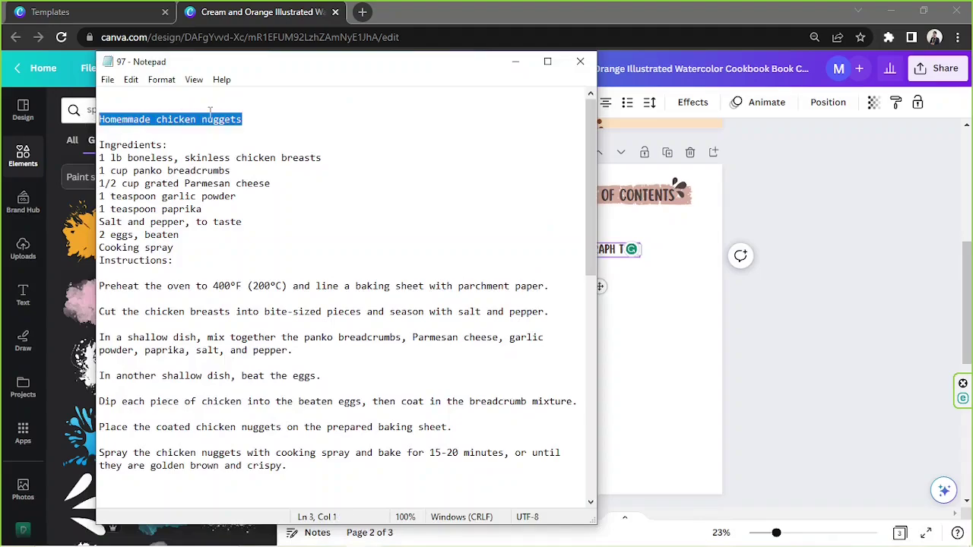
left_click(365, 230)
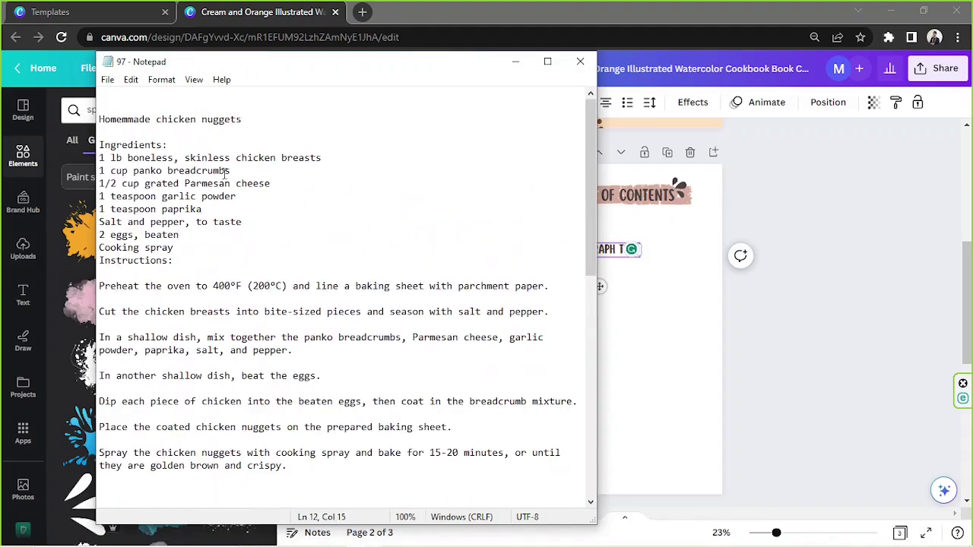
left_click_drag(100, 121, 253, 129)
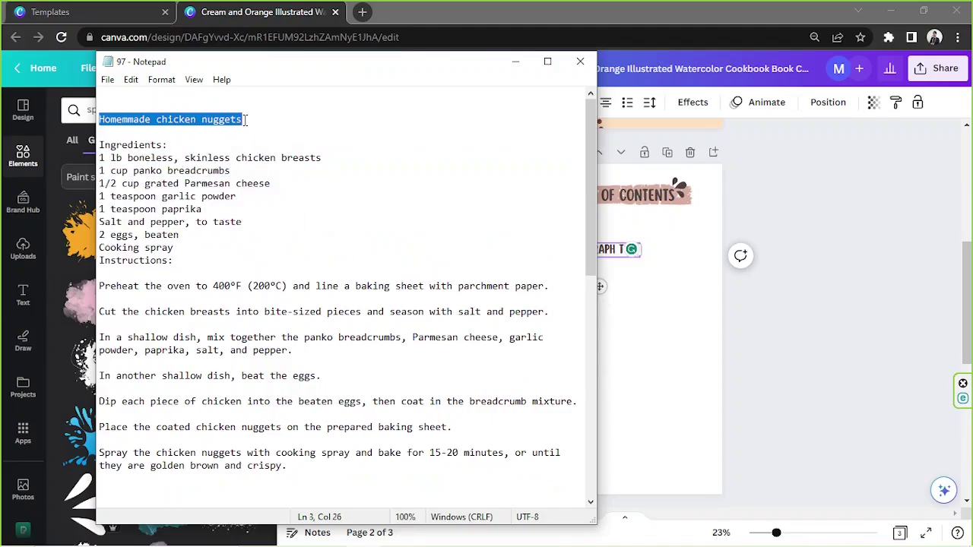
scroll(253, 129, "down", 3)
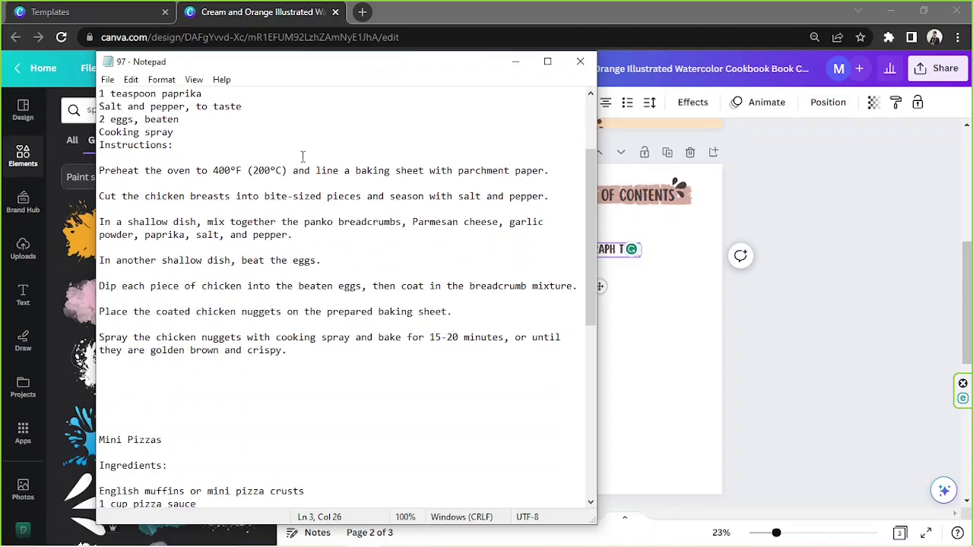
scroll(302, 157, "up", 3)
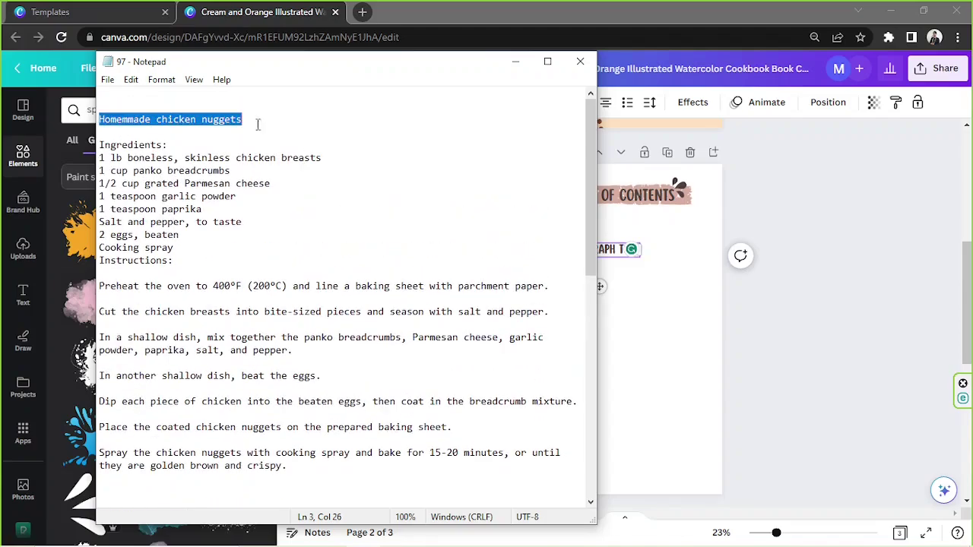
left_click_drag(258, 124, 102, 119)
scroll(113, 120, "down", 6)
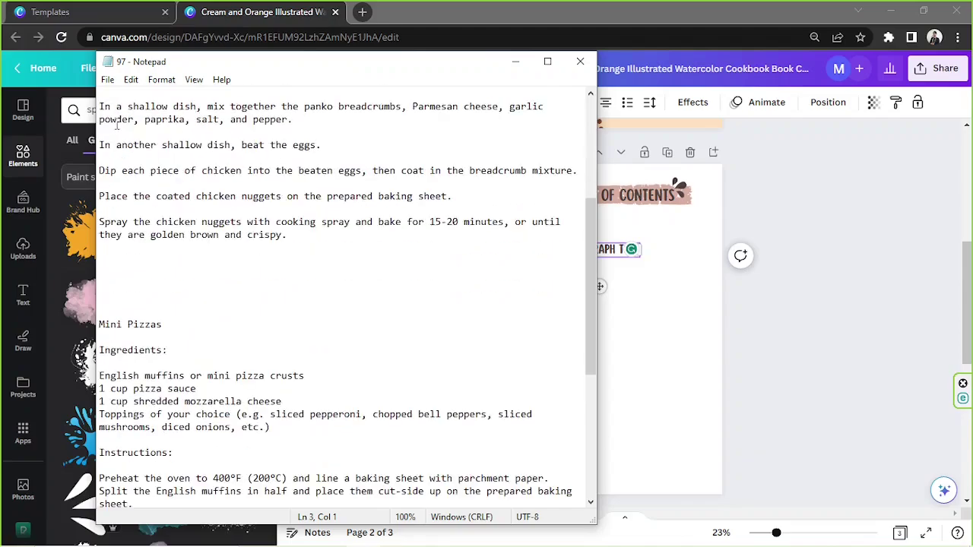
scroll(119, 127, "up", 6)
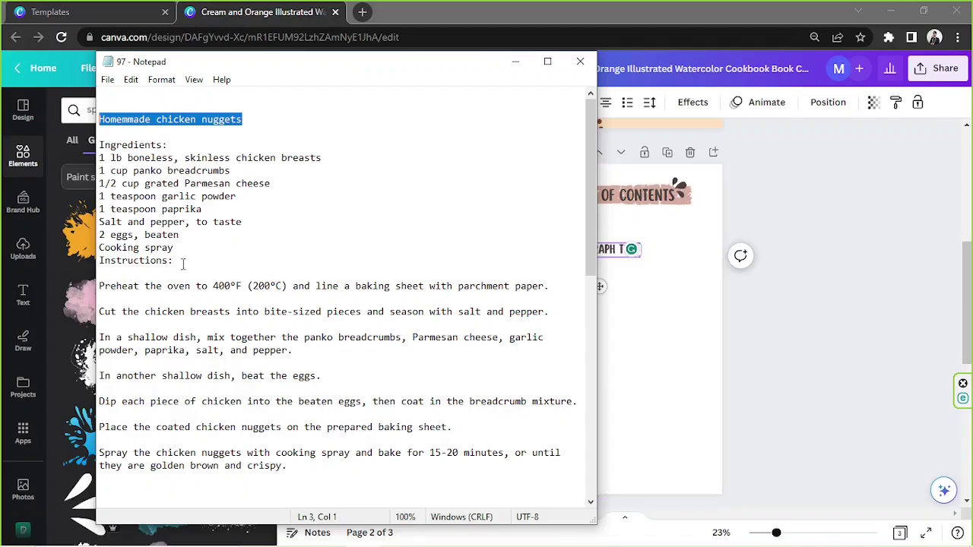
left_click_drag(182, 263, 88, 145)
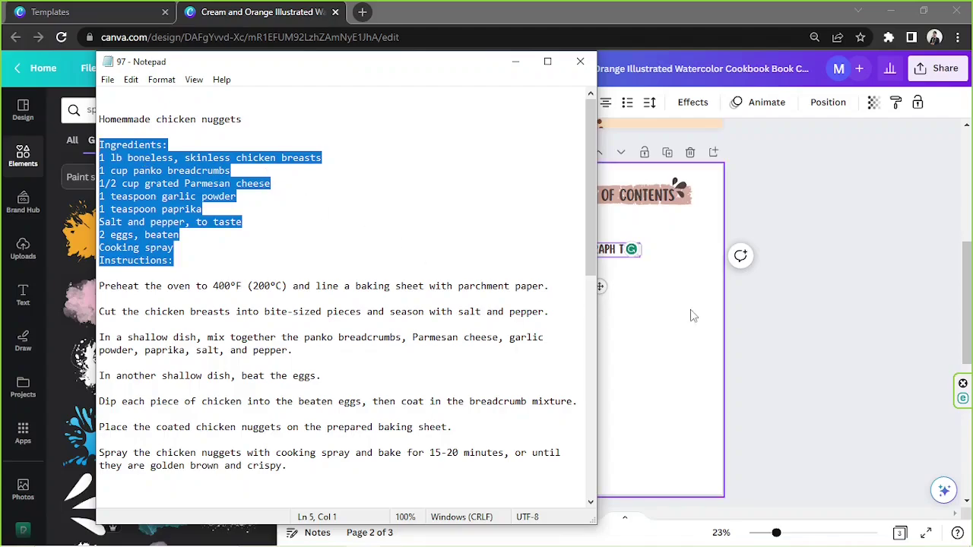
left_click(207, 184)
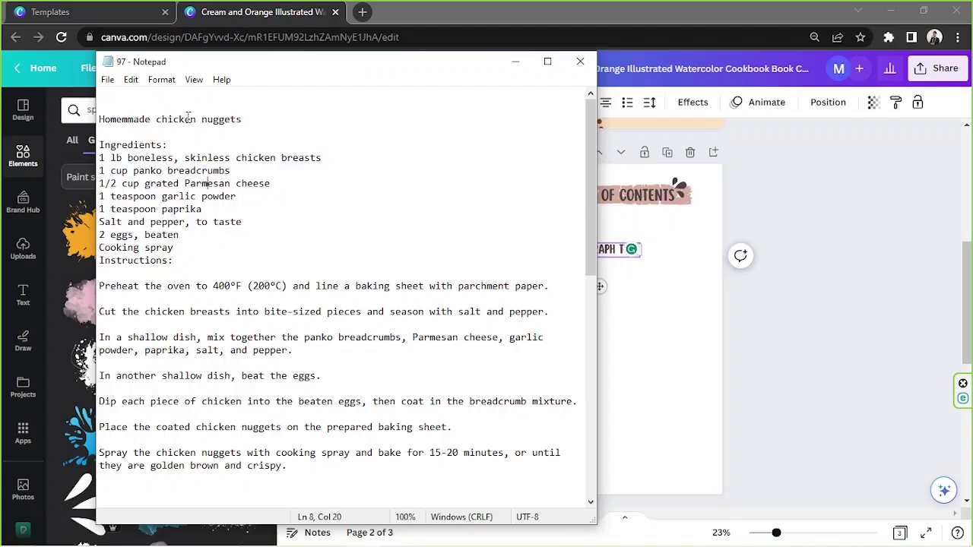
Copy the title "Homemmade chicken nuggets" from Notepad and replace the placeholder text below the Canva page's heading with it.
left_click_drag(262, 122, 97, 125)
key("ctrl+c")
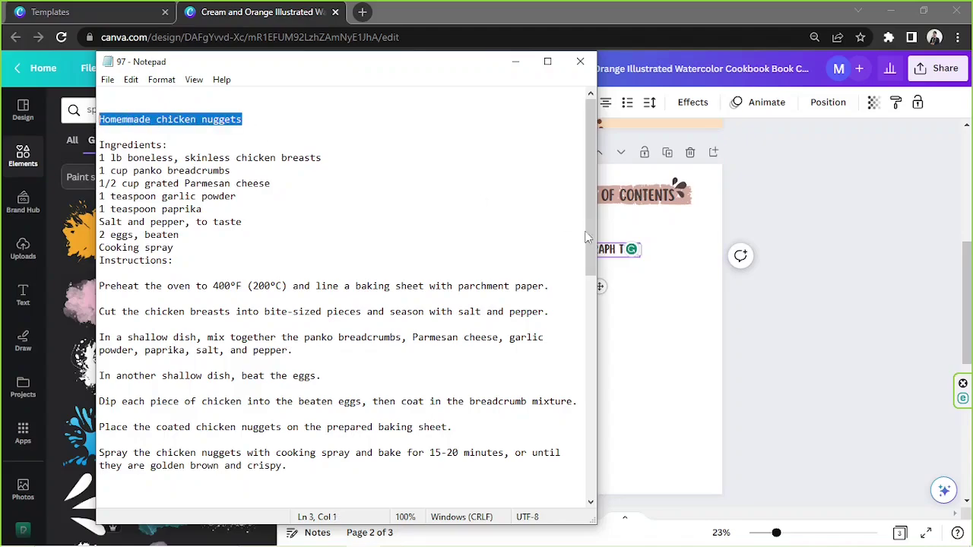
left_click(617, 249)
double_click(617, 249)
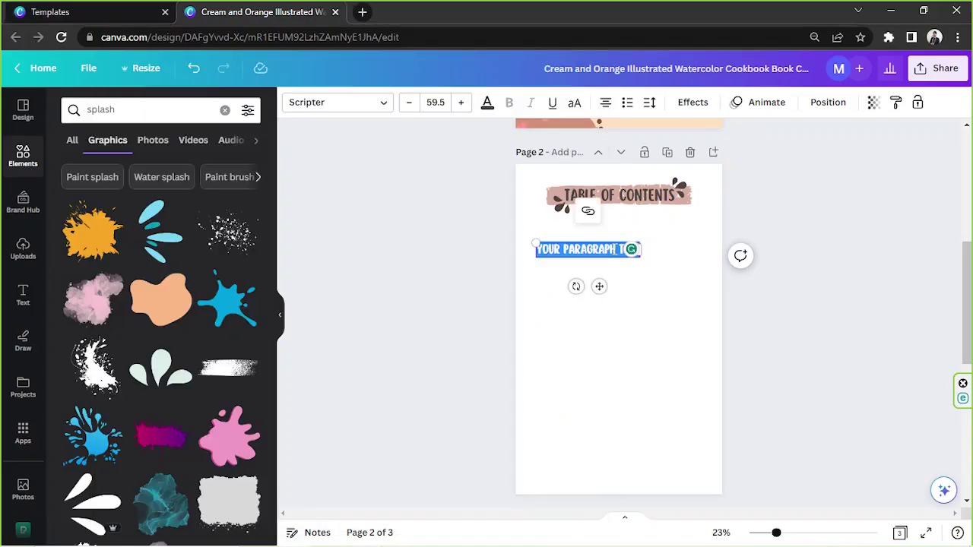
key("ctrl+v")
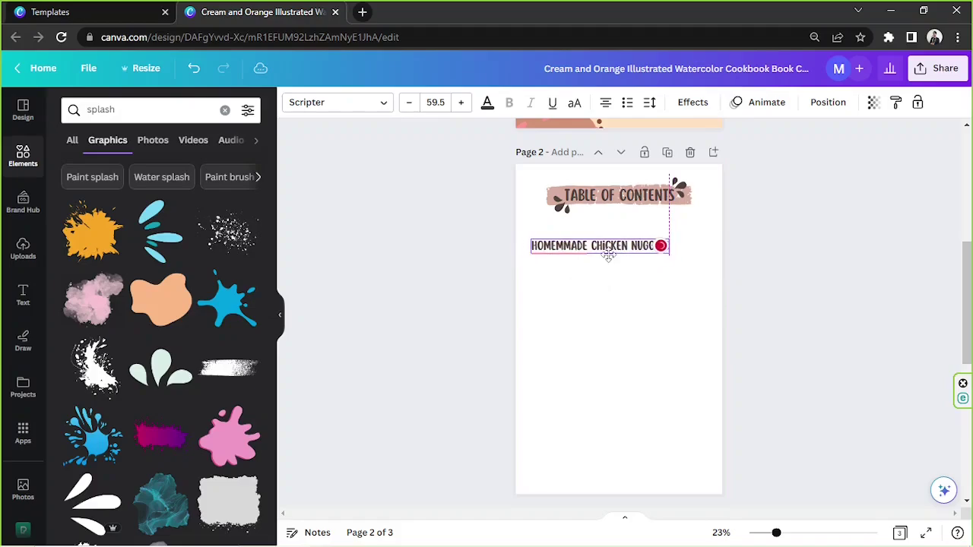
Correct the misspelled first word of the recipe title to "Homemade" and shrink the text to size 49.6.
right_click(558, 247)
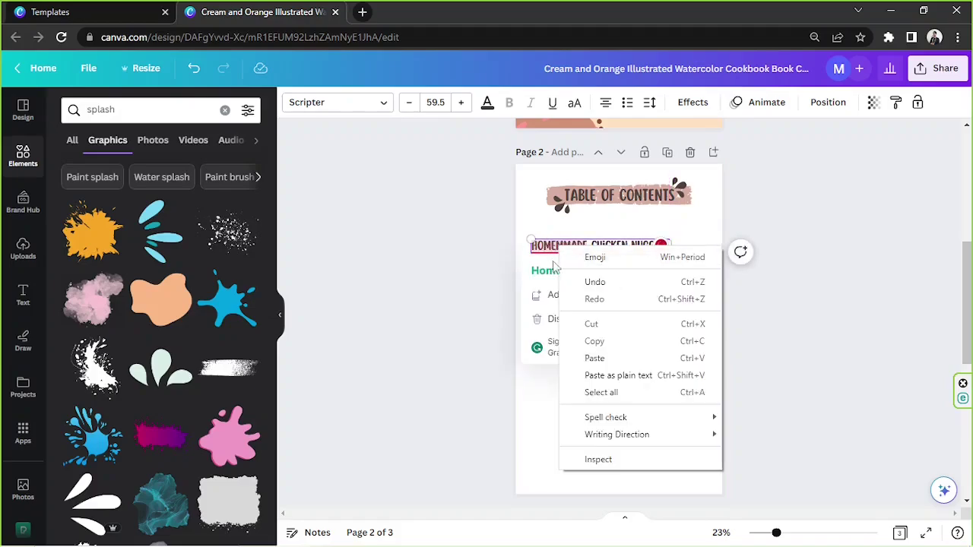
left_click(543, 272)
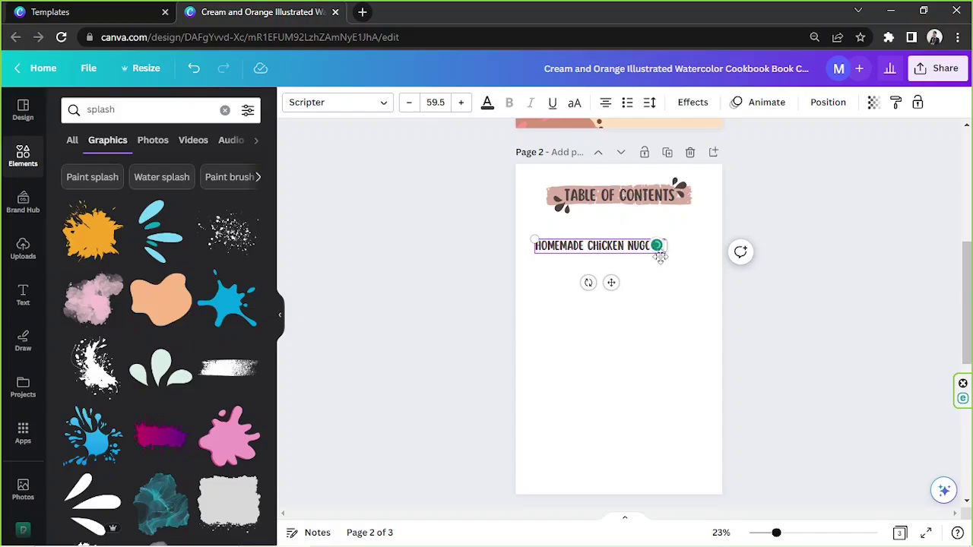
left_click_drag(660, 256, 651, 261)
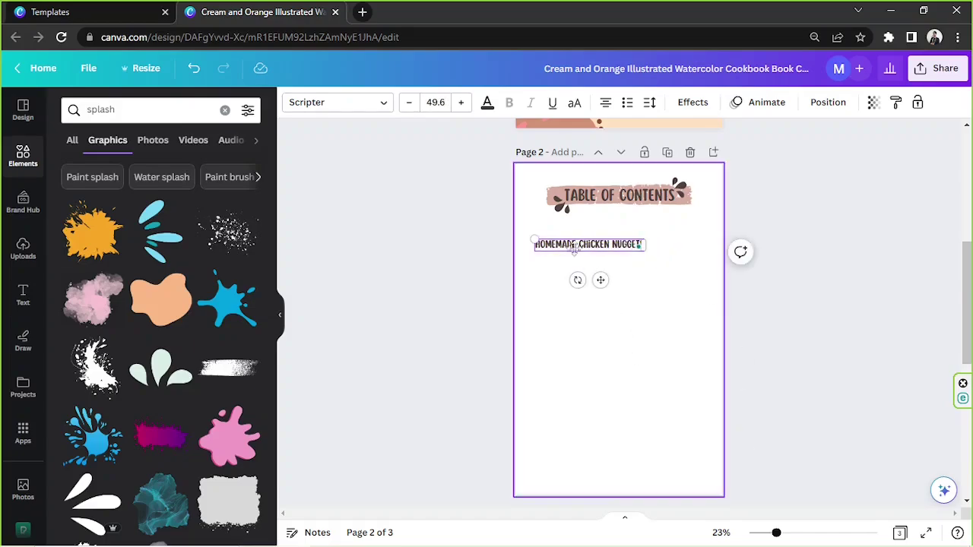
Change the recipe title's font to KG Primary Penmanship, after trying Clear Sans Regular, and enlarge it to size 73.2.
left_click(363, 107)
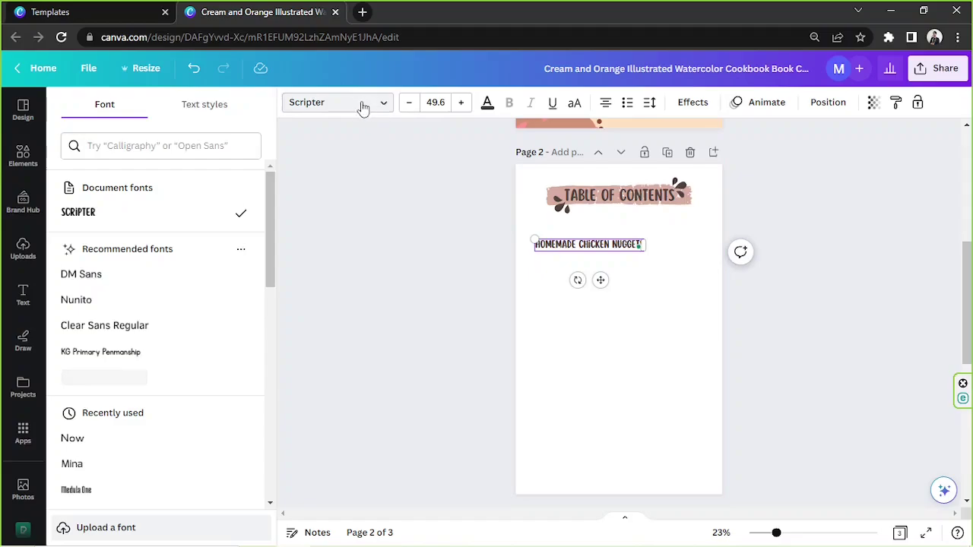
left_click(159, 322)
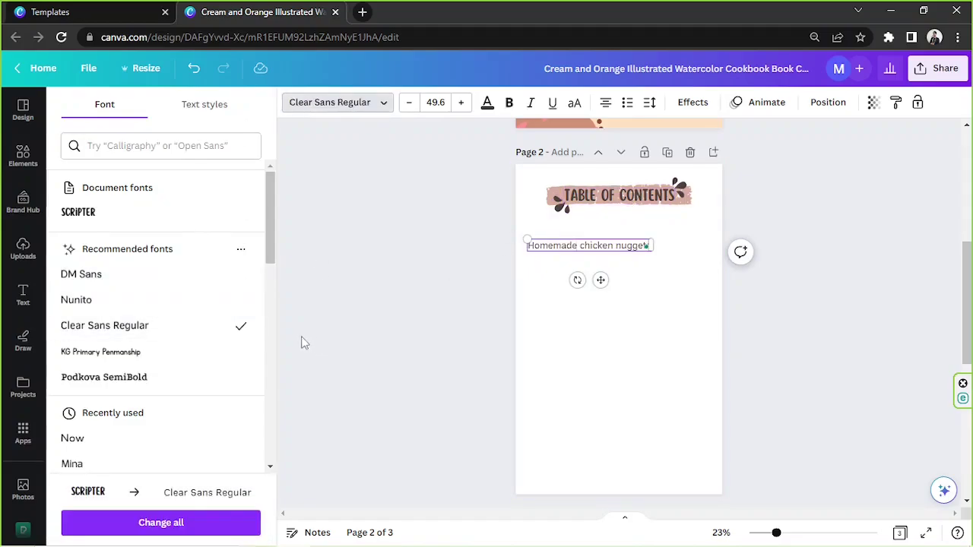
left_click(122, 352)
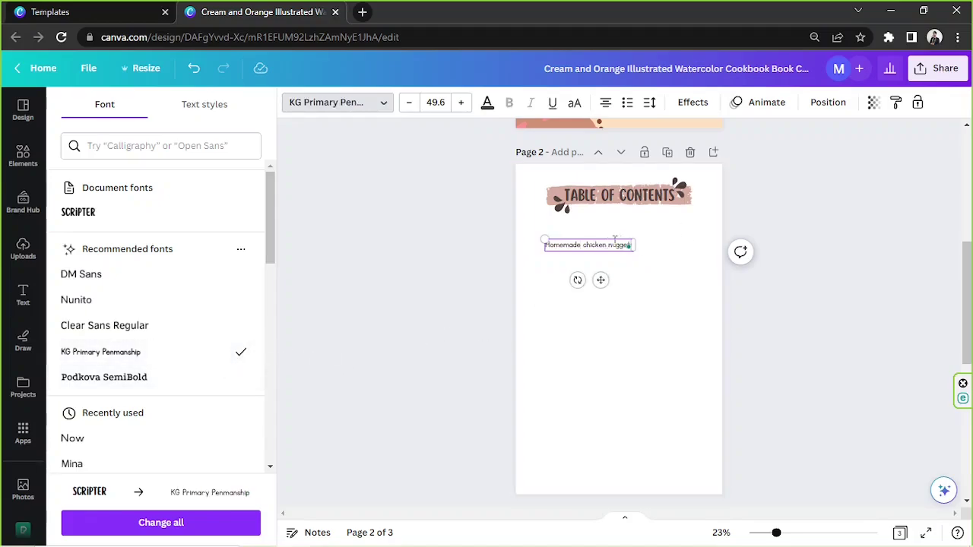
left_click_drag(632, 239, 664, 223)
left_click_drag(674, 227, 675, 231)
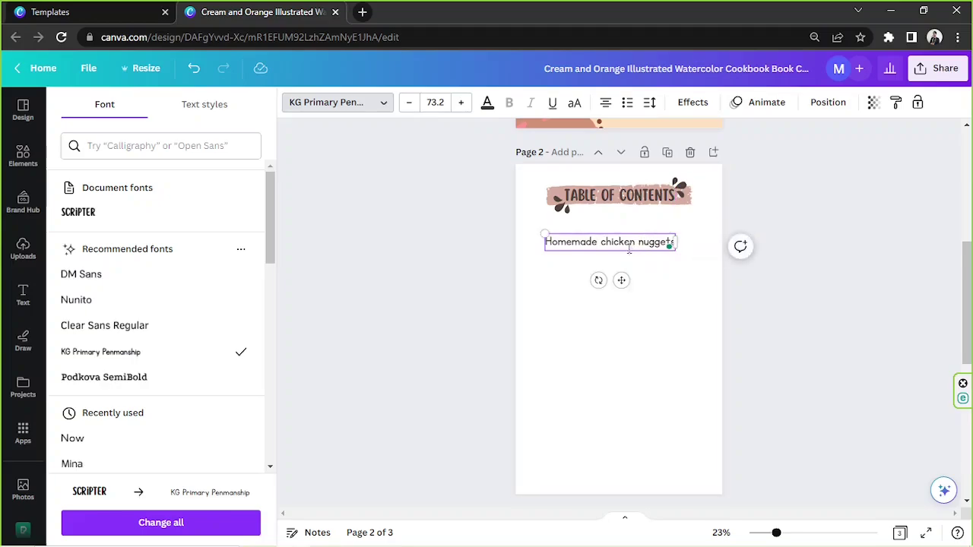
Break the recipe title "Homemade chicken nuggets" before its last word and left-align the two lines.
left_click(640, 241)
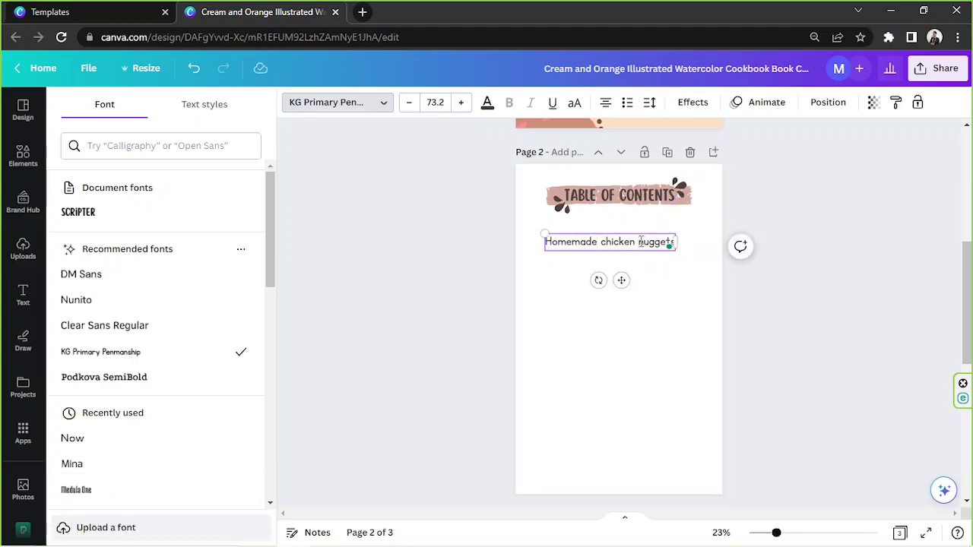
key("Return")
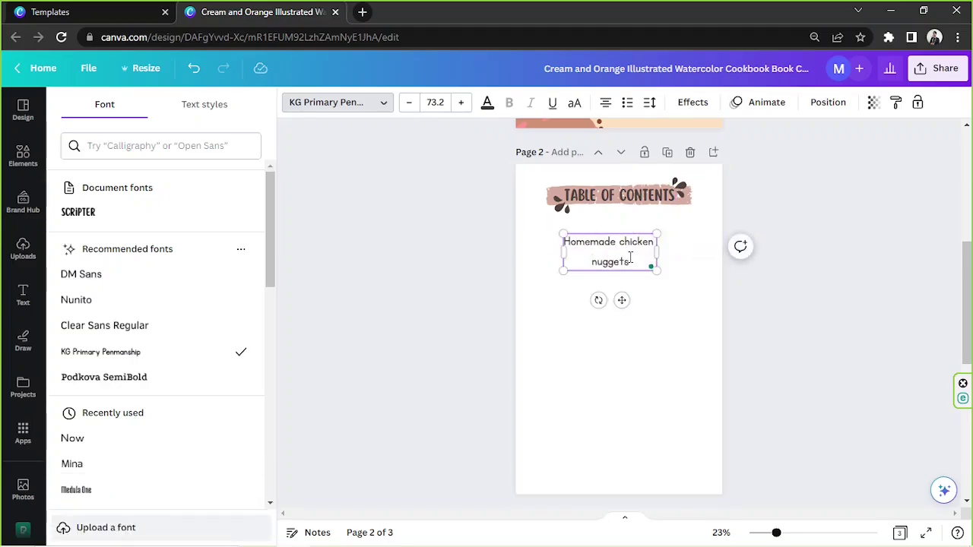
scroll(630, 257, "up", 2)
key("ctrl+a")
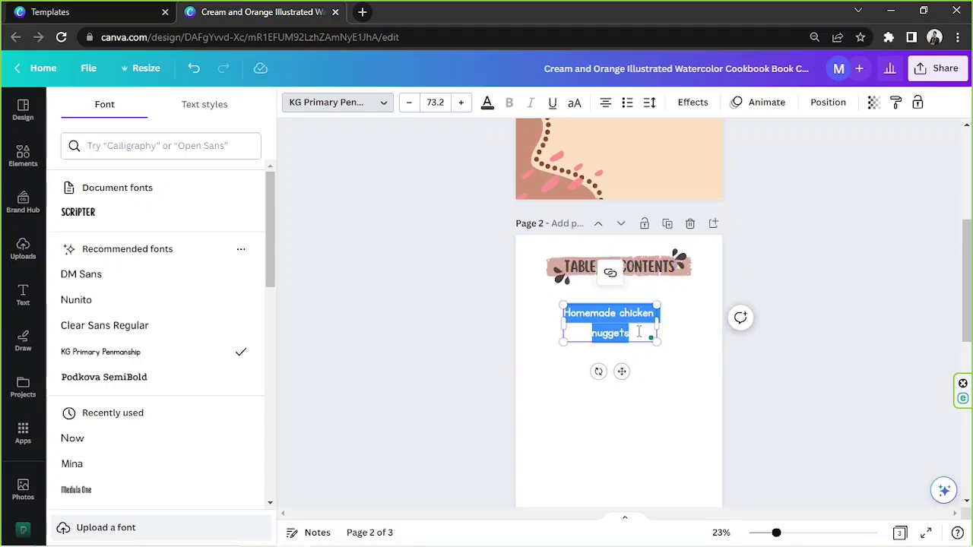
left_click(638, 332)
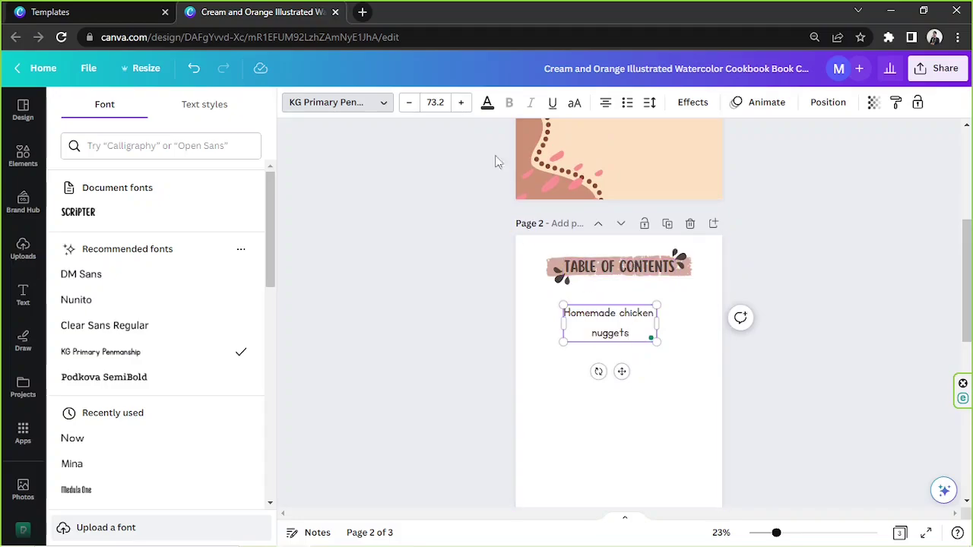
left_click(605, 103)
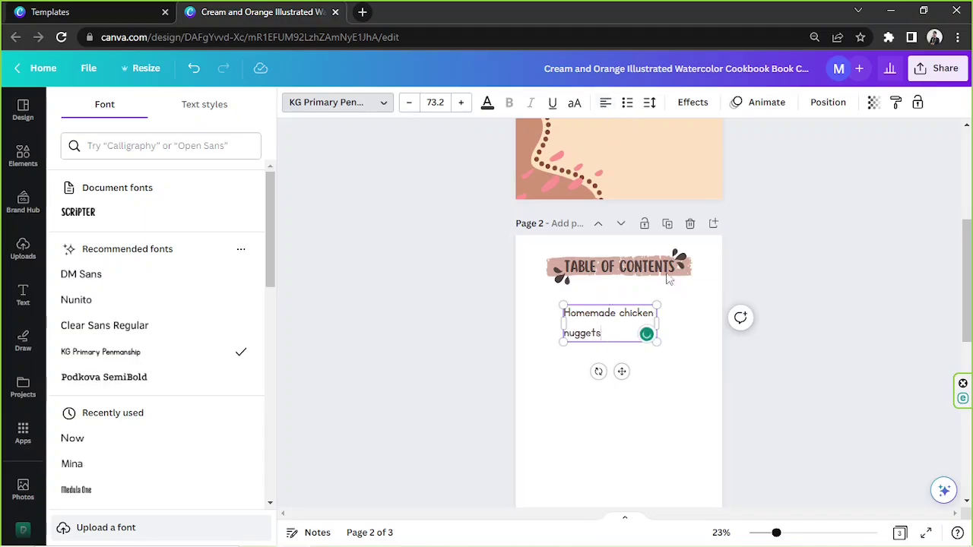
Reduce the recipe title's line spacing to 0.5 and shift the text box toward the page's left margin.
left_click(650, 104)
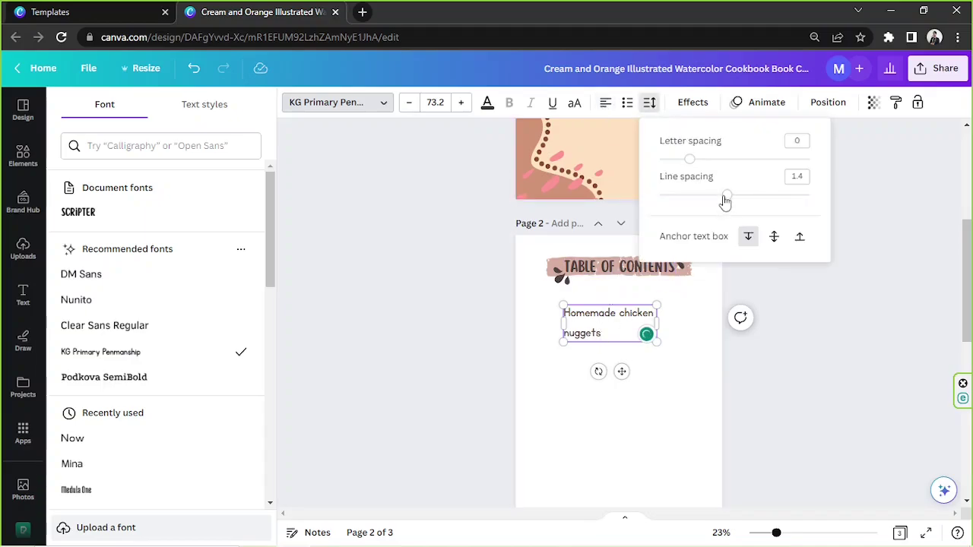
left_click_drag(725, 200, 652, 194)
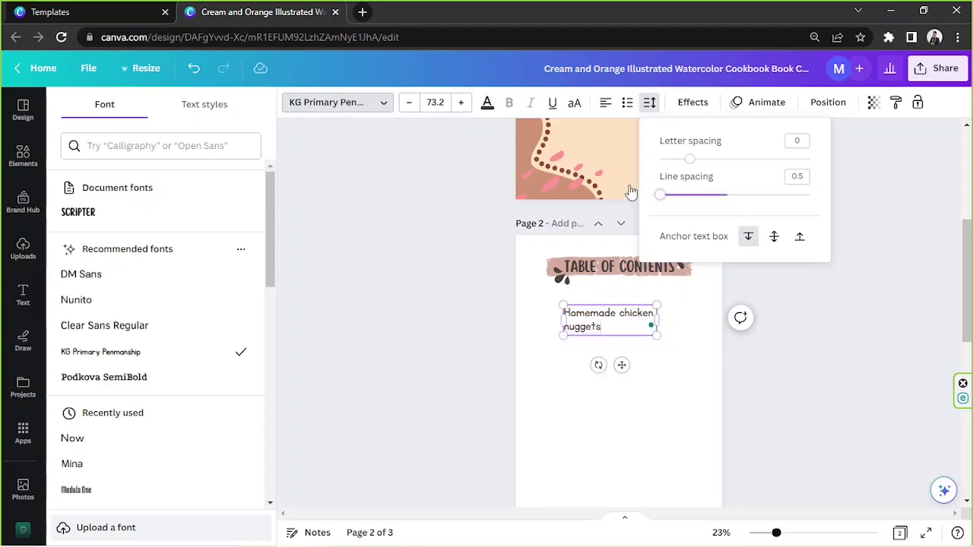
left_click(619, 339)
left_click_drag(614, 336, 589, 336)
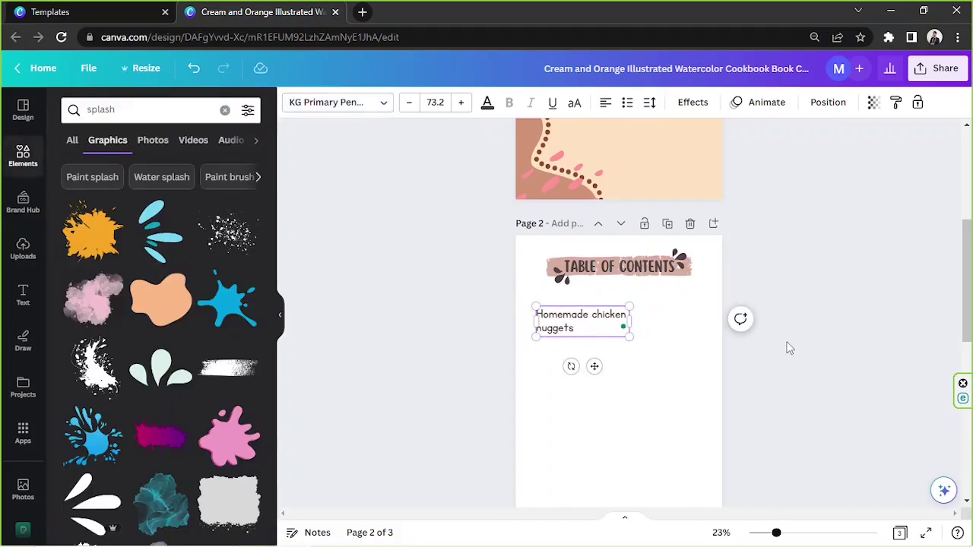
Duplicate the recipe title and place the copy on the same row near the page's right margin.
left_click(709, 373)
left_click(578, 330)
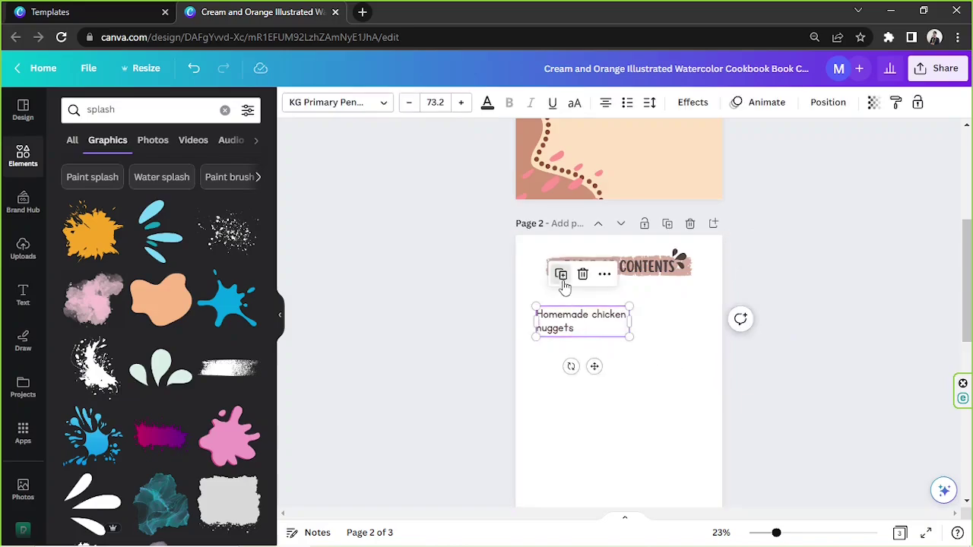
left_click(560, 274)
left_click_drag(596, 325, 664, 317)
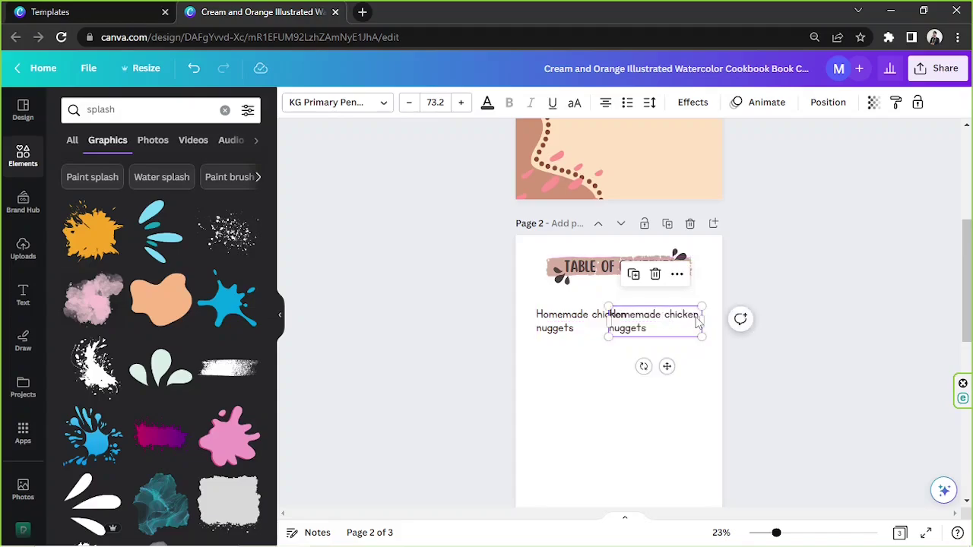
Right-align the duplicated title and replace its text with the page number 1.
left_click(698, 322)
key("ctrl+a")
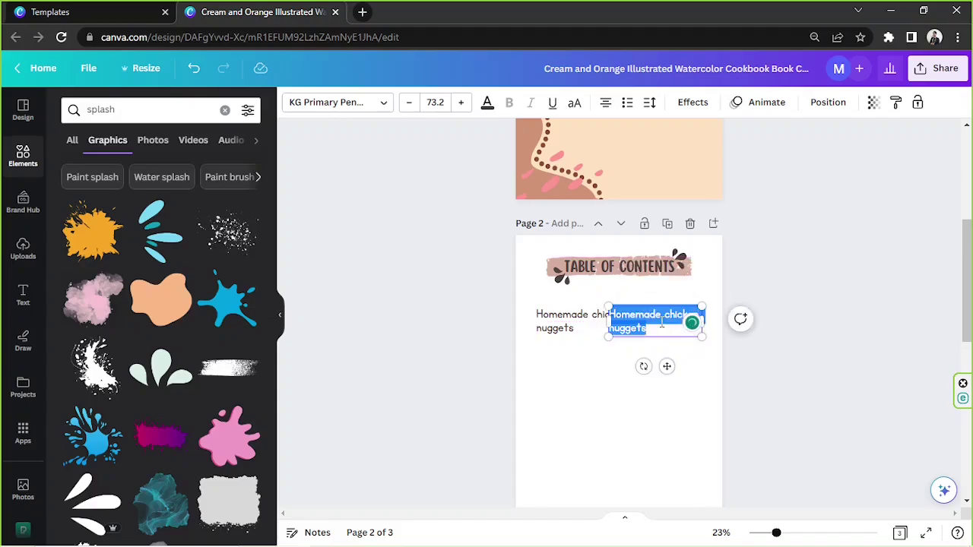
left_click(606, 102)
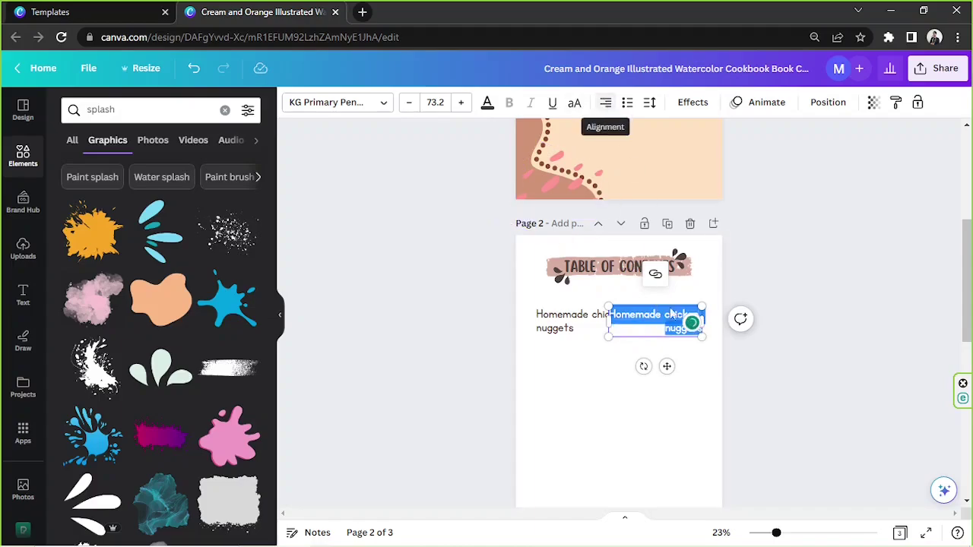
key("BackSpace")
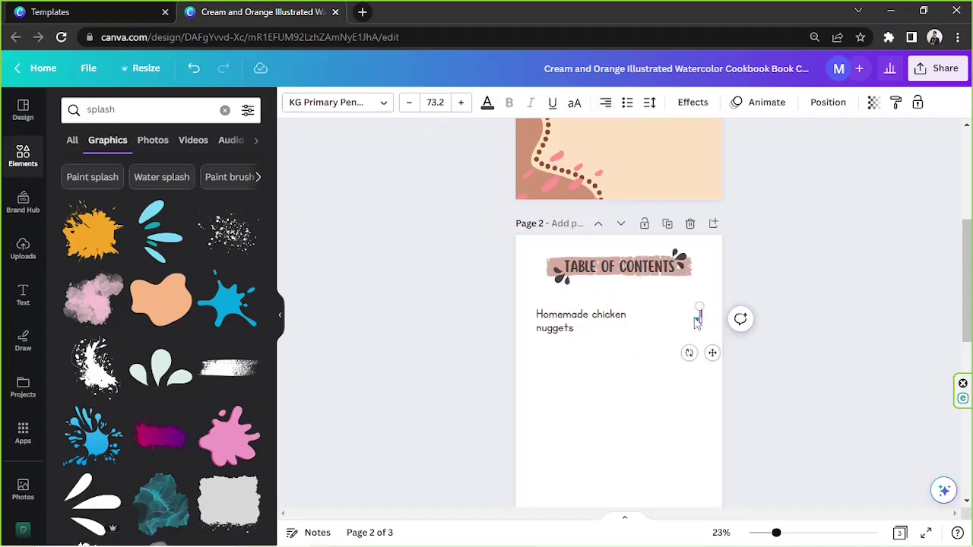
left_click(686, 325)
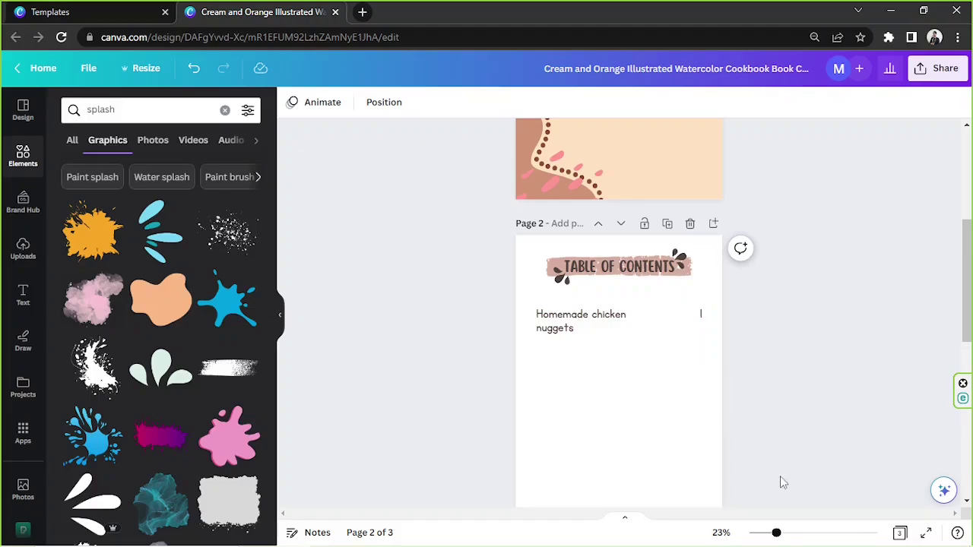
Add a straight line to the page and place it between the title's first line and the page number.
left_click_drag(780, 534, 798, 532)
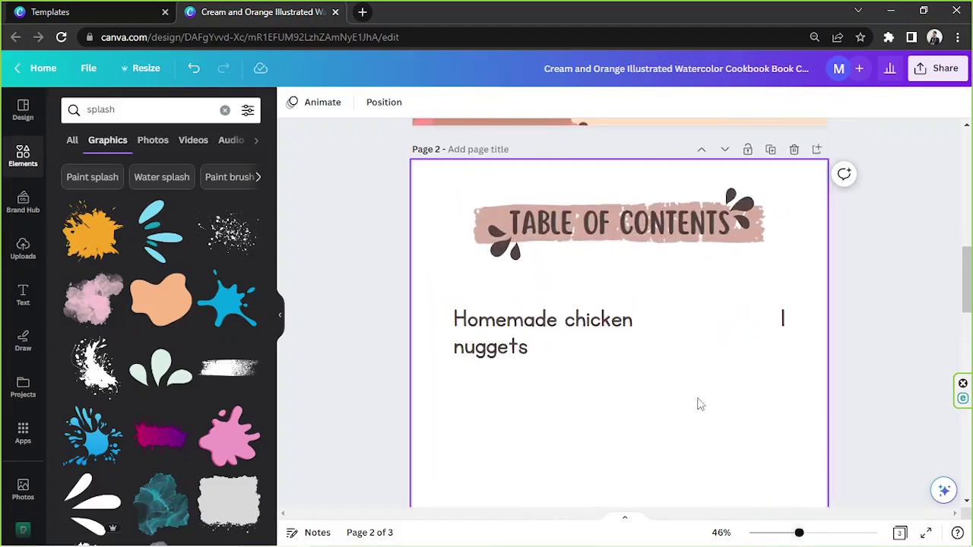
left_click(658, 365)
key("l")
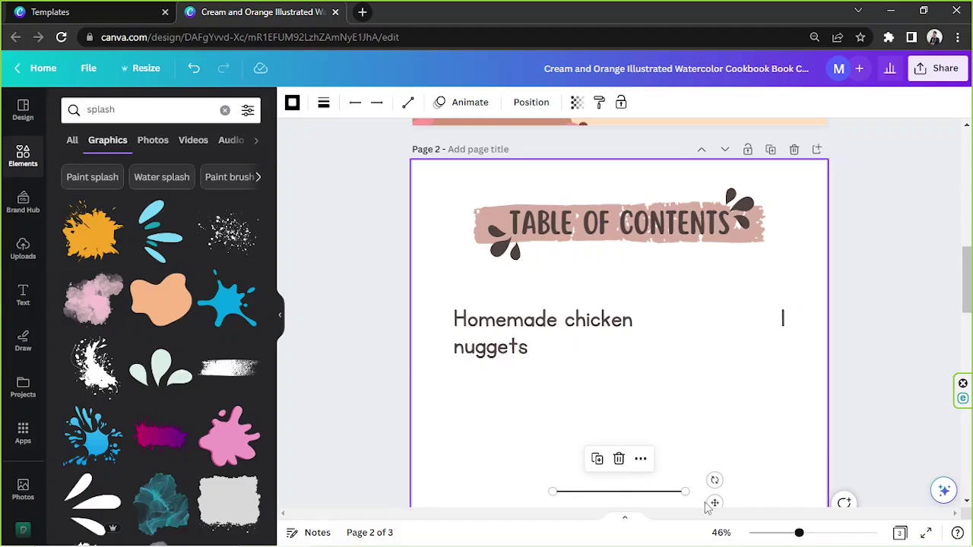
left_click_drag(714, 502, 800, 327)
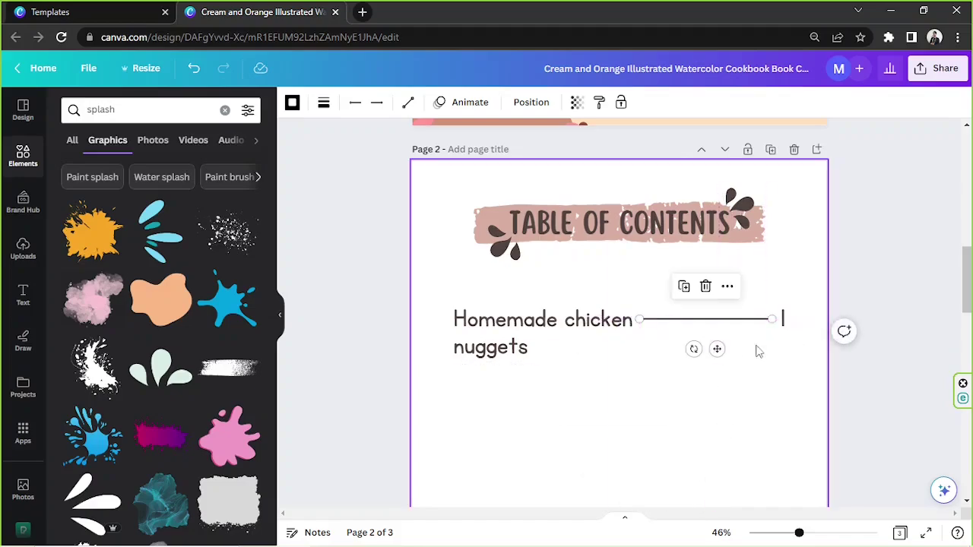
left_click(678, 390)
Recolor the connecting line with the document's dark reddish brown, after trying the lighter tan brown.
left_click(689, 321)
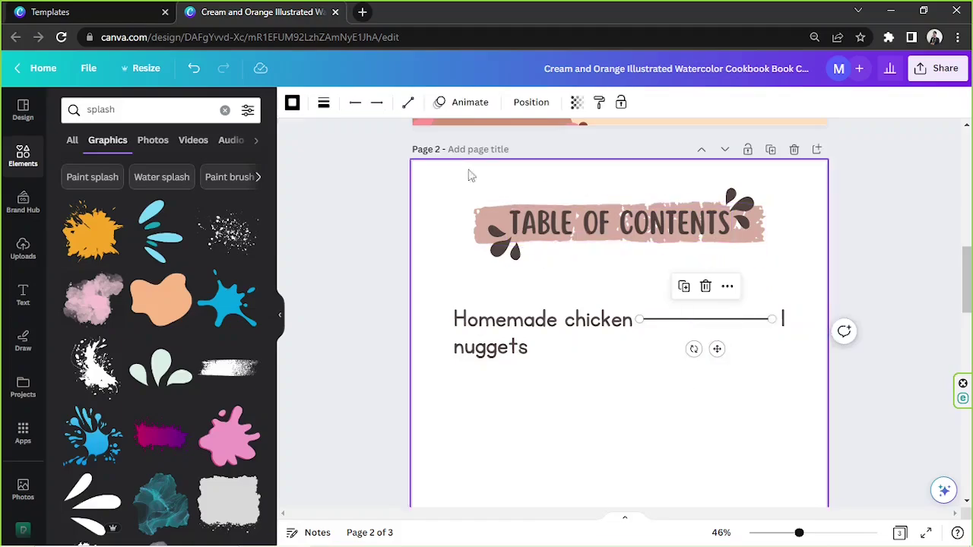
left_click(292, 103)
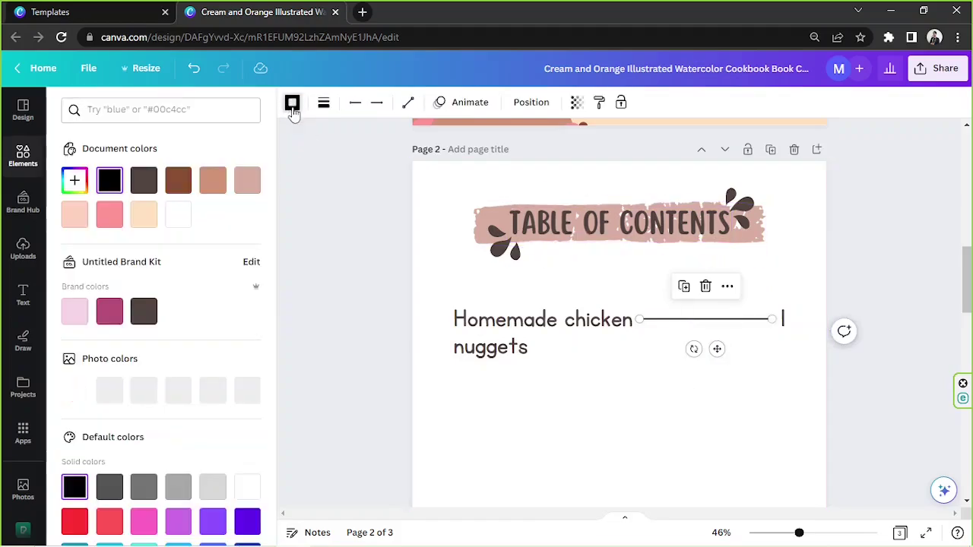
left_click(181, 184)
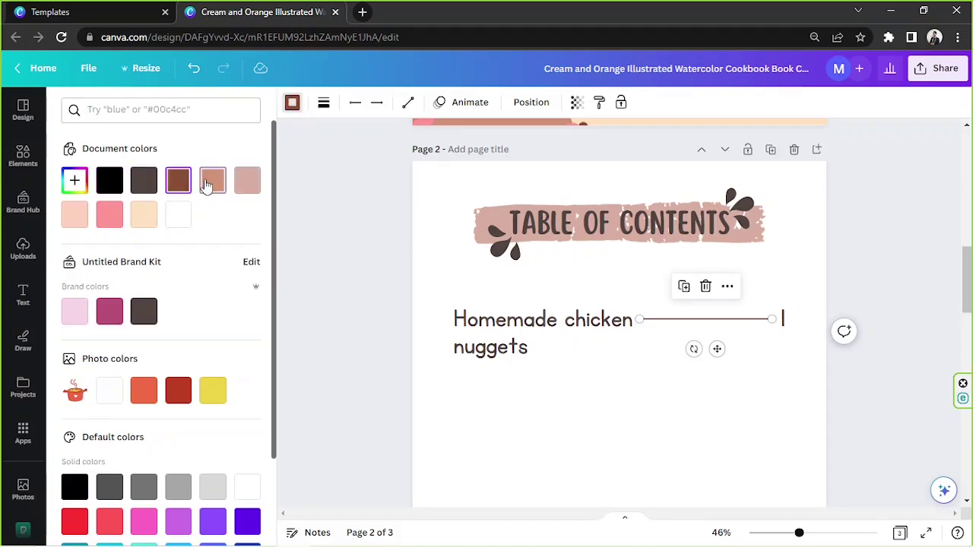
left_click(211, 184)
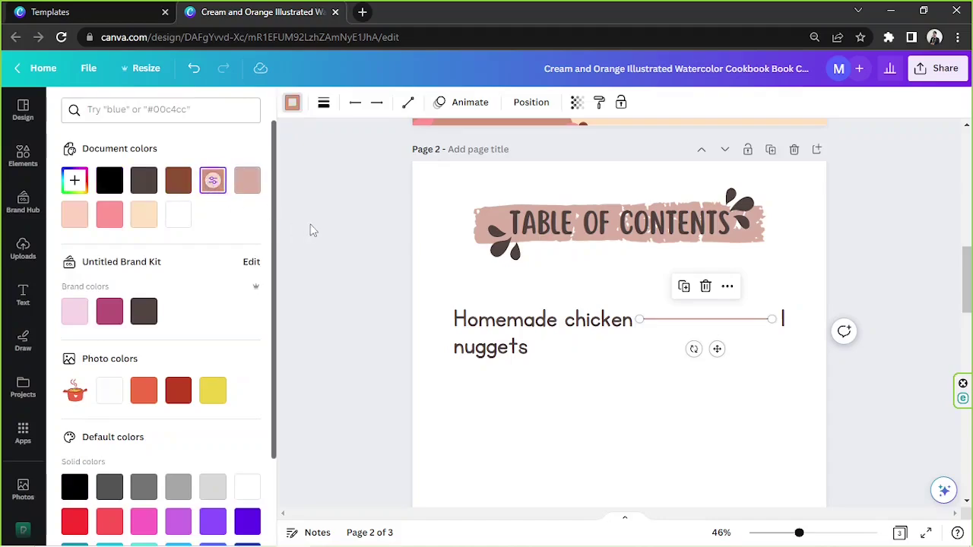
left_click(177, 182)
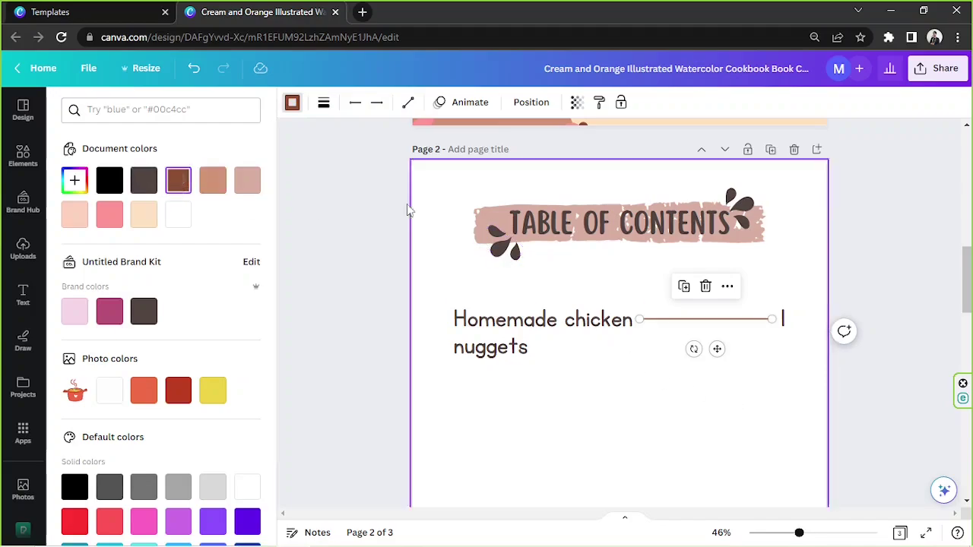
Open the style and weight settings of the connecting line.
left_click(324, 108)
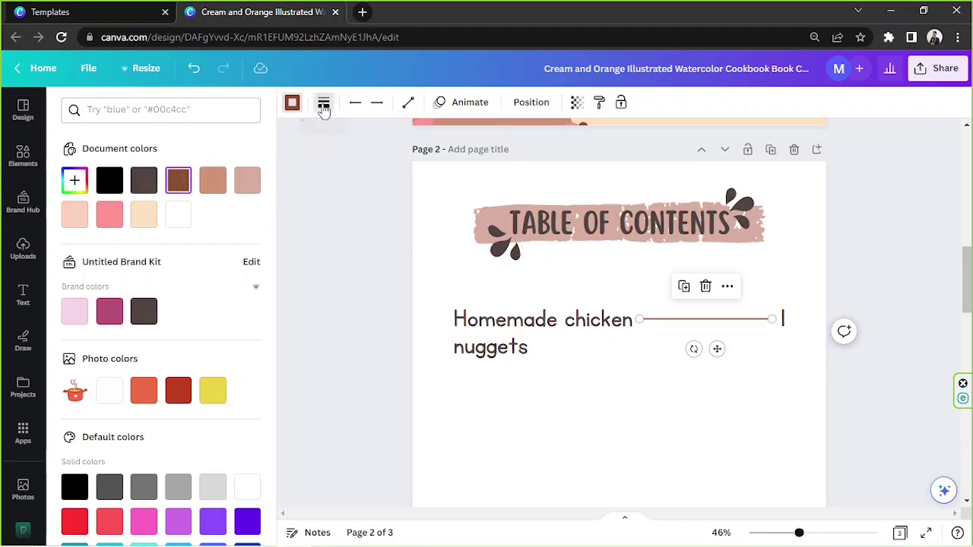
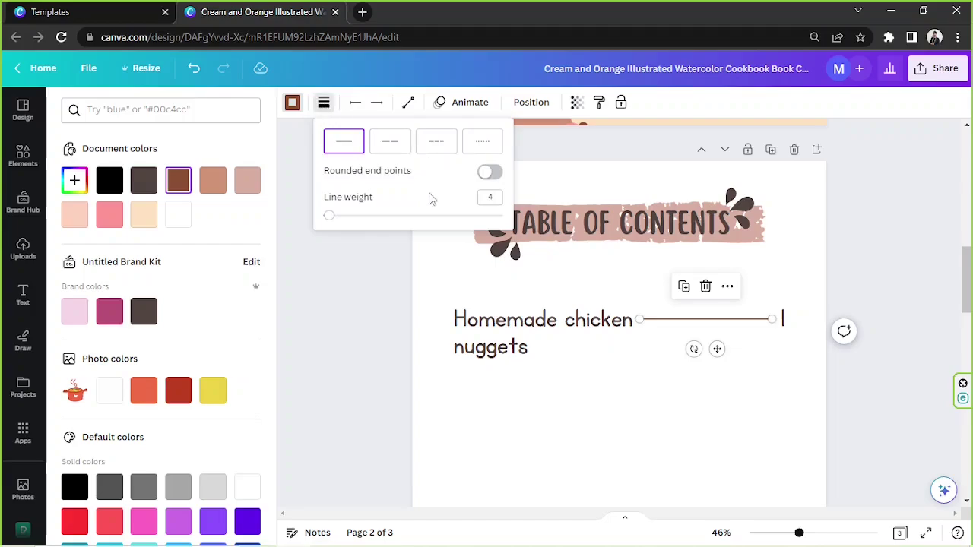
Set the leader line's weight to 2 and give it the long-dash style after trying the other dash patterns.
key("Return")
left_click(495, 199)
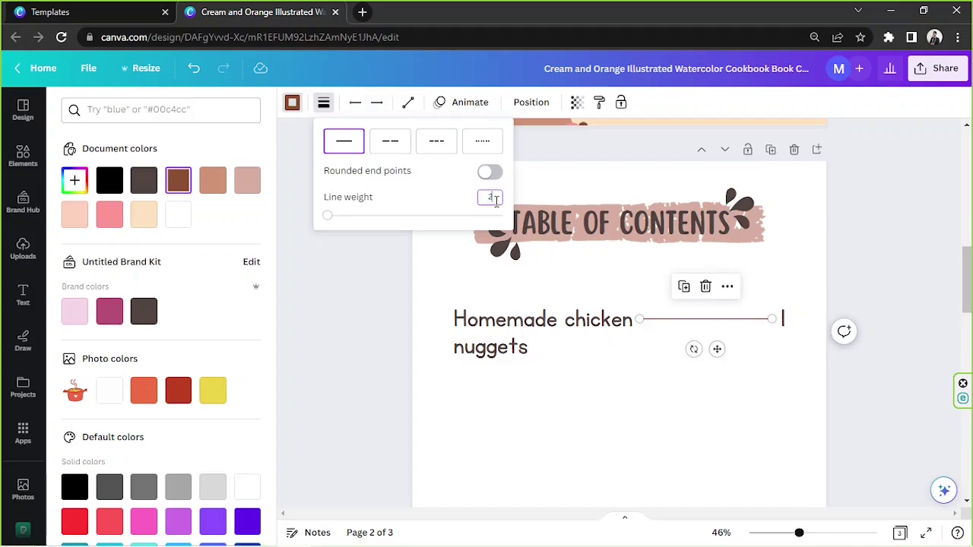
type("2")
key("Return")
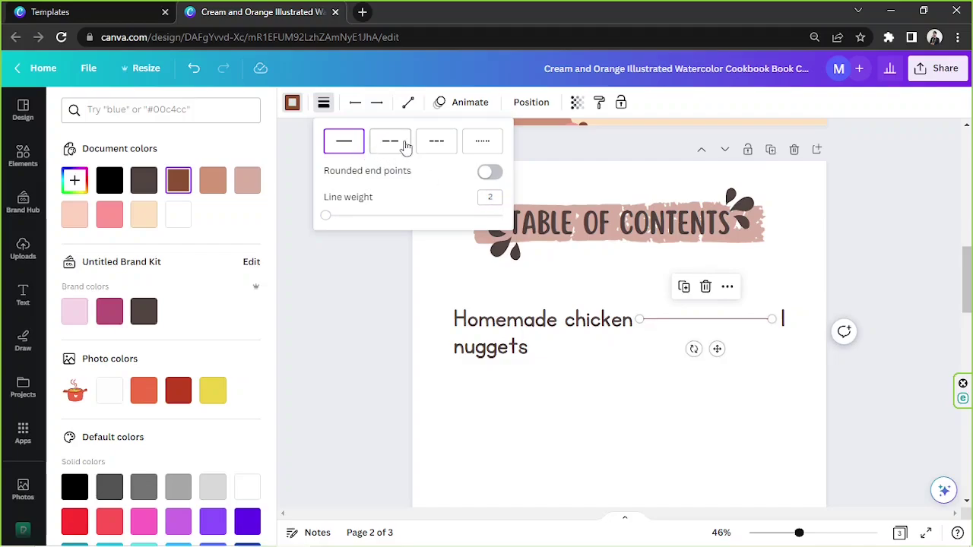
left_click(403, 148)
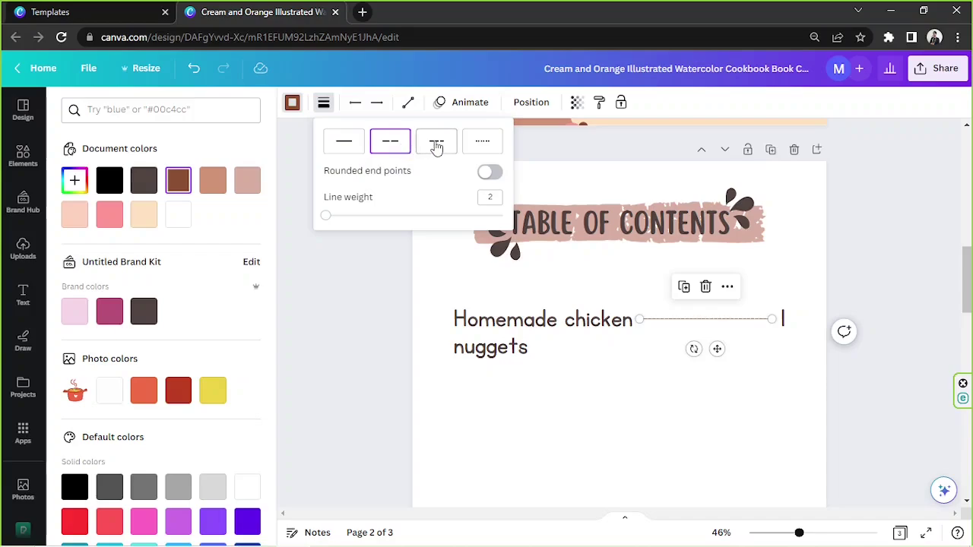
left_click(437, 145)
left_click(481, 149)
left_click(389, 152)
left_click(381, 85)
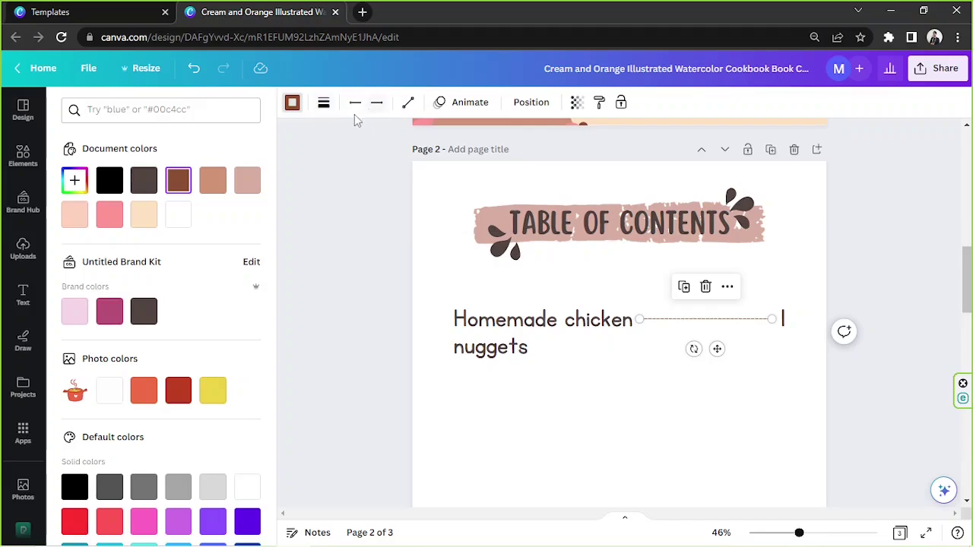
Try the Elbowed line type on the leader line and set it back to Straight.
left_click(355, 103)
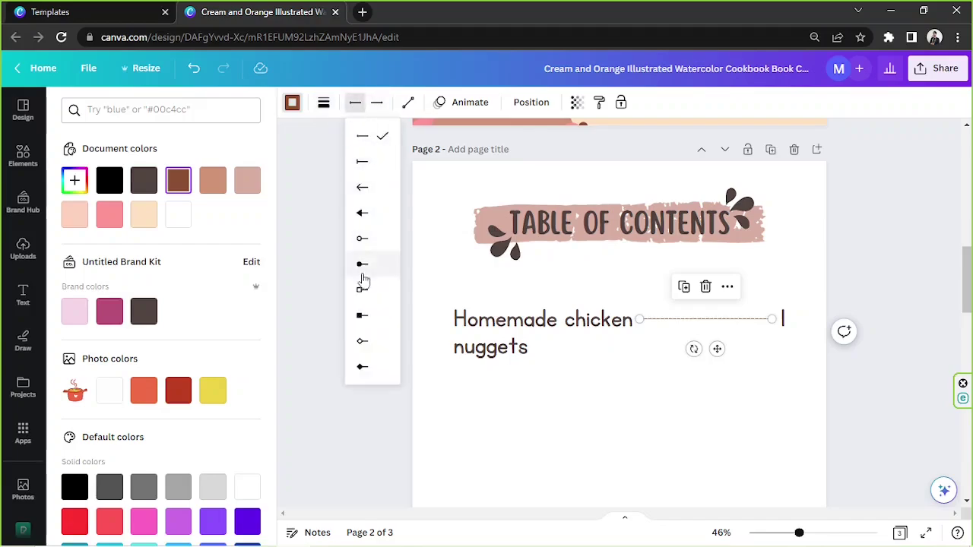
left_click(407, 102)
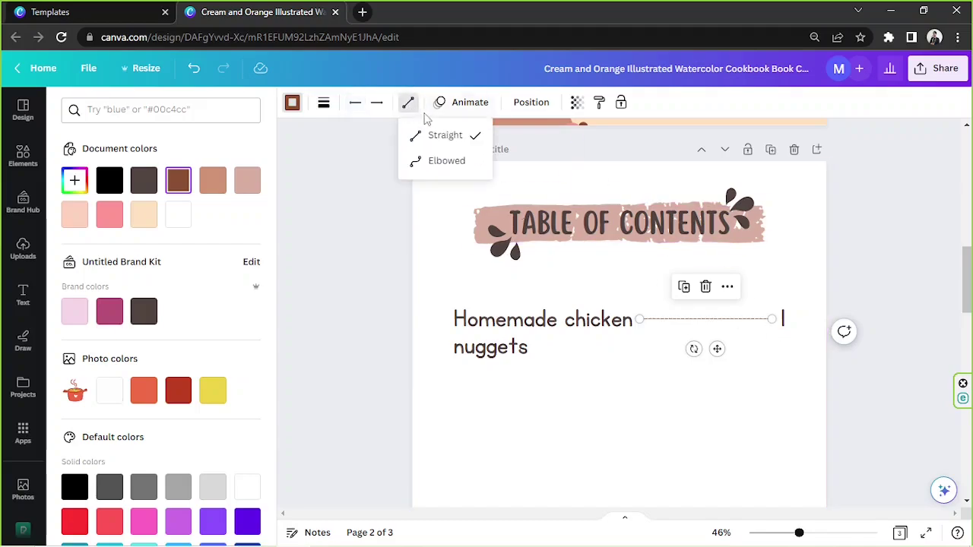
left_click(453, 161)
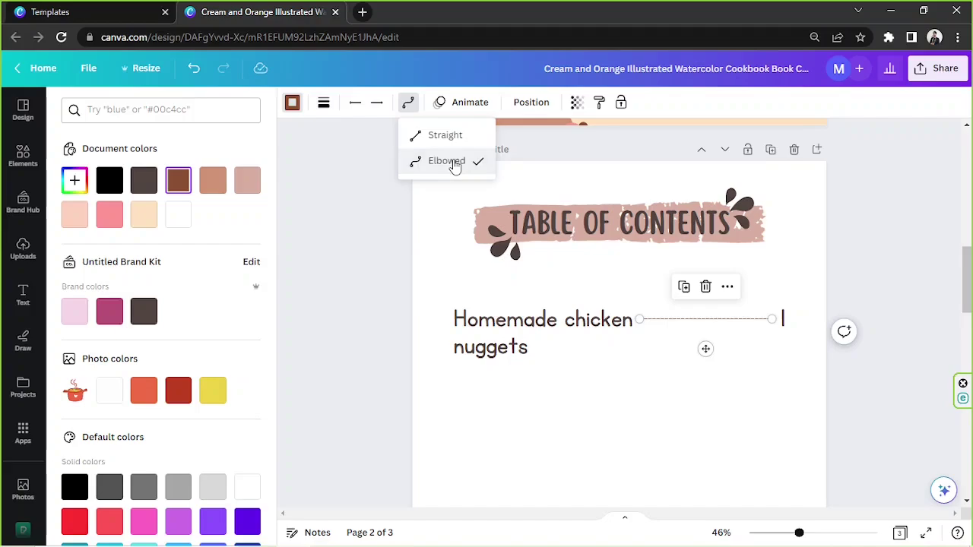
left_click(446, 137)
left_click(693, 416)
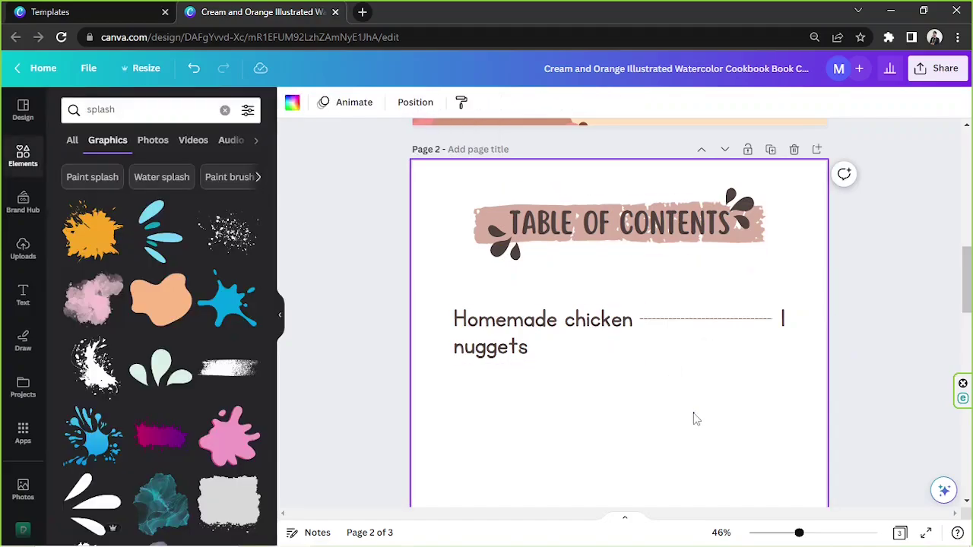
scroll(812, 398, "down", 2)
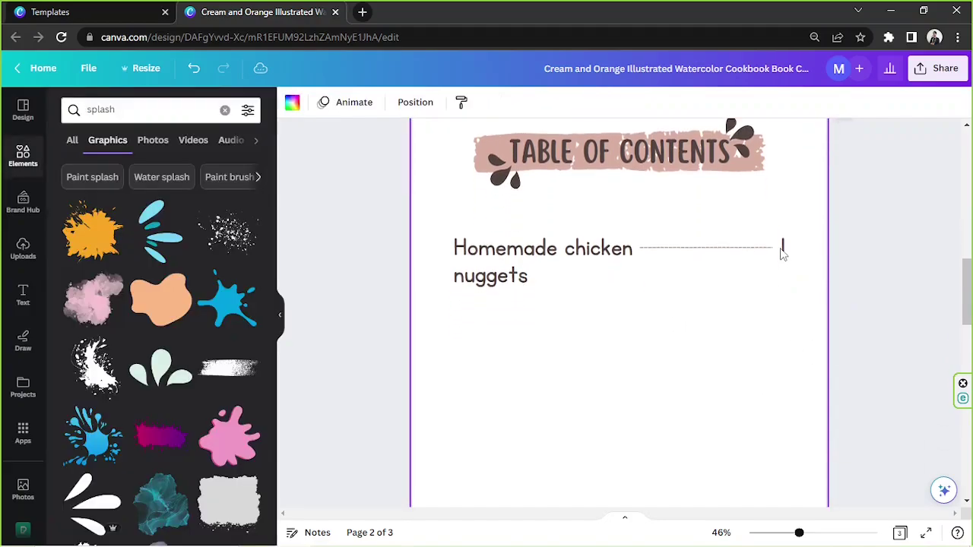
left_click(783, 253)
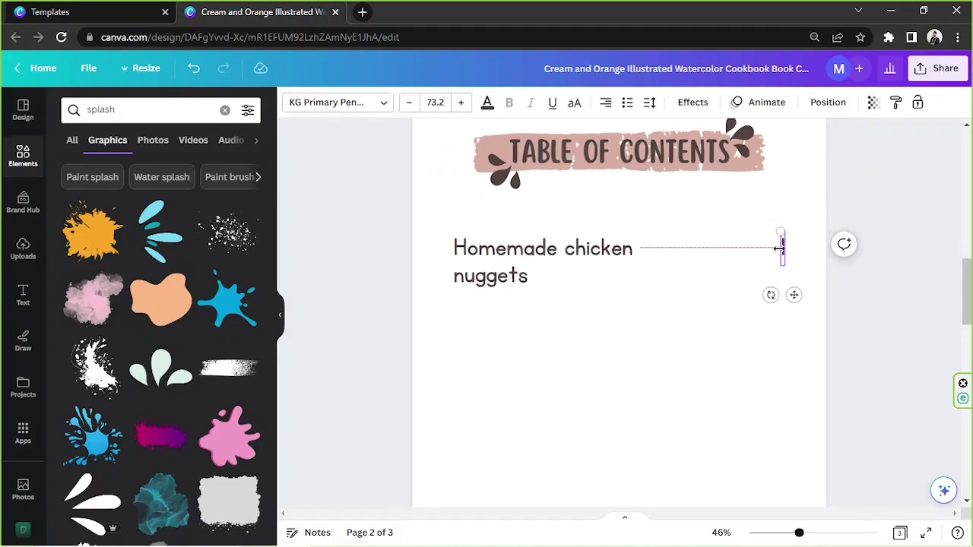
left_click(726, 351)
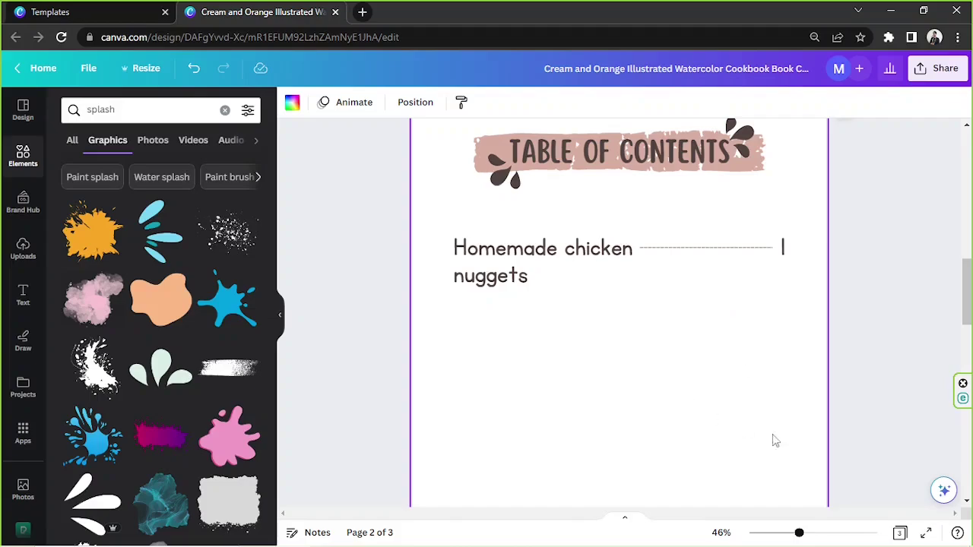
Duplicate the chicken nuggets contents entry with its title, leader line and page number, and place the copy directly below it.
left_click_drag(800, 535, 779, 535)
left_click_drag(515, 269, 717, 322)
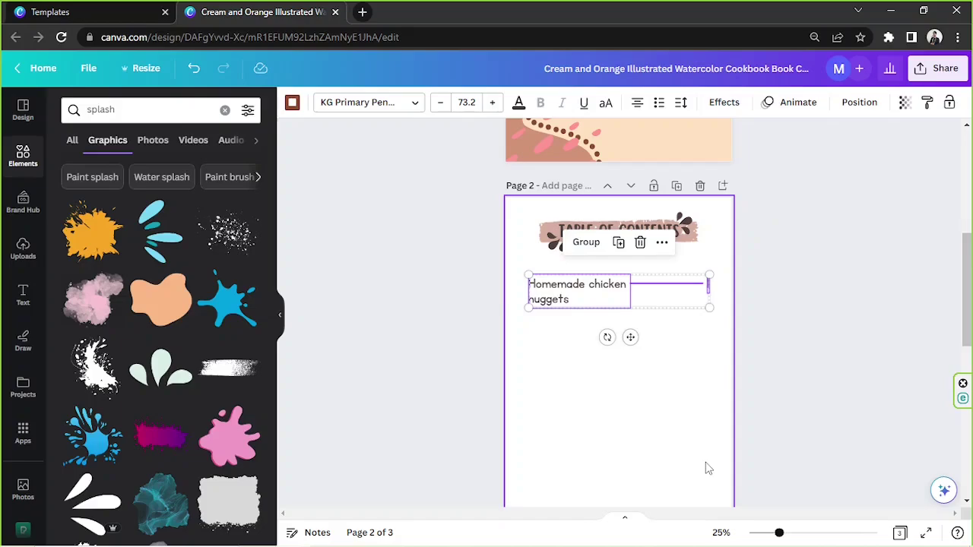
left_click(633, 373)
left_click(608, 297)
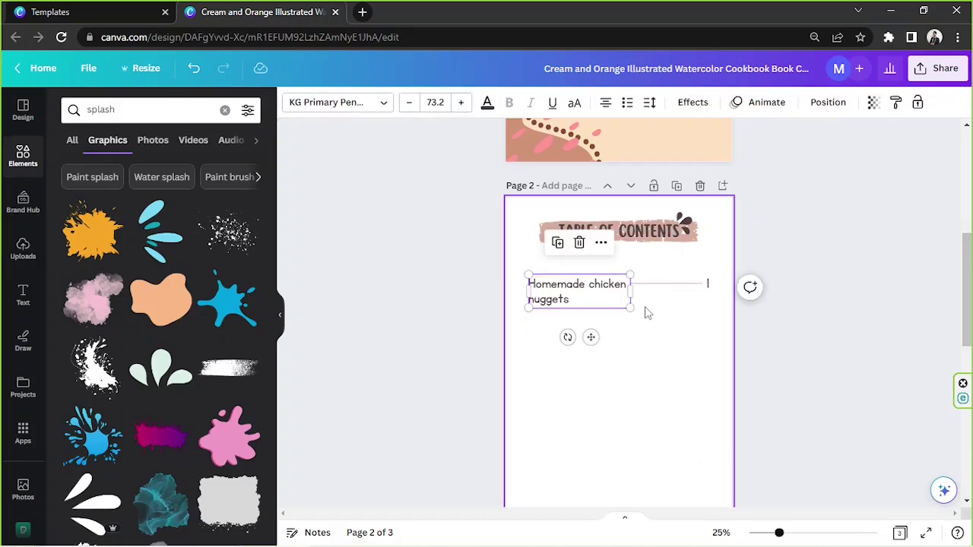
left_click(660, 326)
left_click_drag(517, 270, 707, 350)
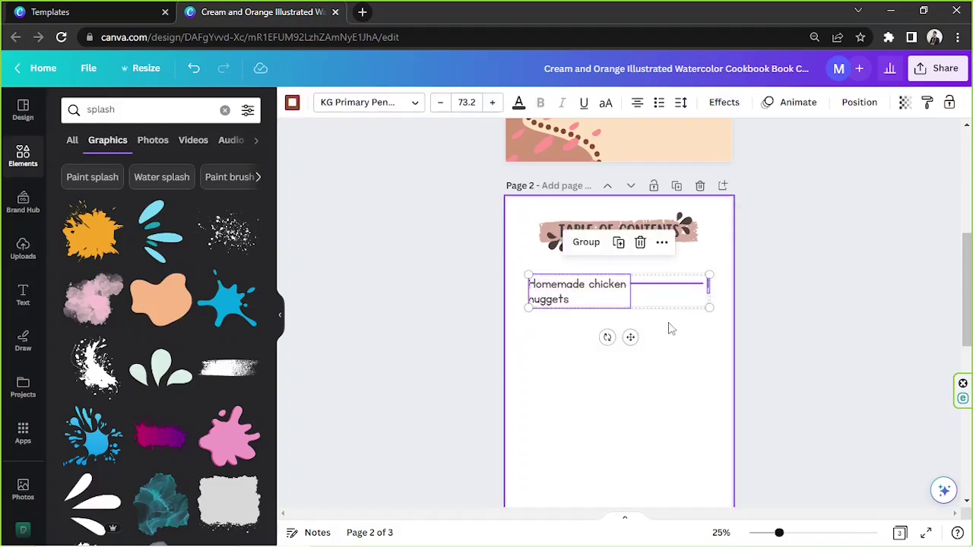
left_click(618, 255)
left_click_drag(612, 304, 608, 339)
left_click(561, 358)
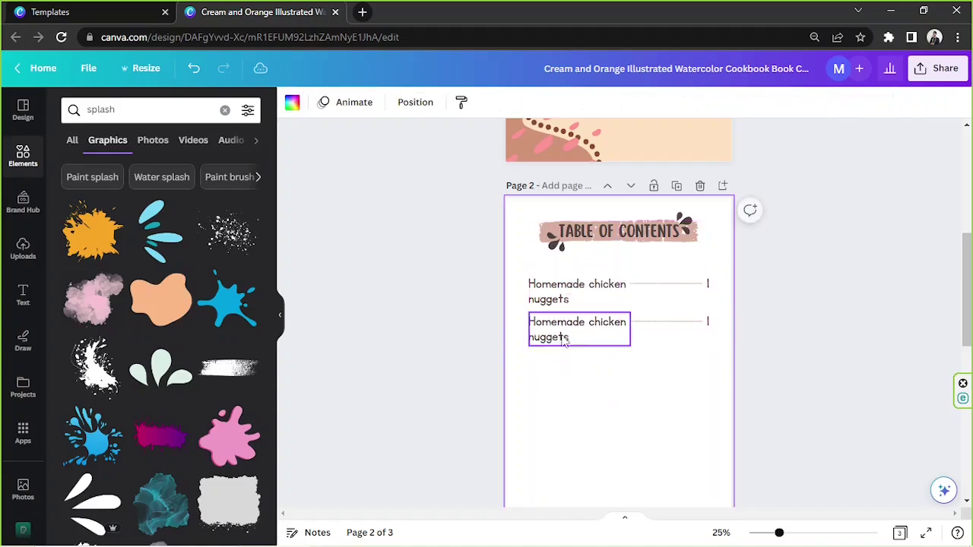
Switch to the recipe text file in Notepad and copy the recipe title Mini Pizzas.
left_click(566, 339)
double_click(566, 339)
triple_click(578, 337)
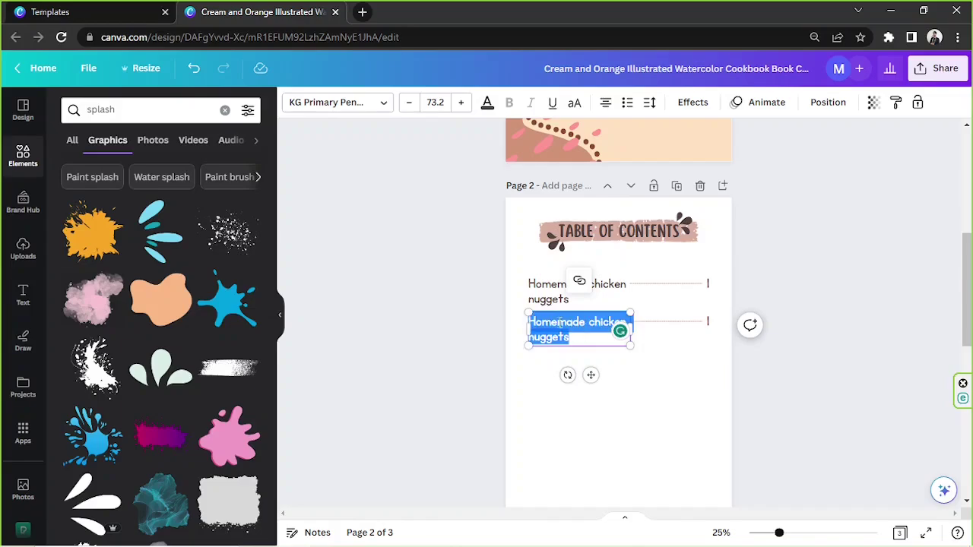
mouse_move(319, 532)
left_click(365, 534)
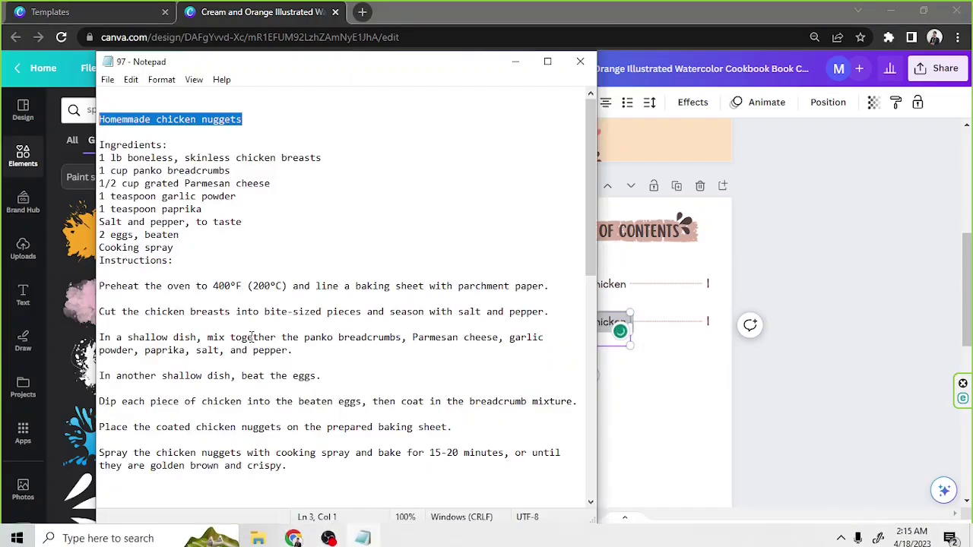
scroll(250, 337, "down", 6)
left_click_drag(162, 324, 83, 325)
key("ctrl+c")
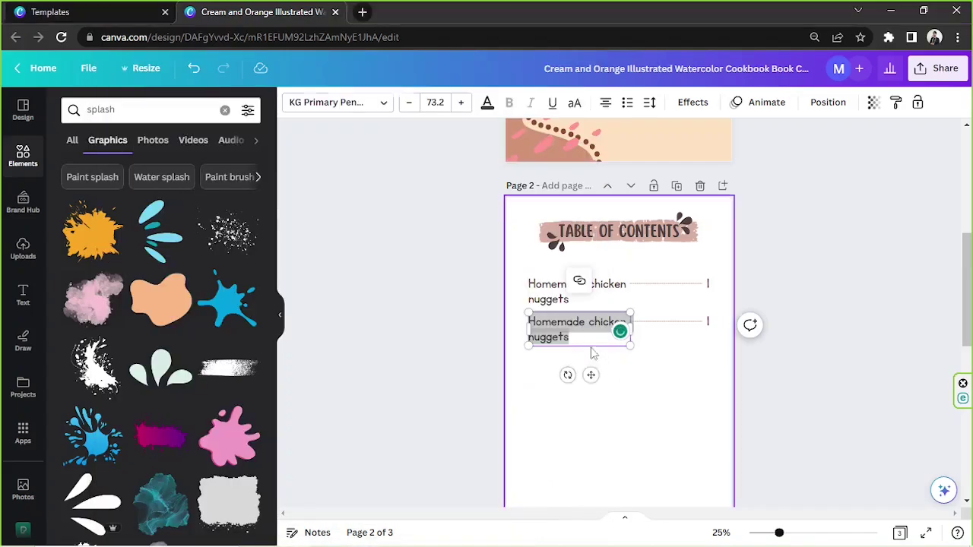
Switch back to the Canva design and replace the duplicated entry's title with Mini Pizzas.
left_click(631, 345)
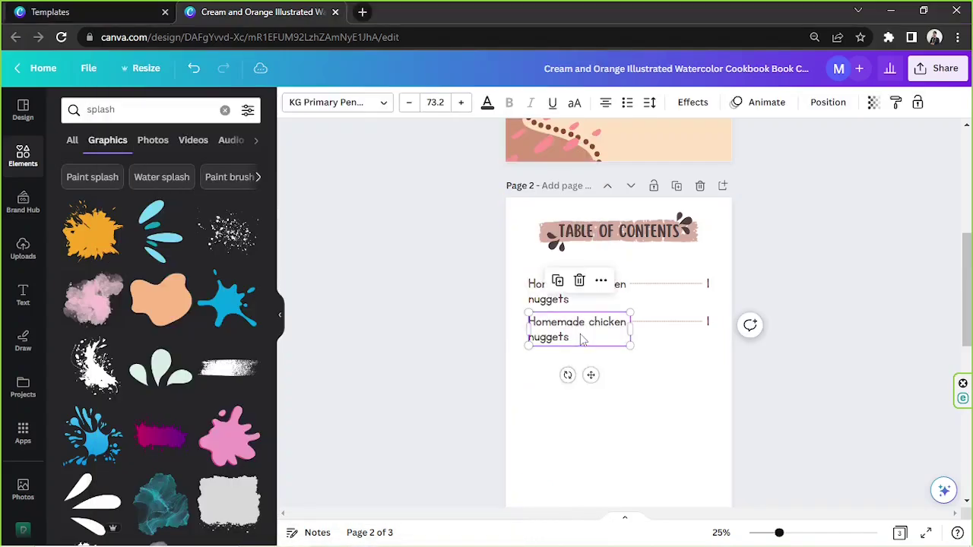
triple_click(580, 334)
key("ctrl+v")
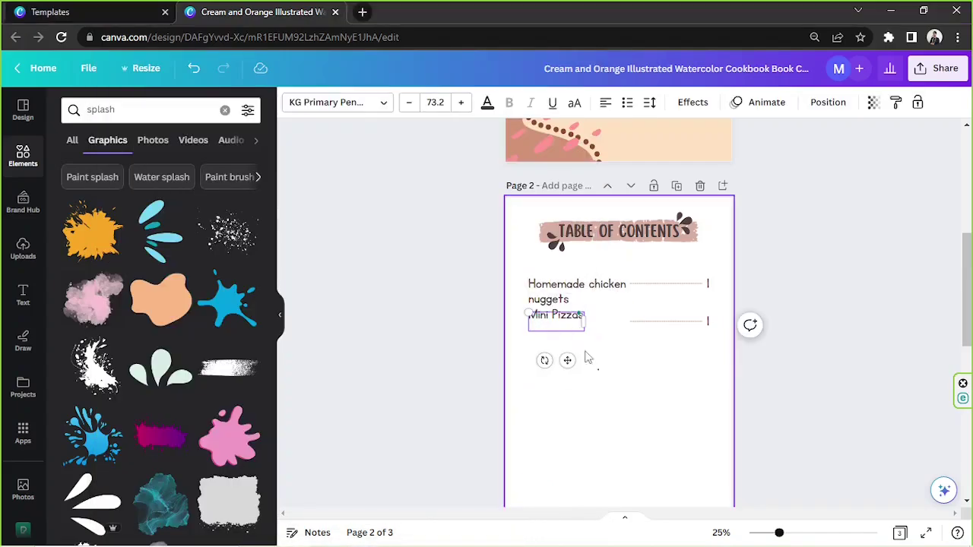
left_click(601, 380)
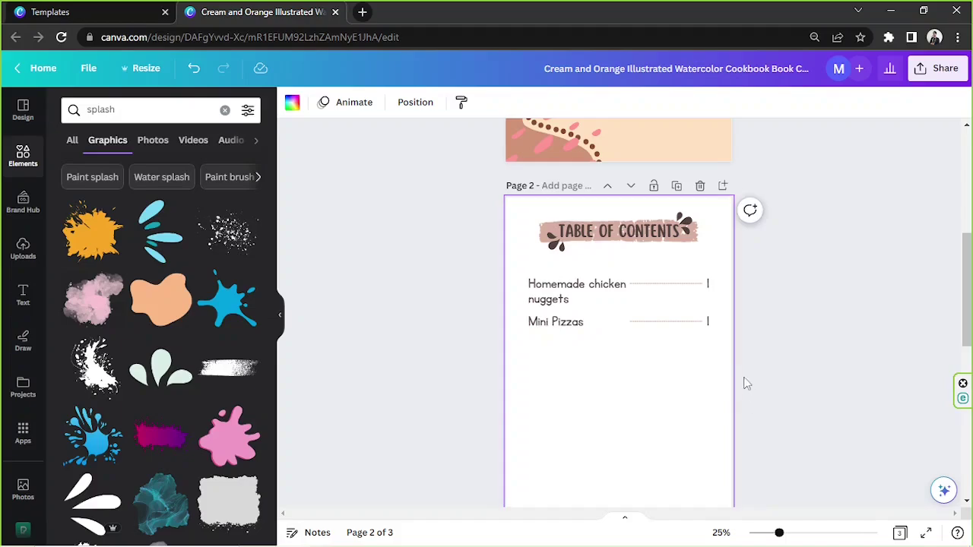
Move the second entry's leader line and page number together slightly down to line up with the Mini Pizzas title.
scroll(787, 509, "down", 1)
left_click_drag(781, 536, 811, 534)
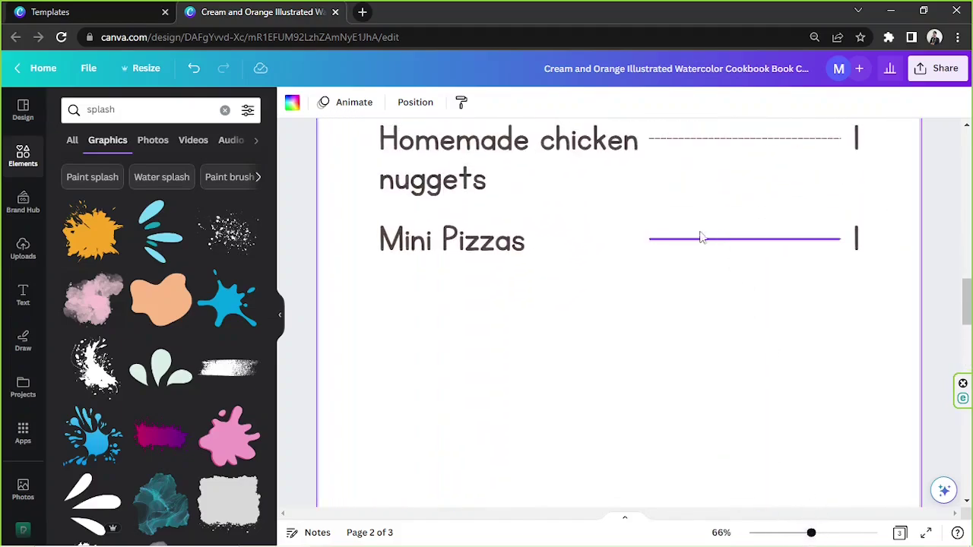
left_click_drag(665, 215, 881, 301)
left_click_drag(801, 246, 795, 243)
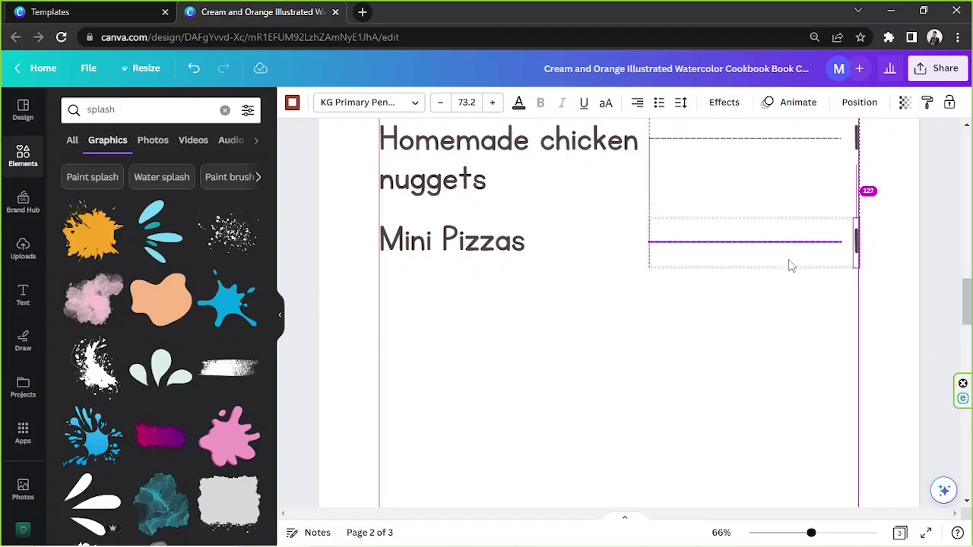
left_click(730, 265)
Extend the start of the second entry's dashed line to just after the words Mini Pizzas.
left_click(650, 242)
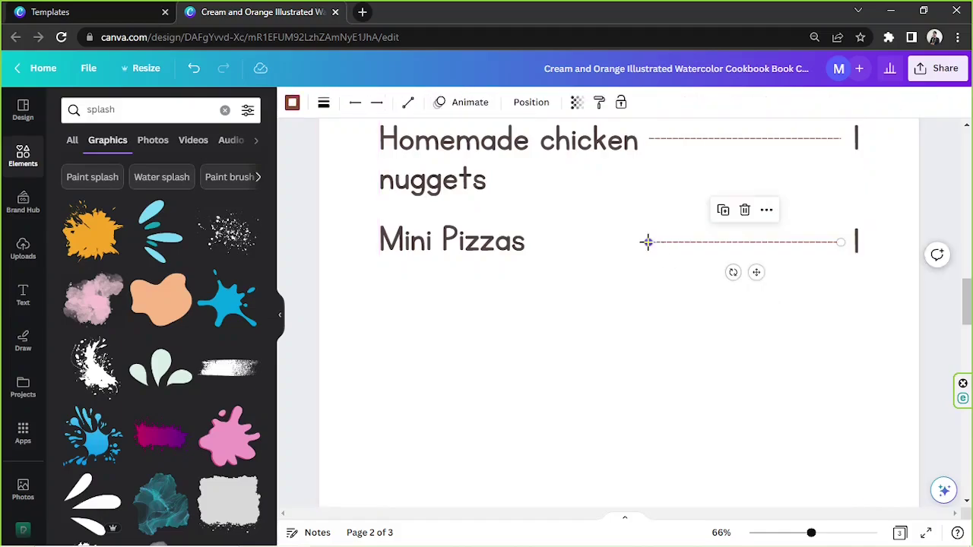
left_click_drag(647, 243, 534, 242)
left_click(529, 347)
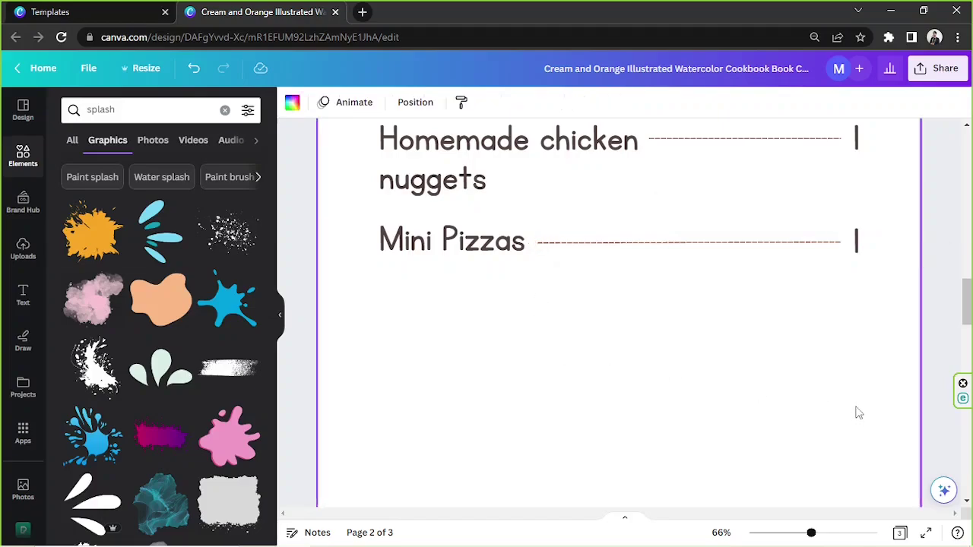
Change the Mini Pizzas page number to 2 and nudge it slightly right, clear of the dashed line.
left_click(855, 243)
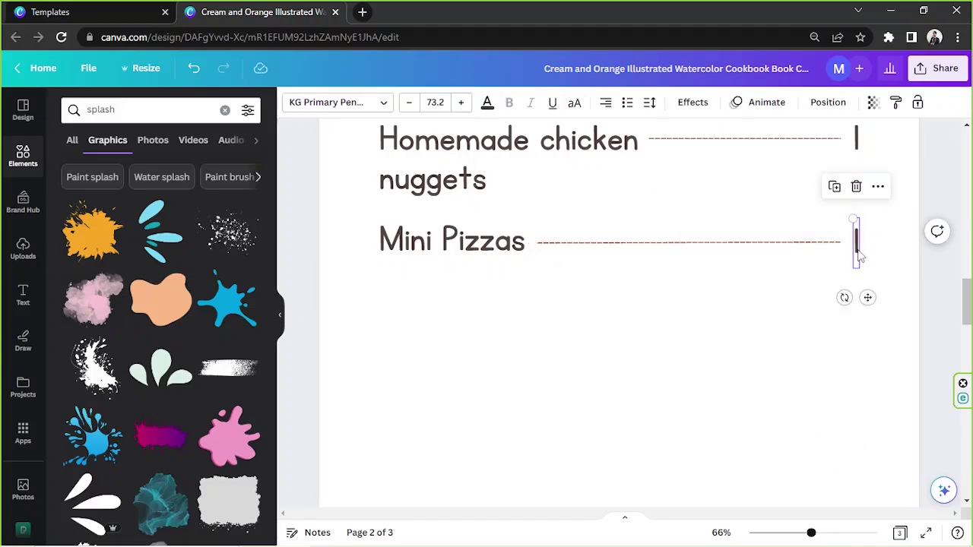
double_click(857, 257)
type("2")
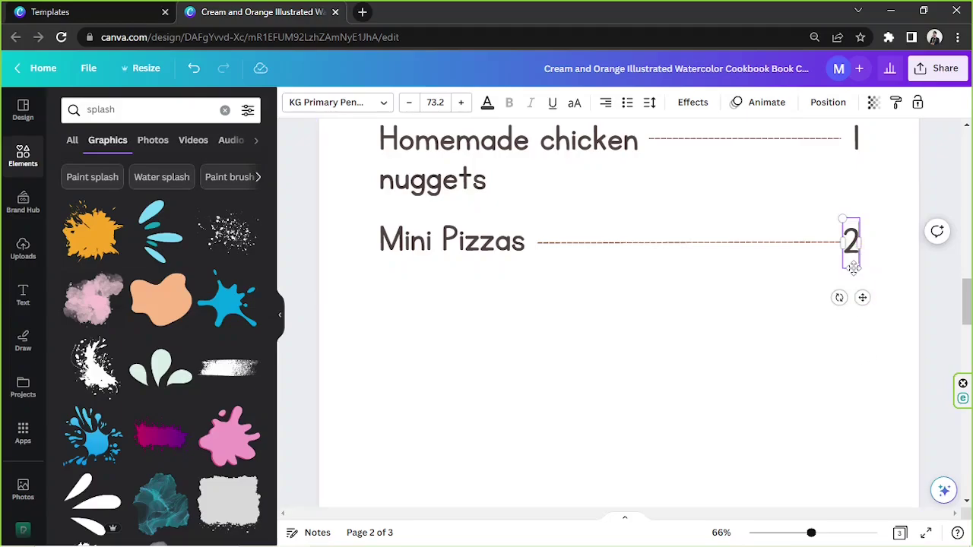
left_click_drag(853, 266, 858, 266)
left_click(824, 325)
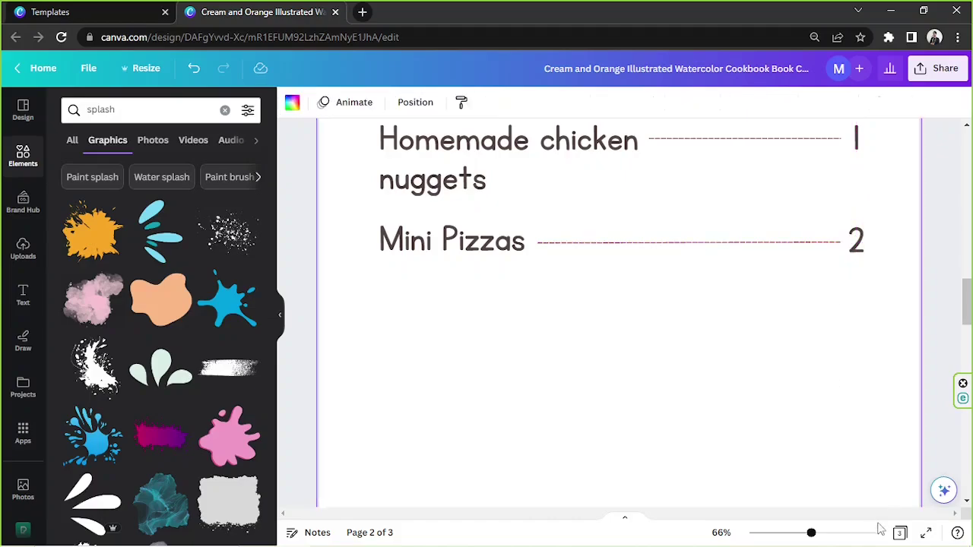
Duplicate the whole Mini Pizzas entry and place the copy below it as a third row.
left_click_drag(811, 532, 771, 532)
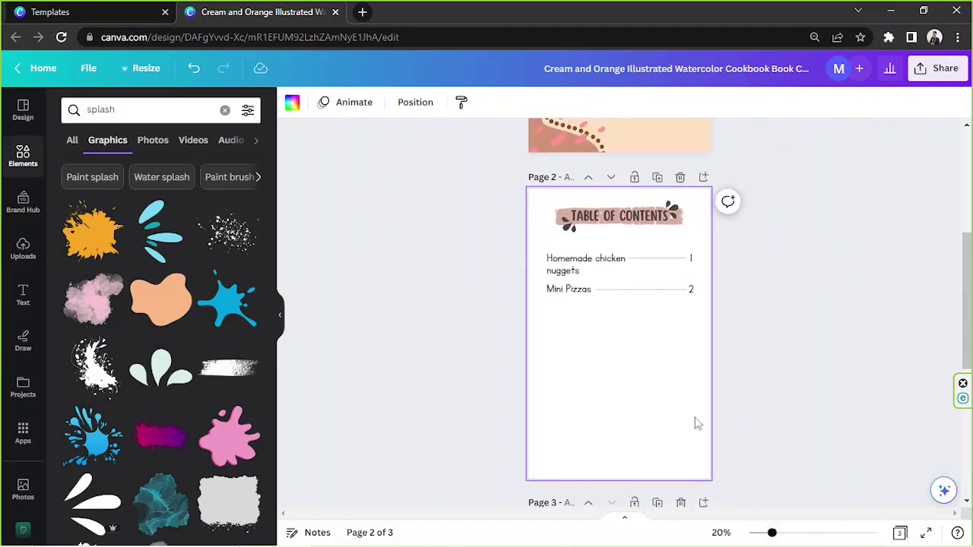
left_click(549, 288)
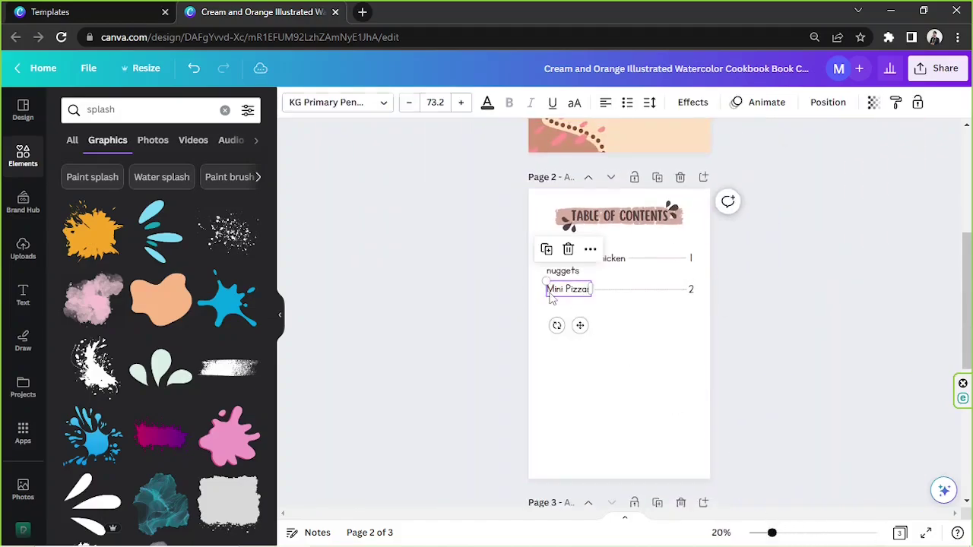
left_click(602, 346)
left_click_drag(521, 297, 706, 299)
left_click(621, 251)
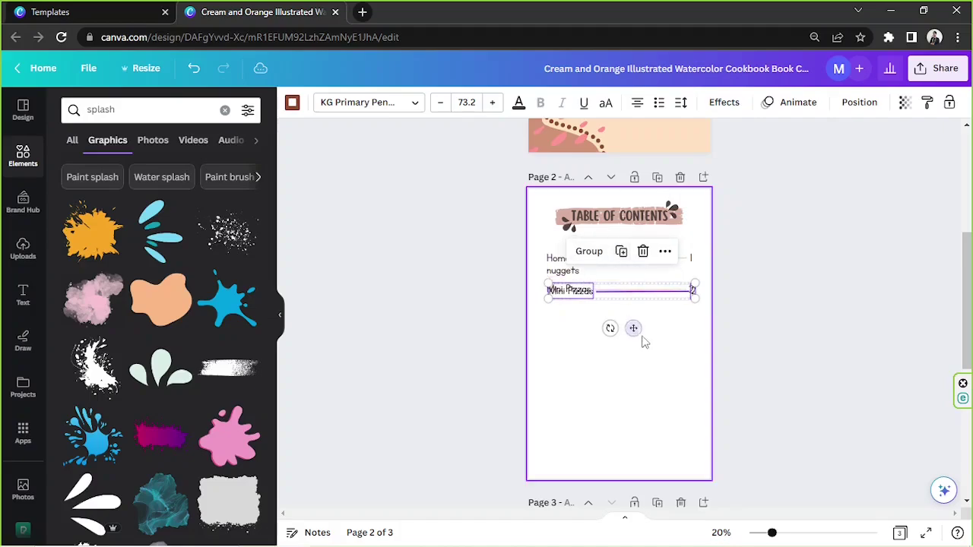
left_click_drag(631, 326, 631, 347)
left_click(625, 322)
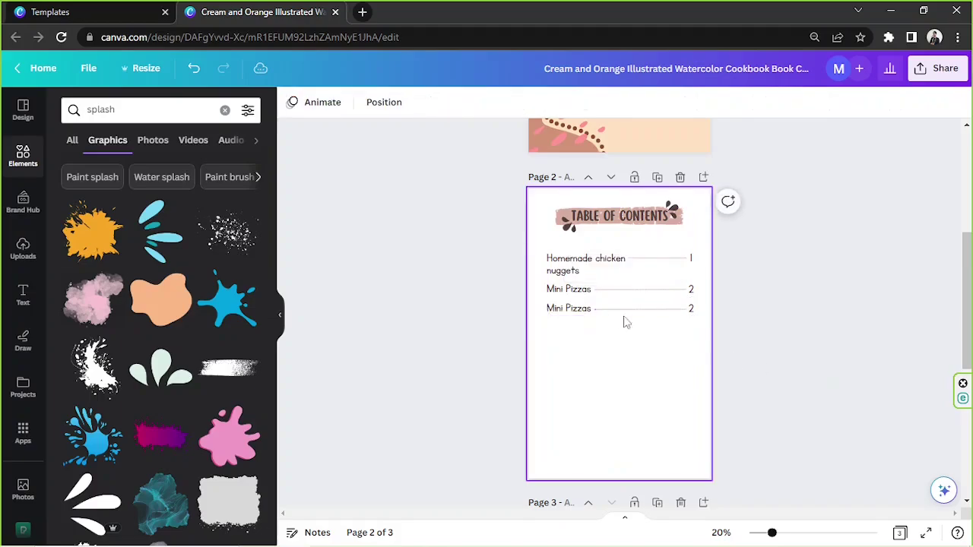
Delete the duplicated third-row entry, including its title, dashed line and page number.
left_click(583, 309)
left_click(678, 393)
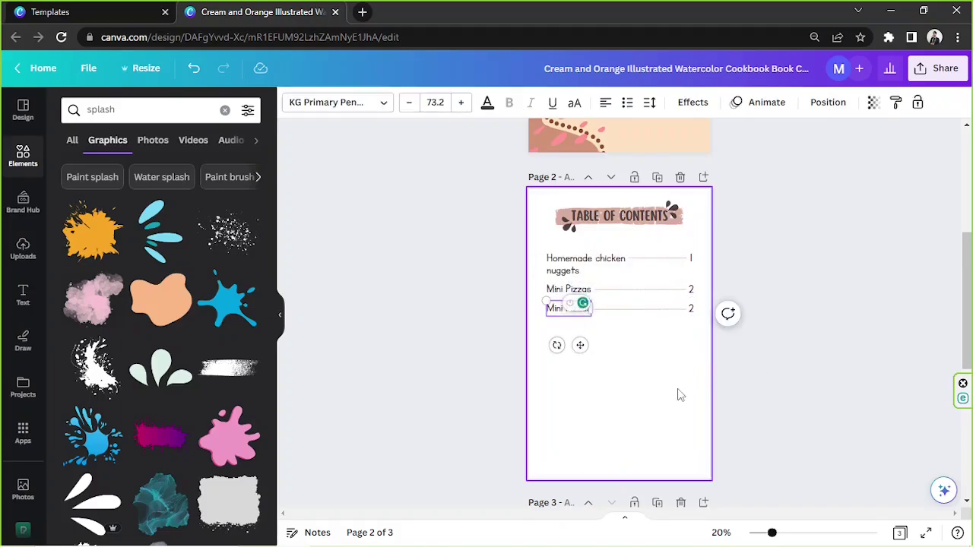
left_click_drag(568, 332, 691, 299)
key("Delete")
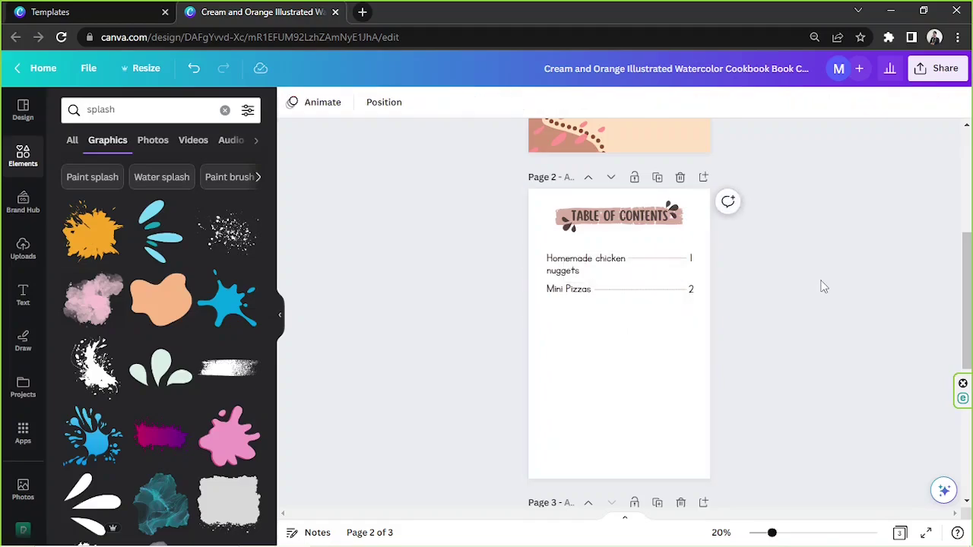
scroll(823, 287, "down", 5)
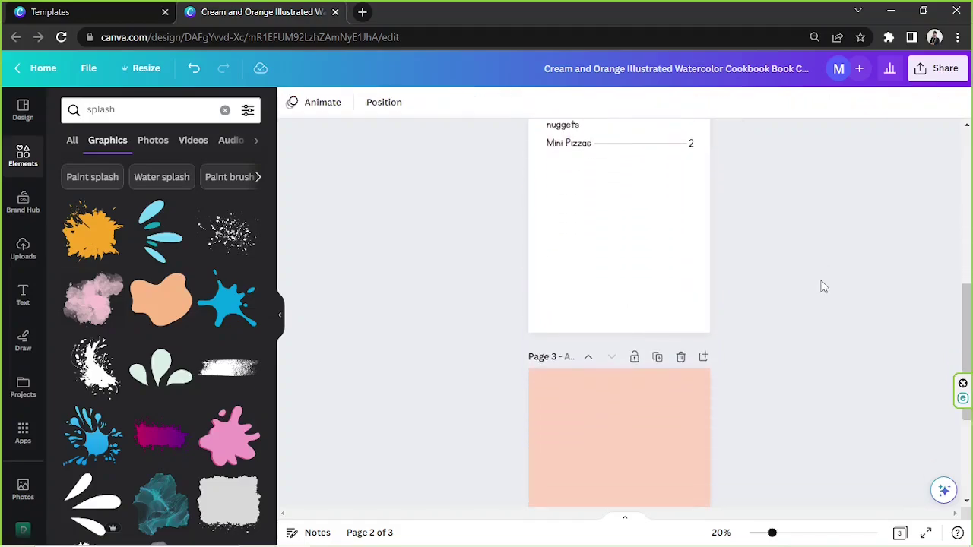
Delete the peach background from page 3 so that the page is blank.
left_click(699, 386)
scroll(831, 357, "up", 5)
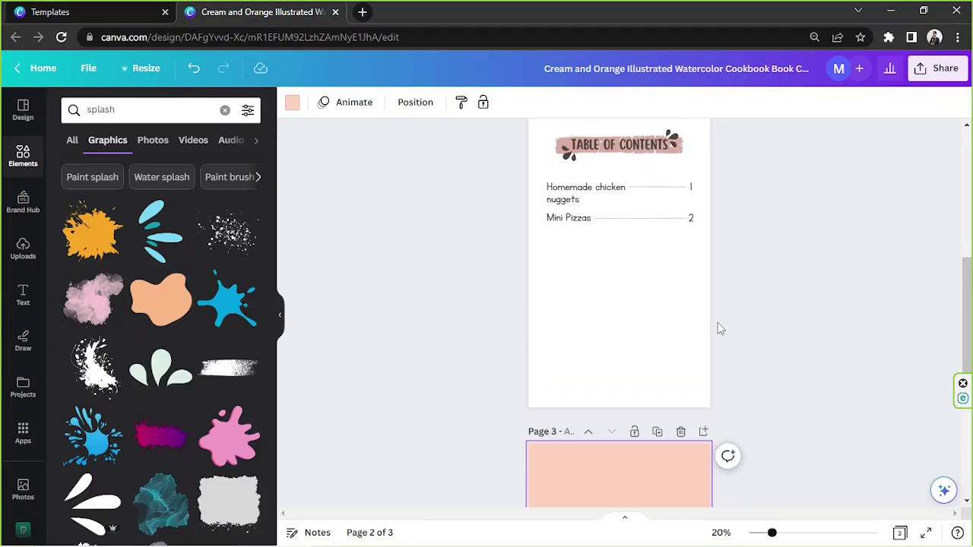
left_click(577, 356)
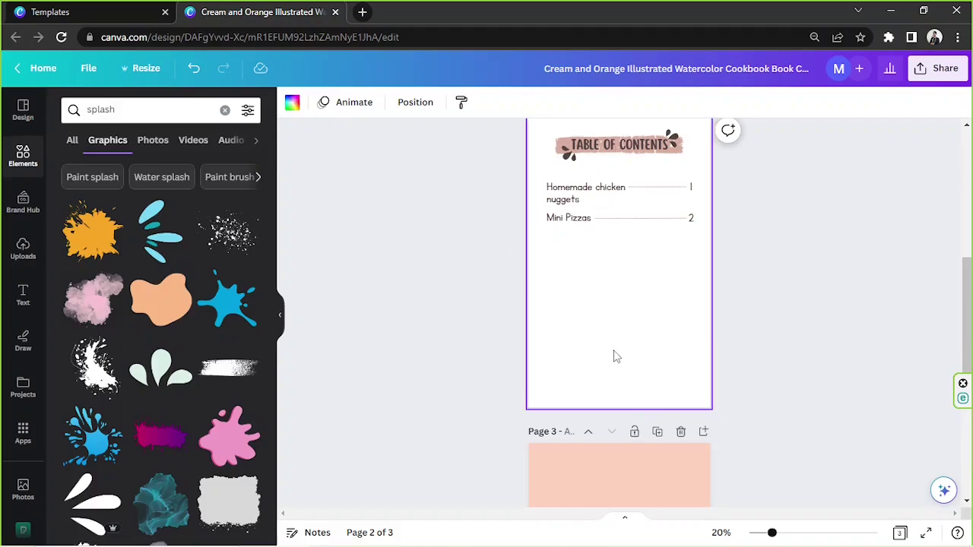
scroll(612, 354, "up", 1)
scroll(614, 354, "down", 1)
scroll(608, 297, "up", 2)
scroll(611, 304, "down", 3)
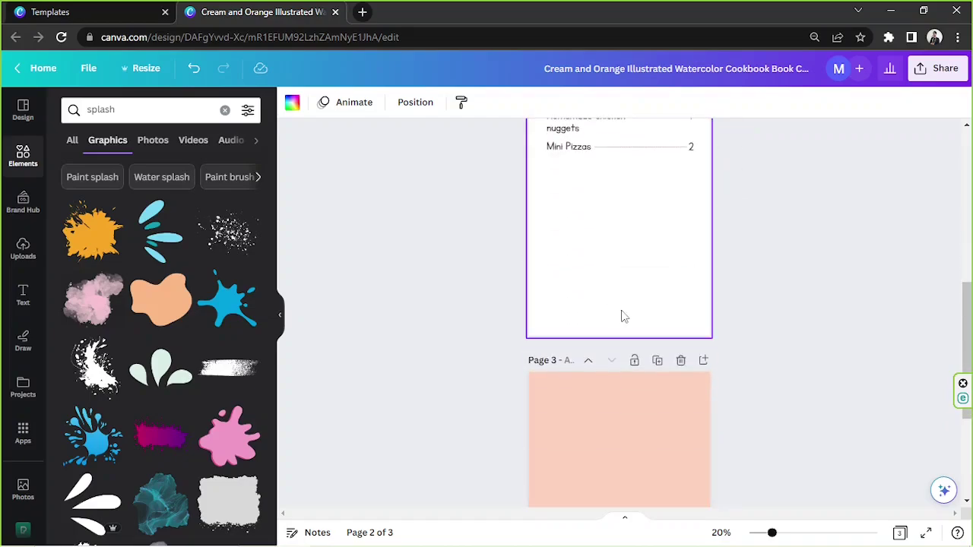
scroll(621, 315, "down", 3)
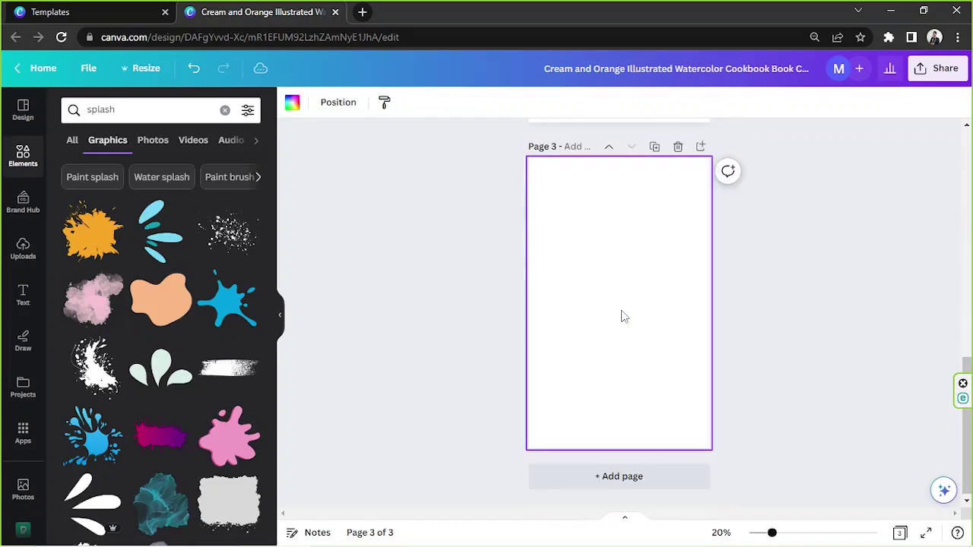
key("Delete")
left_click(753, 357)
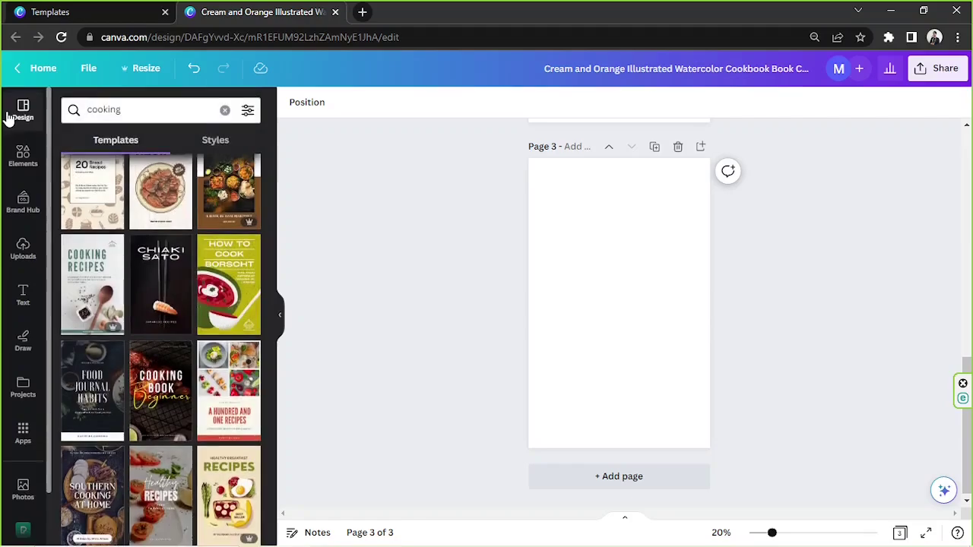
Browse the cooking templates, and search the templates for "recipe" to find a suitable recipe page layout.
scroll(179, 249, "down", 10)
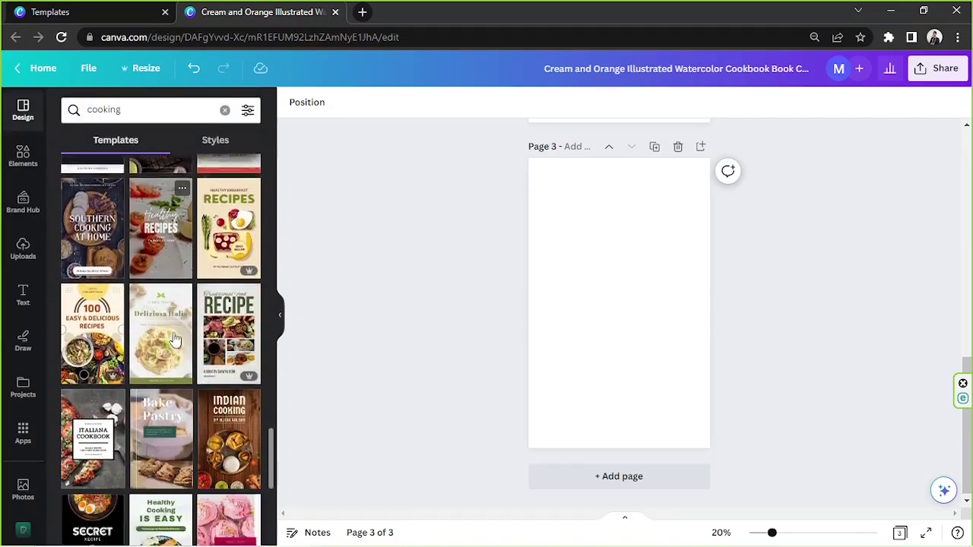
scroll(175, 339, "down", 5)
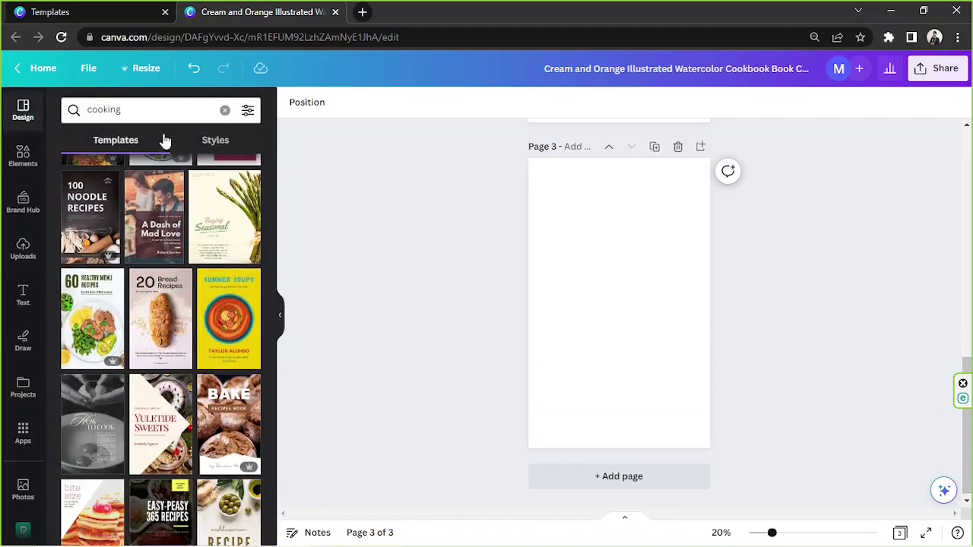
left_click_drag(123, 109, 76, 114)
type("recipe")
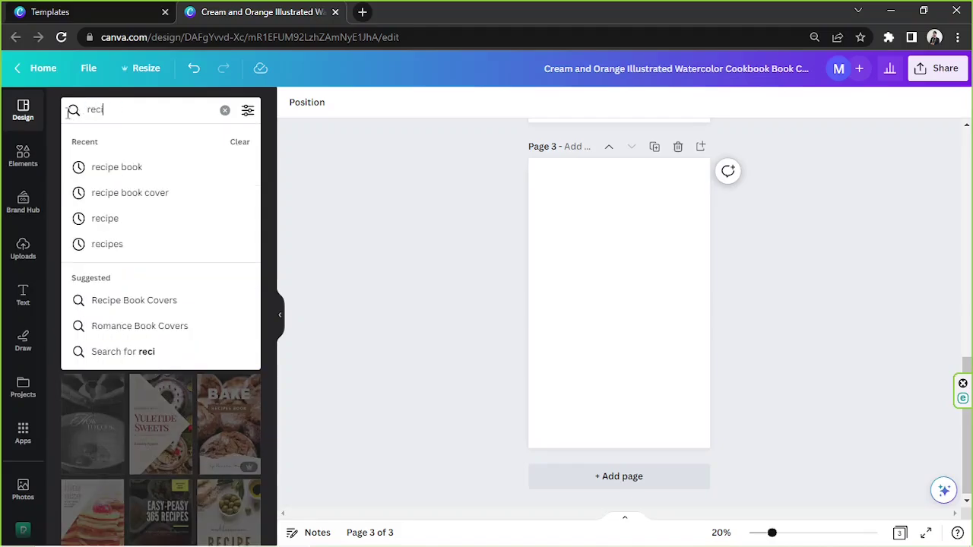
key("Return")
scroll(232, 237, "down", 5)
scroll(232, 237, "down", 10)
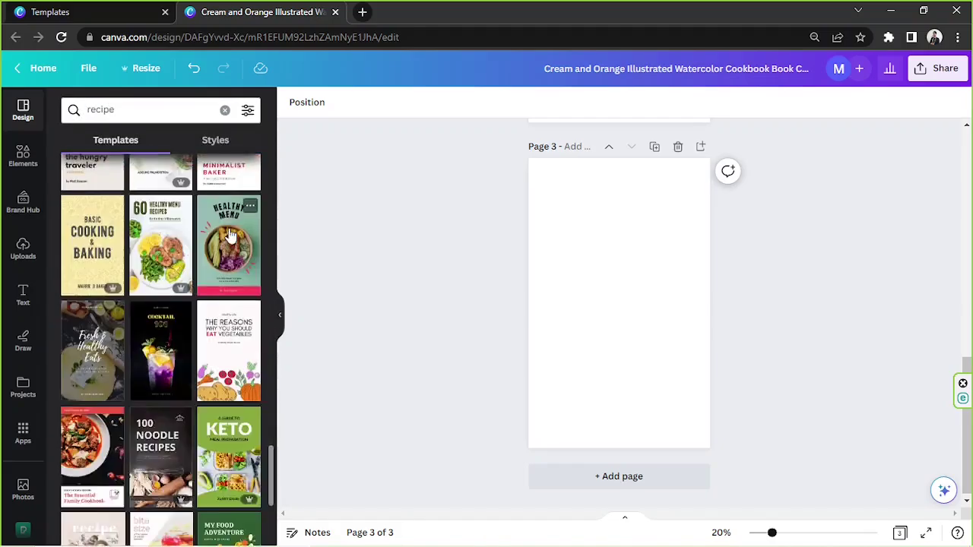
Refine the template search to "recipe book" and look through the designs for a recipe page layout.
type("book")
key("Return")
scroll(174, 230, "down", 3)
scroll(174, 230, "down", 10)
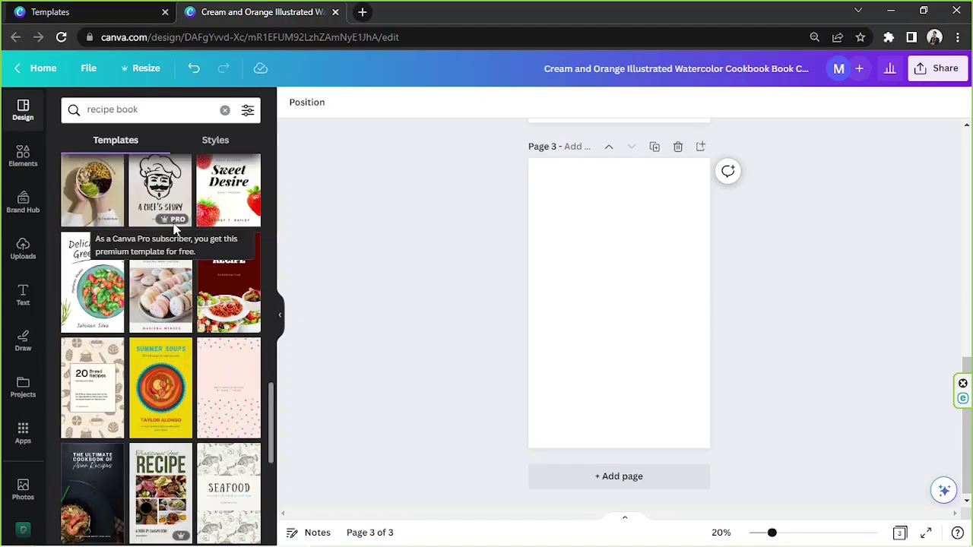
scroll(718, 357, "up", 6)
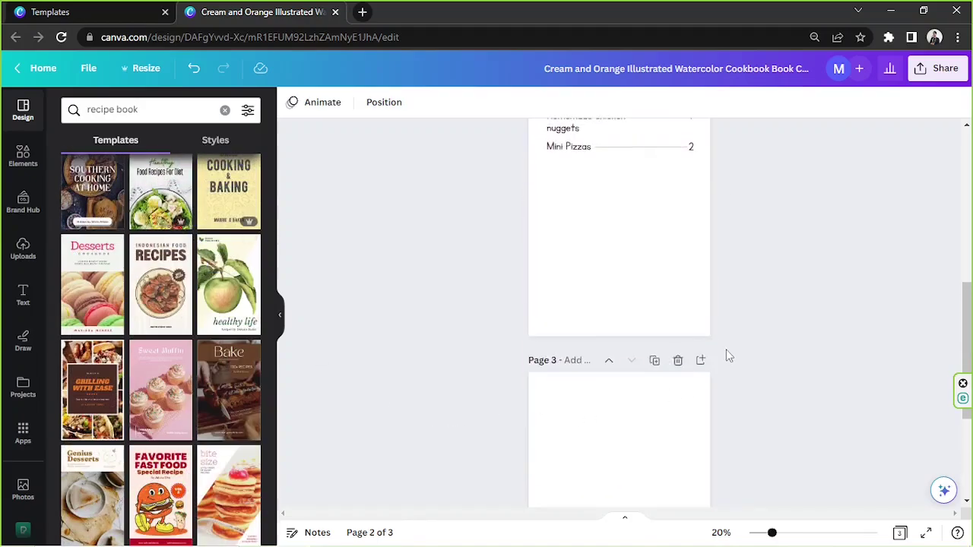
scroll(756, 319, "down", 5)
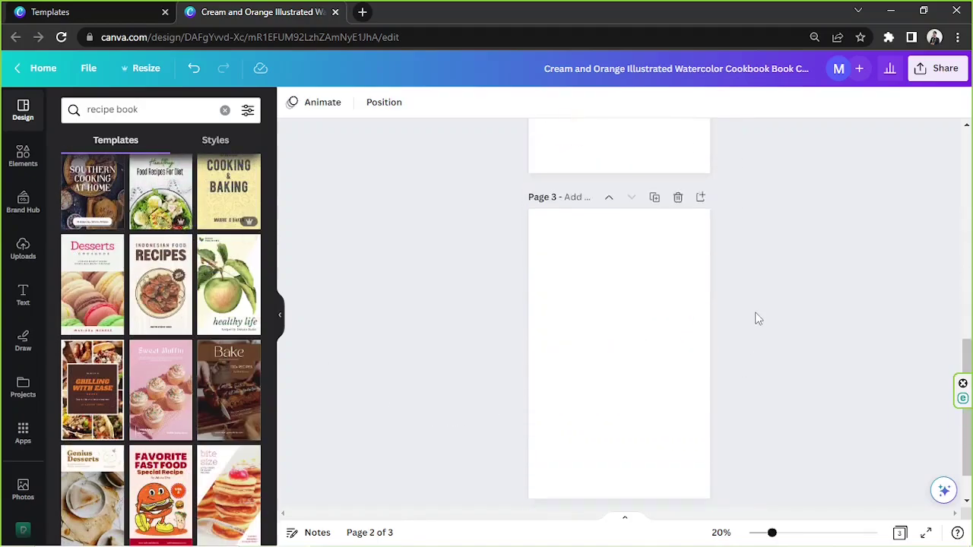
With page 3 selected, search the elements for "frame" and list all results of the Frames category.
left_click(743, 325)
scroll(753, 342, "up", 2)
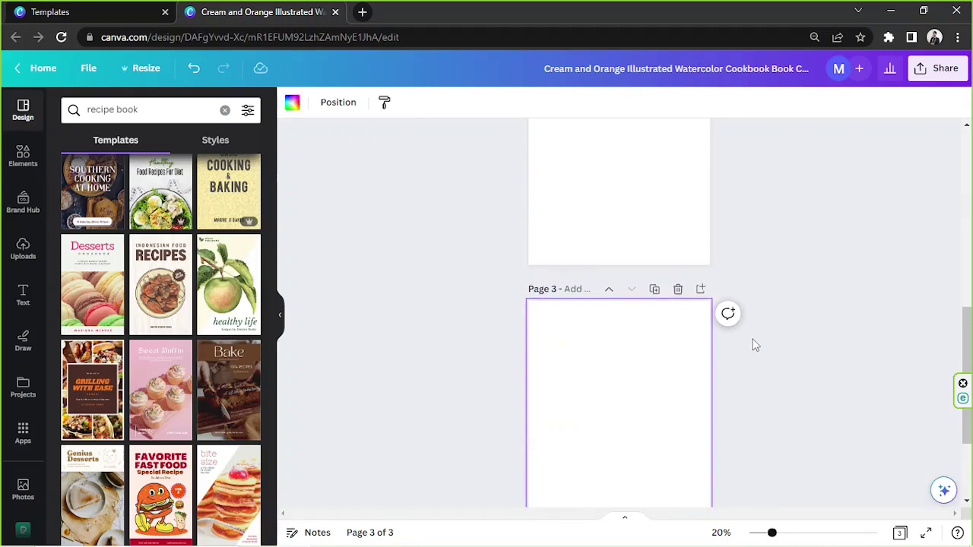
left_click(23, 156)
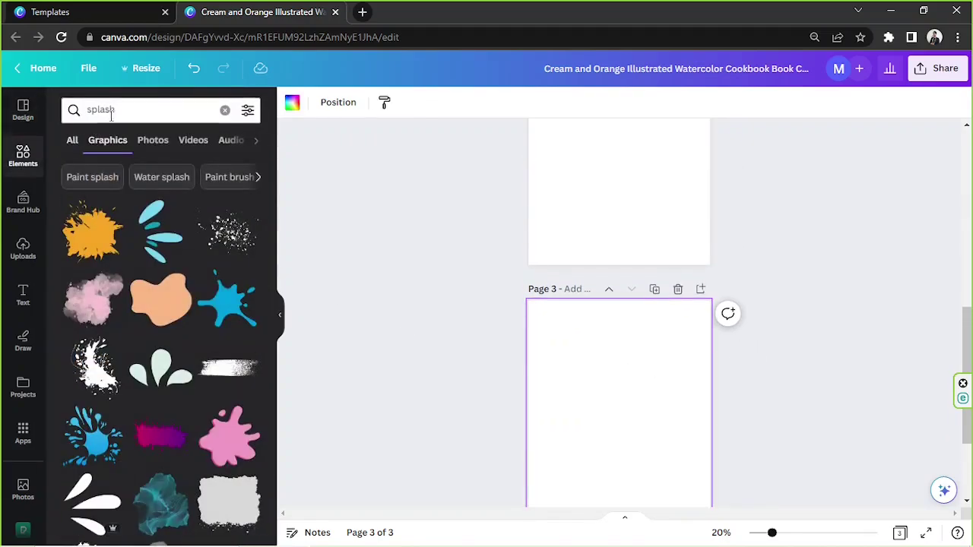
left_click(106, 110)
double_click(101, 112)
type("frame")
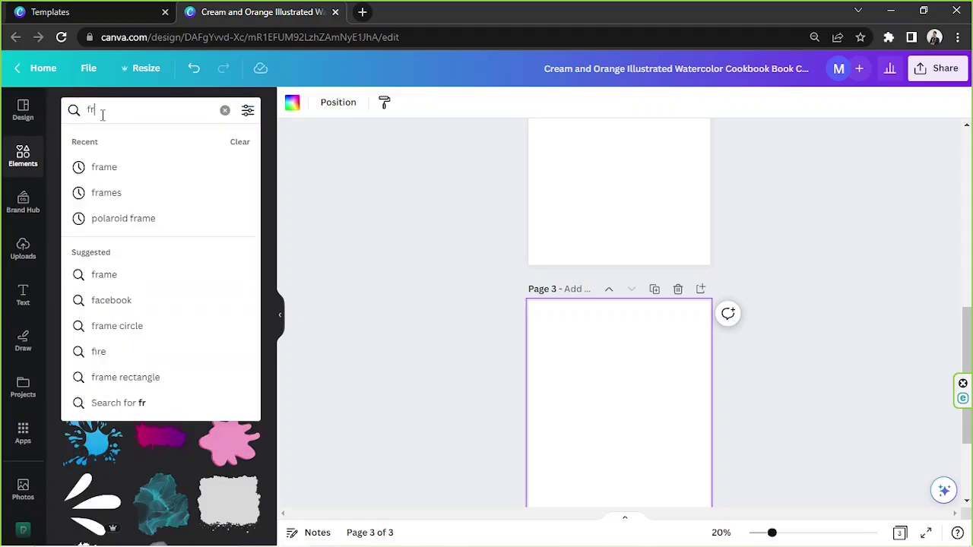
key("Return")
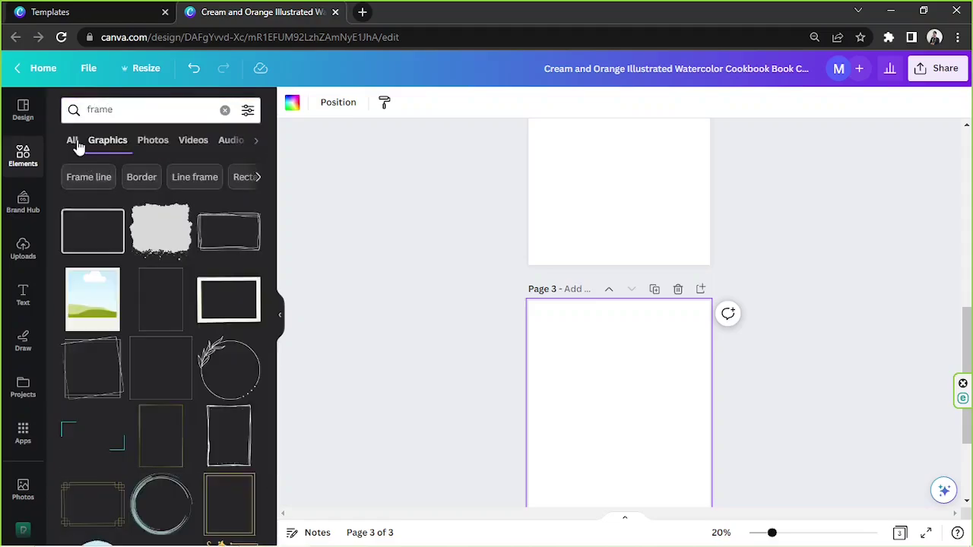
left_click(74, 141)
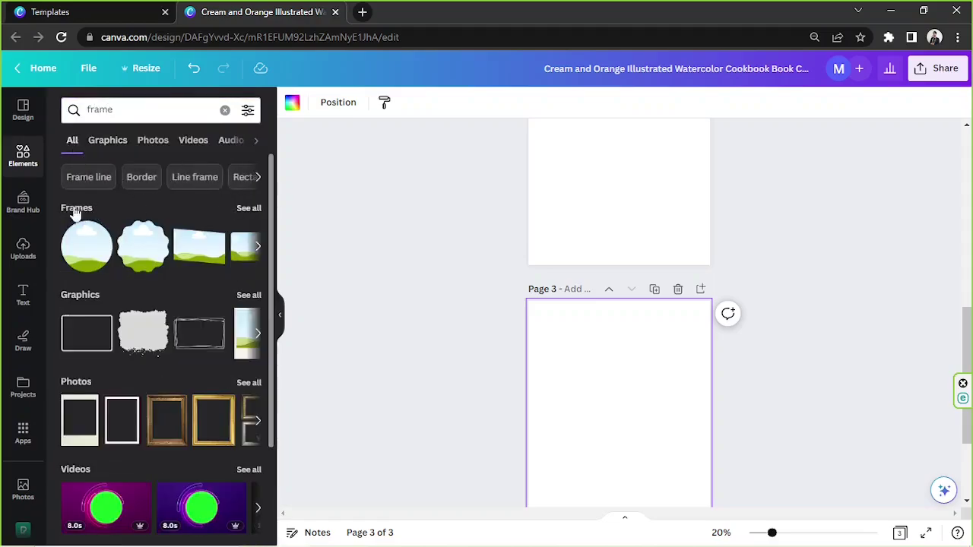
left_click(249, 209)
Add the rectangular frame with torn edges to page 3, enlarge it to the full page width and align it with the page's upper edge.
scroll(251, 222, "down", 3)
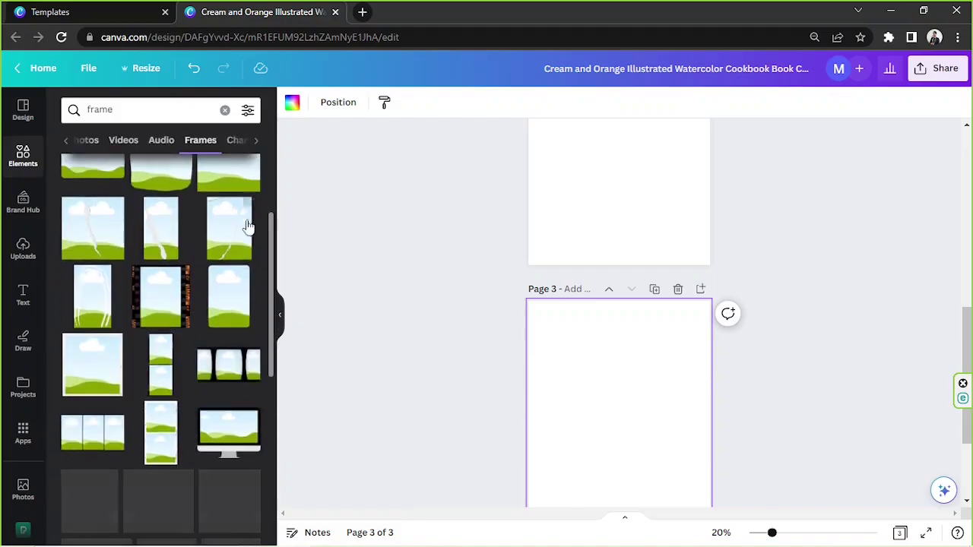
scroll(232, 234, "down", 5)
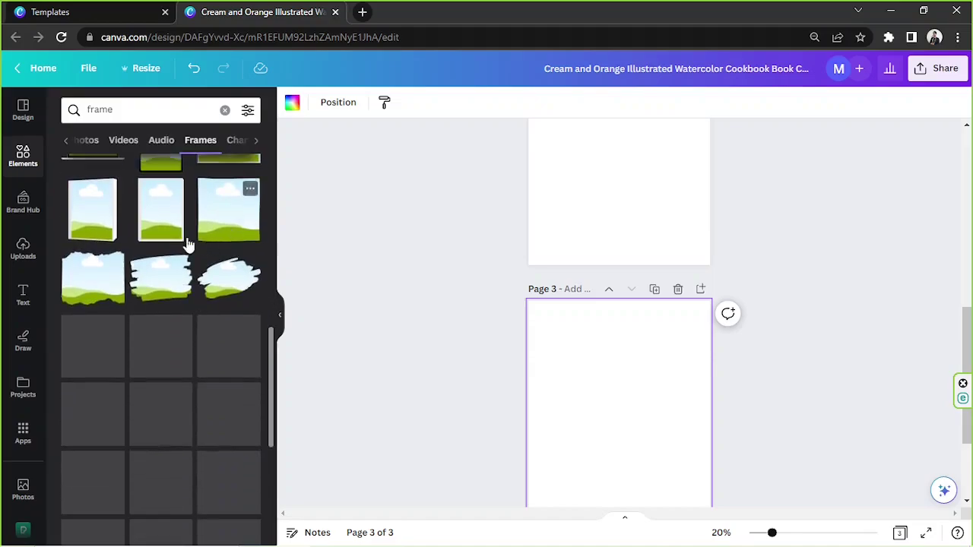
left_click(113, 295)
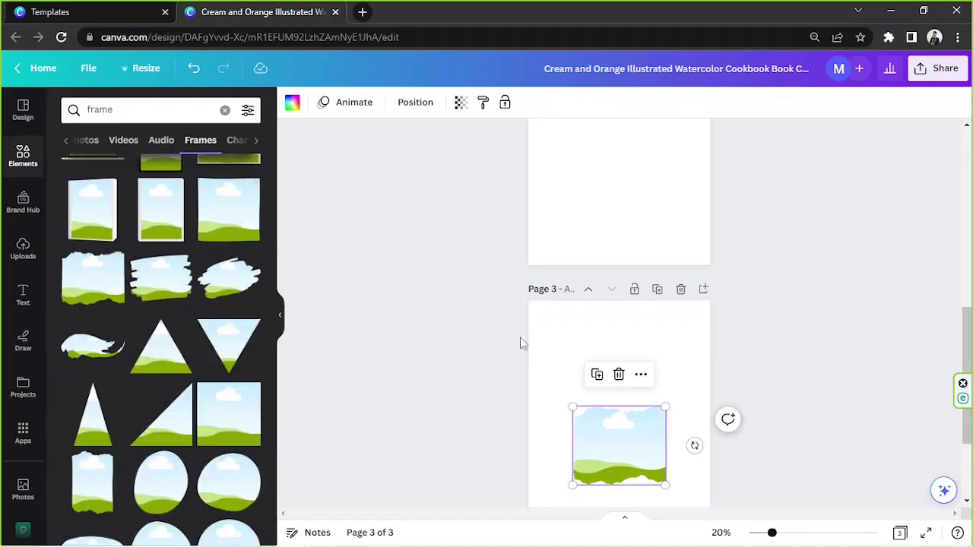
scroll(521, 327, "down", 1)
mouse_move(604, 352)
left_mouse_down()
mouse_move(572, 319)
mouse_move(562, 282)
left_mouse_up()
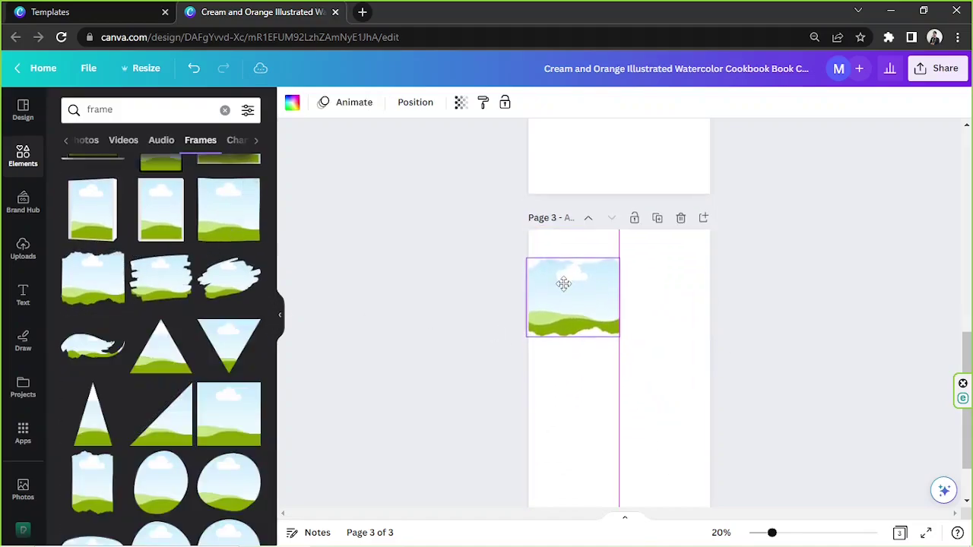
left_click_drag(619, 333, 730, 389)
left_click_drag(682, 354, 677, 286)
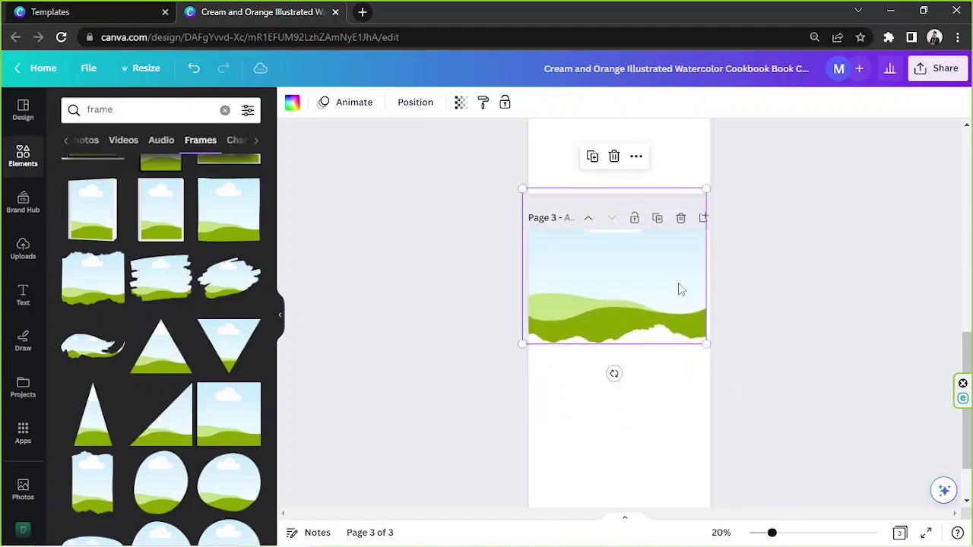
scroll(758, 276, "down", 1)
left_click(778, 328)
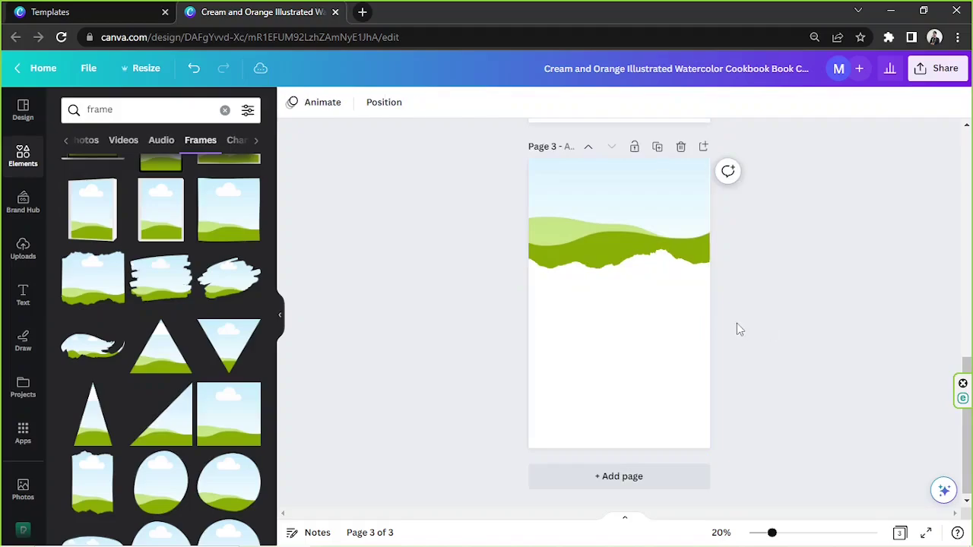
Copy the TABLE OF CONTENTS heading from page 2 onto page 3 and place it just below the frame.
scroll(735, 313, "up", 5)
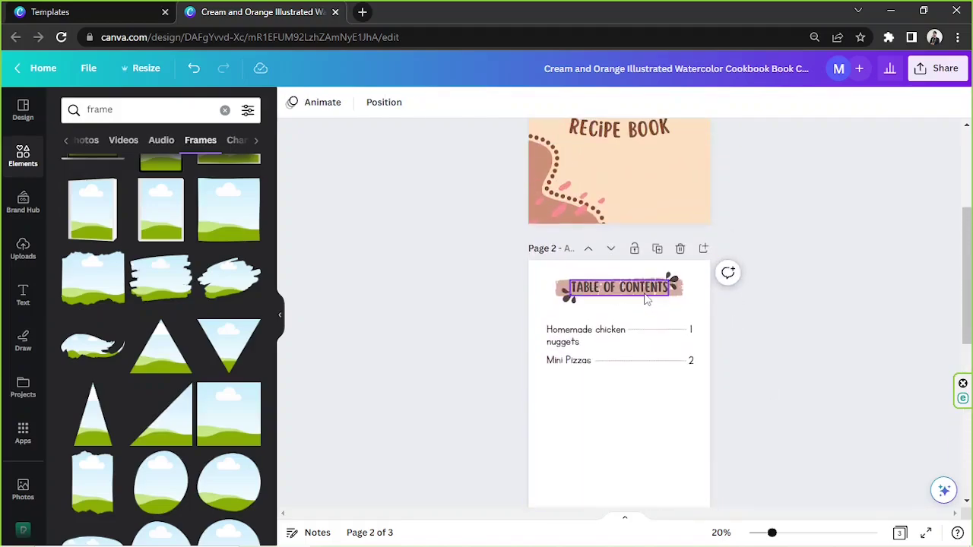
scroll(644, 296, "up", 4)
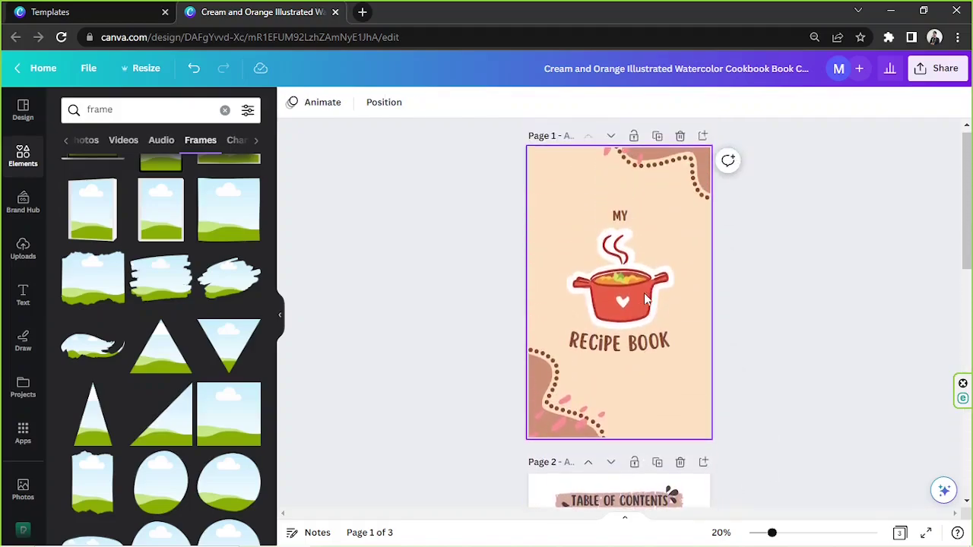
scroll(644, 297, "down", 2)
left_click(604, 358)
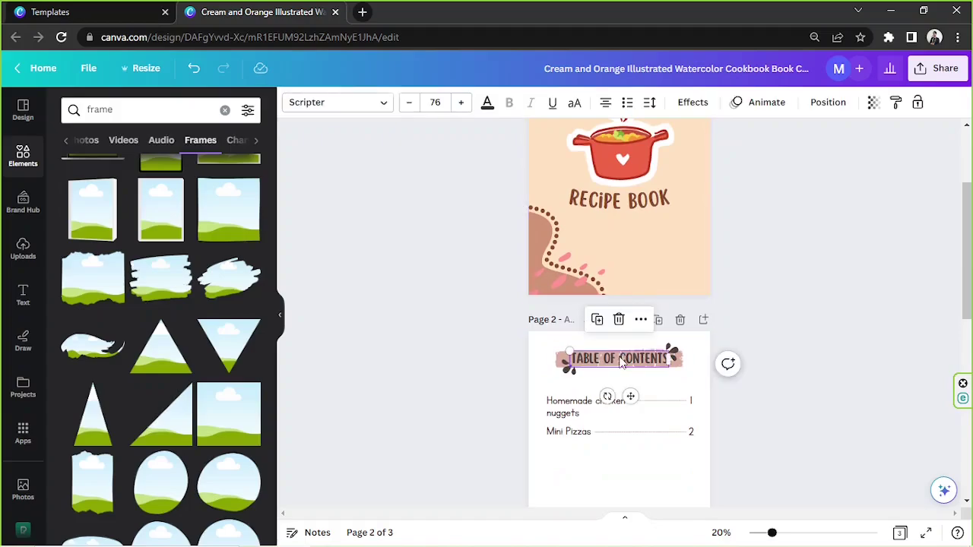
scroll(641, 321, "down", 5)
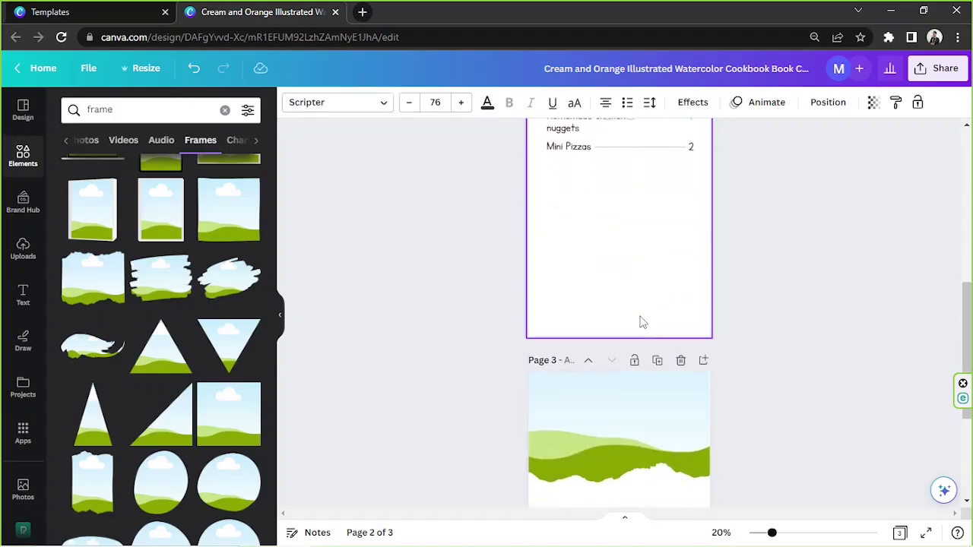
left_click(631, 382)
key("ctrl+v")
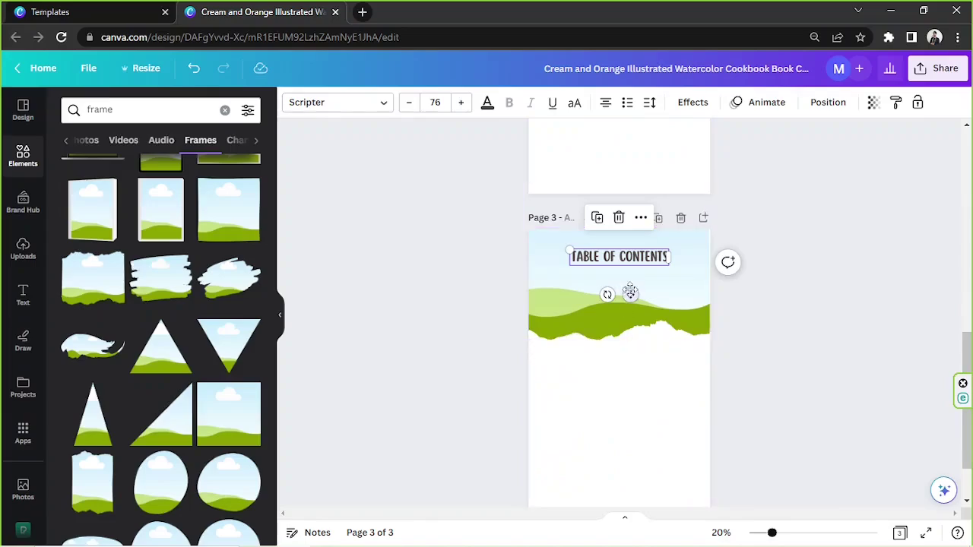
left_click_drag(630, 289, 633, 386)
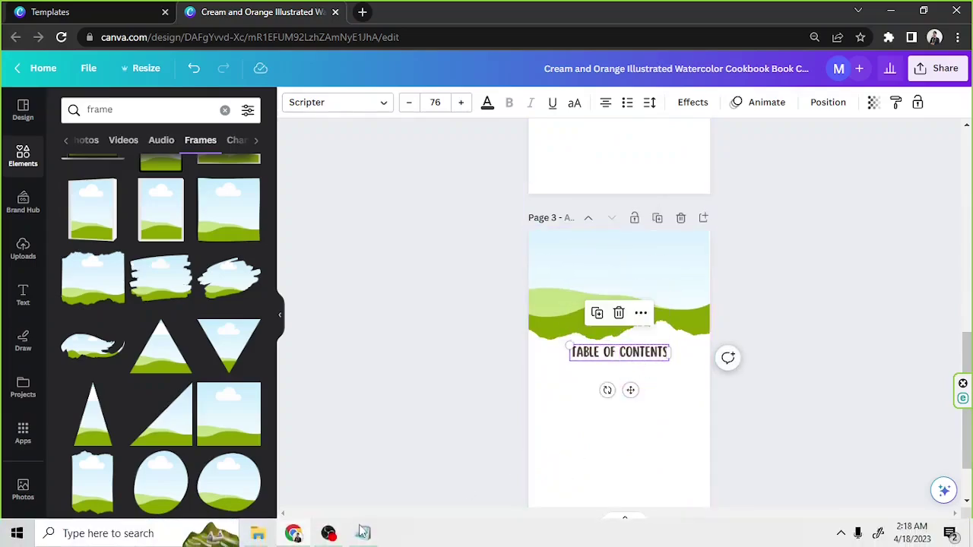
Copy the full "Homemade chicken nuggets" title text from the contents entry on page 2.
left_click(363, 533)
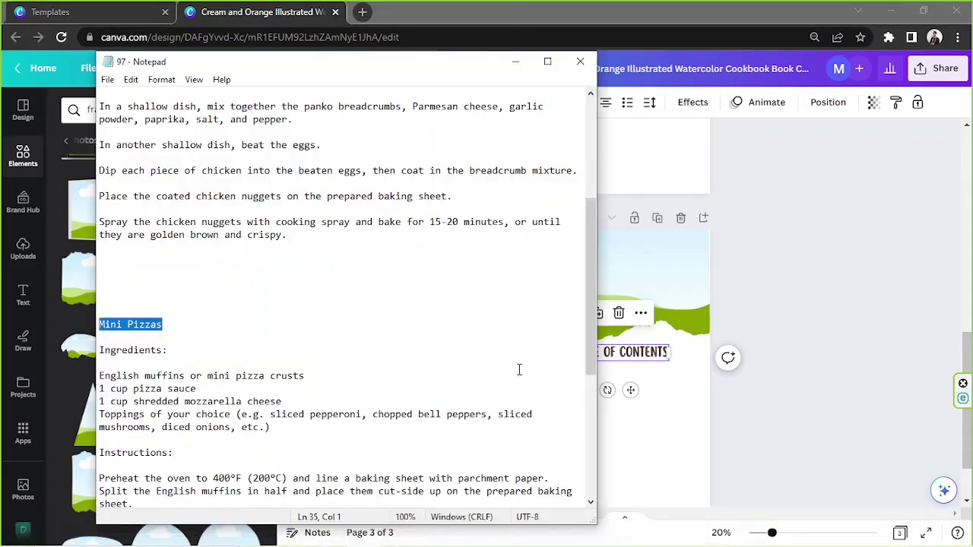
left_click(682, 304)
scroll(668, 298, "up", 5)
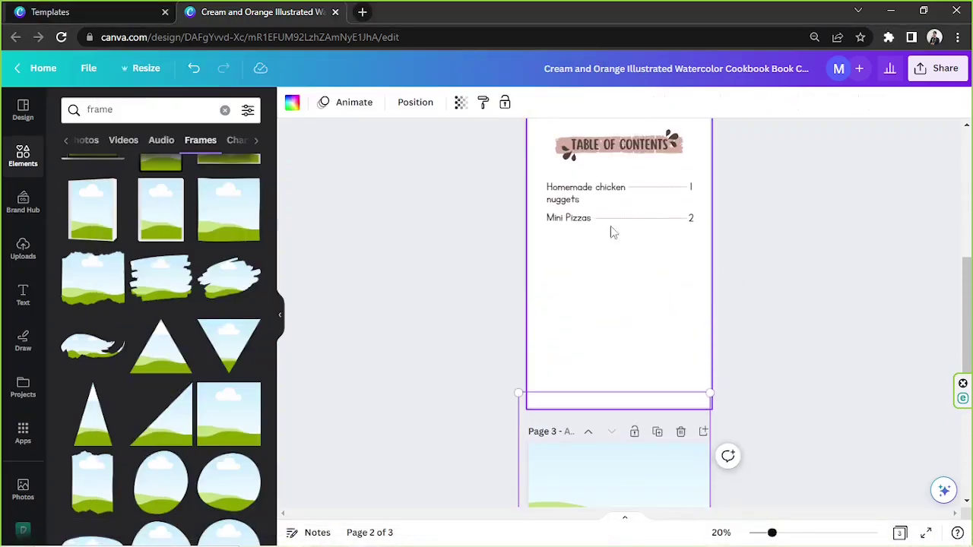
left_click(566, 196)
double_click(564, 198)
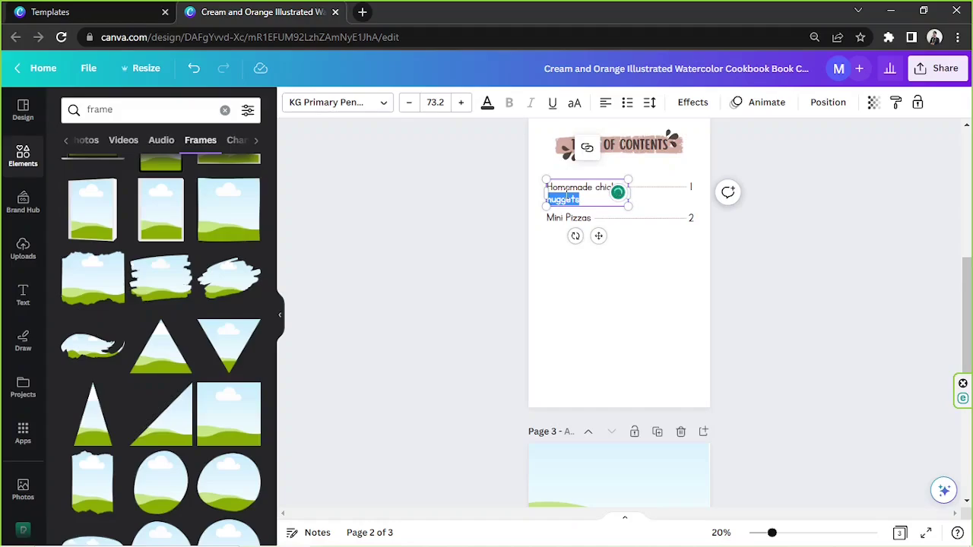
triple_click(567, 196)
scroll(589, 349, "down", 4)
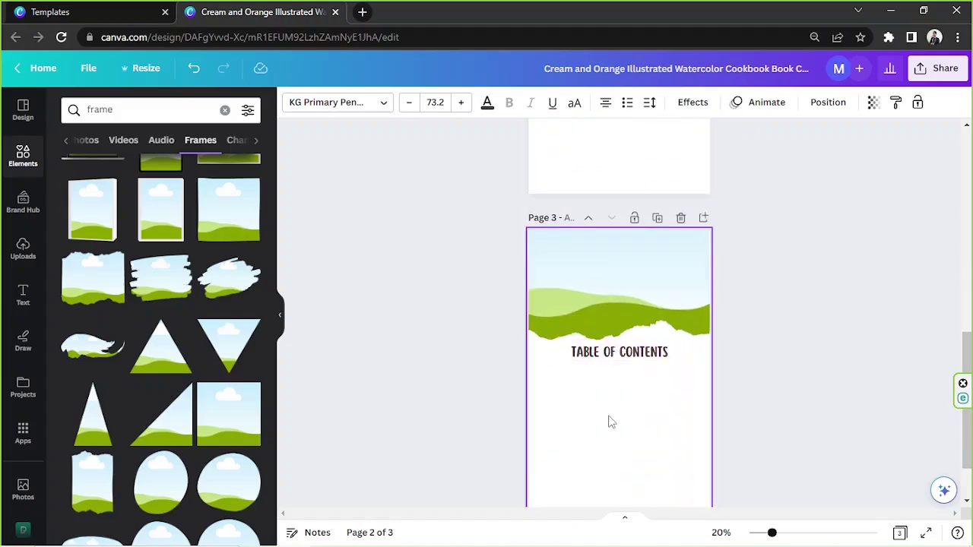
Replace page 3's heading with HOMEMADE CHICKEN NUGGETS, widen its text box to fit two lines and position it below the frame.
left_click(604, 364)
triple_click(605, 363)
type("HOMEMADE CHICKEN NUGGETS")
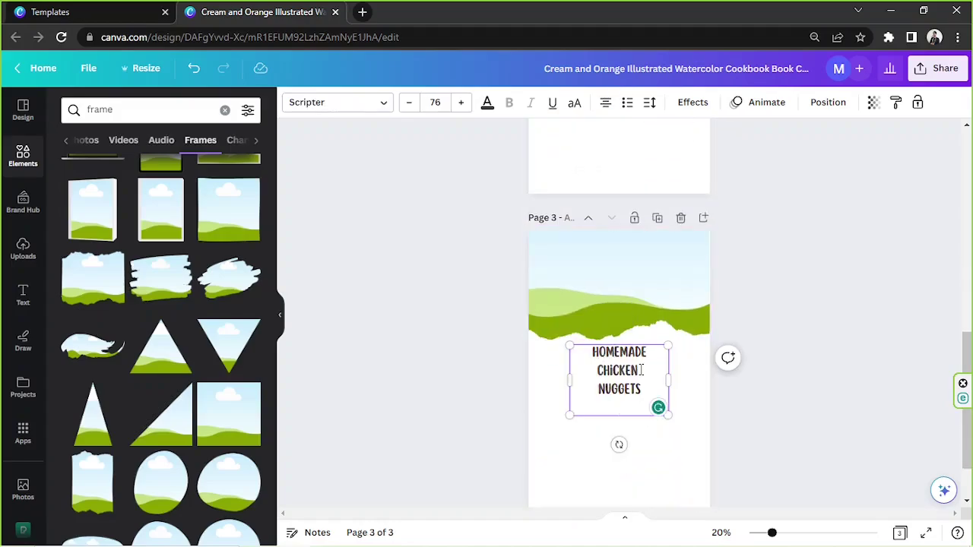
left_click_drag(563, 377, 528, 371)
left_click_drag(587, 397, 613, 404)
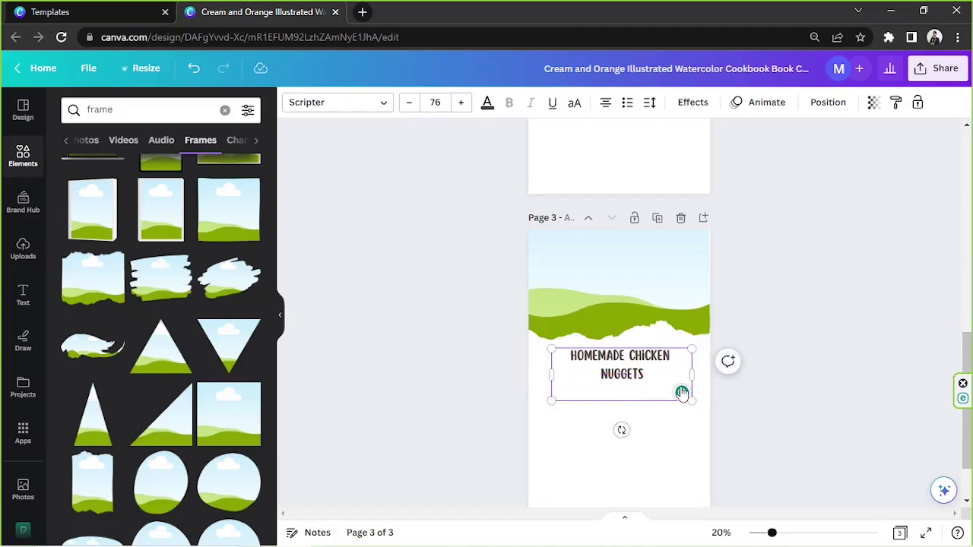
Move page 3's photo frame higher and widen the title's text box so it fits on one line just beneath the frame.
left_click(789, 312)
scroll(790, 306, "down", 2)
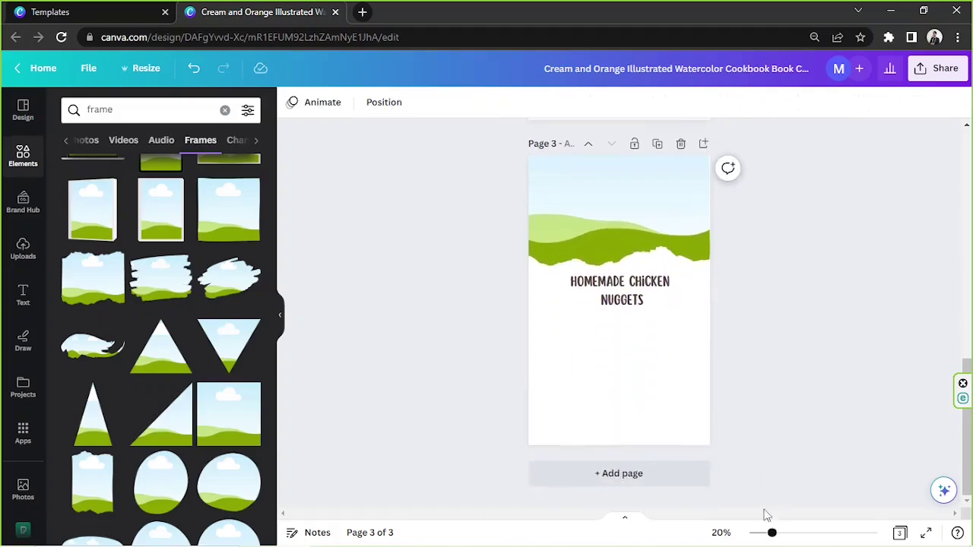
left_click(684, 255)
left_click_drag(684, 252, 680, 232)
mouse_move(646, 296)
left_mouse_down()
mouse_move(646, 277)
mouse_move(817, 304)
mouse_move(636, 288)
left_mouse_up()
left_click(744, 278)
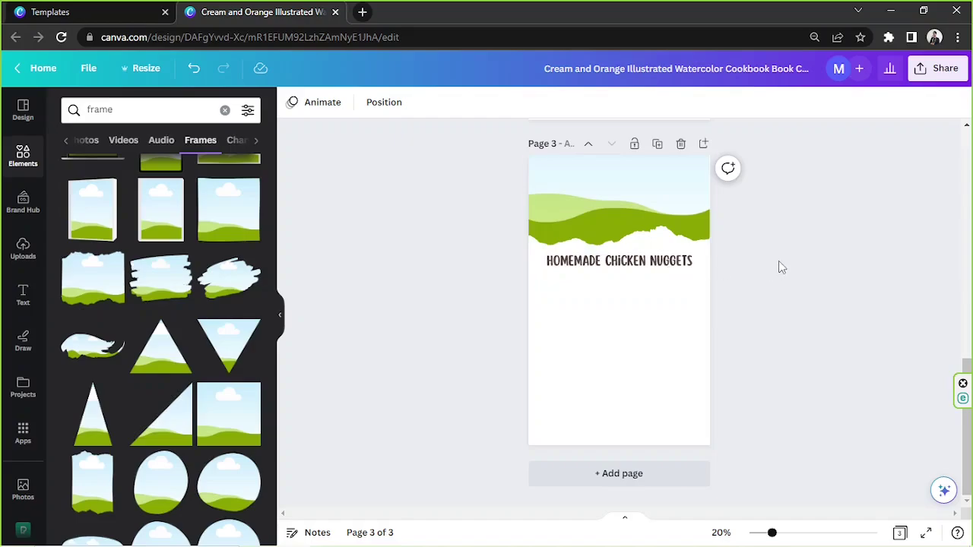
Copy the pink brush stroke behind the TABLE OF CONTENTS heading on page 2 and place it over page 3's title.
scroll(778, 259, "up", 6)
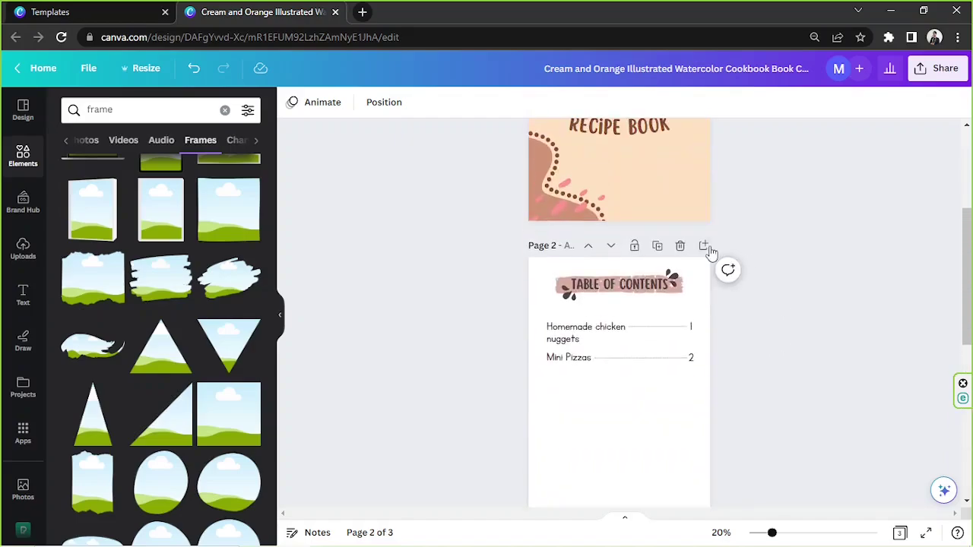
left_click(681, 368)
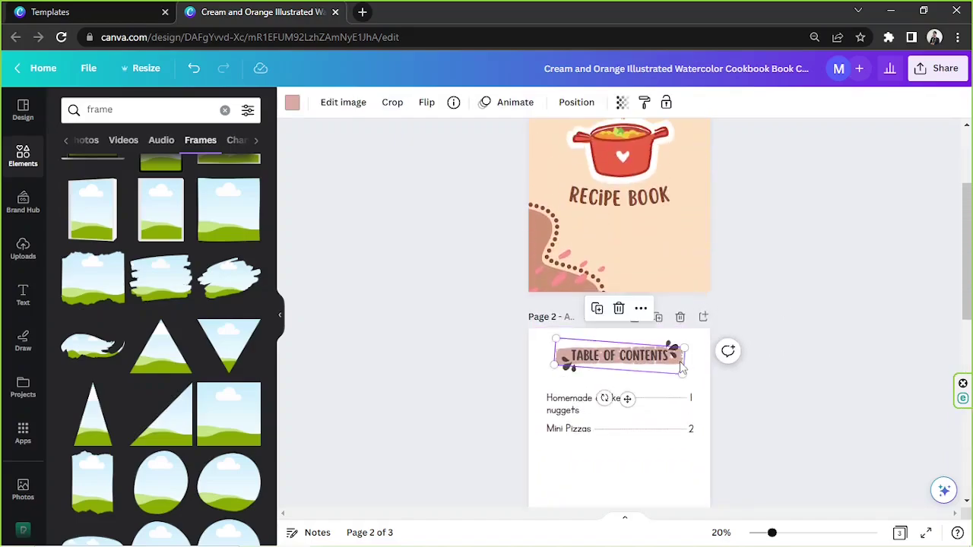
key("ctrl+c")
scroll(675, 348, "down", 4)
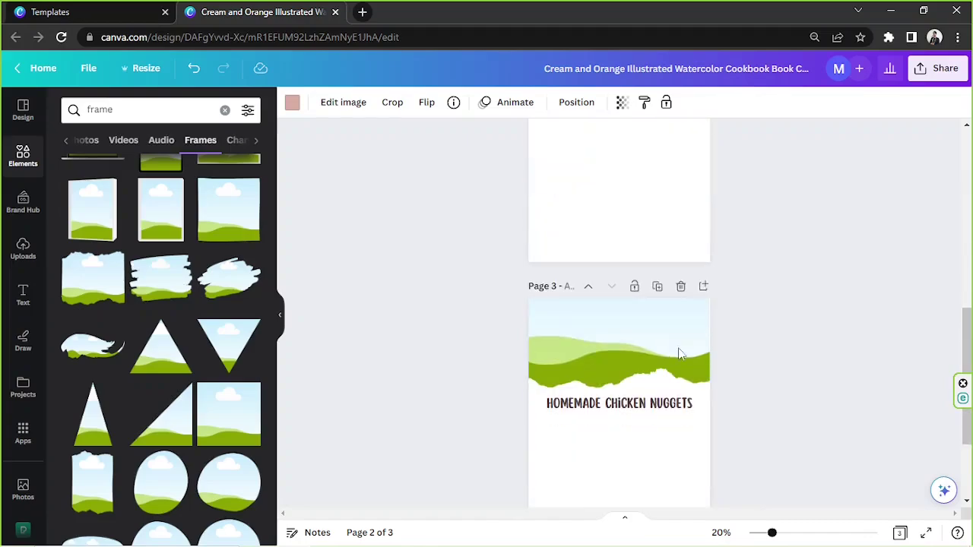
left_click(643, 411)
key("ctrl+v")
left_click_drag(622, 332, 607, 412)
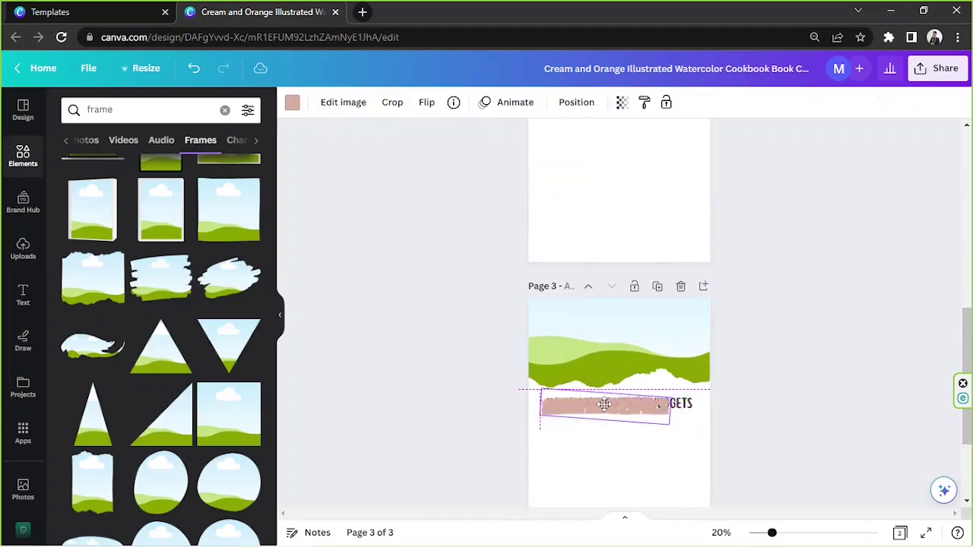
Enlarge the brush stroke to about 1235 px wide so it spans the whole title, and send it to the back.
left_click_drag(773, 534, 795, 534)
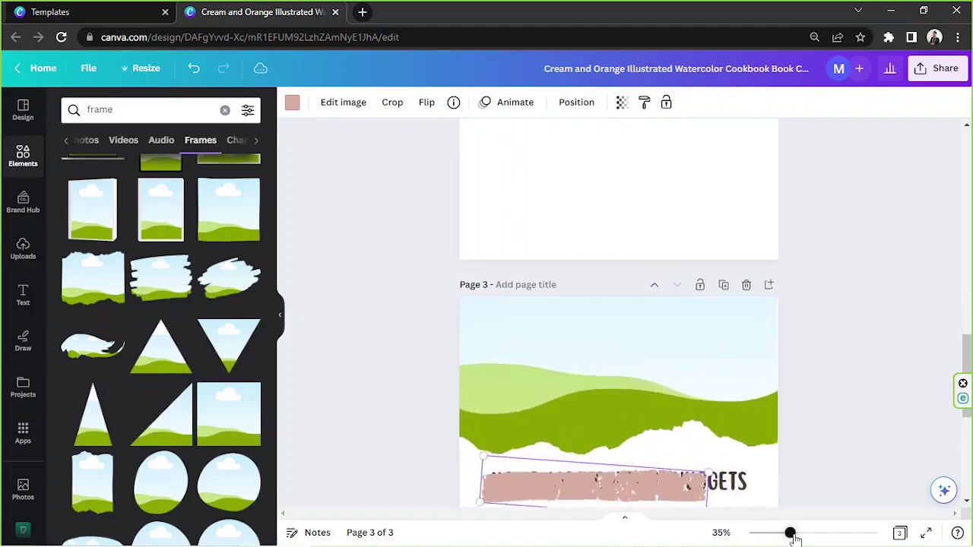
scroll(708, 415, "down", 2)
left_click_drag(722, 417, 736, 399)
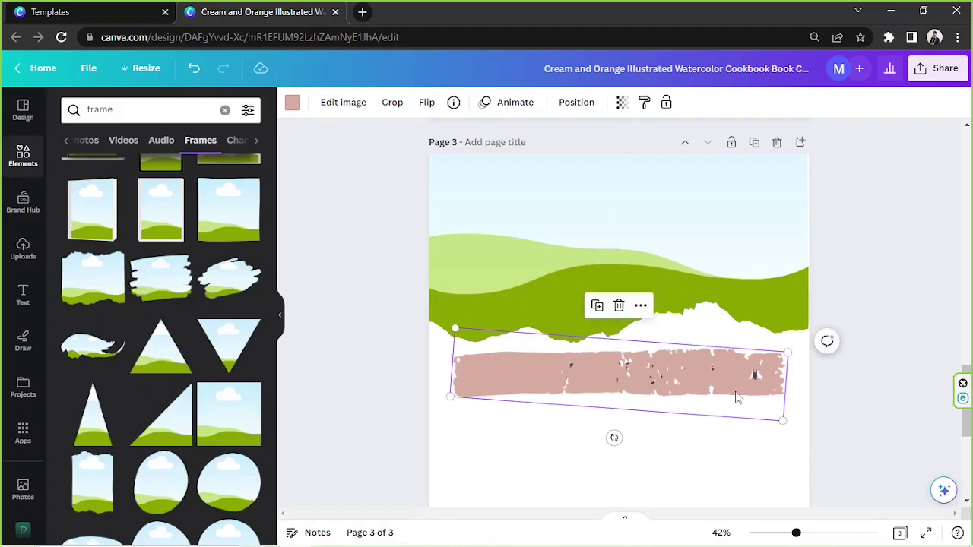
left_click(576, 102)
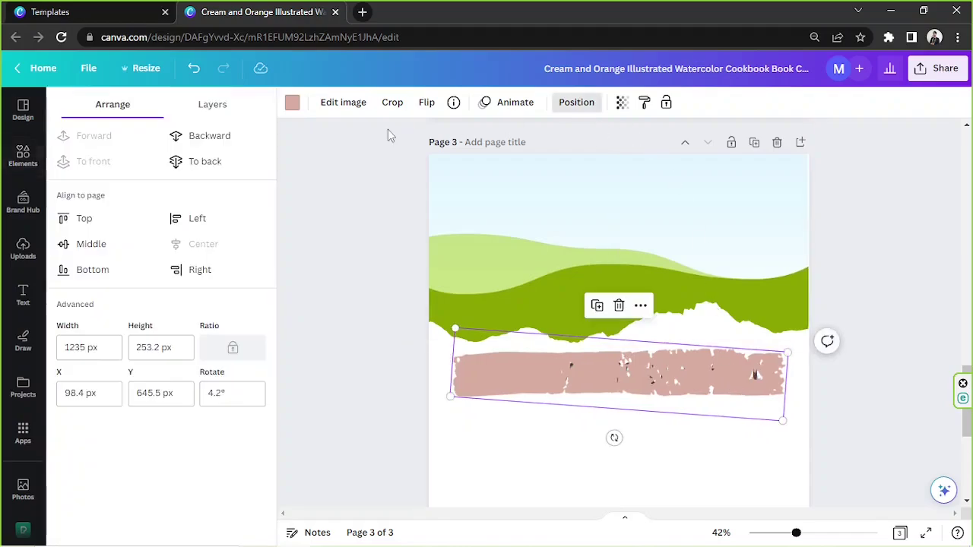
left_click(229, 163)
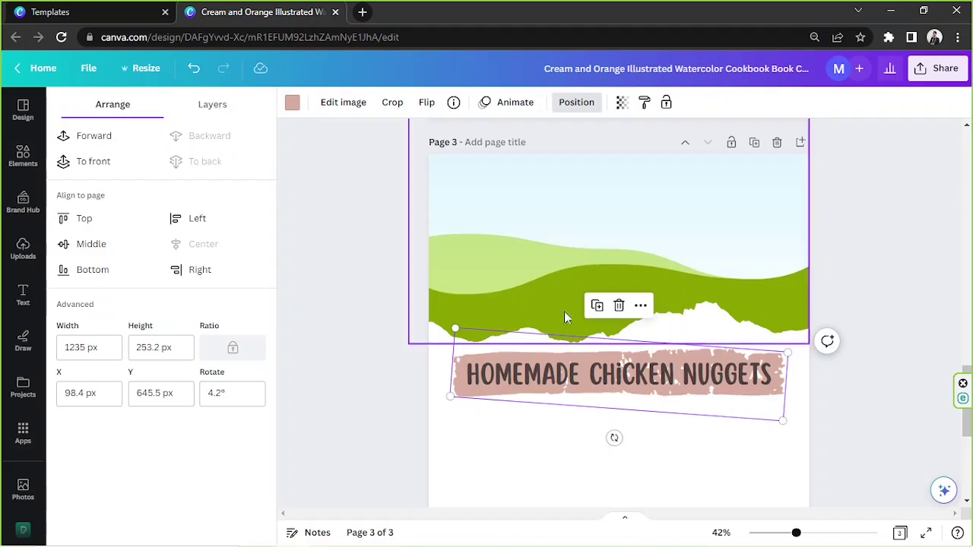
left_click(817, 302)
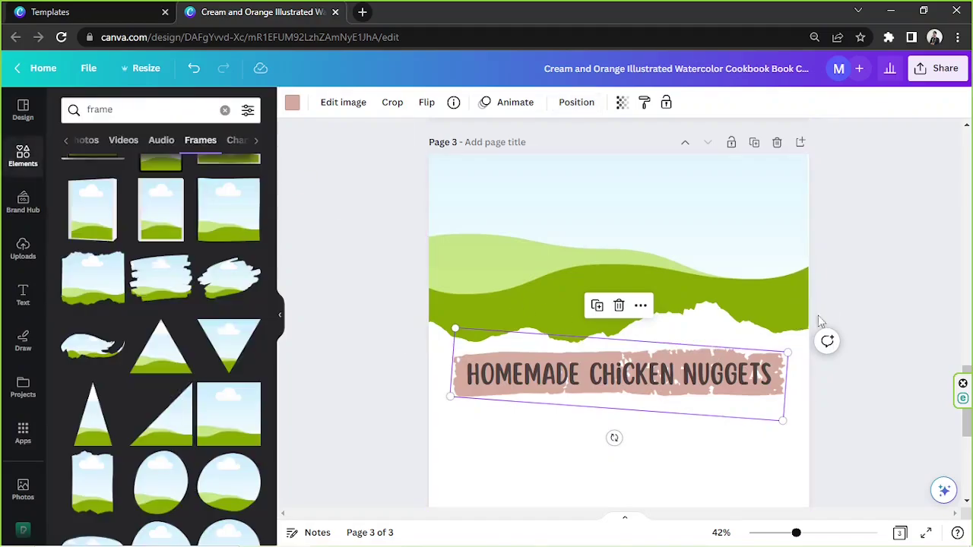
Recolor the brush stroke behind the title with a custom light orange.
left_click(292, 103)
left_click(178, 180)
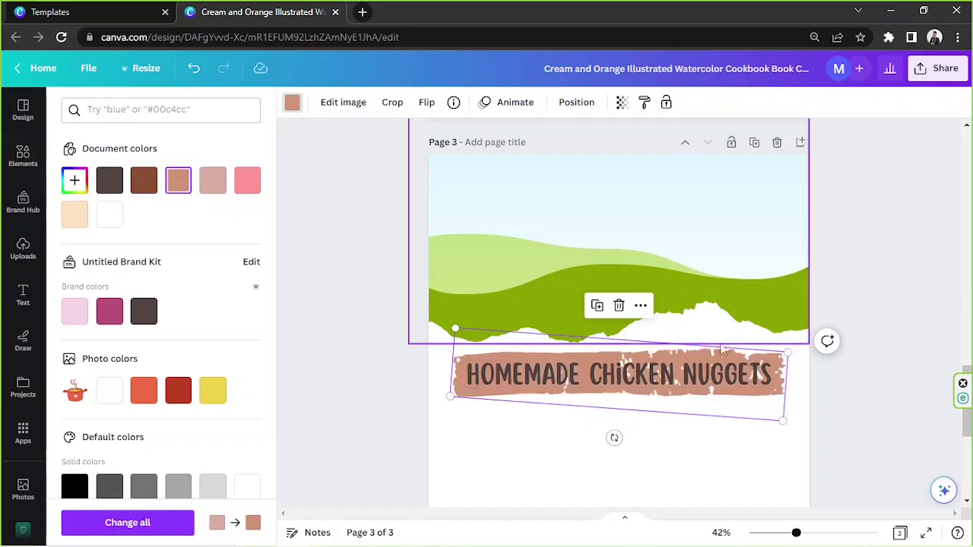
left_click(79, 216)
left_click(75, 181)
left_click_drag(116, 213, 181, 199)
left_click(842, 278)
Try filling page 3's frame with the ChatGPT screenshot from the uploads, and undo the placement.
scroll(841, 277, "down", 2)
left_click_drag(796, 533, 778, 532)
left_click(657, 254)
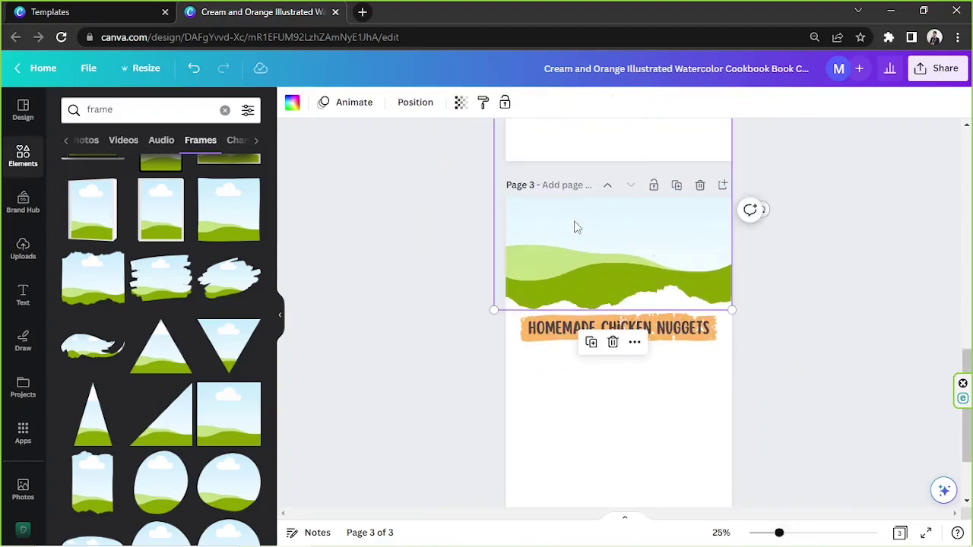
left_click(19, 254)
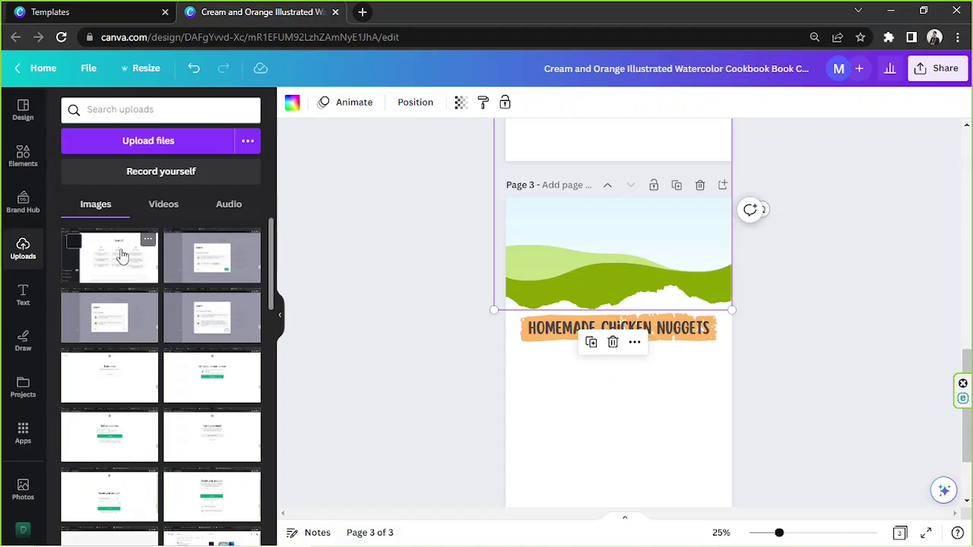
left_click(165, 140)
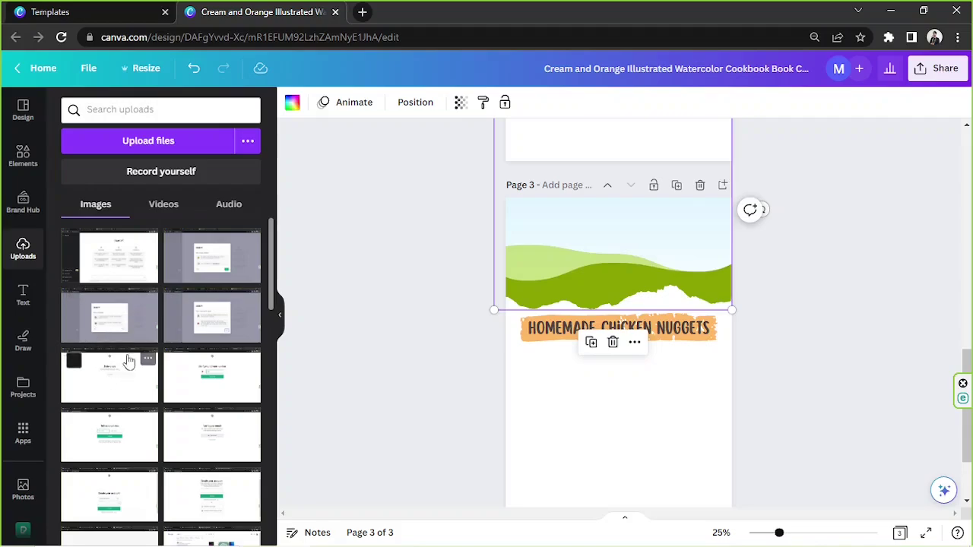
left_click_drag(122, 258, 174, 293)
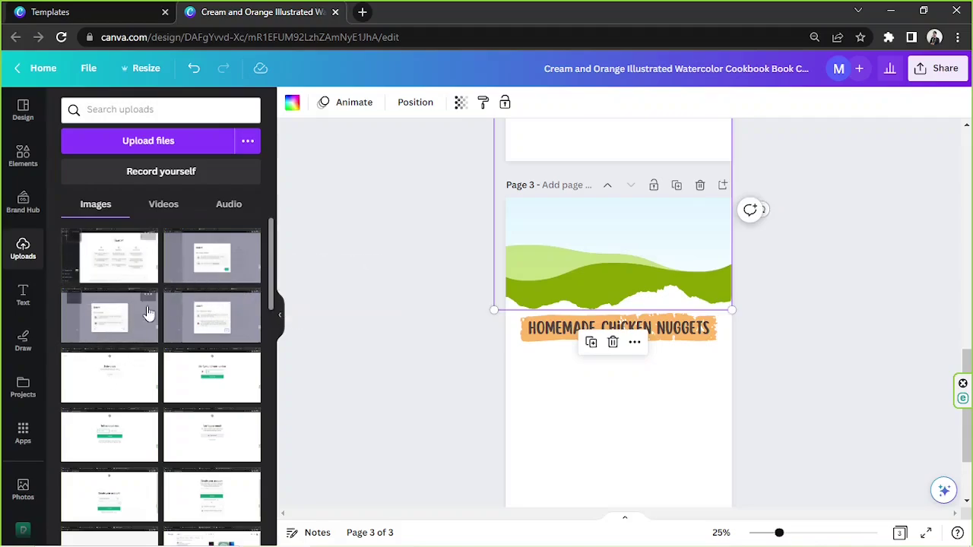
scroll(174, 380, "down", 2)
left_click_drag(166, 500, 525, 290)
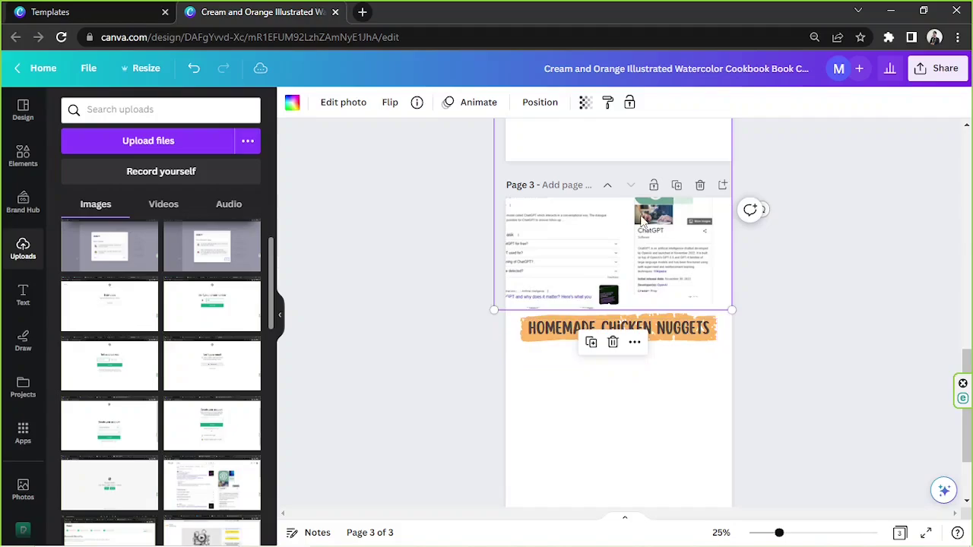
key("ctrl+z")
left_click(792, 327)
scroll(792, 327, "down", 1)
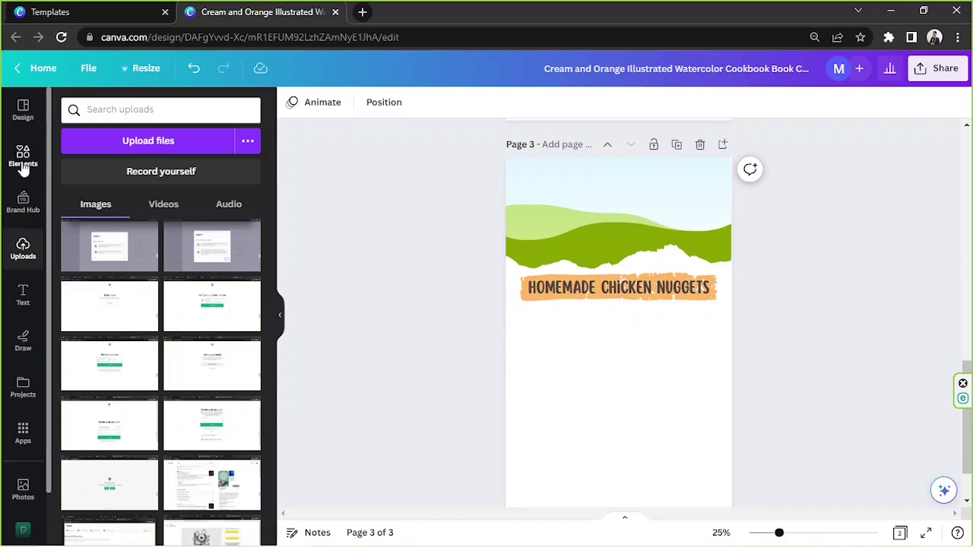
Open the Pexels photo library from the apps that offer content and browse its free images.
scroll(23, 160, "down", 2)
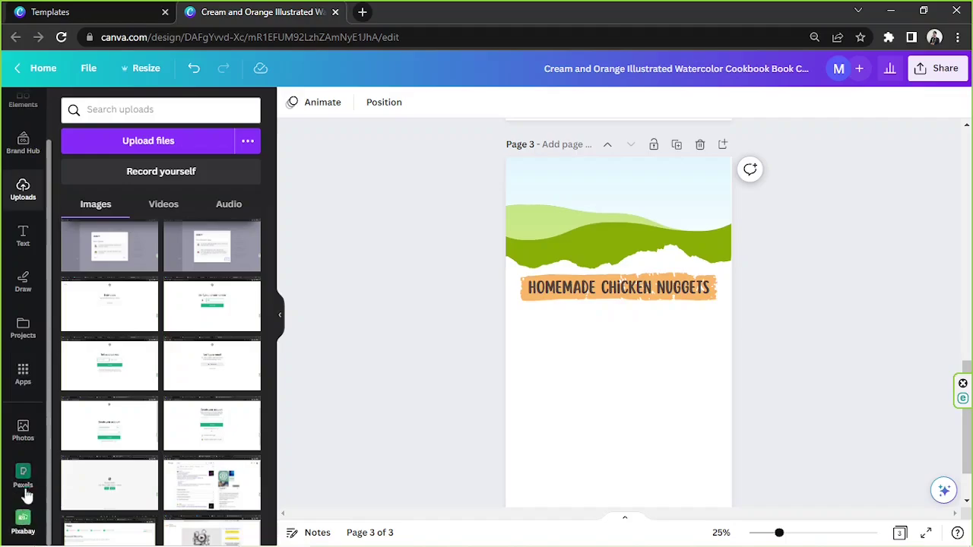
left_click(21, 386)
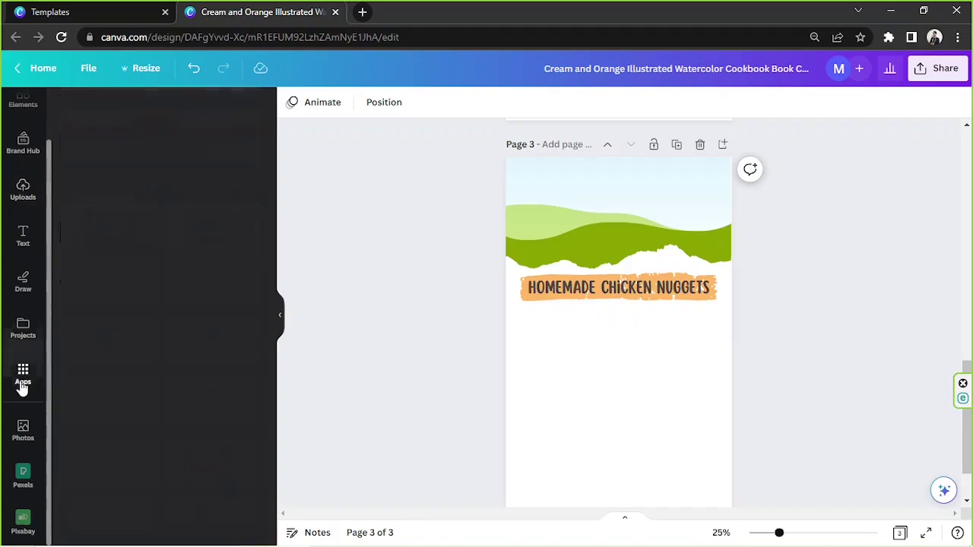
scroll(175, 232, "down", 2)
scroll(175, 232, "down", 3)
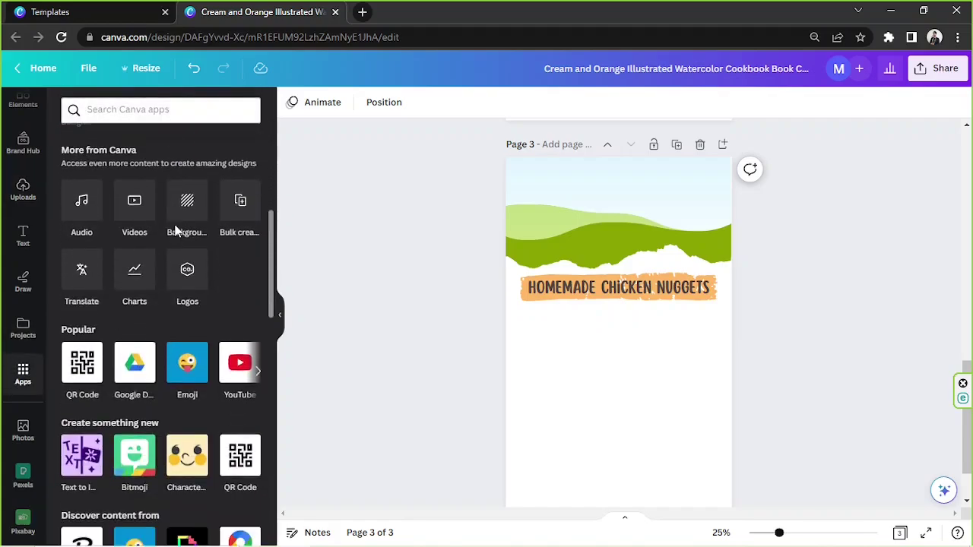
scroll(174, 231, "down", 4)
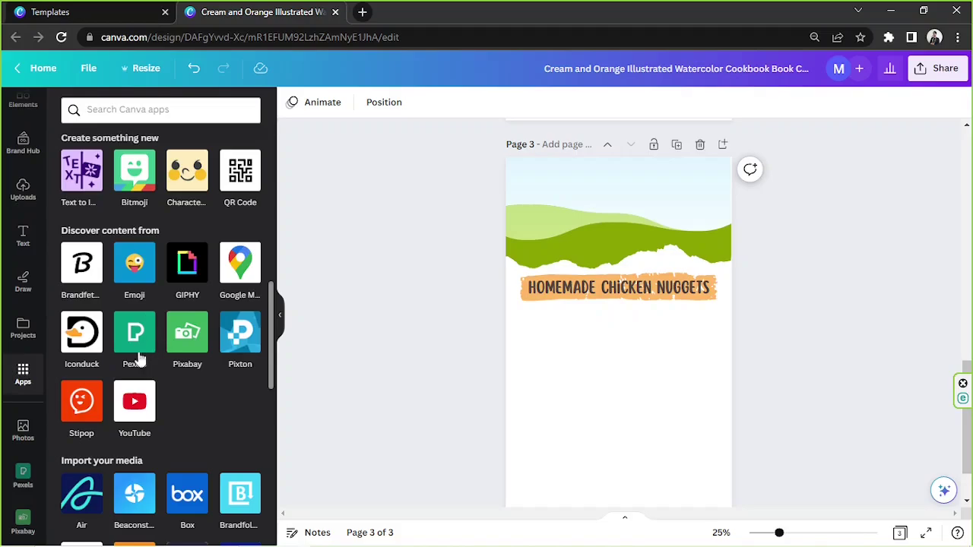
left_click(134, 338)
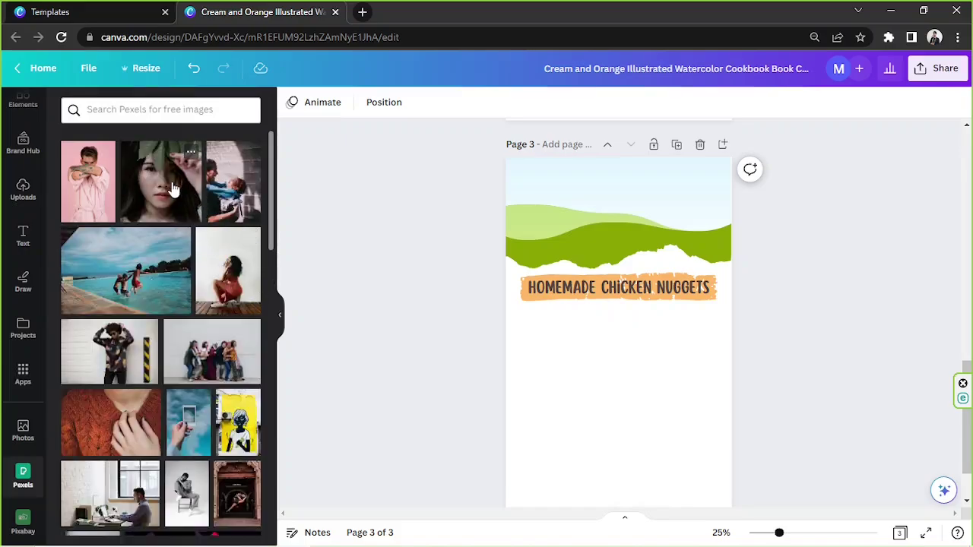
scroll(191, 196, "down", 5)
scroll(191, 196, "up", 5)
Search Pexels for "chicken nuggets".
left_click(124, 109)
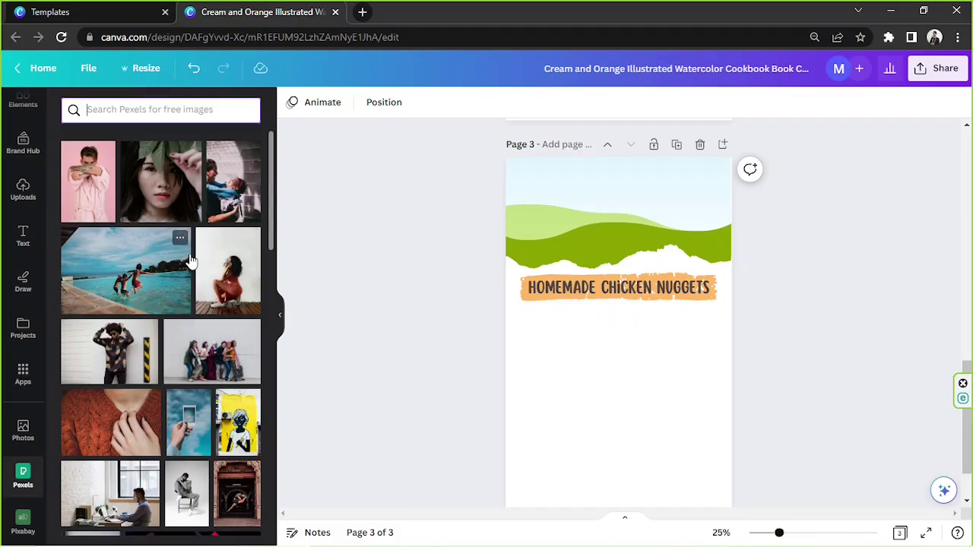
scroll(460, 256, "up", 10)
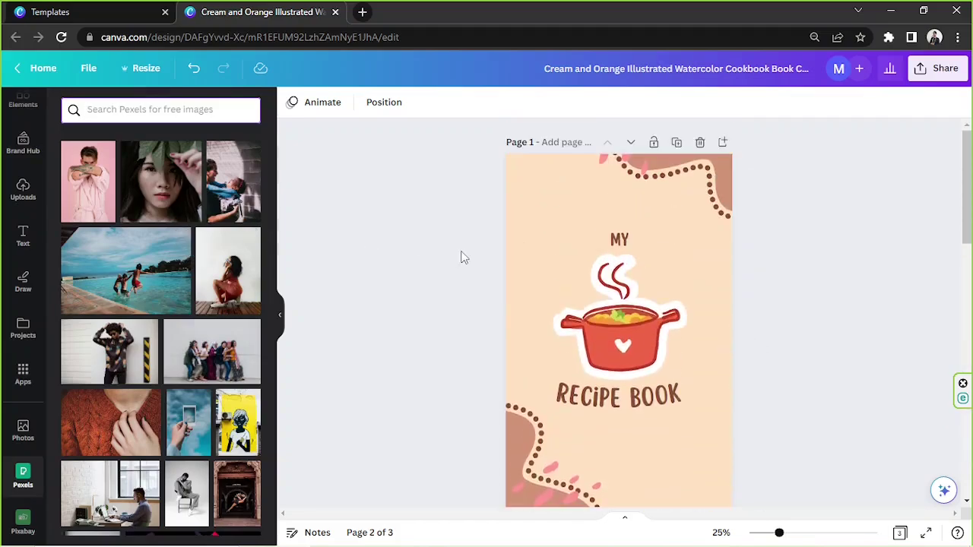
scroll(461, 257, "down", 5)
scroll(463, 257, "down", 5)
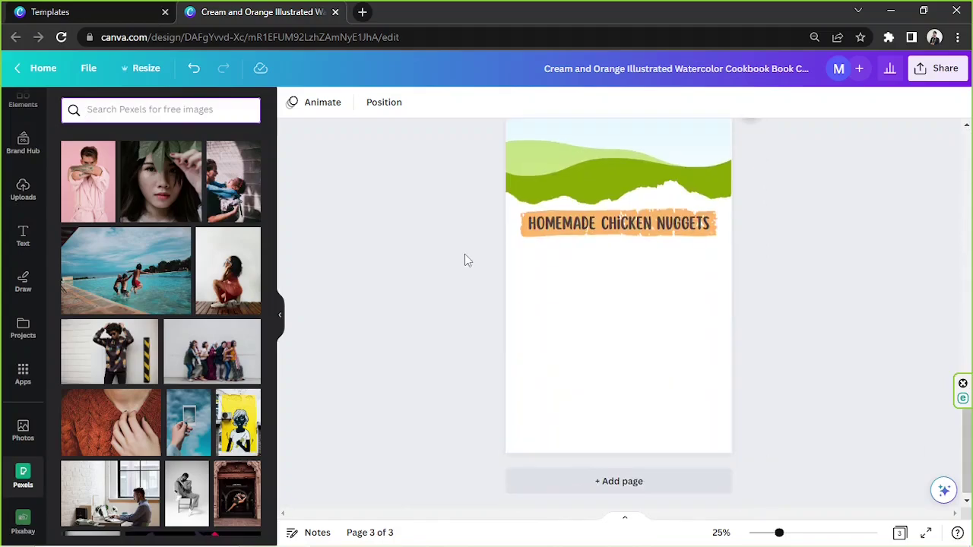
scroll(465, 258, "up", 2)
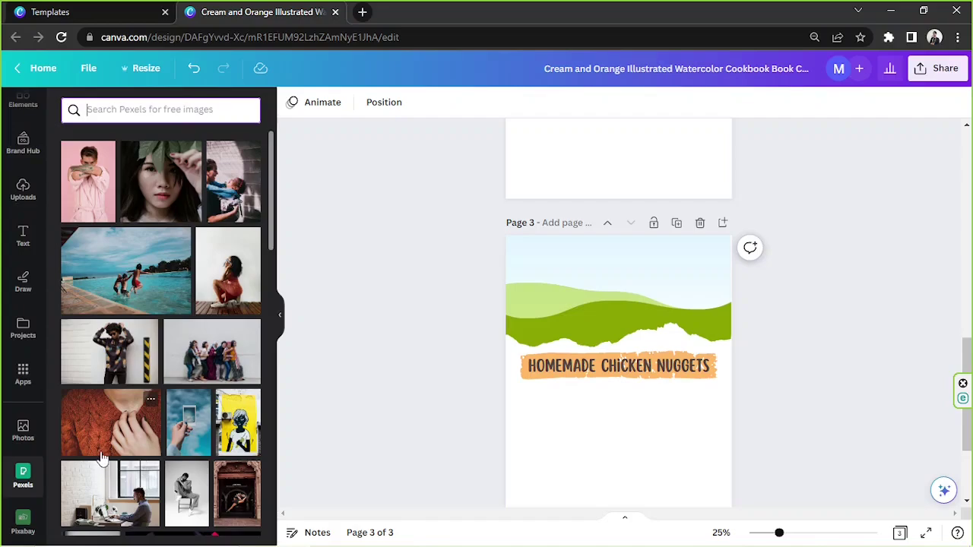
type("c")
key("BackSpace")
type("chicken nugge")
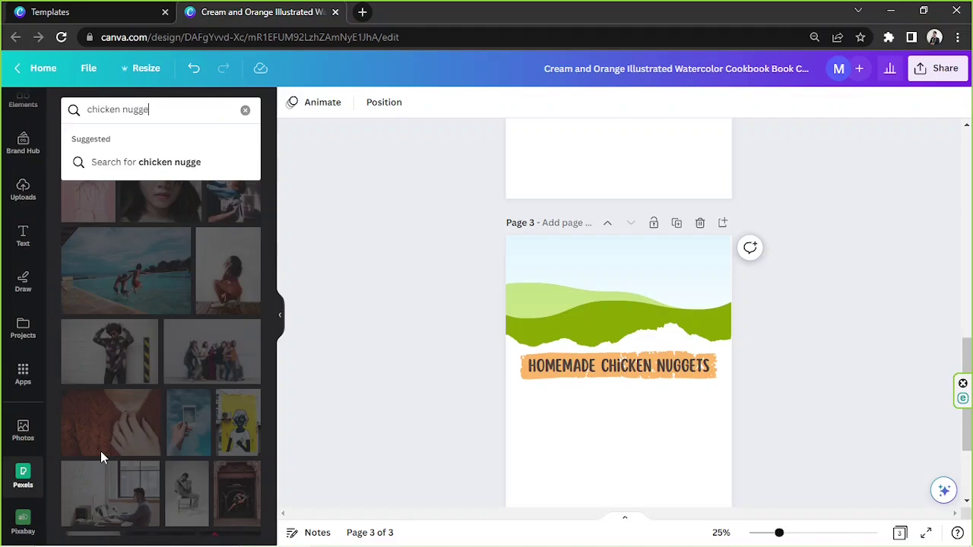
type("ts")
key("Return")
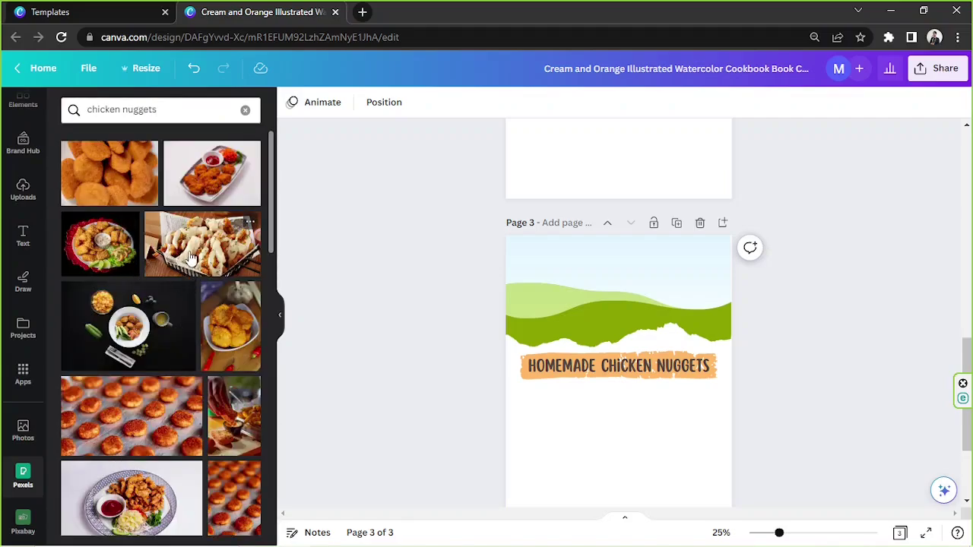
Fill page 3's frame with the photo of nuggets and red sauce on a rectangular plate, and check its crop.
left_click_drag(191, 259, 121, 253)
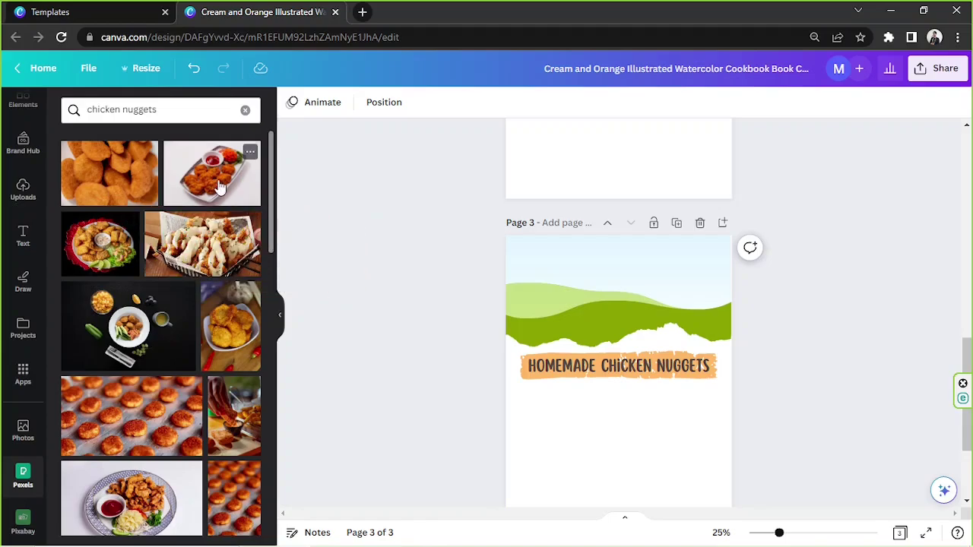
left_click_drag(218, 188, 601, 297)
double_click(546, 275)
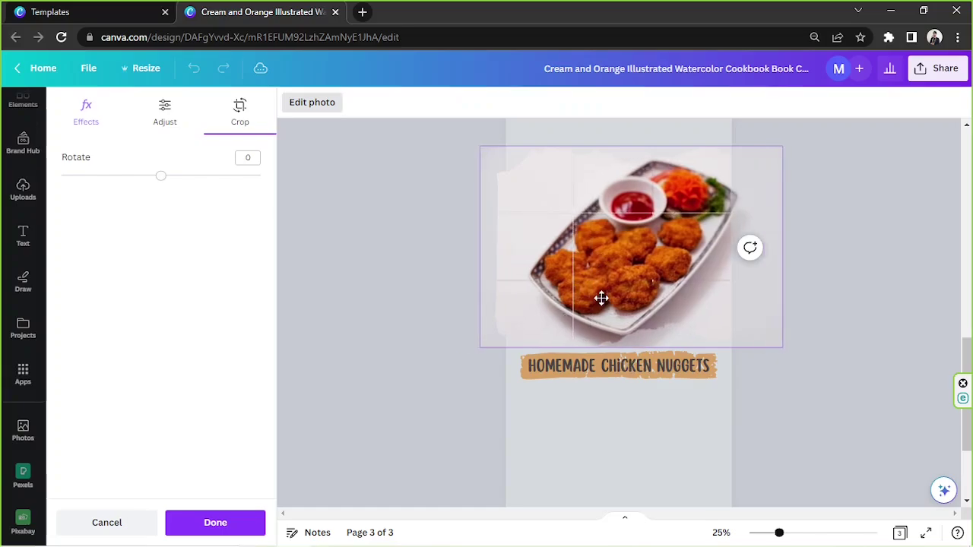
left_click(401, 187)
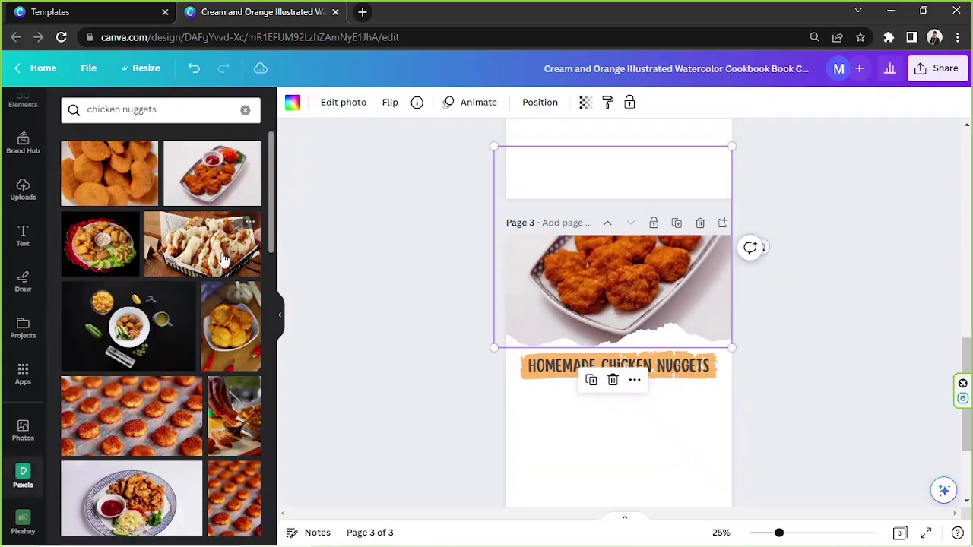
Look through more nugget photos and delete both the placed photo and its frame from page 3.
scroll(224, 260, "down", 4)
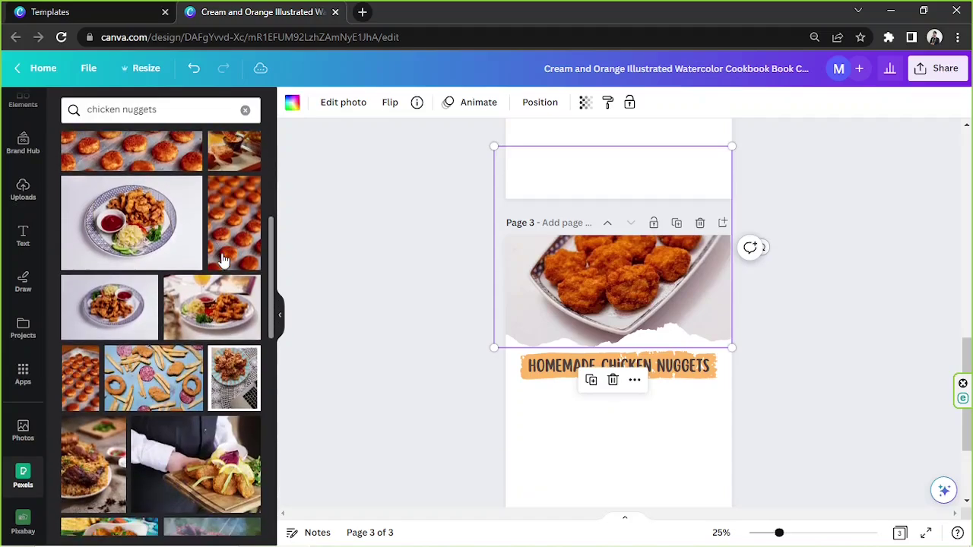
scroll(224, 261, "down", 2)
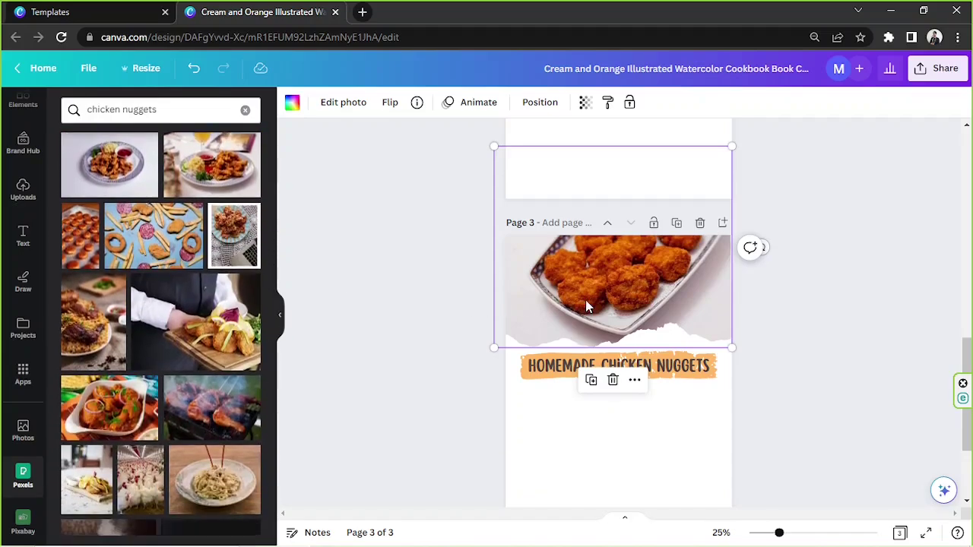
key("Delete")
key("Delete")
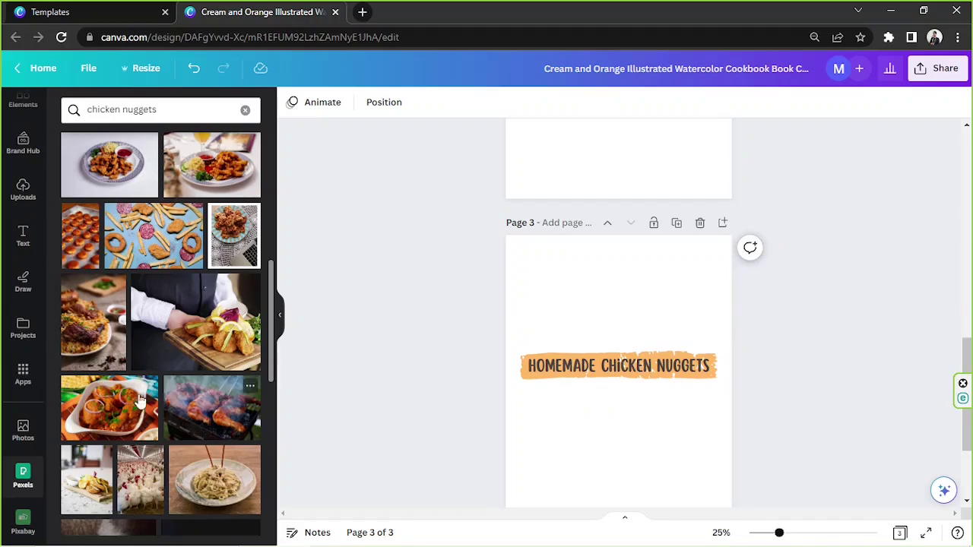
Place the fried chicken and fries photo with the yellow background above page 3's title and enlarge it to the page width.
scroll(139, 400, "down", 2)
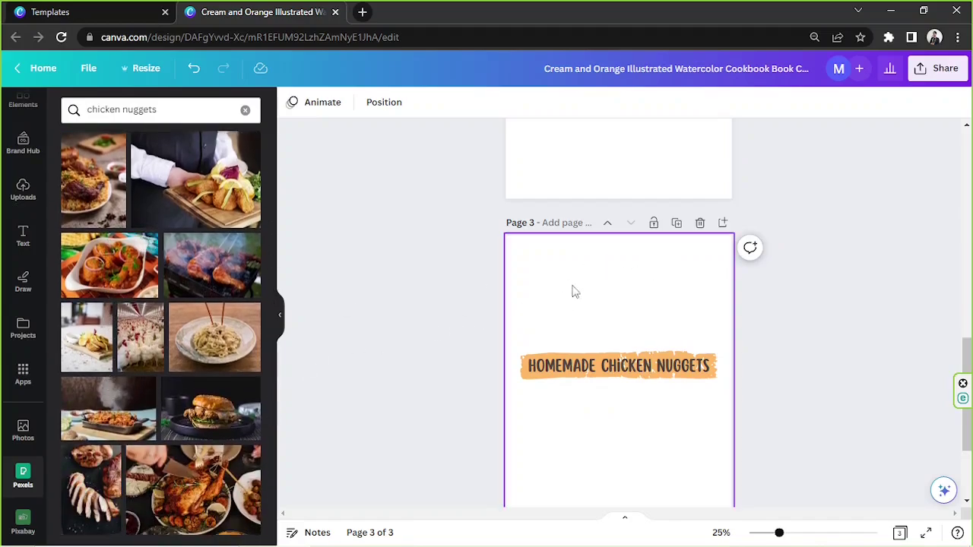
scroll(243, 359, "down", 3)
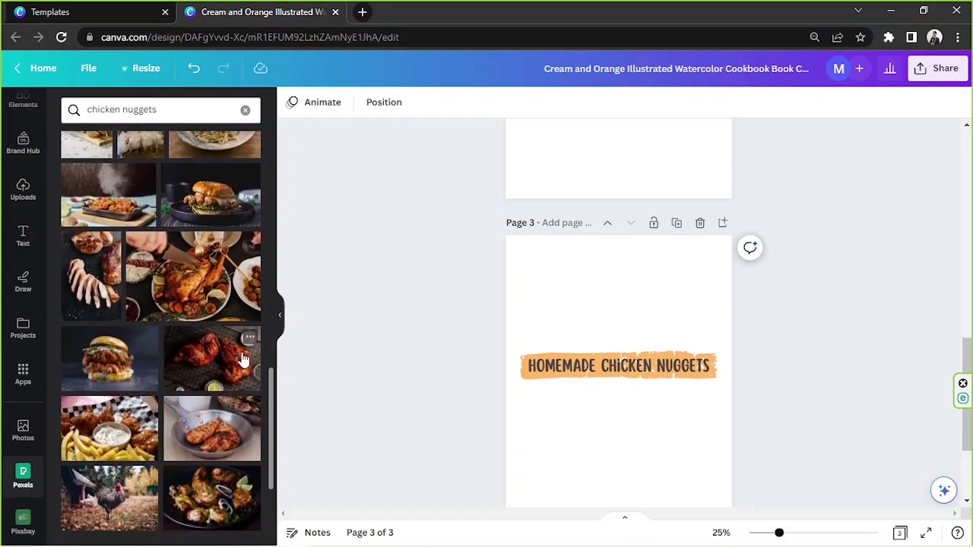
scroll(244, 359, "down", 1)
scroll(251, 357, "down", 3)
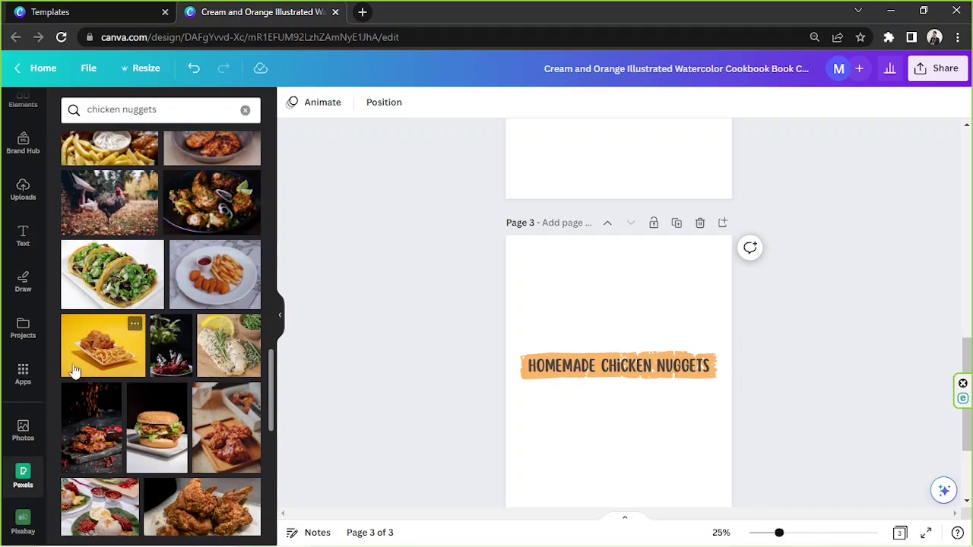
left_click(102, 346)
left_click_drag(659, 462, 636, 315)
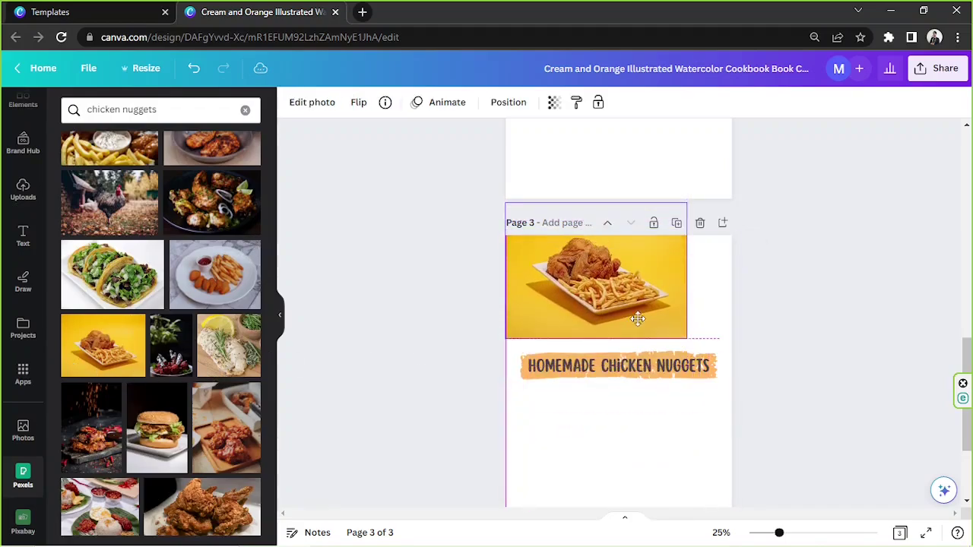
left_click_drag(687, 270, 731, 272)
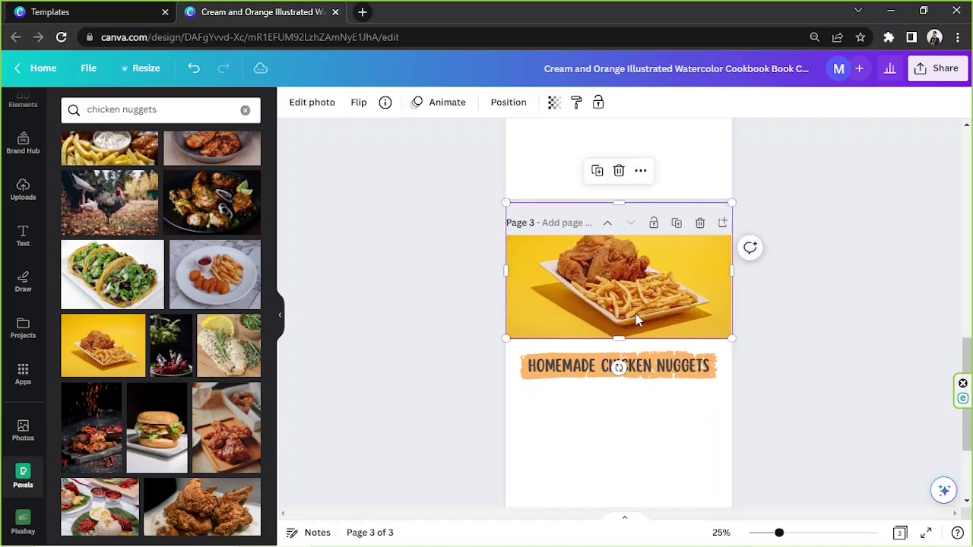
Try different vertical crop positions for the fried chicken and fries photo on page 3.
double_click(632, 280)
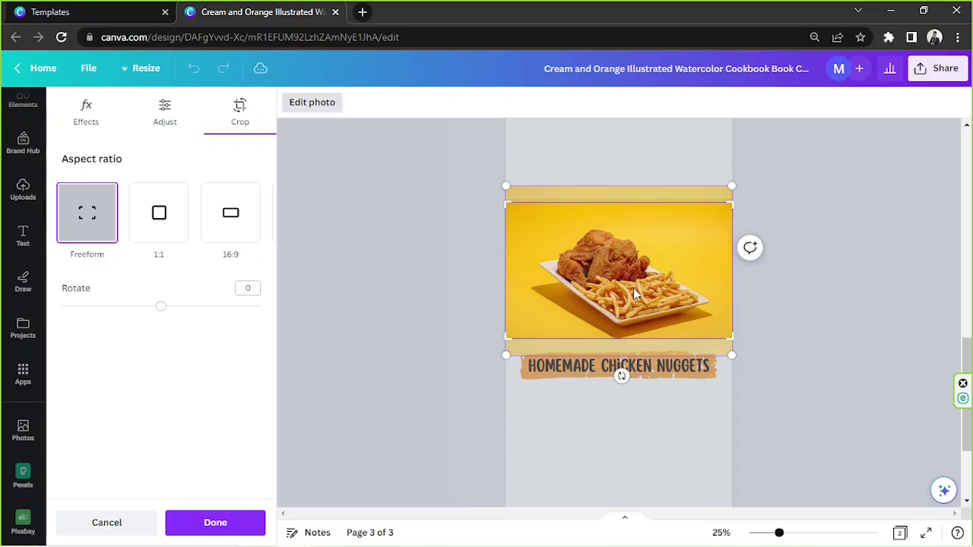
left_click_drag(633, 288, 633, 308)
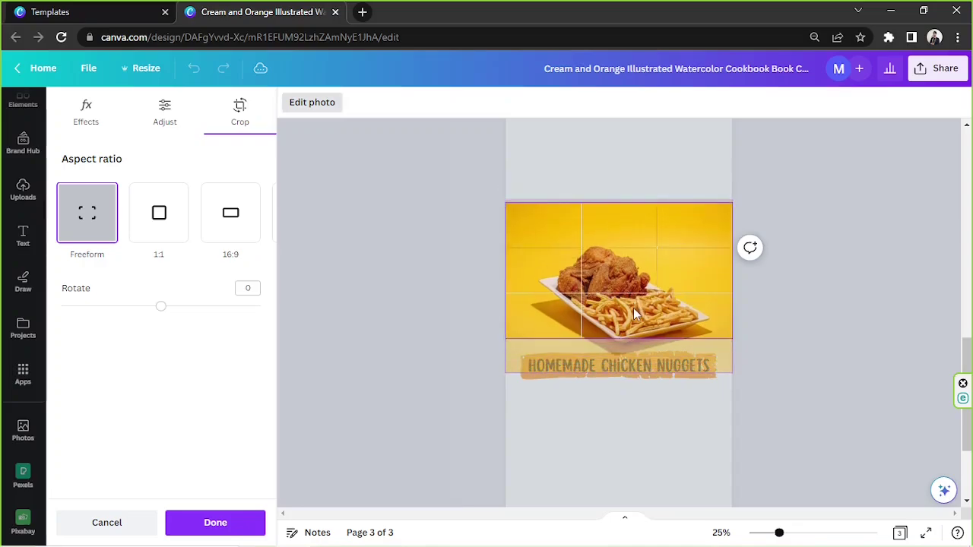
left_click(341, 149)
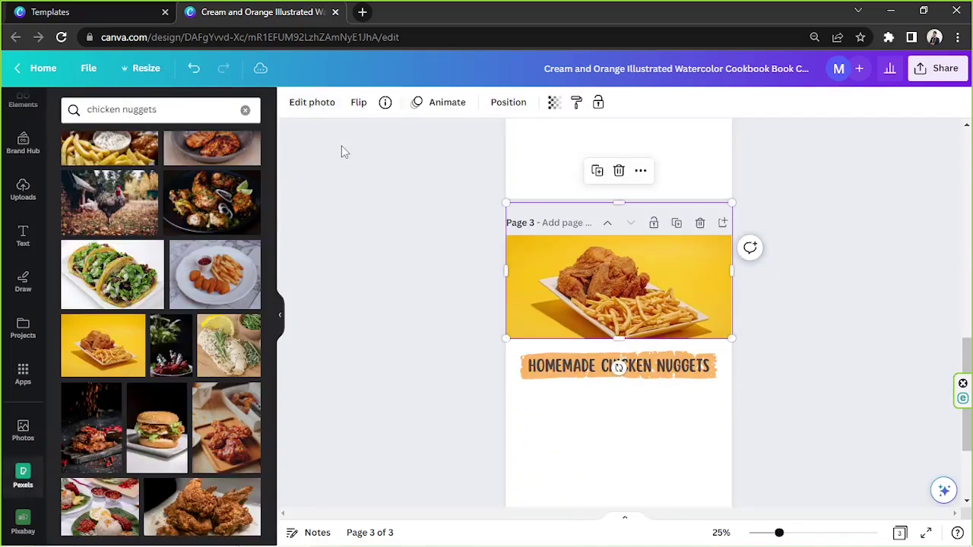
double_click(579, 293)
left_click_drag(581, 289, 586, 274)
left_click(816, 348)
left_click(817, 348)
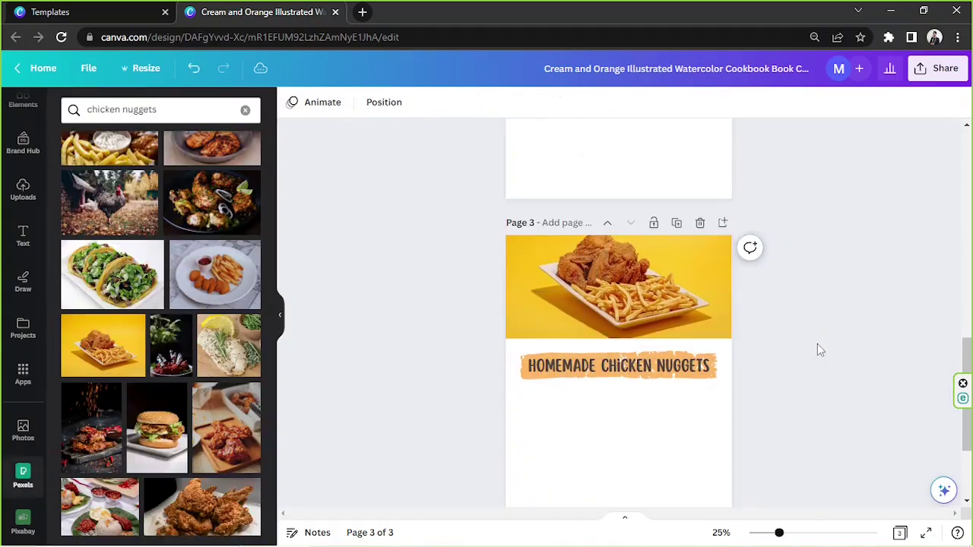
left_click(653, 287)
double_click(651, 287)
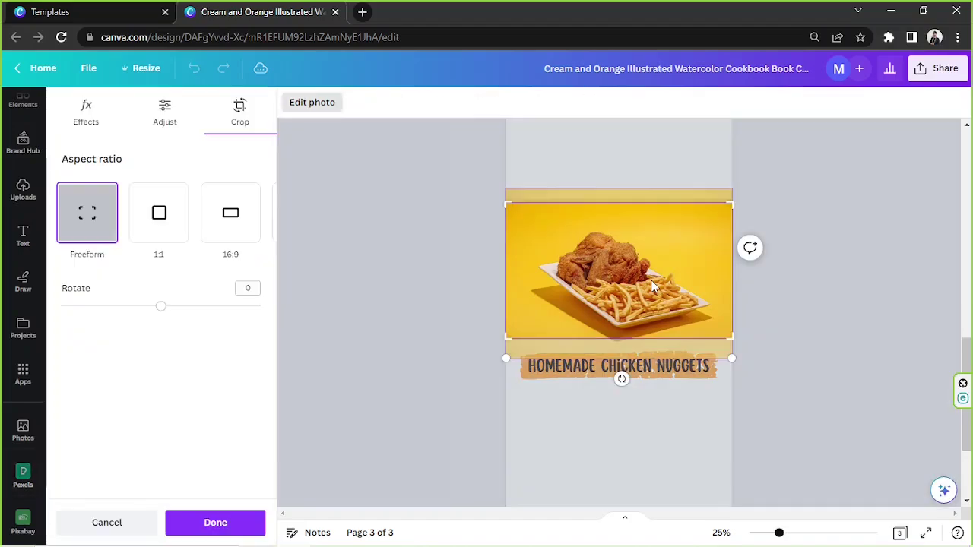
left_click(829, 362)
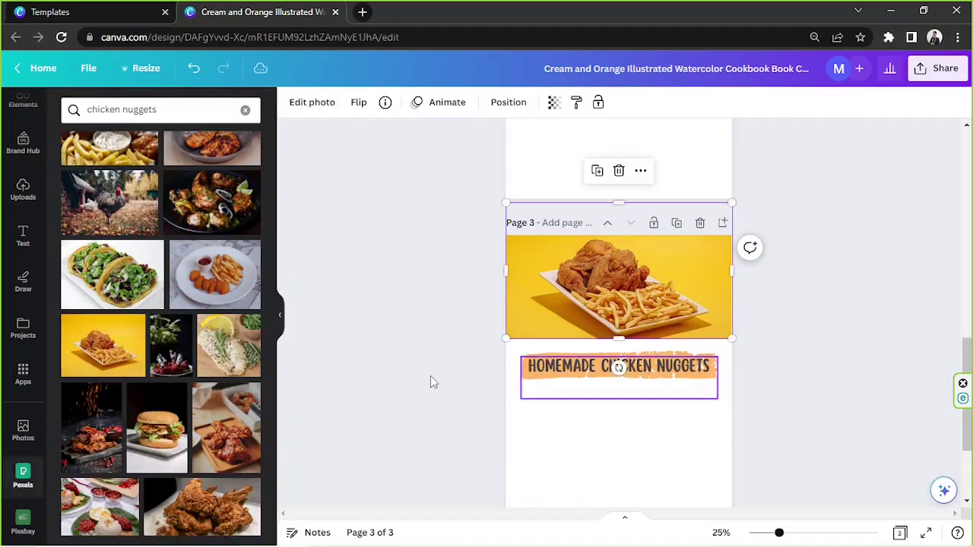
Try the close-up fried chicken photo on page 3, and replace it with the chicken in a red-checkered basket.
scroll(215, 352, "down", 2)
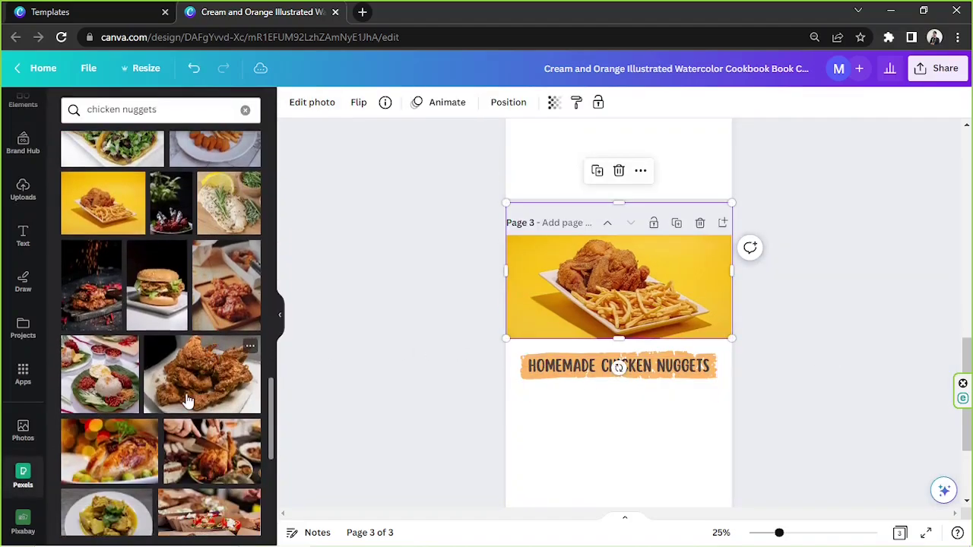
left_click_drag(188, 401, 532, 334)
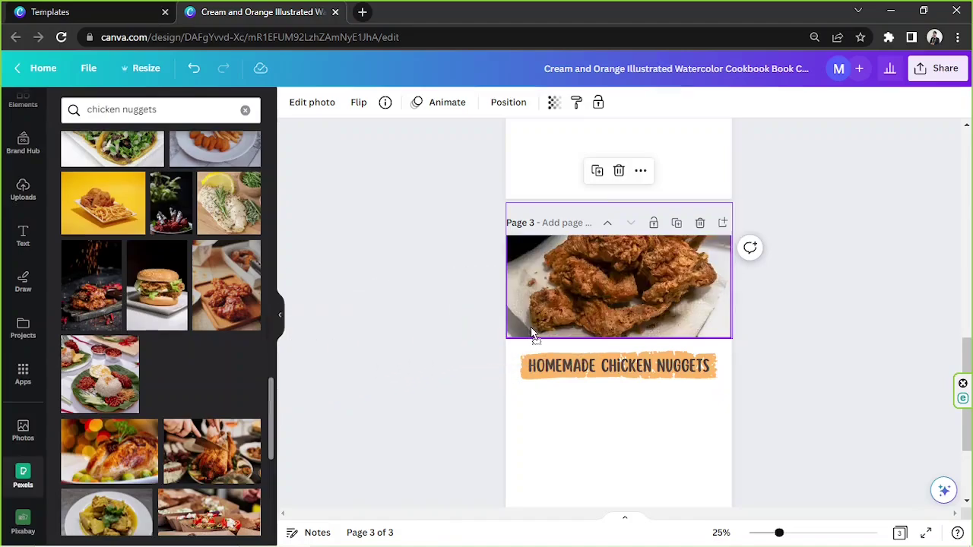
scroll(182, 369, "down", 3)
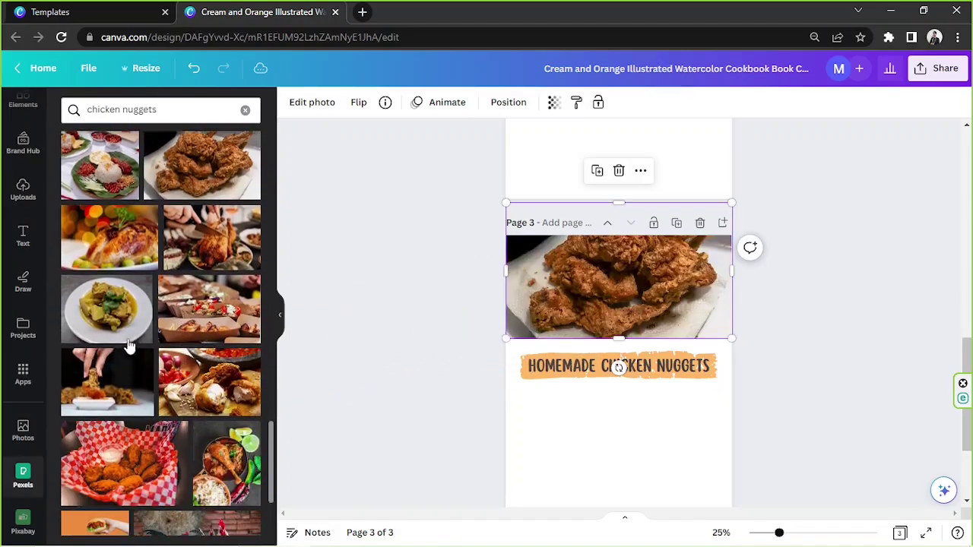
scroll(125, 342, "down", 2)
left_click_drag(124, 334, 614, 300)
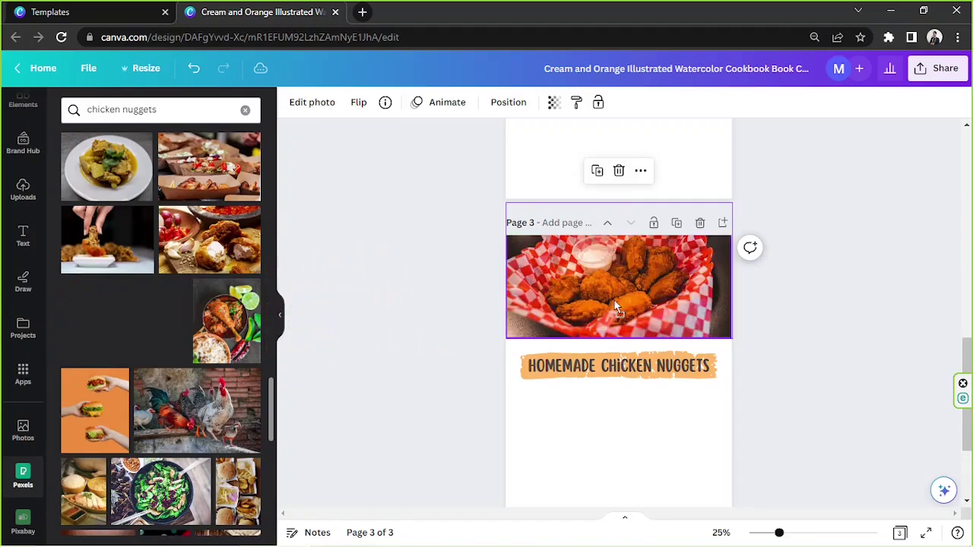
Check the crop of the red-checkered basket photo on page 3.
left_click(819, 336)
double_click(670, 302)
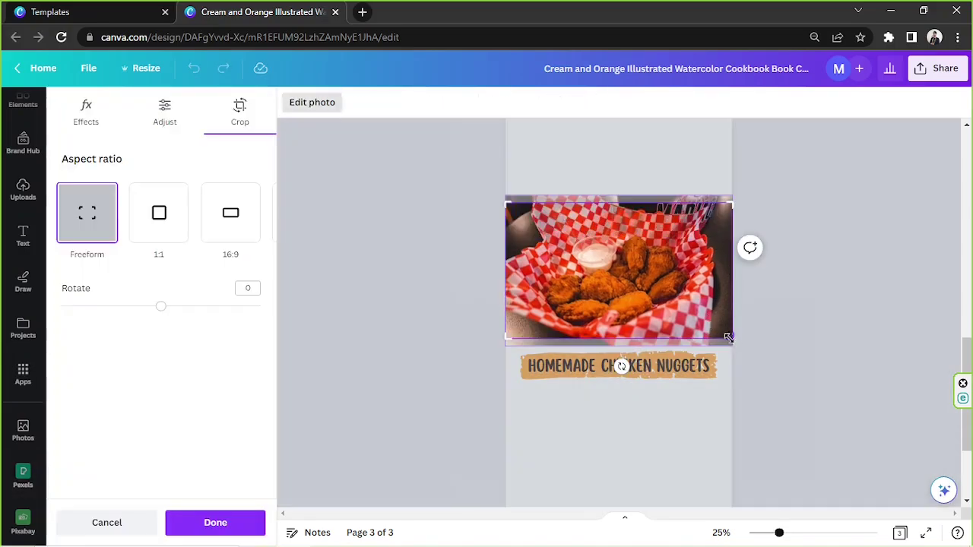
left_click(784, 330)
double_click(698, 328)
left_click(370, 334)
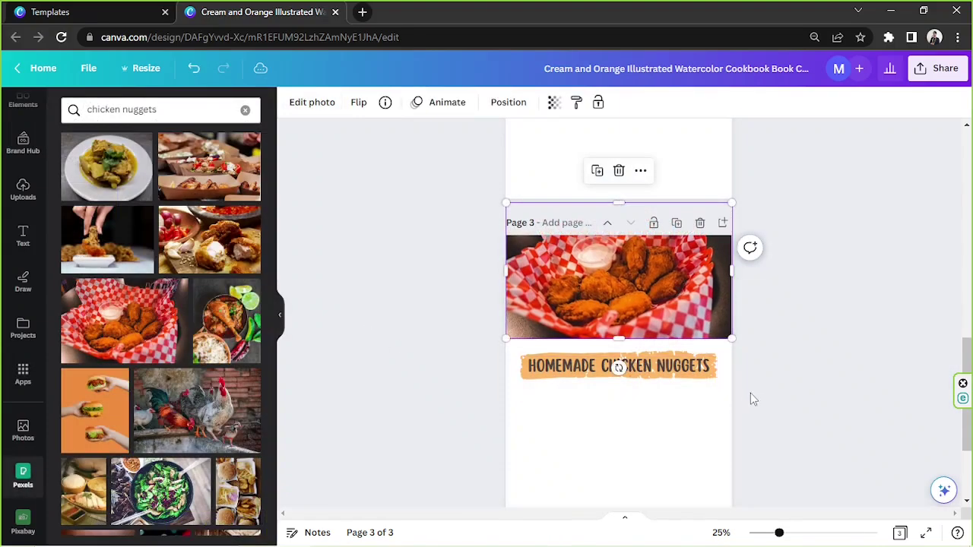
left_click(814, 367)
Duplicate the Homemade Chicken Nuggets title text below the original and change the copy's text to "INGREDIENTS".
scroll(814, 367, "down", 3)
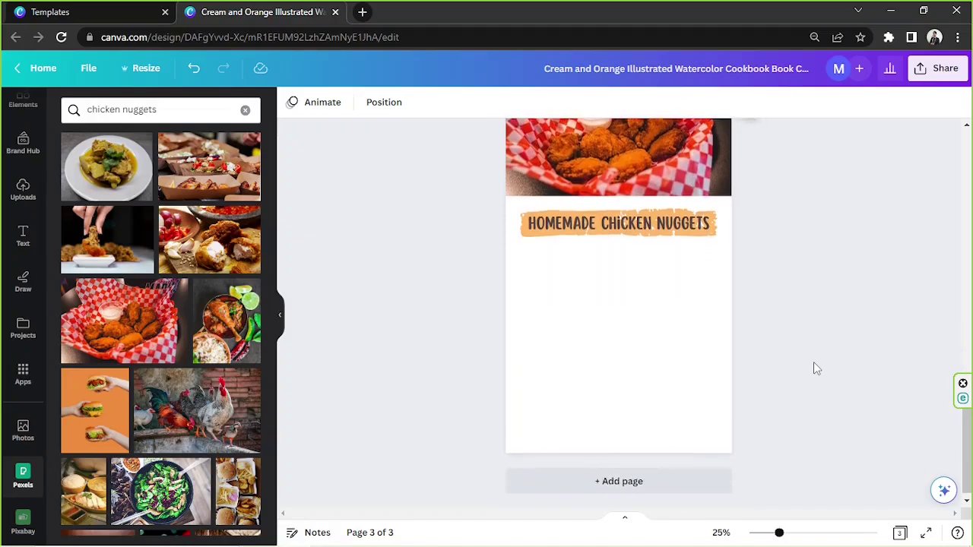
scroll(813, 362, "up", 2)
left_click(597, 361)
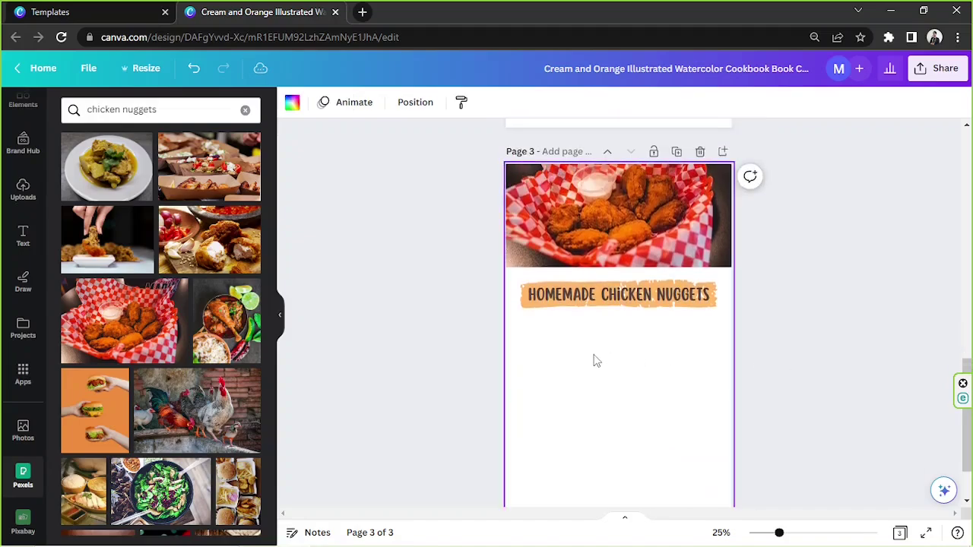
left_click(578, 299)
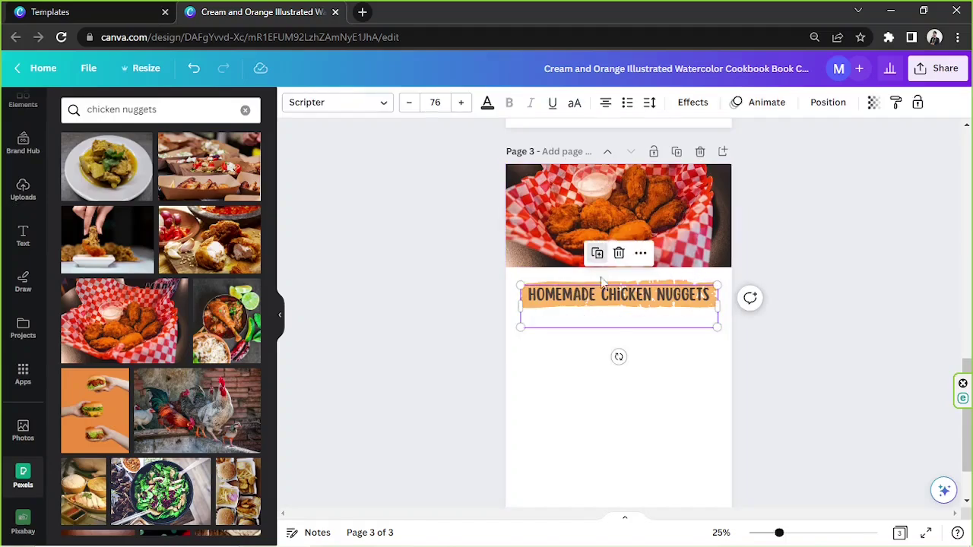
left_click_drag(626, 311, 617, 338)
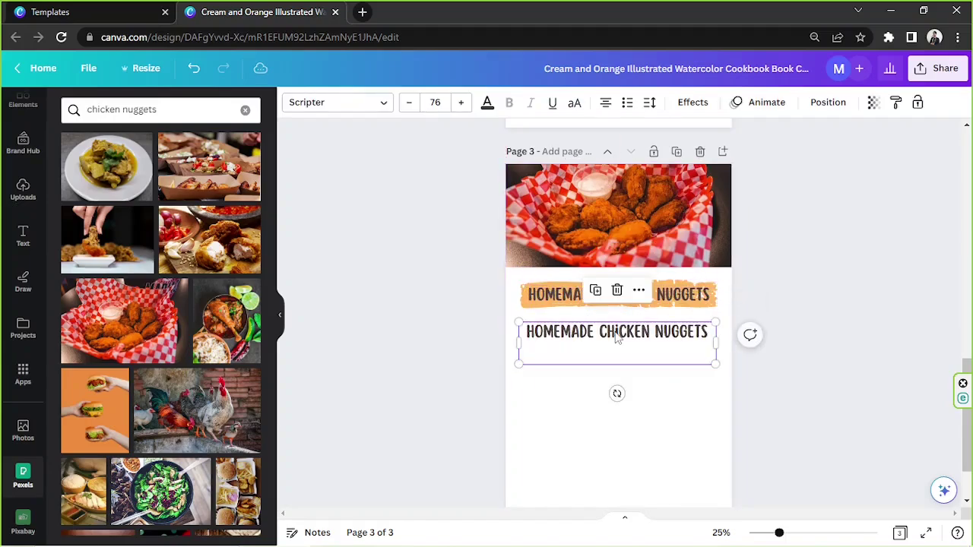
double_click(617, 334)
triple_click(617, 332)
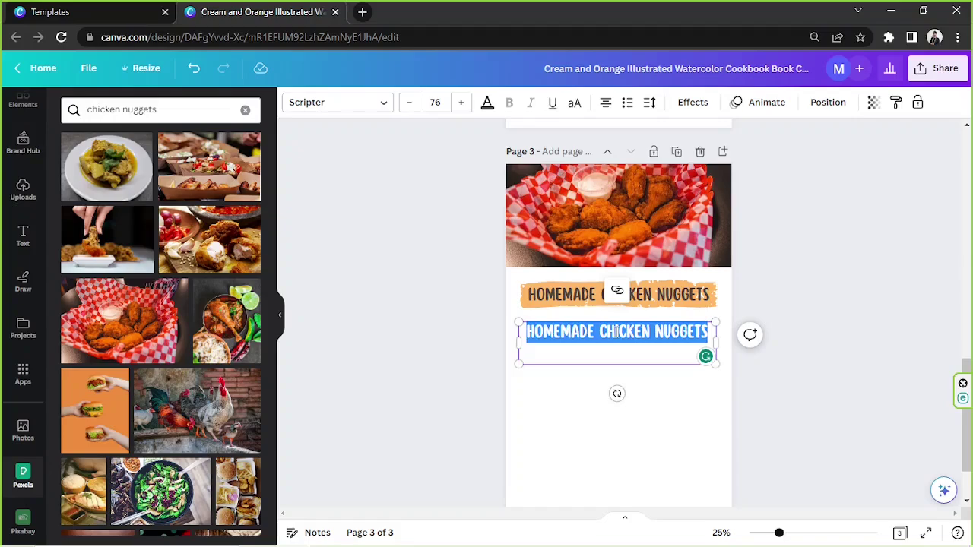
type("INGREDIENTS")
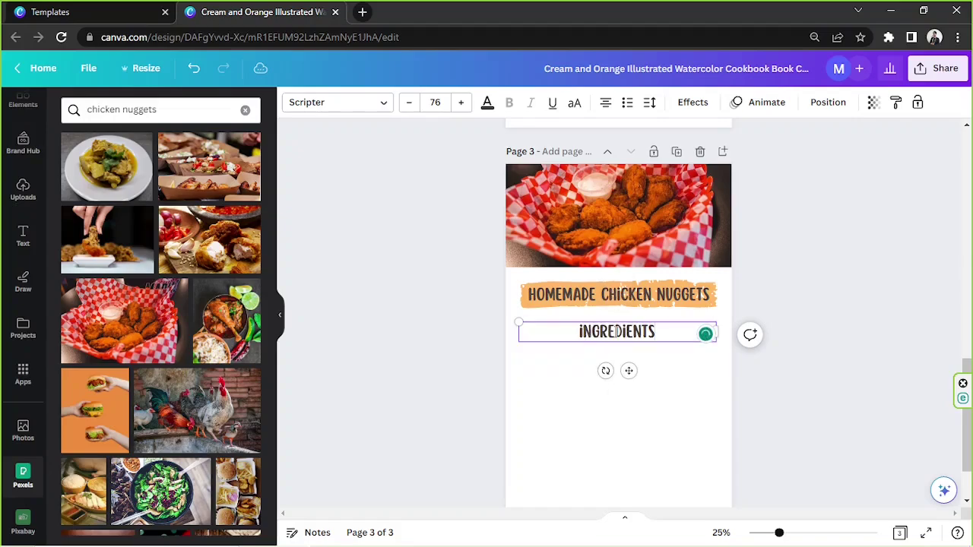
Shrink the INGREDIENTS heading to size 59.9, left-align its text and line it up with the title's left edge.
left_click_drag(716, 341, 673, 334)
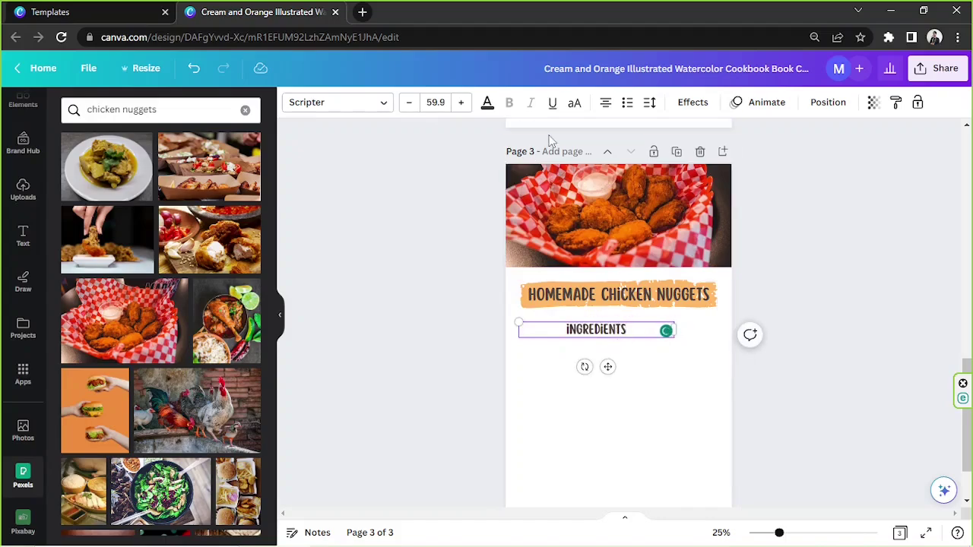
left_click(604, 107)
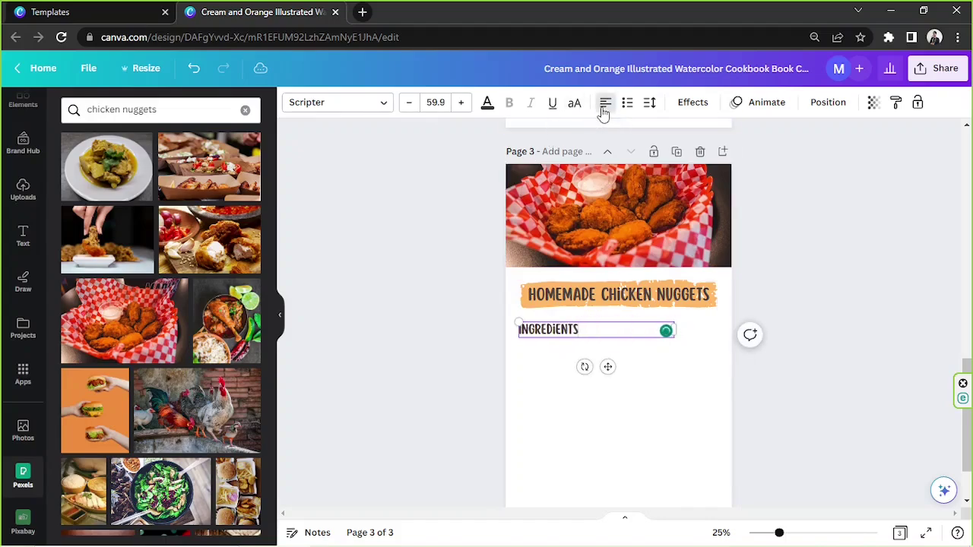
left_click_drag(607, 366, 611, 365)
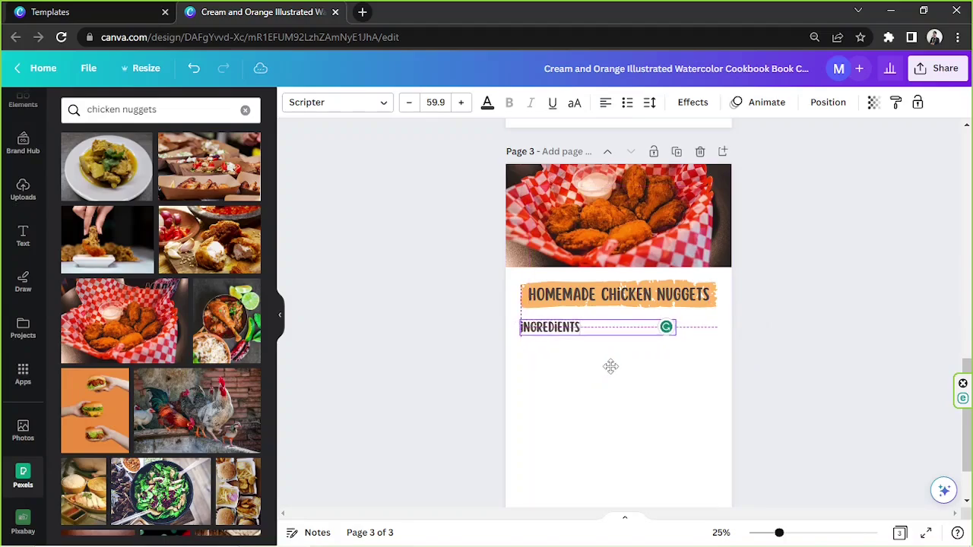
left_click(692, 412)
Copy the "Homemade chicken nuggets" entry from the table of contents to page 3, directly below the INGREDIENTS heading.
scroll(692, 412, "down", 1)
scroll(691, 412, "up", 5)
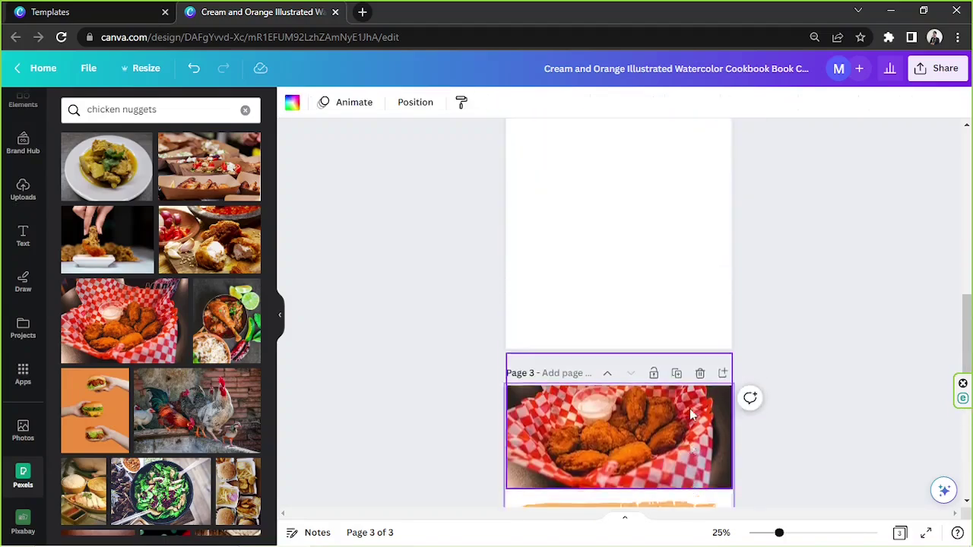
left_click(578, 365)
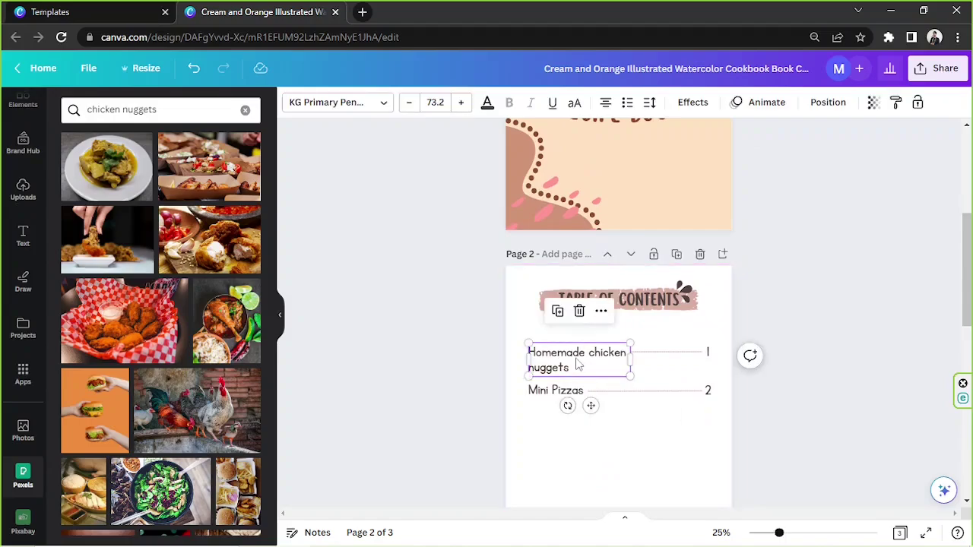
scroll(577, 366, "down", 5)
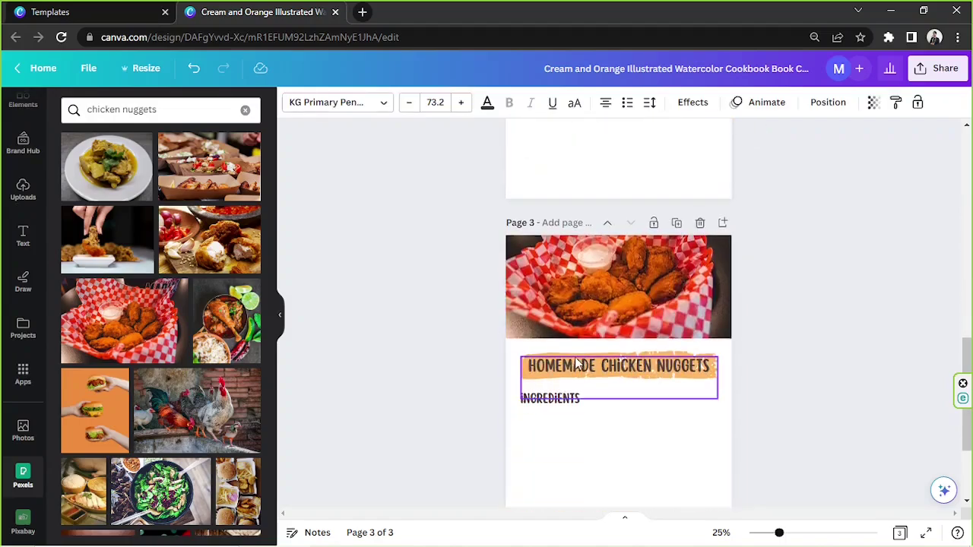
left_click_drag(590, 232, 580, 327)
left_click_drag(562, 281, 563, 282)
scroll(643, 317, "up", 1)
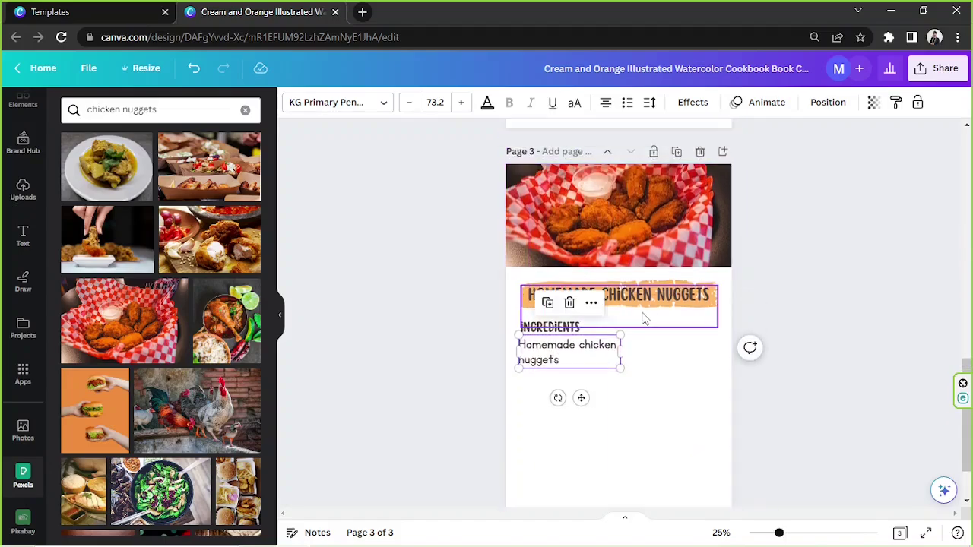
Copy the nugget ingredients from chicken breasts through garlic powder in Notepad and replace the copied Canva entry's text with them.
left_click(363, 536)
scroll(198, 288, "down", 3)
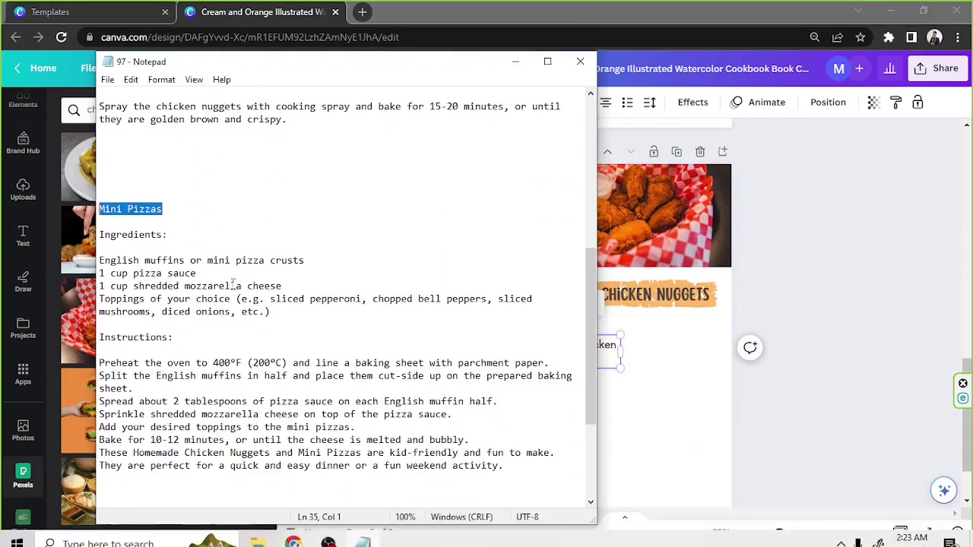
scroll(199, 289, "up", 6)
scroll(201, 289, "up", 3)
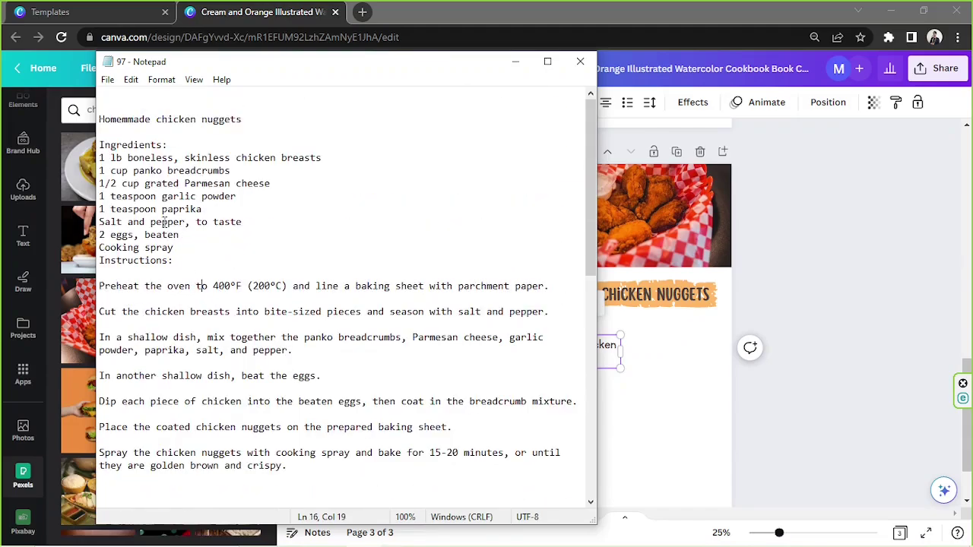
left_click_drag(101, 157, 304, 196)
key("ctrl+c")
key("alt+Tab")
key("ctrl+v")
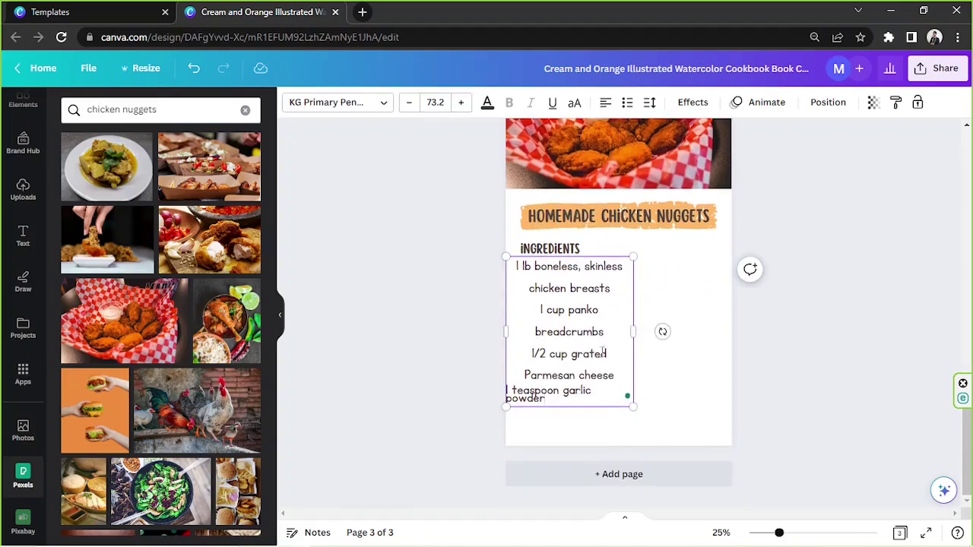
Widen the ingredients text box and justify all of its text.
left_click_drag(631, 334, 662, 334)
key("ctrl+a")
left_click(605, 103)
left_click(605, 102)
Tighten the line spacing of the ingredients list and align its box under the INGREDIENTS heading.
left_click(648, 103)
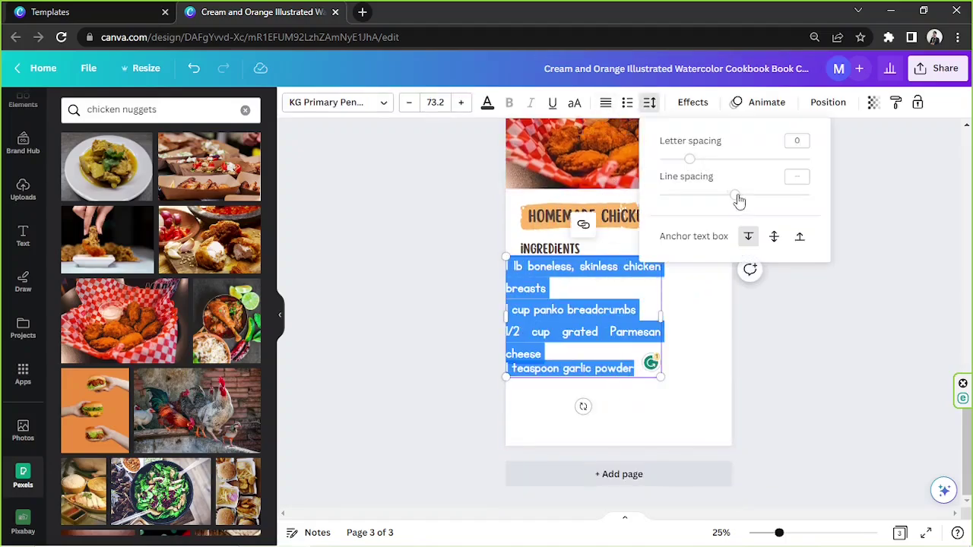
left_click_drag(738, 196, 688, 196)
left_click(661, 306)
key("ctrl+z")
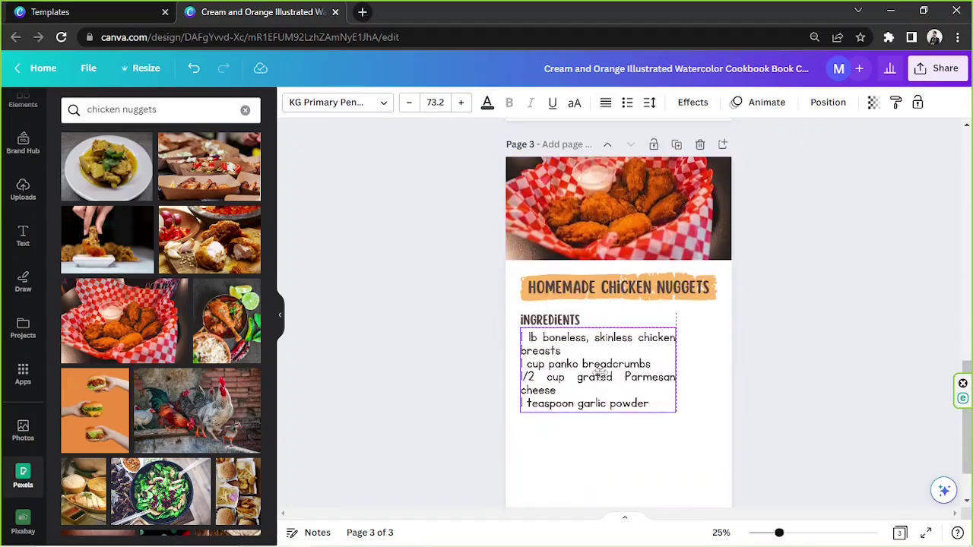
Undo the justified alignment, shrink the ingredients text to size 41.8 and format it as a bulleted list.
key("ctrl+z")
left_click_drag(675, 412, 610, 375)
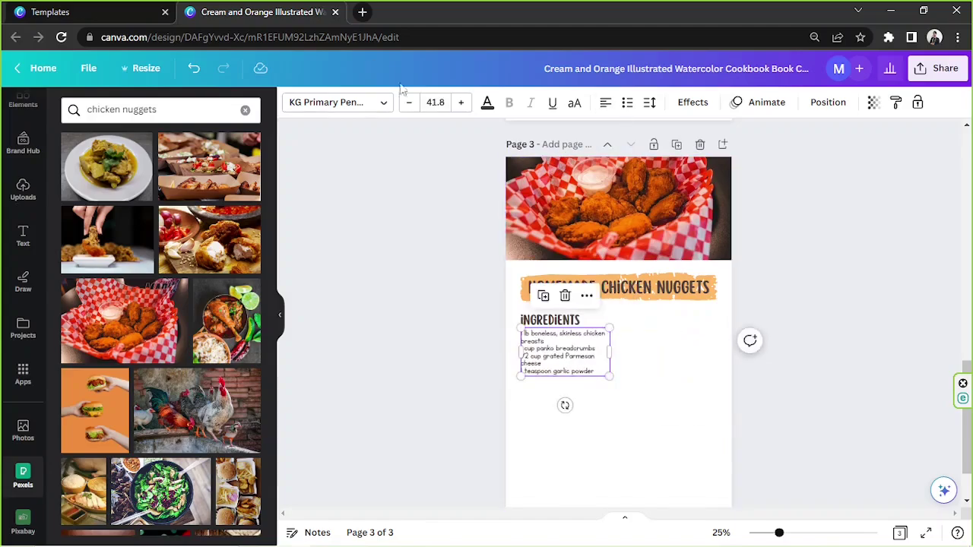
scroll(616, 380, "up", 5, "ctrl")
key("ctrl+a")
left_click(627, 102)
left_click(658, 310)
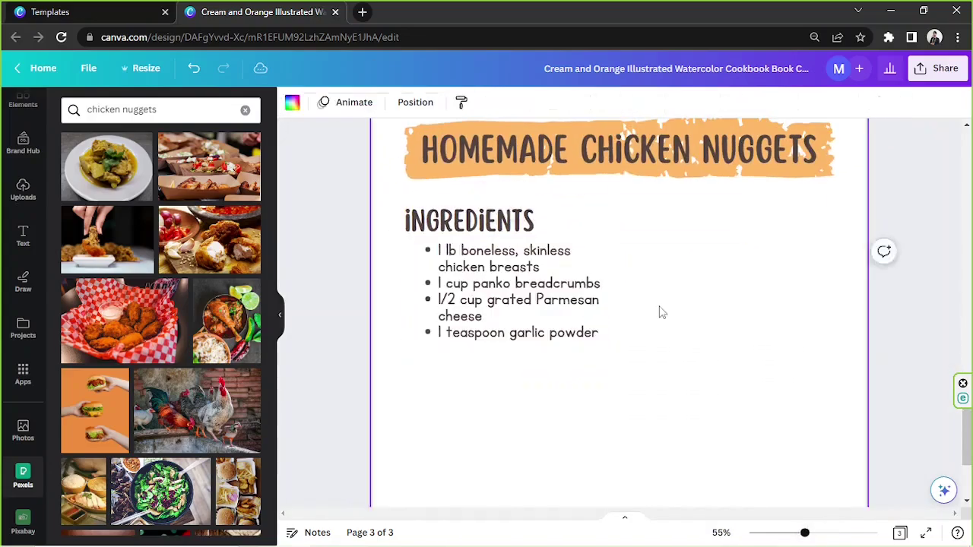
Copy the bulleted list into a second, aligned column containing 1 teaspoon paprika, Salt and pepper, to taste, 2 eggs, beaten, and Cooking spray.
left_click_drag(510, 287, 728, 293, "alt")
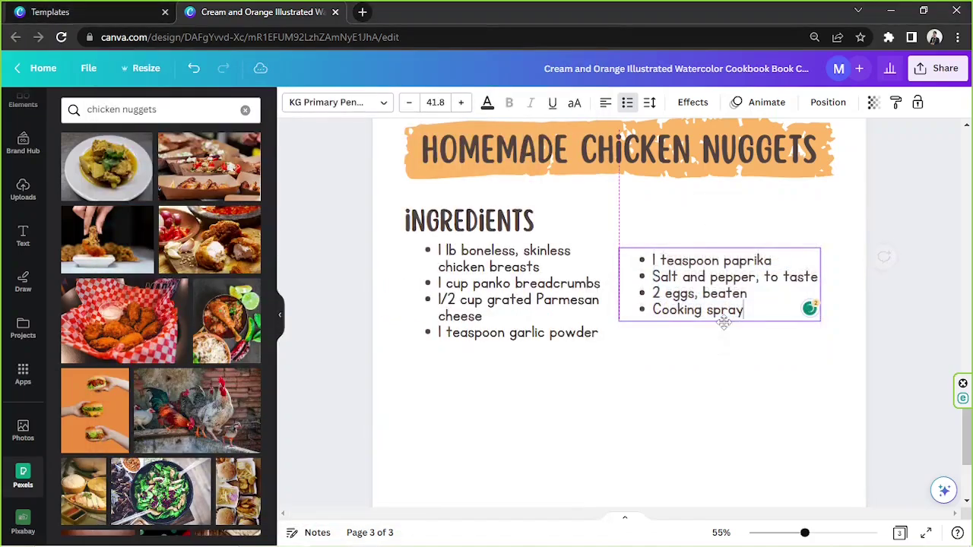
left_click_drag(723, 320, 724, 316)
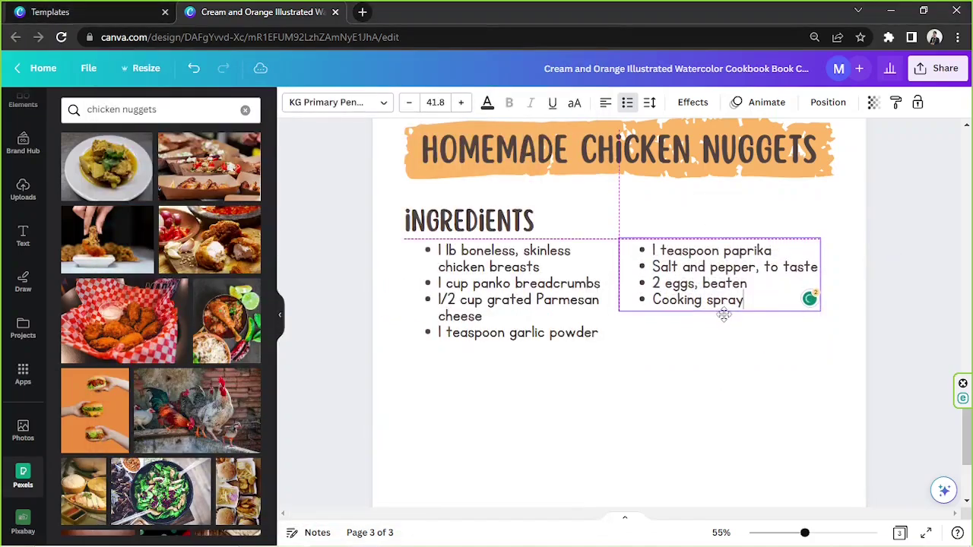
left_click(715, 387)
Copy the INGREDIENTS heading below the ingredients list, change its text to Directions and leave a small gap above it.
scroll(716, 389, "down", 2)
scroll(699, 384, "down", 2)
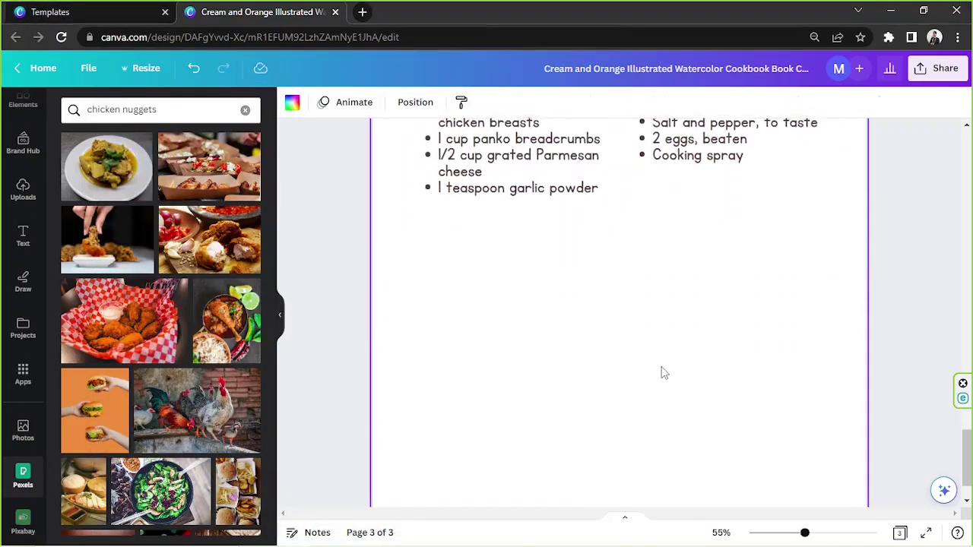
scroll(630, 357, "up", 4)
left_click(471, 240)
left_click_drag(472, 241, 496, 376)
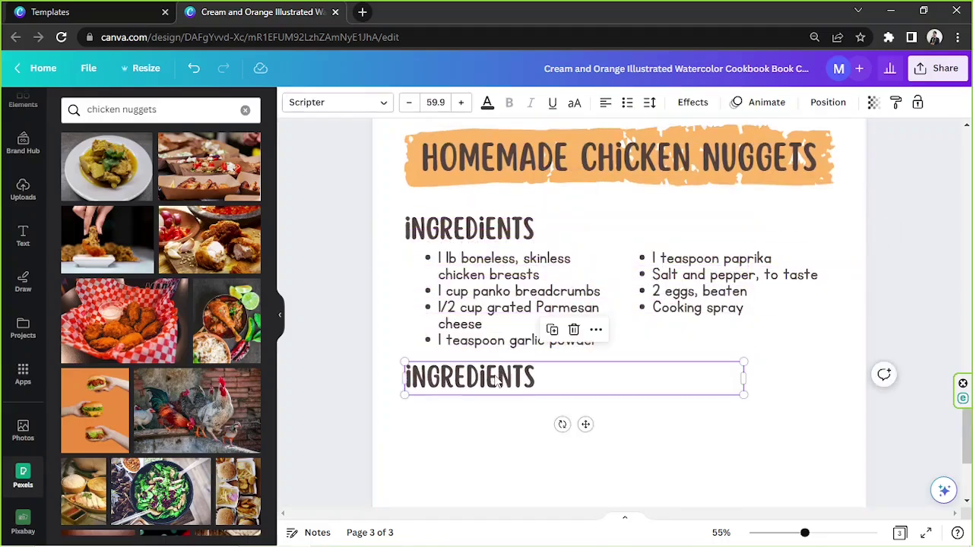
double_click(496, 376)
type("Di")
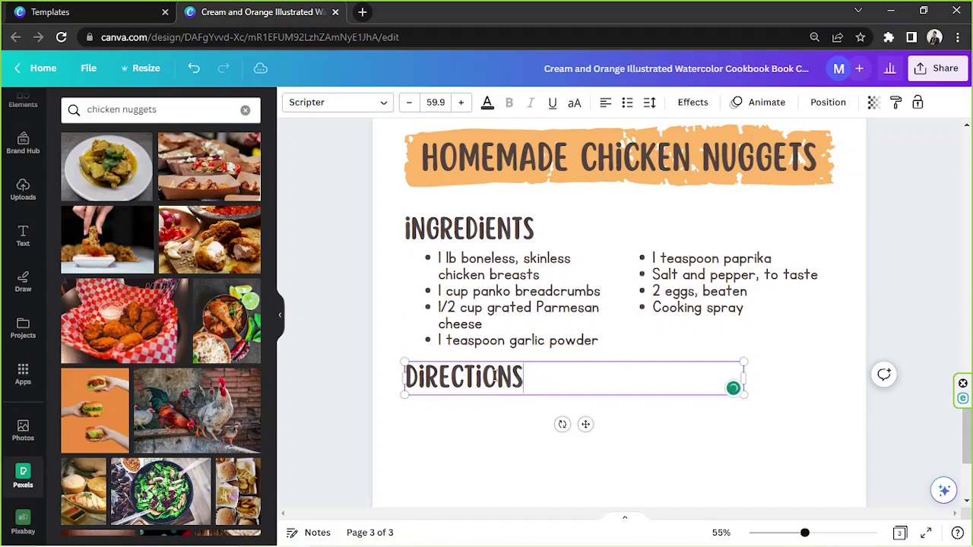
scroll(494, 376, "down", 2)
left_click(512, 339)
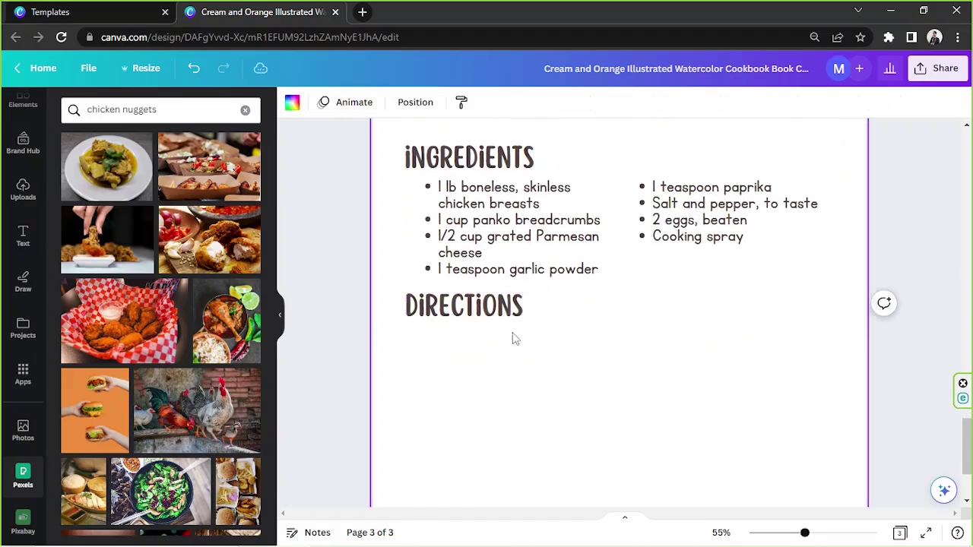
left_click(504, 308)
Duplicate the first ingredients list beneath the DIRECTIONS heading and widen the copy to about 1,226 to span both ingredient columns.
left_click(477, 186)
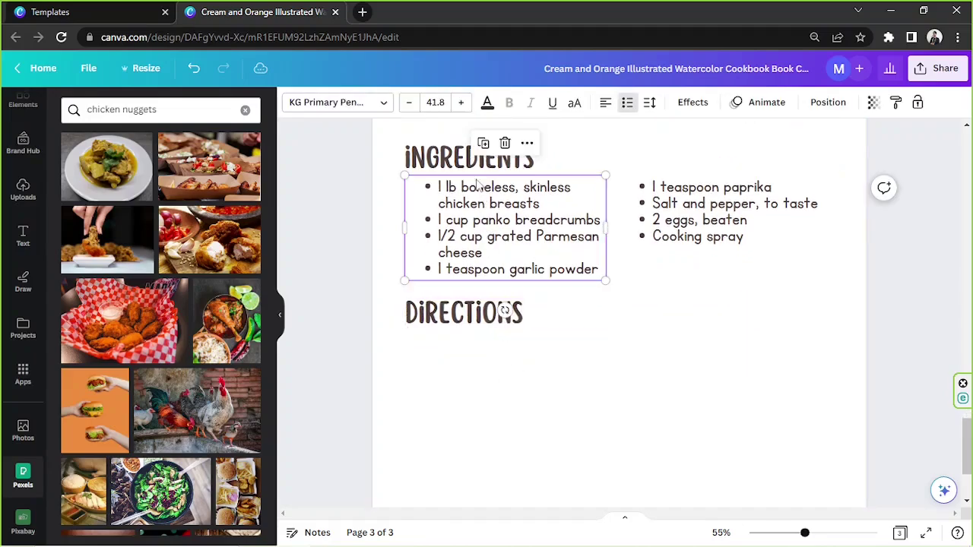
left_click(482, 144)
left_click_drag(517, 259, 513, 408)
scroll(513, 408, "down", 2)
left_click_drag(608, 311, 834, 327)
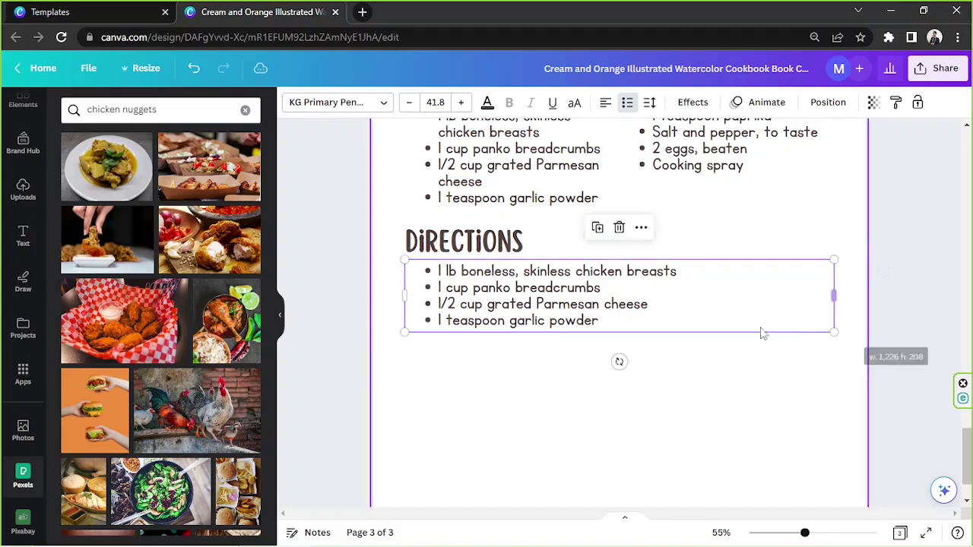
Clear the text of the list under DIRECTIONS and switch it to a numbered list.
scroll(762, 332, "down", 2)
double_click(603, 208)
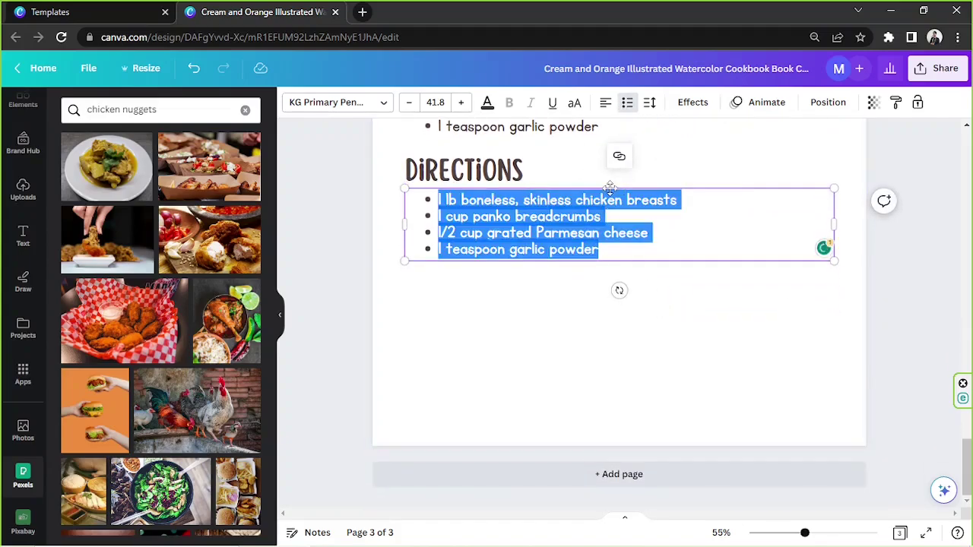
key("BackSpace")
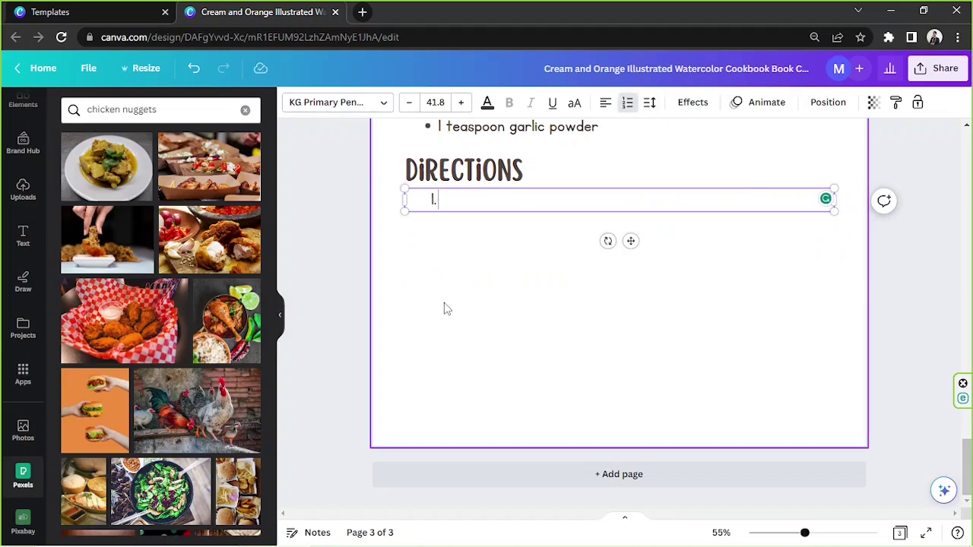
Copy the chicken nugget instructions, from preheating the oven through baking, in Notepad and paste them into the numbered list in Canva.
left_click(362, 533)
scroll(296, 442, "down", 2)
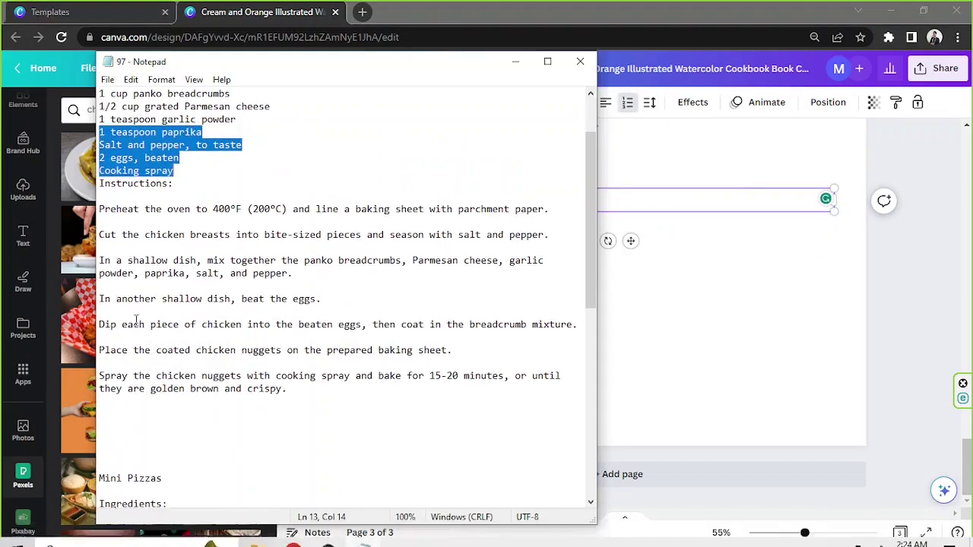
left_click_drag(134, 325, 128, 298)
left_click_drag(101, 208, 324, 405)
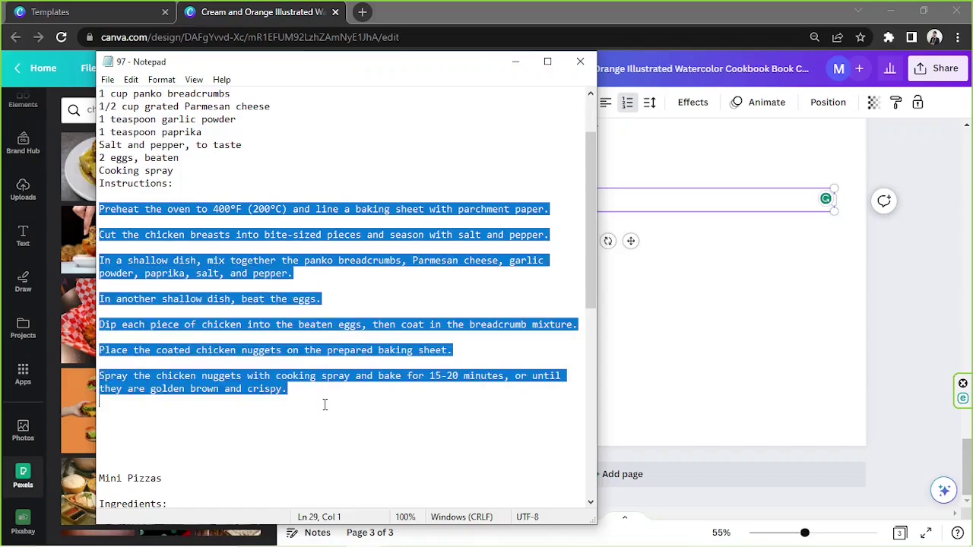
left_click(684, 204)
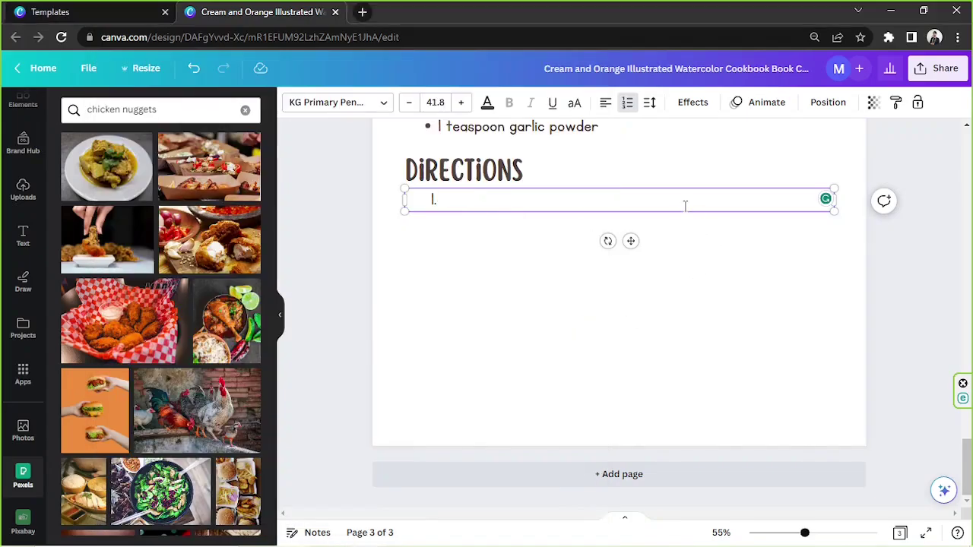
key("ctrl+v")
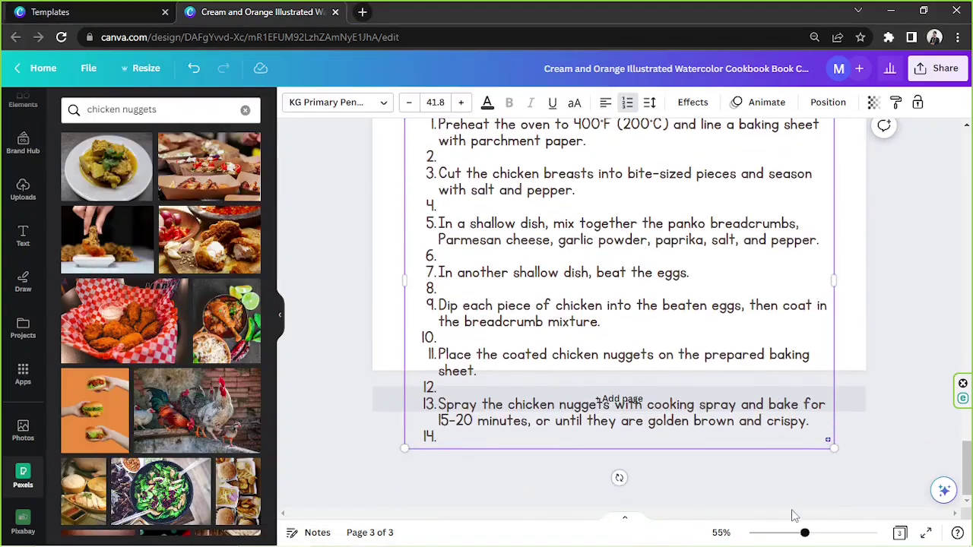
Remove the blank numbered lines between and after the directions so the steps number consecutively from 1 to 7.
scroll(497, 327, "up", 2)
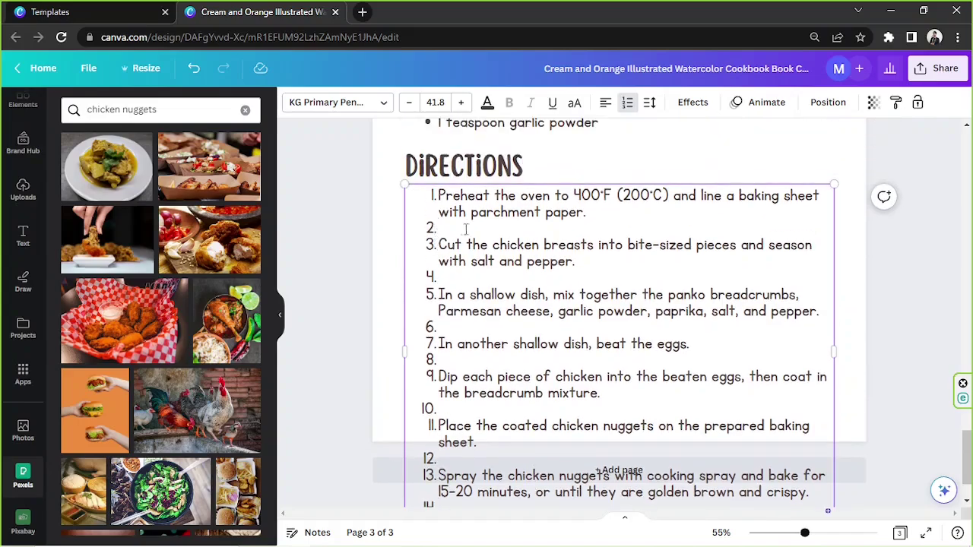
key("BackSpace")
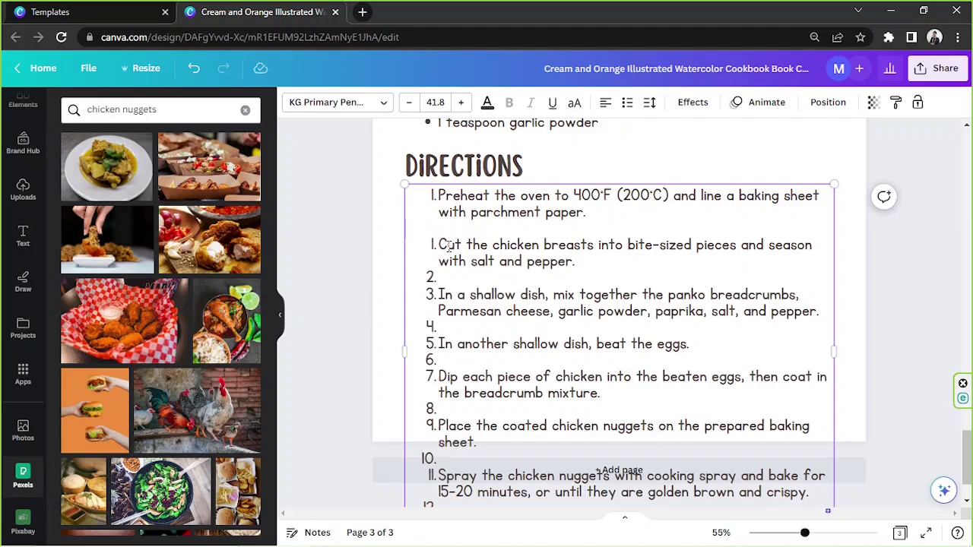
key("BackSpace")
key("BackSpace")
key("BackSpace")
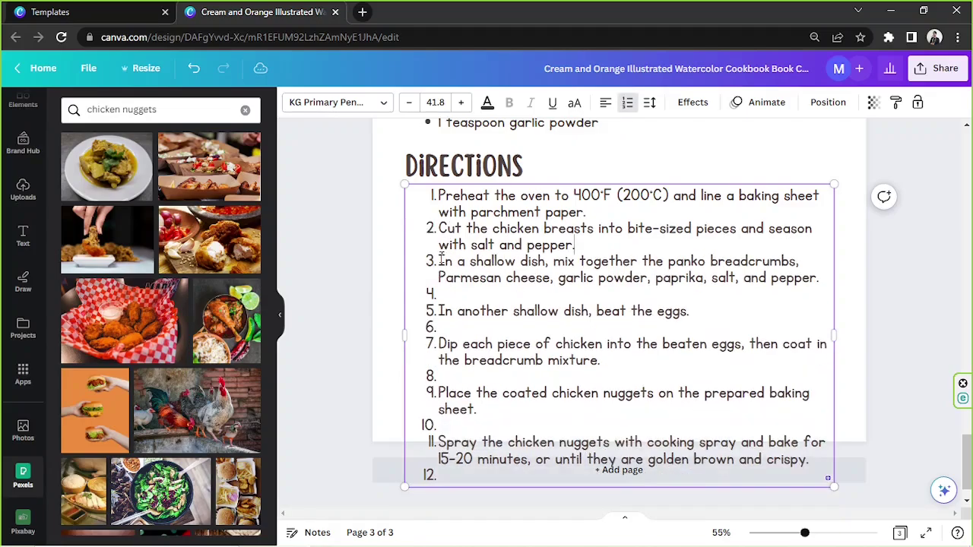
key("BackSpace")
key("BackSpace")
key("BackSpace")
key("BackSpace")
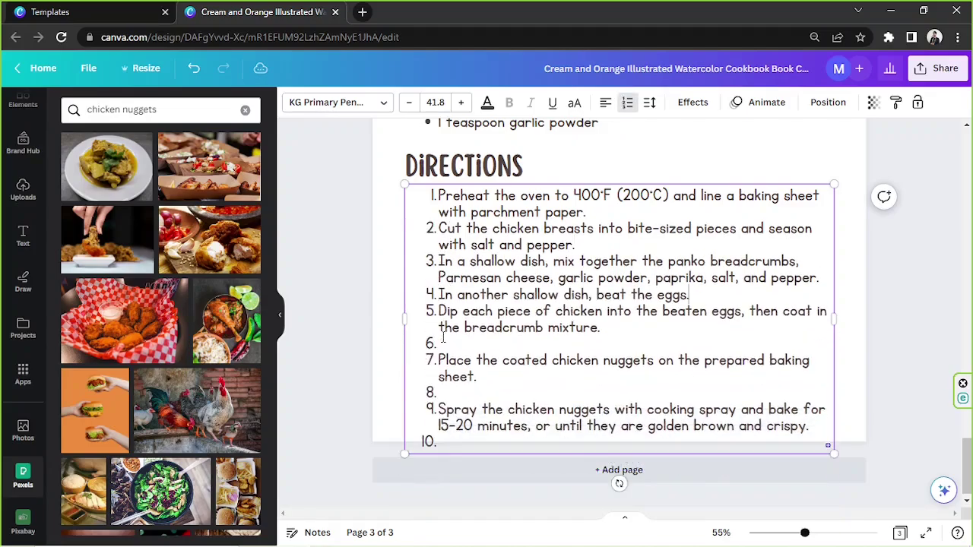
scroll(745, 393, "up", 2)
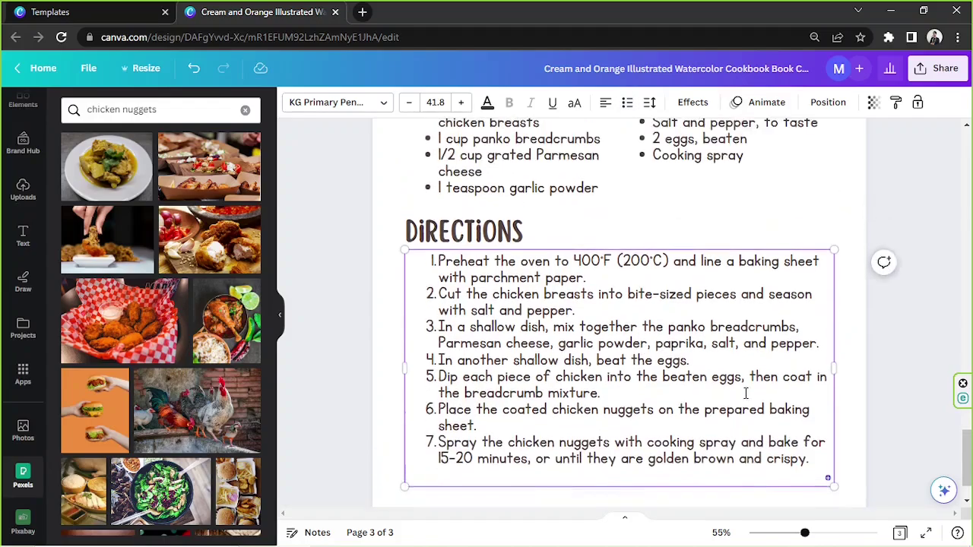
left_click(790, 503)
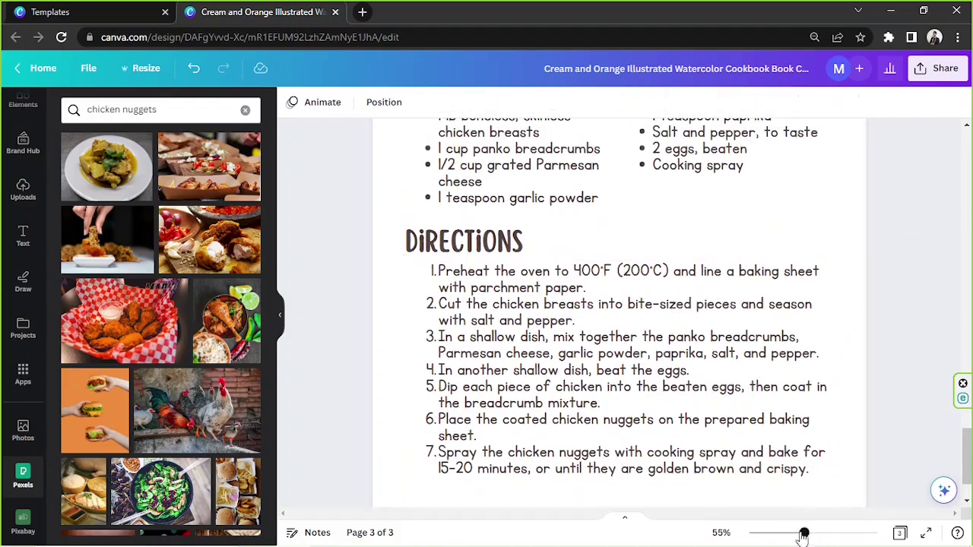
Shrink the recipe title with its orange highlight, keep it centered, and move it and the ingredients and directions sections up.
left_click_drag(804, 532, 785, 532)
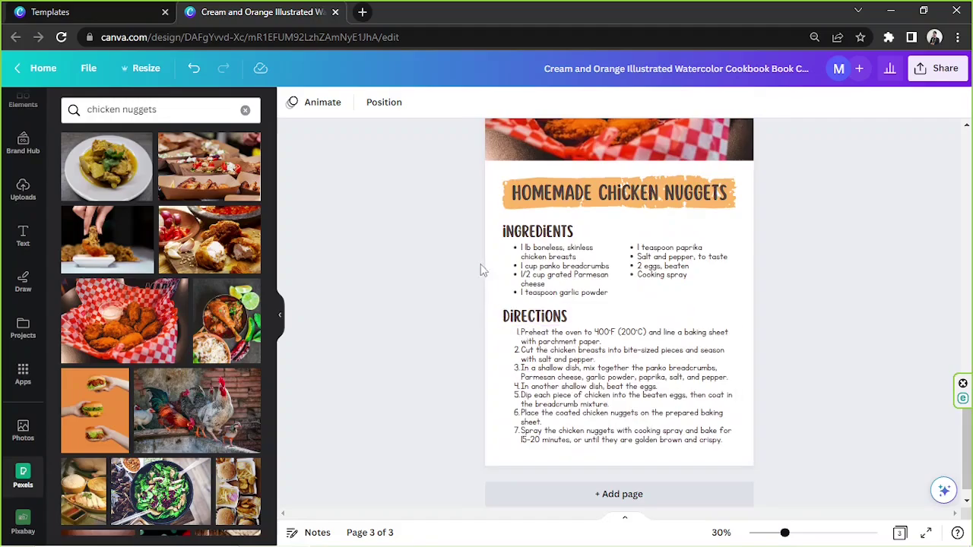
key("ctrl+z")
key("ctrl+z")
key("ctrl+z")
key("ctrl+z")
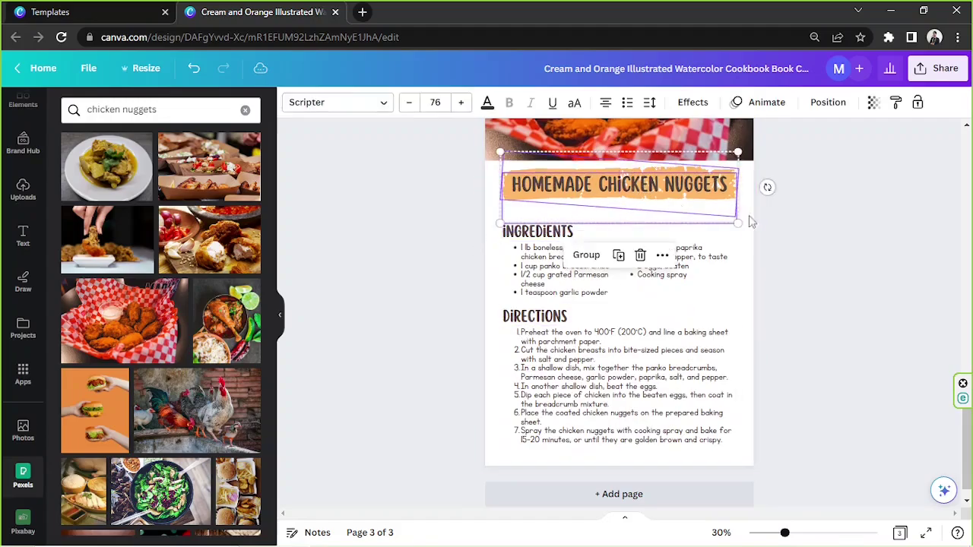
key("ctrl+z")
key("ctrl+z")
key("ctrl+z")
key("ctrl+z")
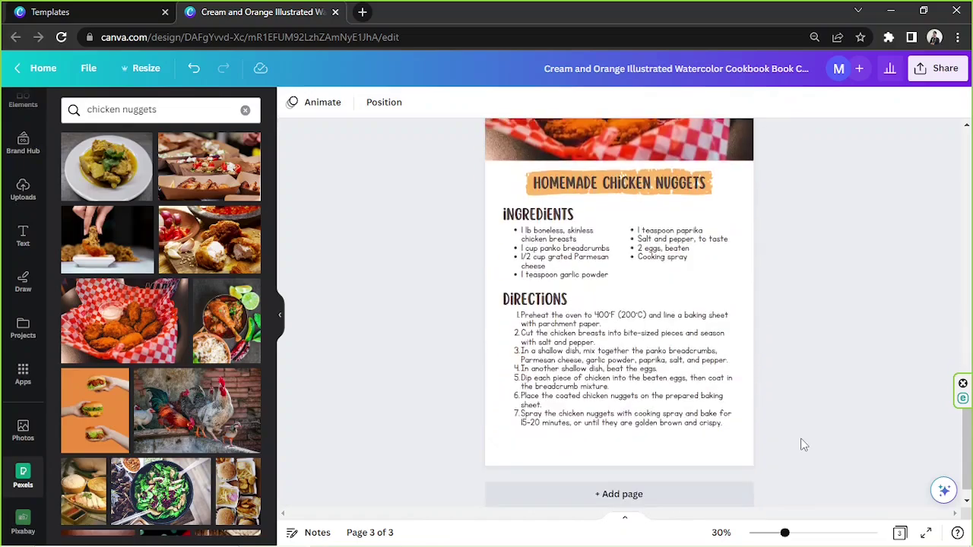
Duplicate the DIRECTIONS heading, place the copy at the foot of page 3 and right-align its text.
left_click(552, 305)
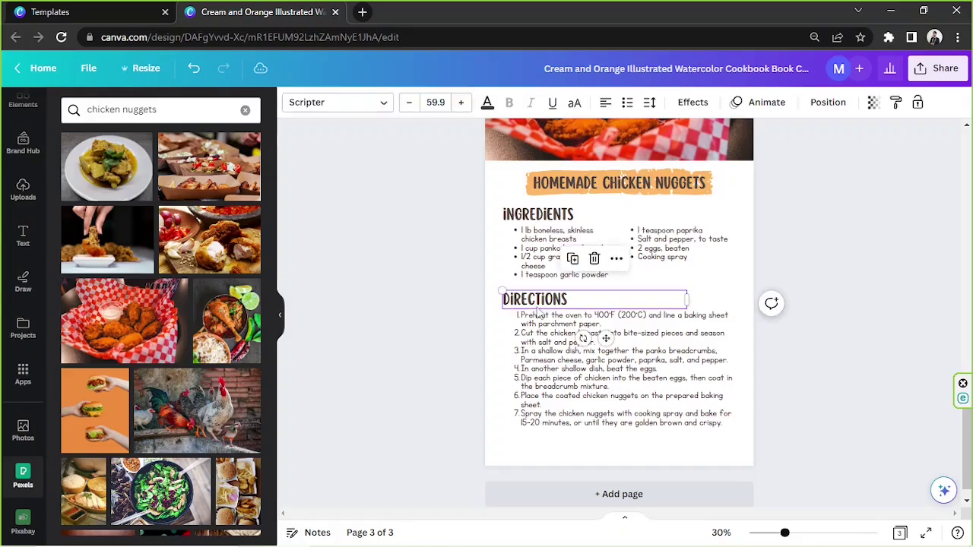
left_click(571, 260)
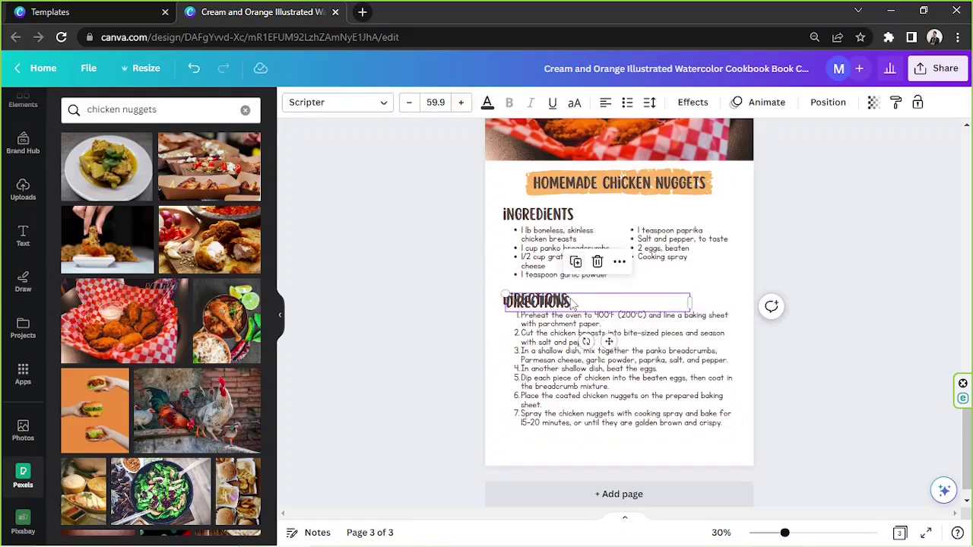
left_click_drag(570, 303, 611, 452)
left_click(604, 102)
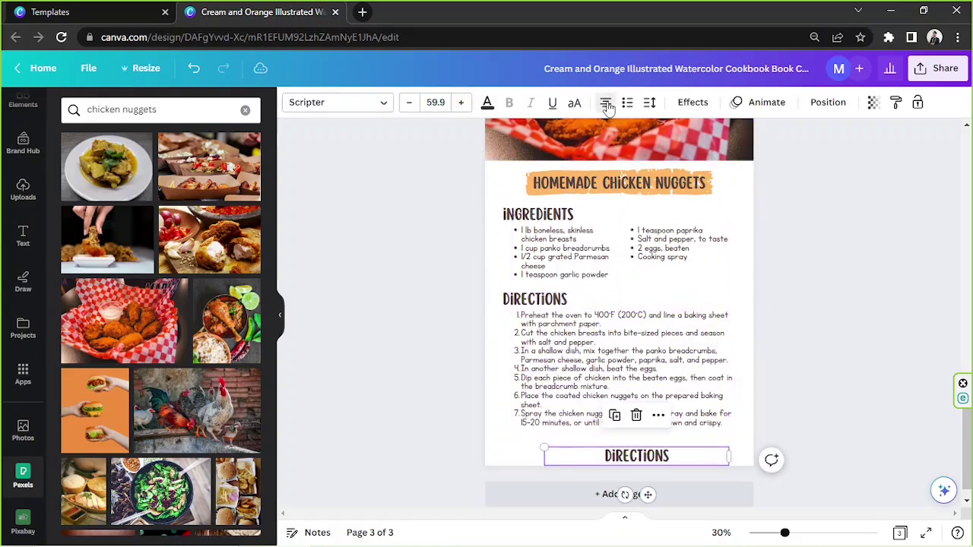
left_click(605, 101)
Replace the copied heading's text with the page number 1 at size 30 and move it closer to the page's lower-right corner.
double_click(705, 459)
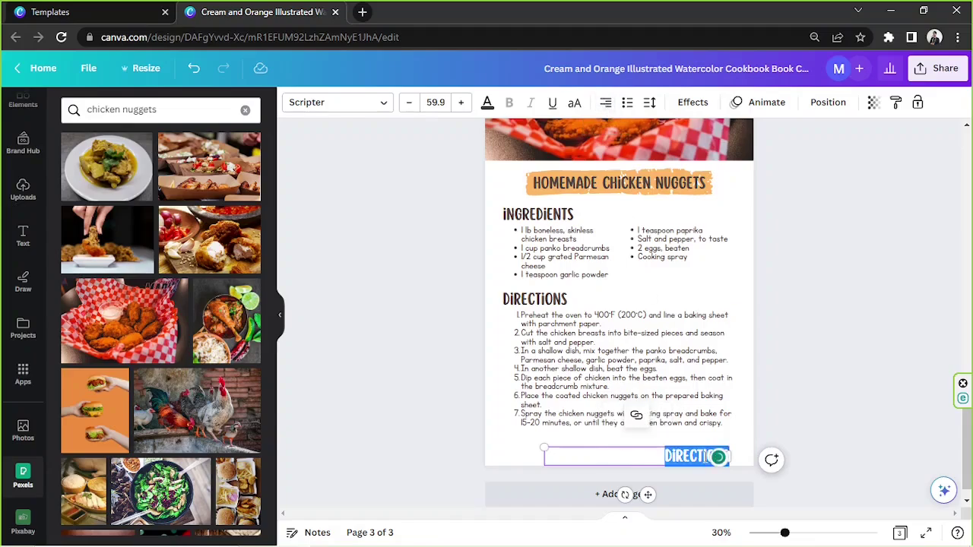
key("BackSpace")
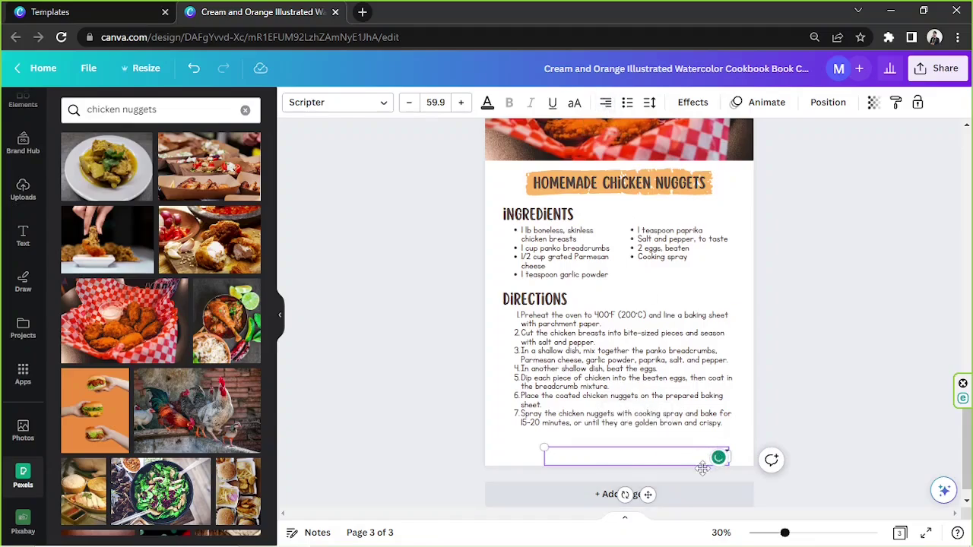
left_click(437, 102)
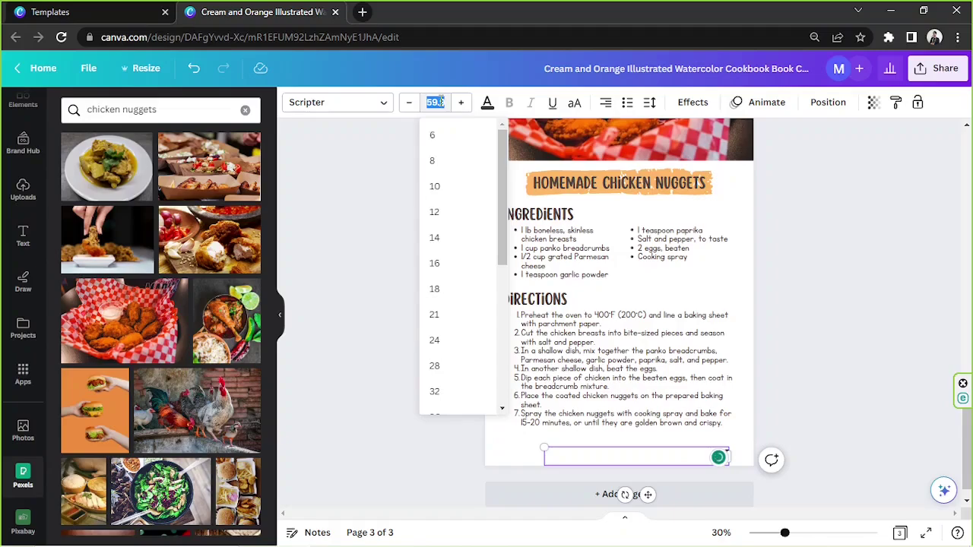
type("30")
key("Return")
left_click(759, 397)
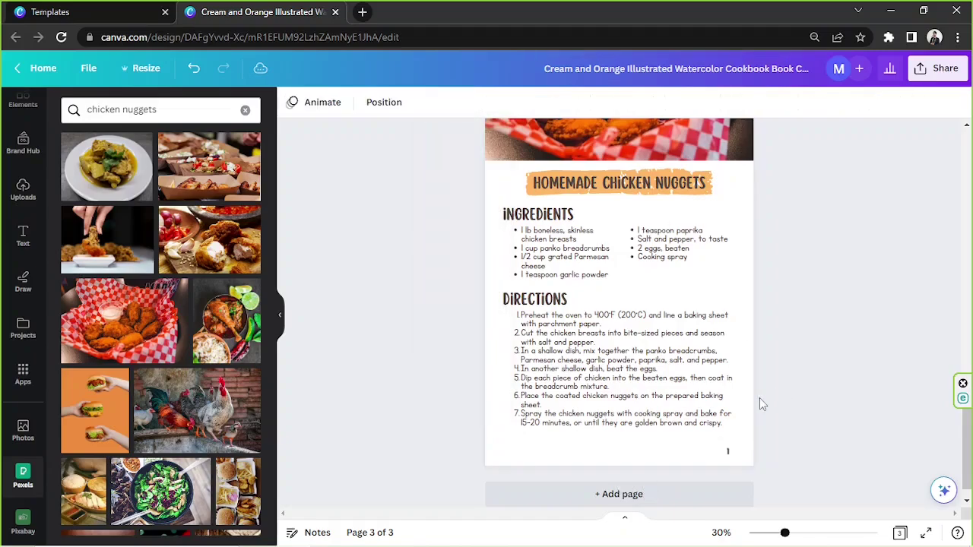
left_click_drag(727, 451, 738, 452)
left_click(842, 377)
Zoom out to 20% and review the cookbook pages, comparing the table of contents with the finished recipe page.
scroll(843, 372, "up", 2)
scroll(840, 368, "down", 3)
left_click_drag(784, 533, 770, 532)
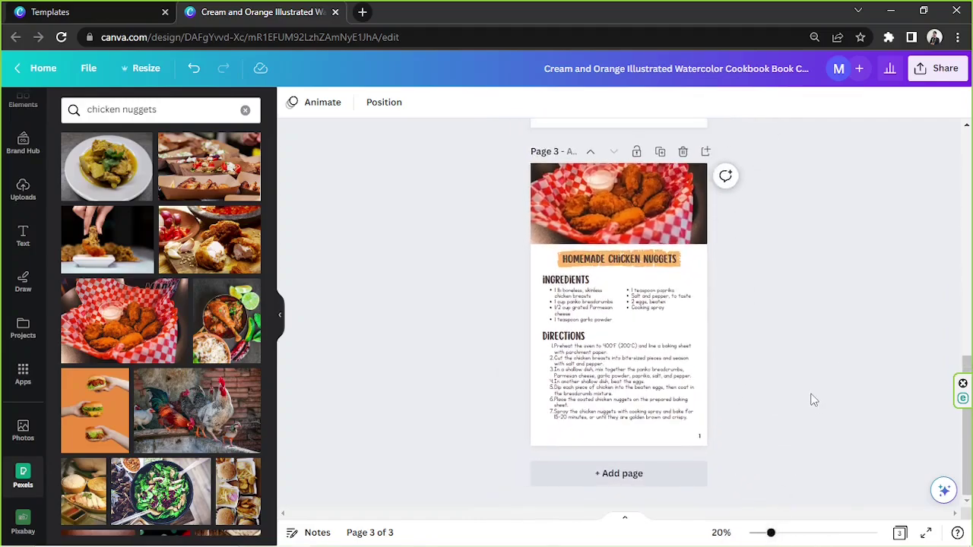
scroll(813, 389, "up", 3)
scroll(813, 389, "down", 3)
scroll(813, 389, "up", 6)
scroll(812, 389, "up", 1)
scroll(813, 389, "down", 6)
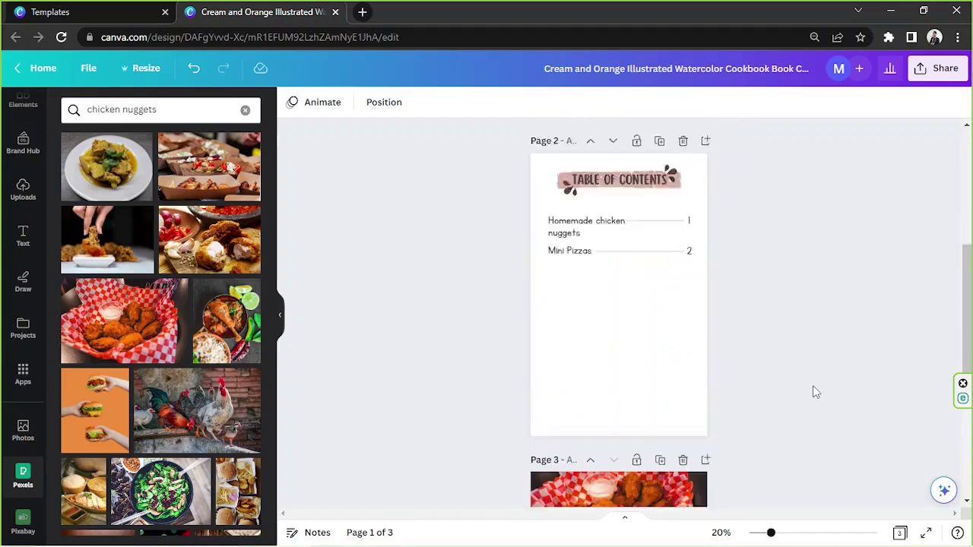
left_click_drag(497, 180, 799, 334)
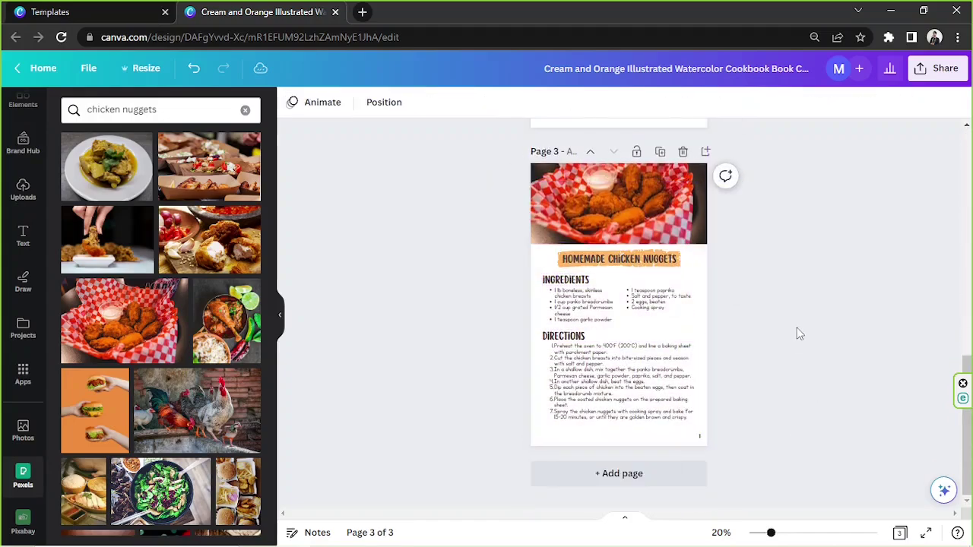
Duplicate the Homemade Chicken Nuggets page 3 to create page 4 for another recipe.
left_click(663, 153)
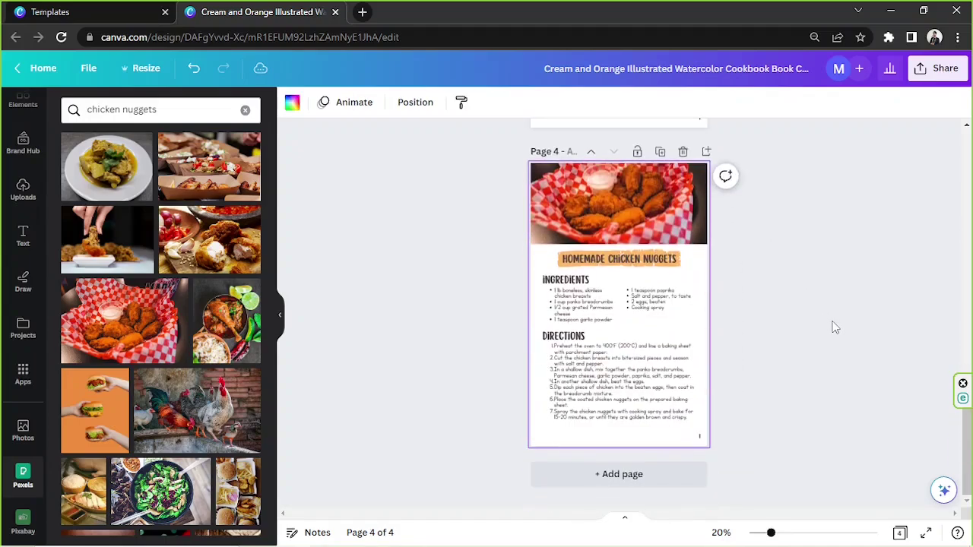
scroll(834, 327, "up", 3)
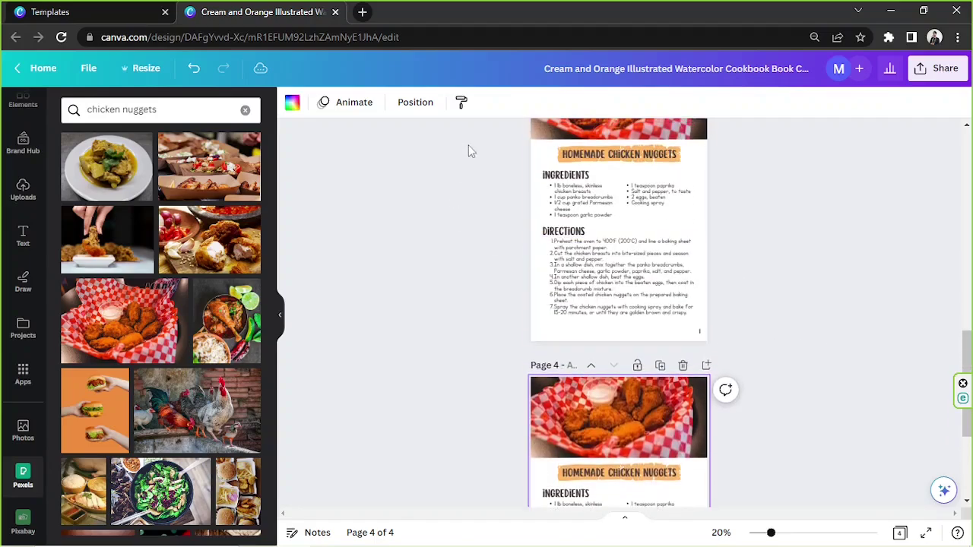
left_click_drag(468, 150, 821, 342)
scroll(821, 343, "down", 3)
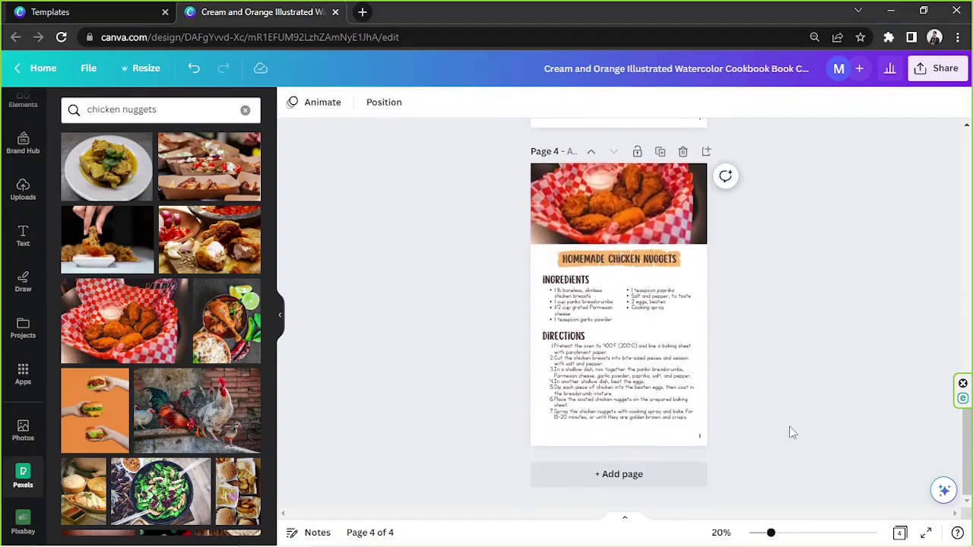
left_click_drag(772, 532, 777, 536)
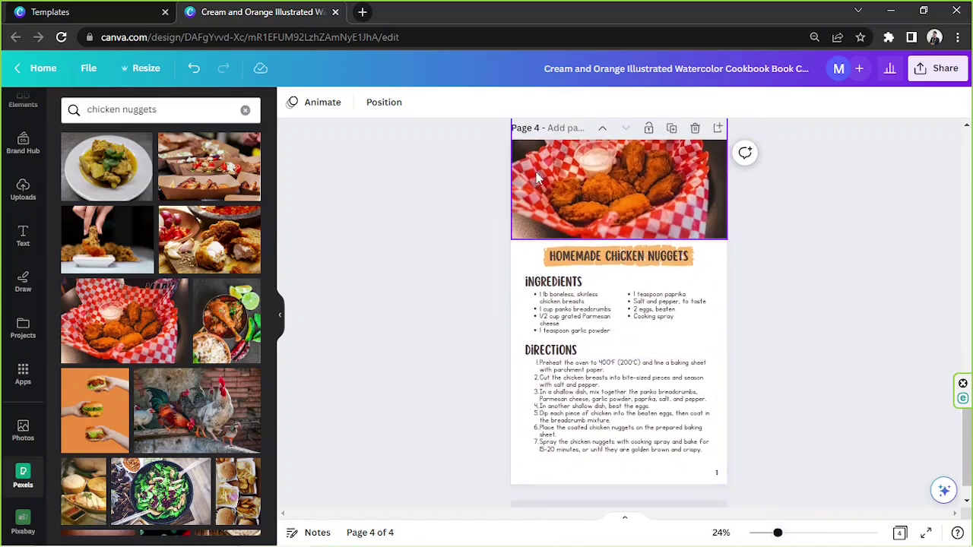
left_click(536, 172)
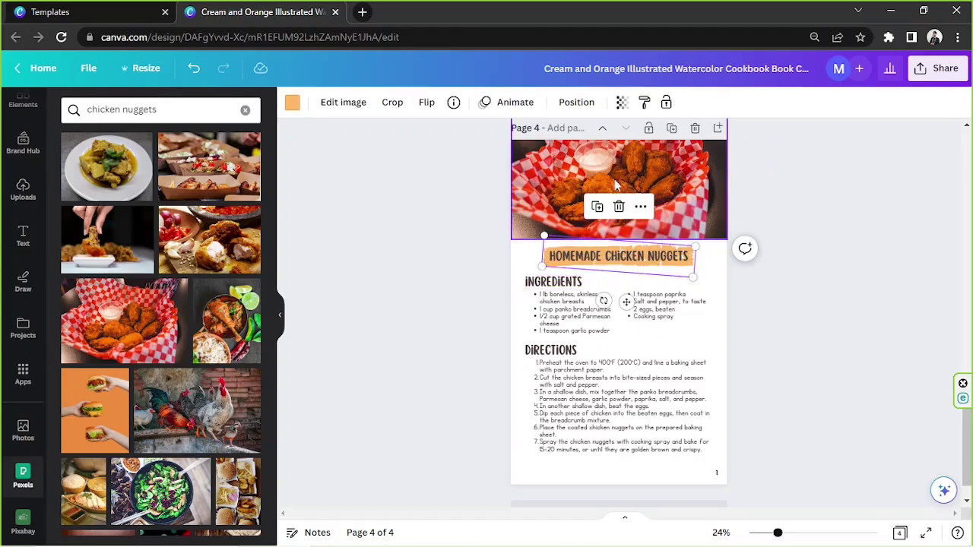
Copy the recipe name Mini Pizzas from the Notepad file and paste it over page 4's title in Canva.
left_click(356, 537)
scroll(262, 393, "down", 6)
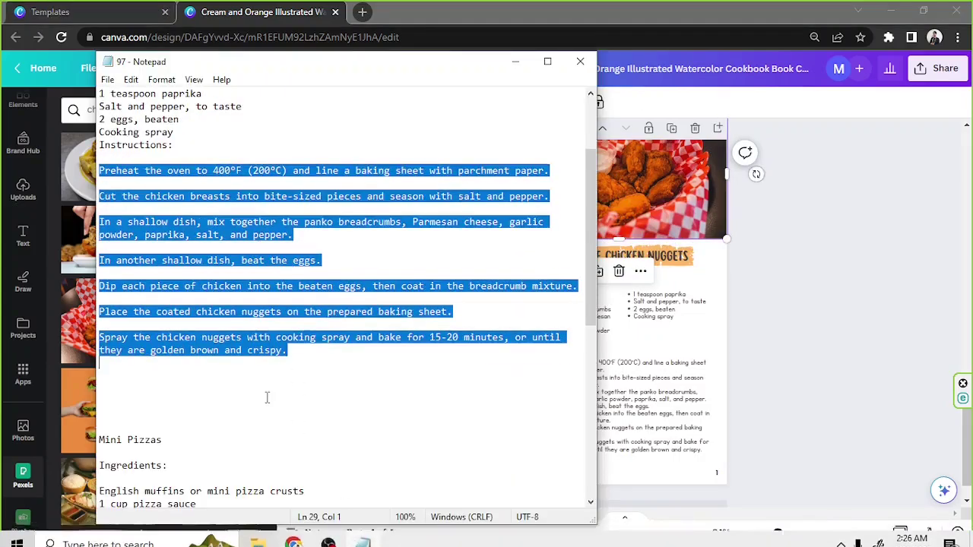
left_click_drag(170, 248, 79, 244)
key("ctrl+c")
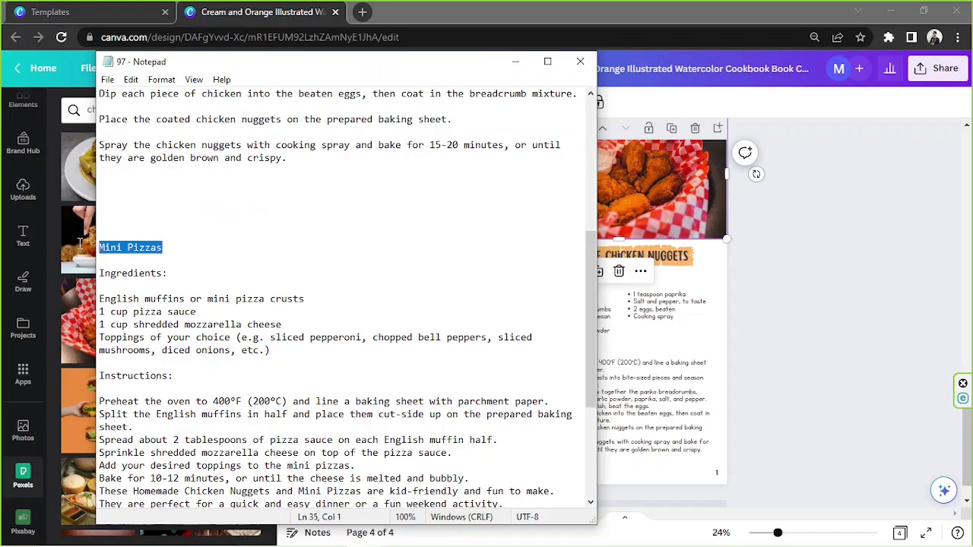
left_click(802, 258)
left_click(654, 257)
left_click(653, 257)
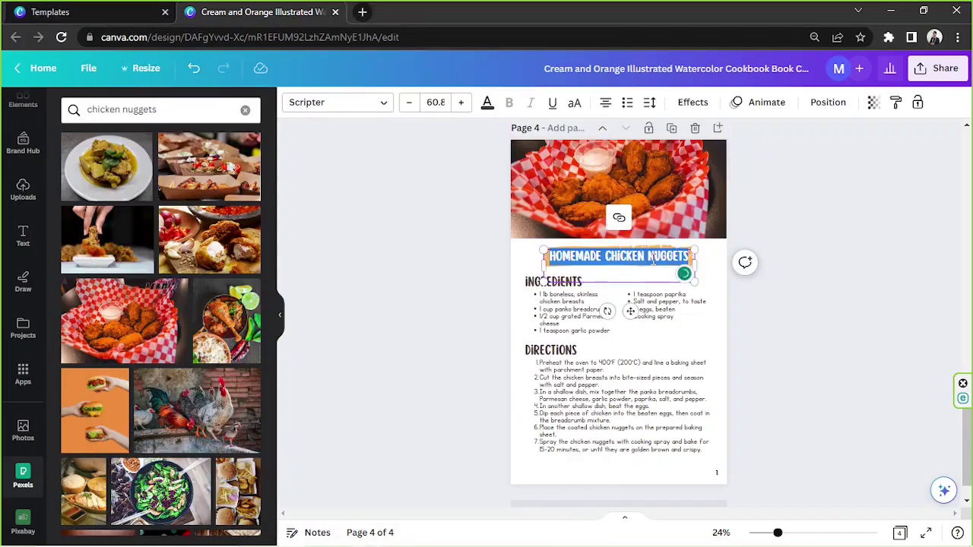
key("ctrl+v")
left_click(819, 284)
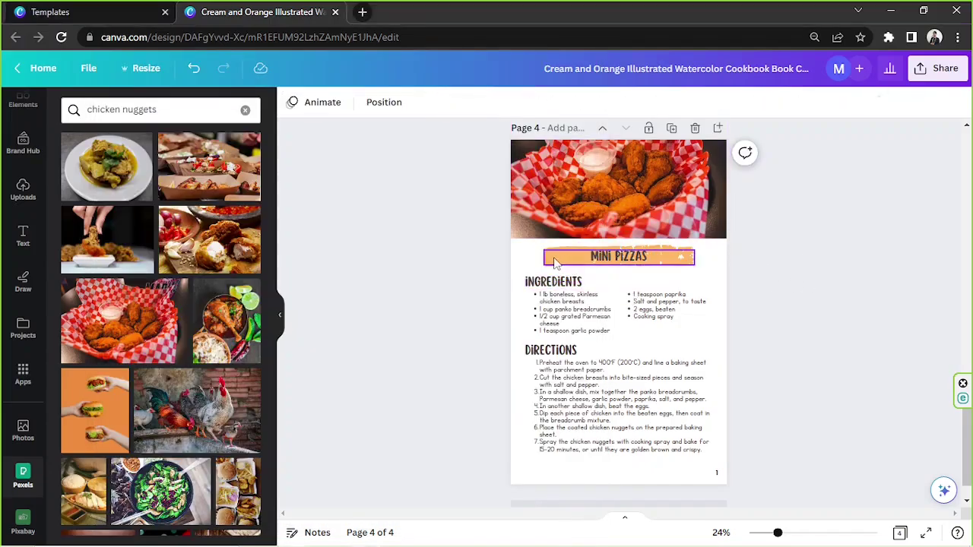
left_click(554, 261)
left_click(859, 306)
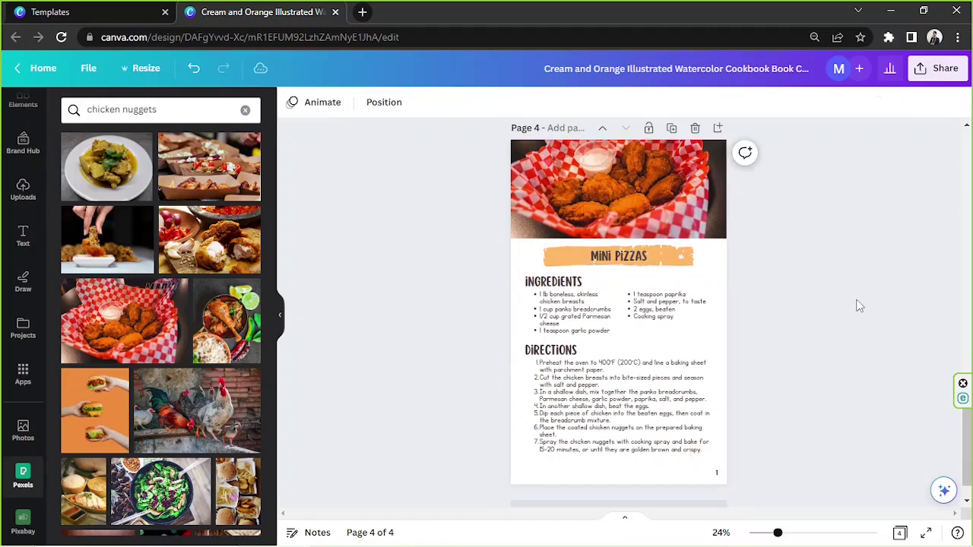
Narrow the MINI PIZZAS text box to fit its words and center it on the orange highlight.
left_click_drag(785, 536, 819, 533)
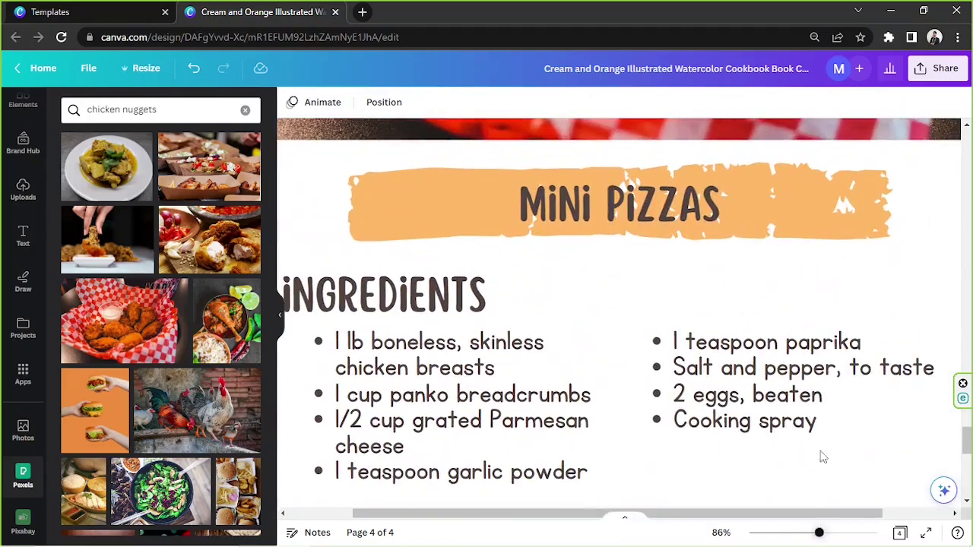
left_click(857, 175)
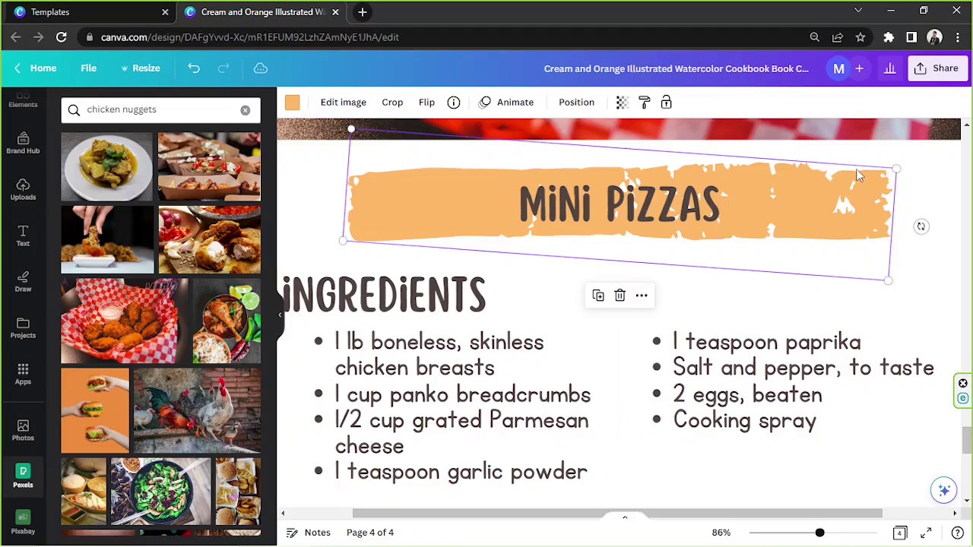
left_click(772, 212)
left_click_drag(889, 206, 628, 200)
mouse_move(557, 202)
left_mouse_down()
mouse_move(731, 203)
mouse_move(692, 203)
left_mouse_up()
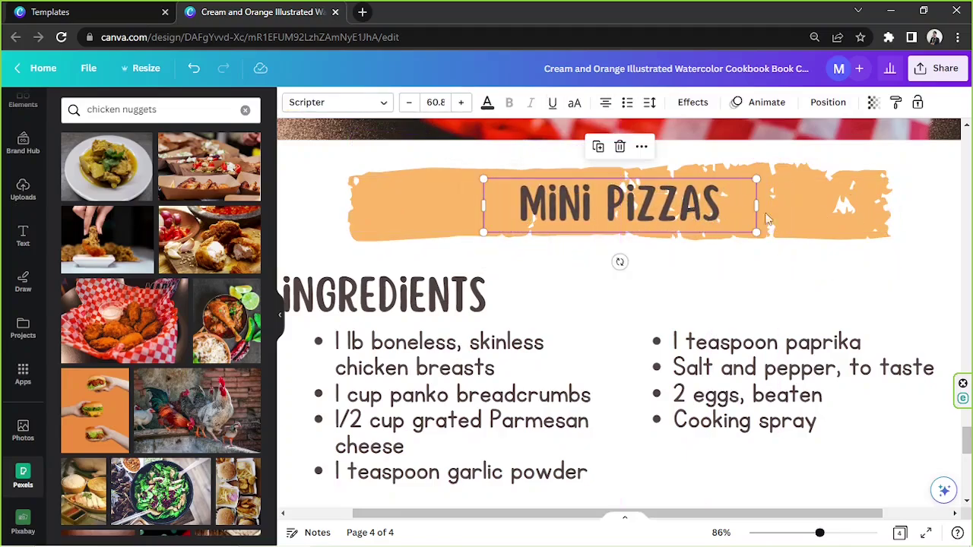
Shift the orange highlight left until its ragged end sits just past PIZZAS, and crop its other side to cover only that word.
left_click(814, 214)
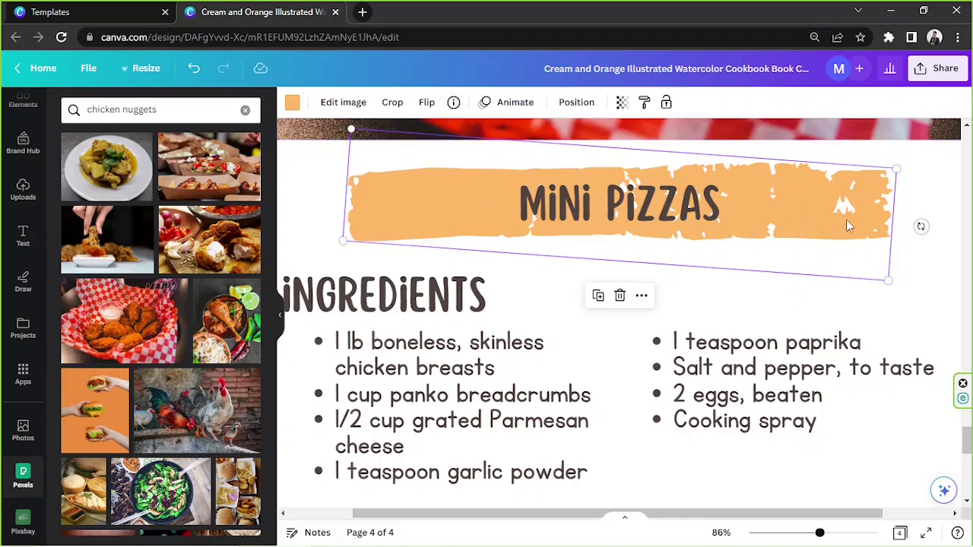
left_click_drag(846, 220, 684, 207)
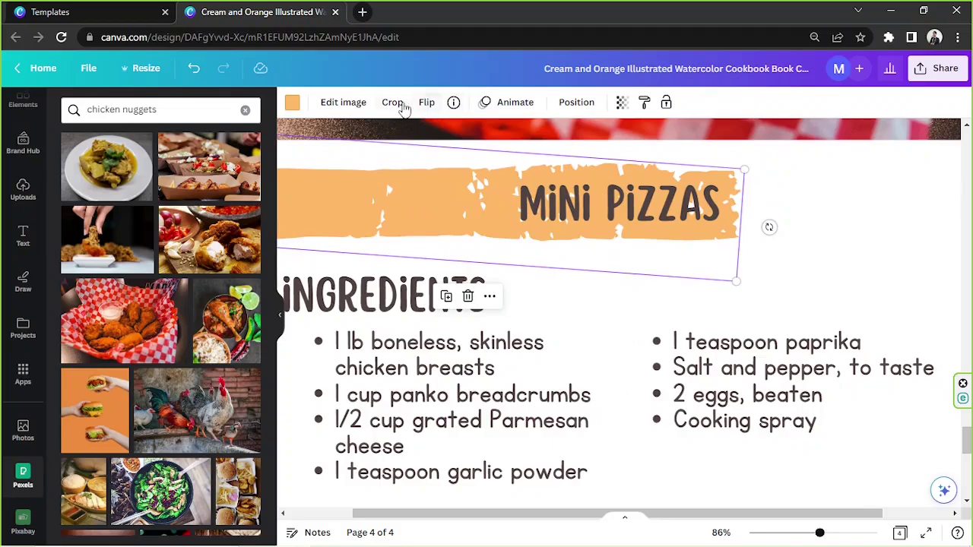
left_click(392, 102)
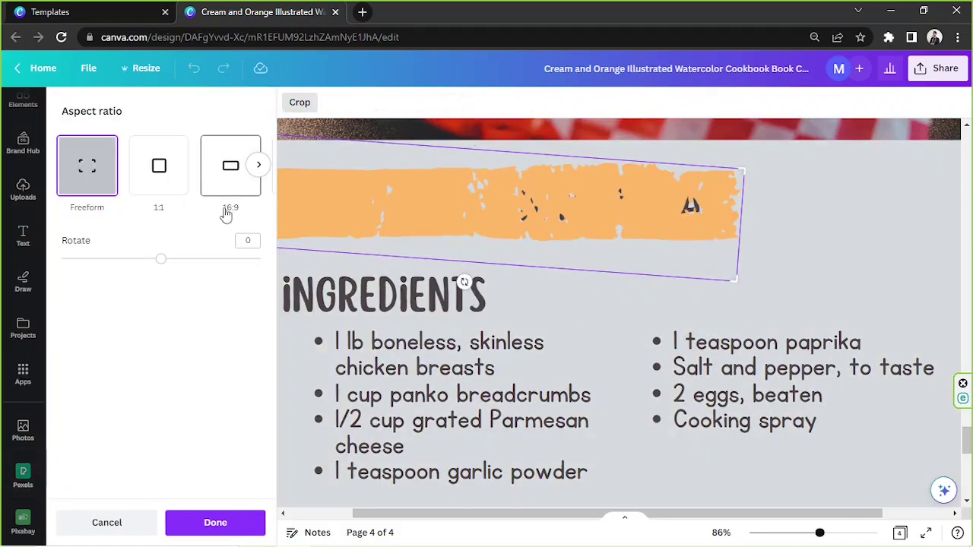
left_click_drag(821, 532, 796, 532)
left_click_drag(419, 214, 609, 214)
left_click(298, 113)
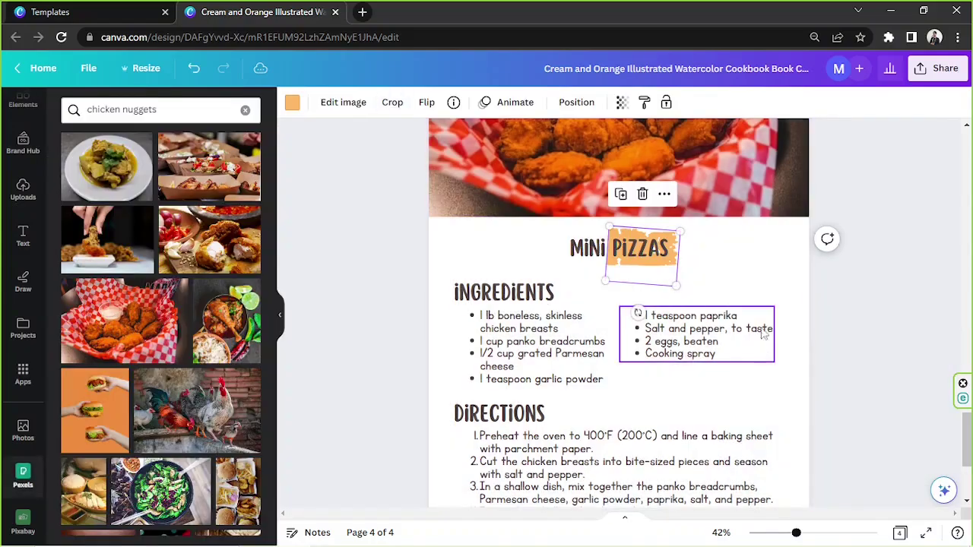
Duplicate the cropped highlight, flip the copy vertically and horizontally, and place it over the word MINI.
left_click_drag(796, 532, 825, 537)
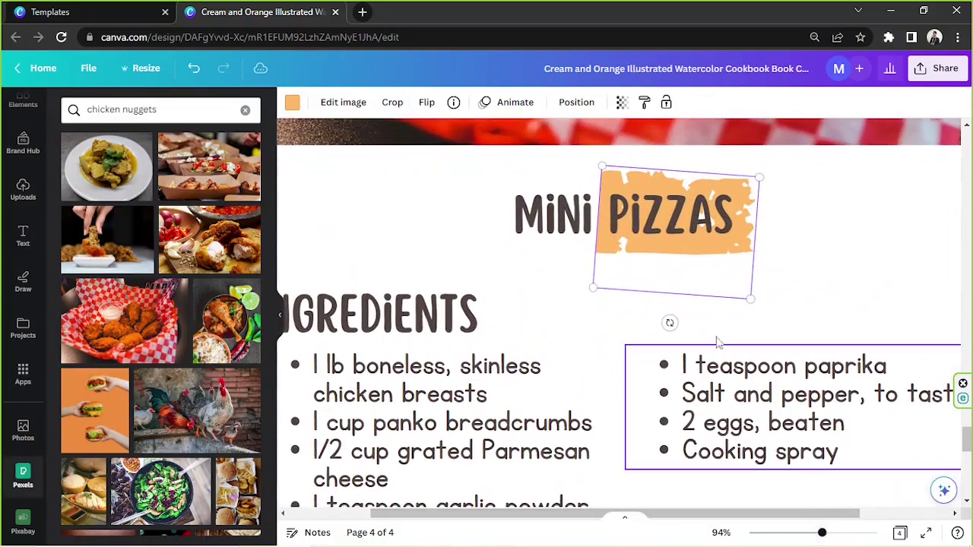
left_click(666, 240)
left_click_drag(667, 240, 630, 228)
left_click(426, 101)
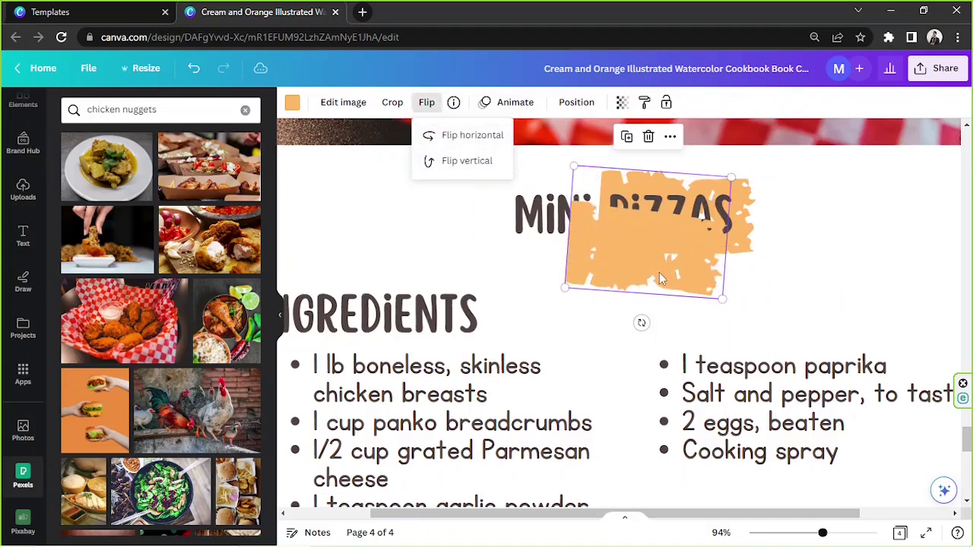
left_click(441, 135)
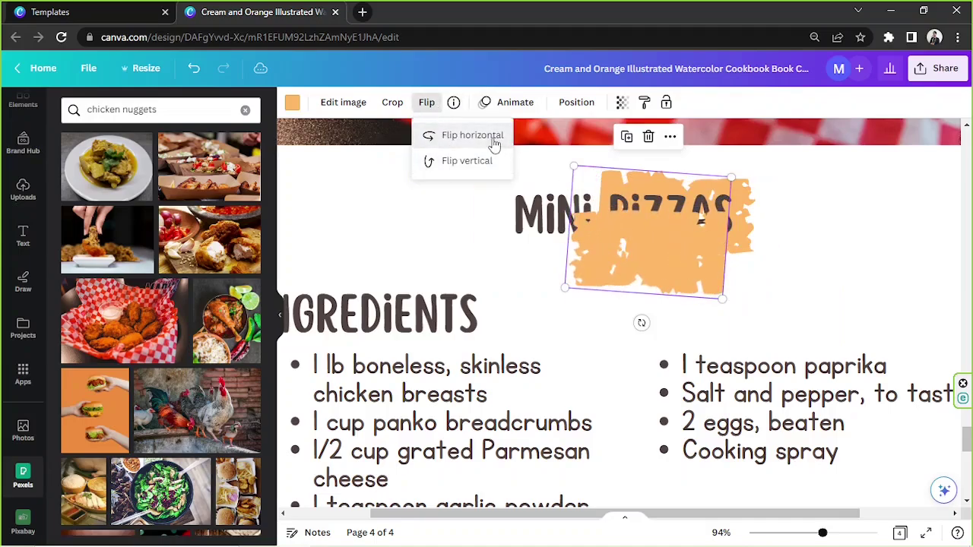
left_click_drag(648, 268, 537, 240)
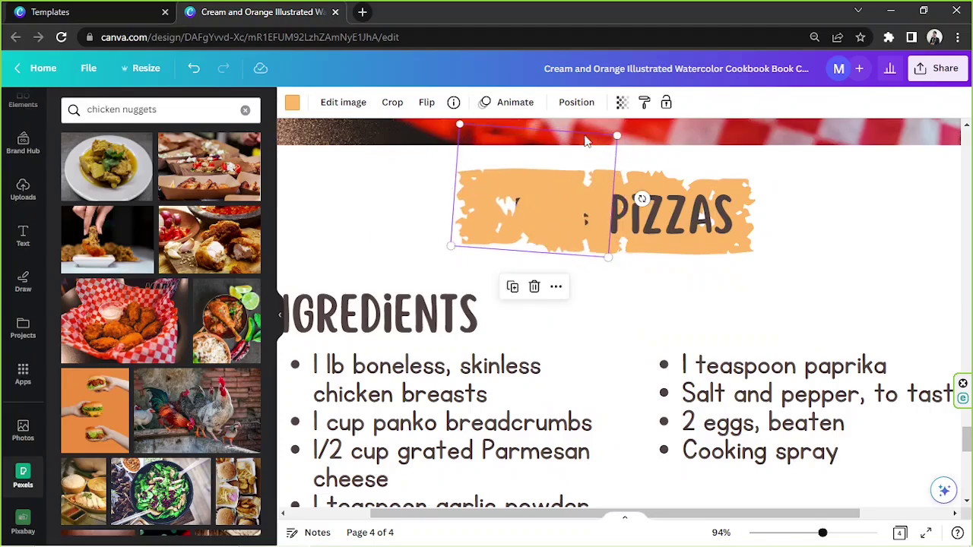
Send the flipped highlight piece to the back and slide it right so both pieces form one compact title highlight.
left_click(576, 102)
left_click(199, 161)
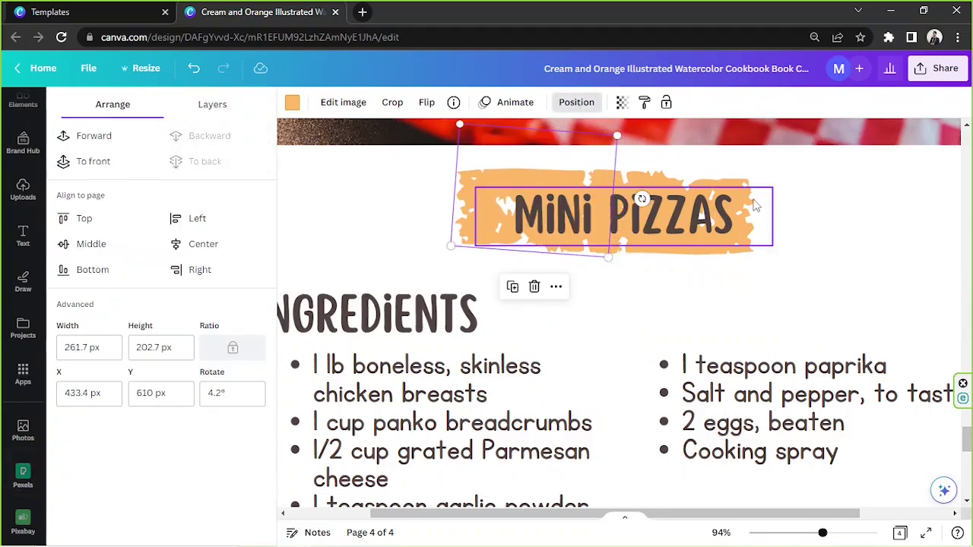
left_click_drag(480, 190, 506, 184)
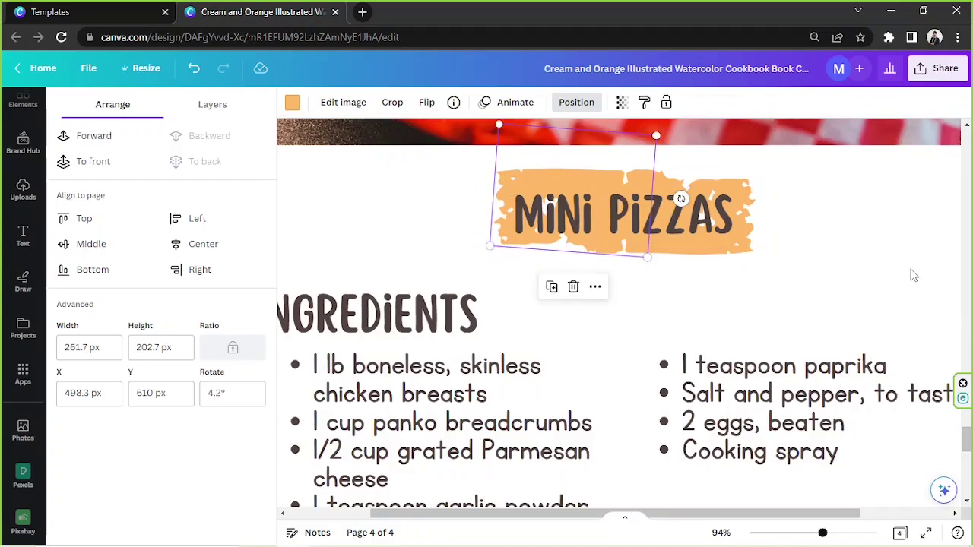
left_click(896, 271)
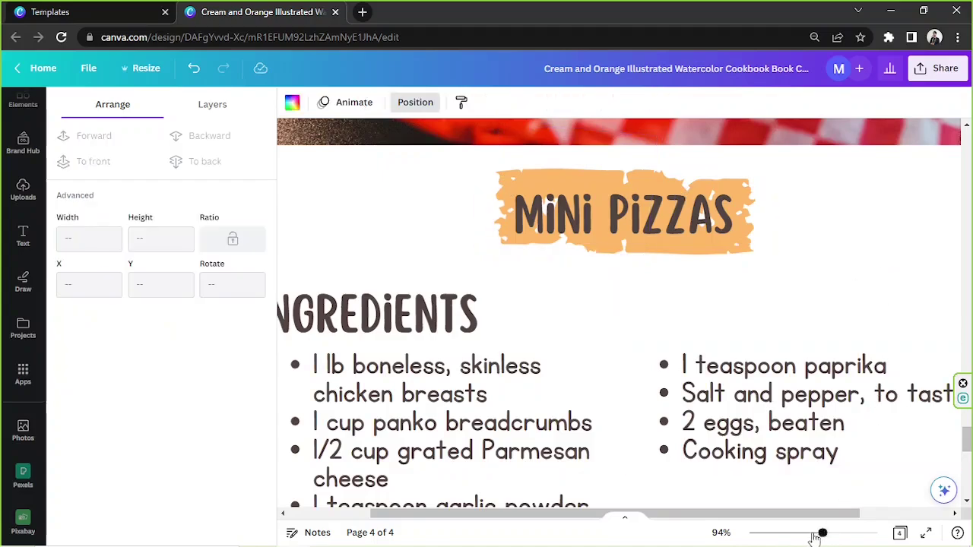
Replace page 4's ingredients with Notepad's muffins or crusts and 1 cup pizza sauce in the first column, and the toppings in the second.
left_click_drag(814, 538, 789, 534)
left_click(849, 359)
scroll(838, 327, "down", 1)
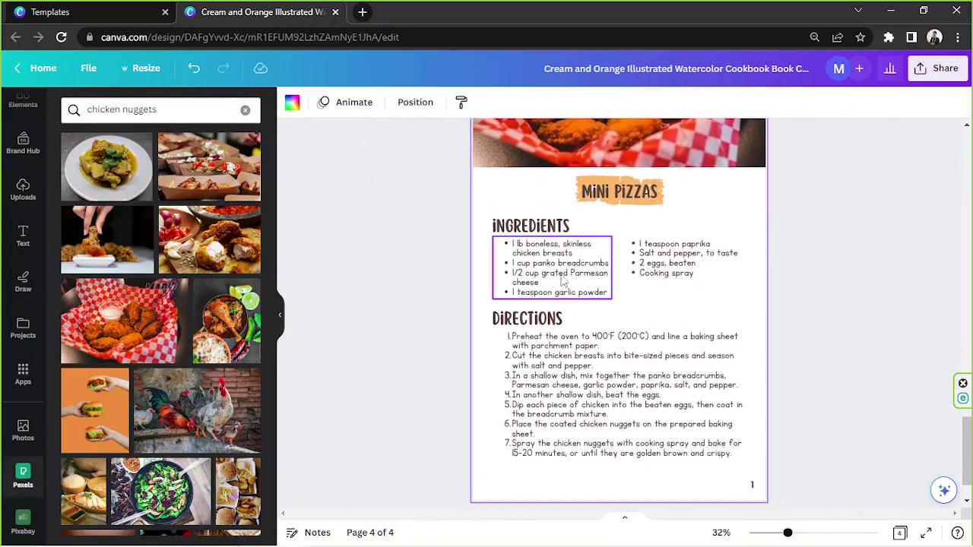
mouse_move(396, 538)
left_click(365, 534)
scroll(222, 354, "down", 3)
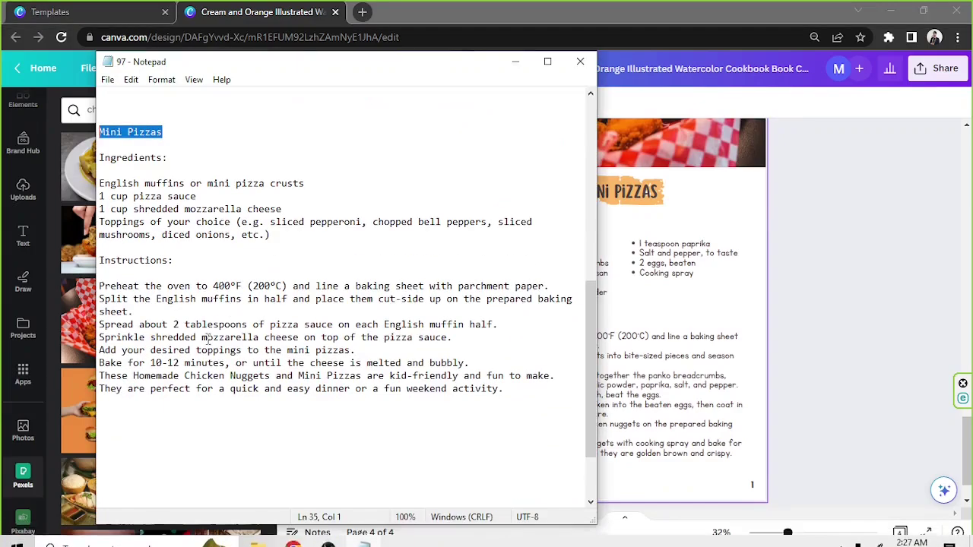
left_click_drag(100, 183, 304, 195)
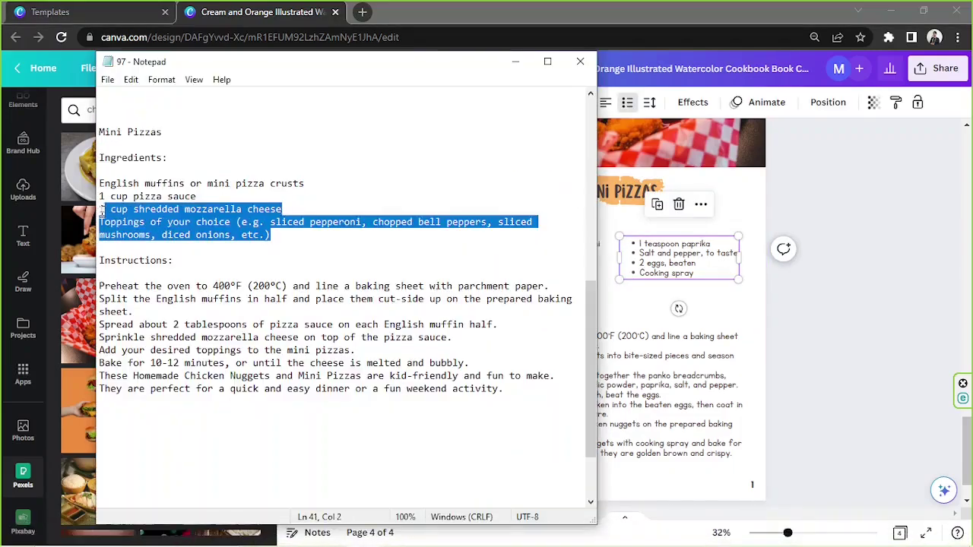
left_click_drag(100, 208, 99, 221)
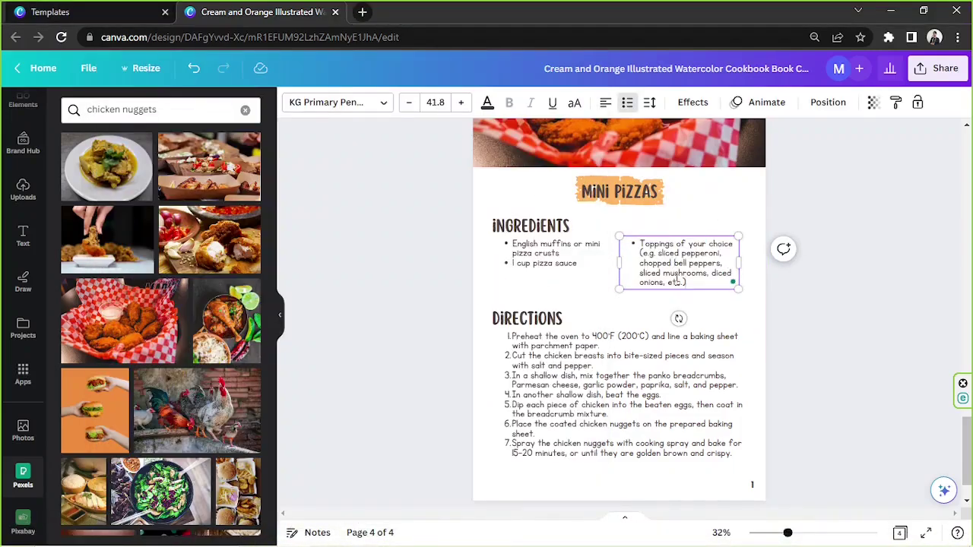
key("Escape")
Replace page 4's directions with the six Mini Pizzas instructions from Notepad, from preheating to baking, as a numbered list.
left_click(524, 375)
key("alt+Tab")
left_click_drag(503, 388, 99, 286)
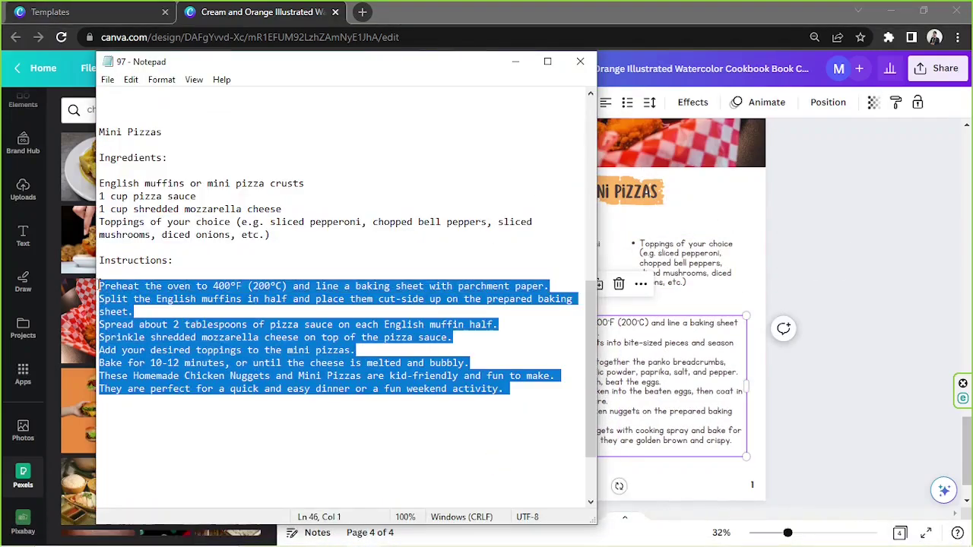
left_click_drag(561, 376, 349, 375)
left_click_drag(469, 363, 99, 285)
key("ctrl+c")
key("alt+Tab")
key("ctrl+v")
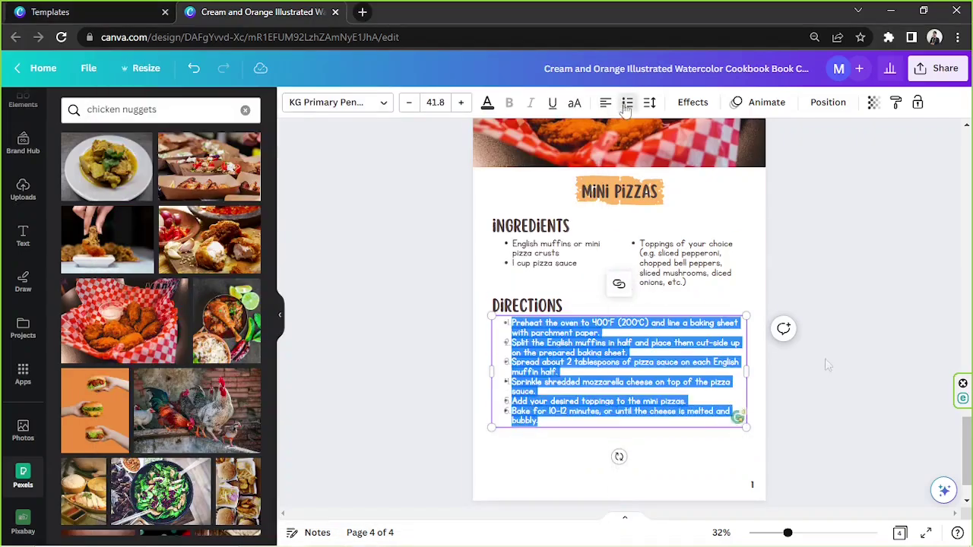
Move the directions list and the DIRECTIONS heading slightly down to leave more space below the ingredients.
left_click(827, 363)
left_click_drag(658, 380, 658, 386)
left_click(532, 305)
left_click_drag(532, 305, 532, 313)
Search Pexels for pizza and replace page 4's chicken nuggets photo with the one showing several pizzas on a wooden table.
scroll(819, 337, "up", 2)
left_click(688, 232)
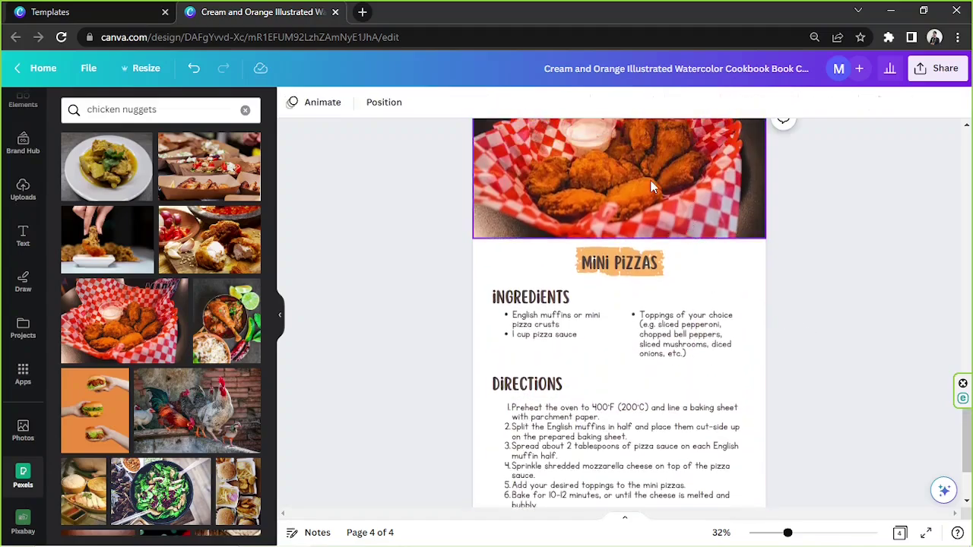
left_click(122, 110)
type("pizza")
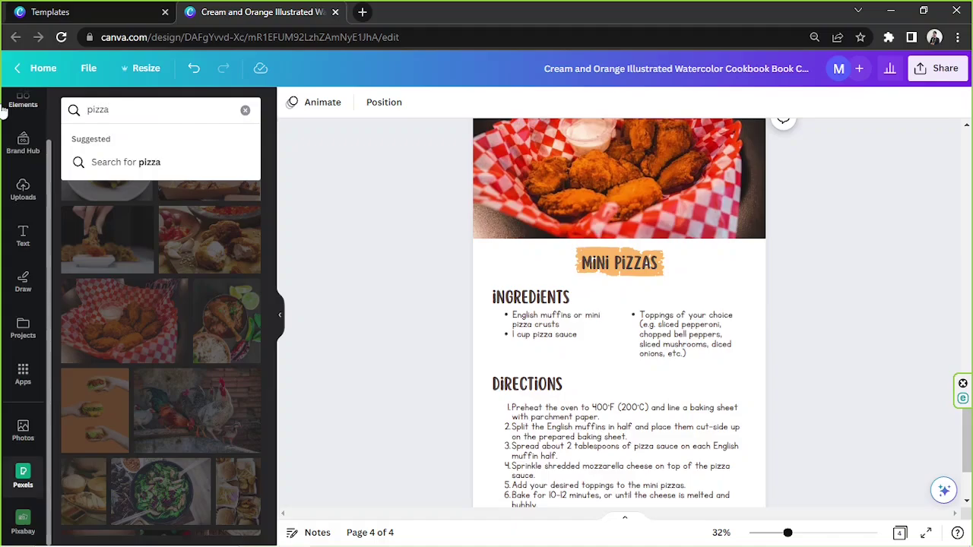
key("Return")
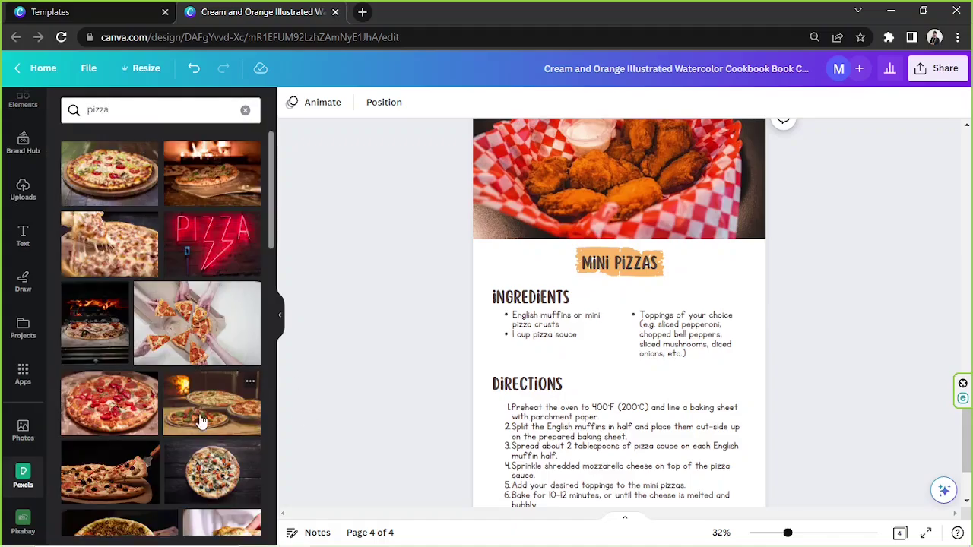
left_click_drag(243, 408, 530, 203)
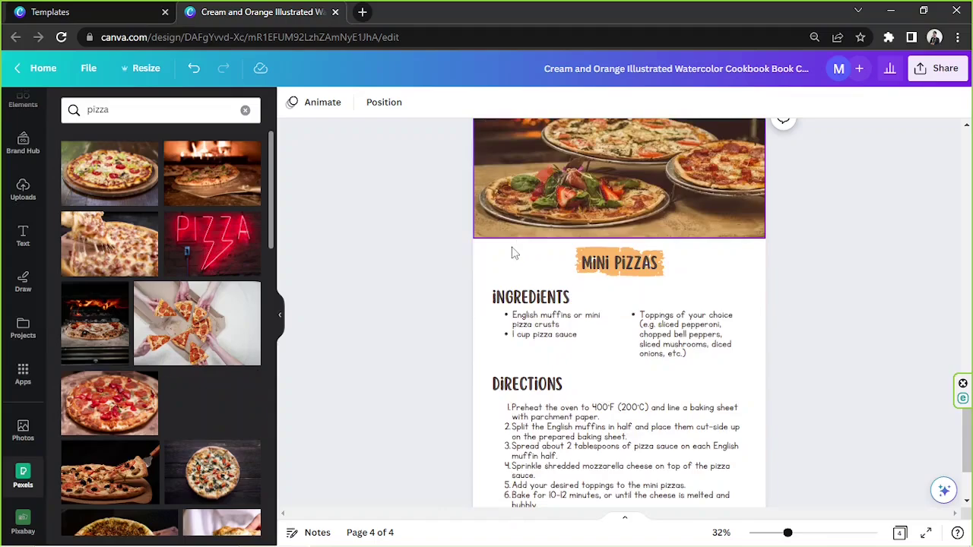
left_click_drag(514, 253, 514, 253)
scroll(769, 303, "up", 3)
scroll(770, 303, "down", 3)
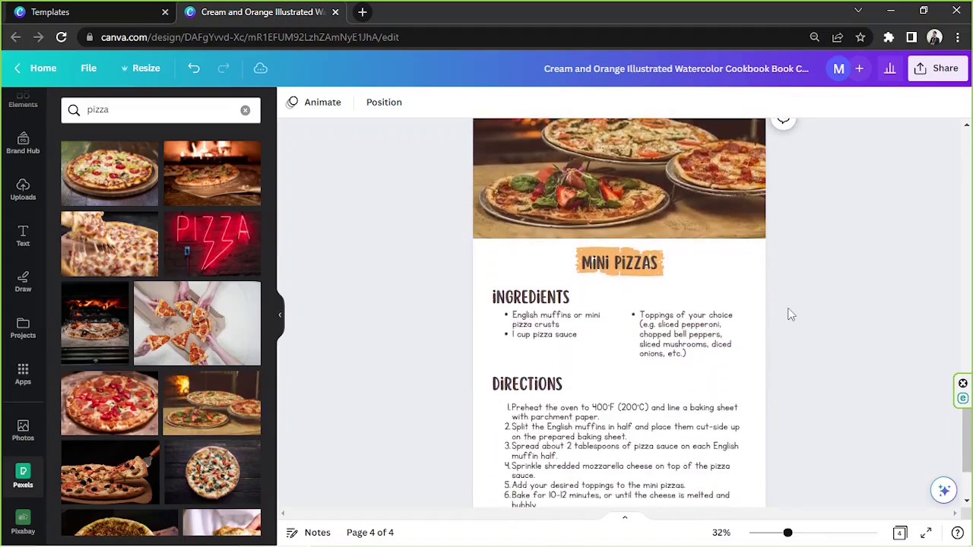
Review the cookbook's four pages, comparing the layouts of the Homemade Chicken Nuggets and Mini Pizzas recipes.
scroll(790, 314, "down", 2)
scroll(794, 512, "down", 3)
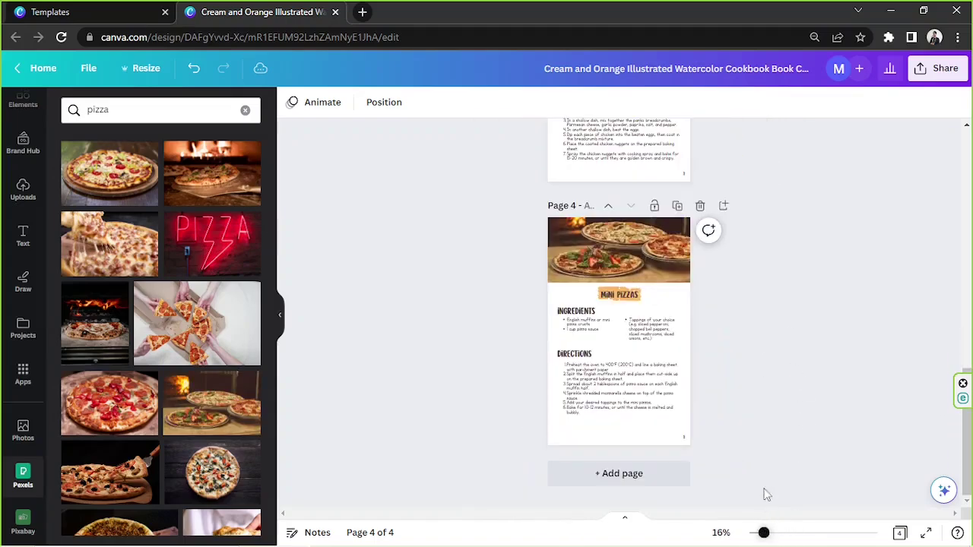
scroll(764, 456, "up", 6)
scroll(768, 428, "down", 1)
scroll(766, 426, "up", 2)
scroll(764, 423, "down", 10)
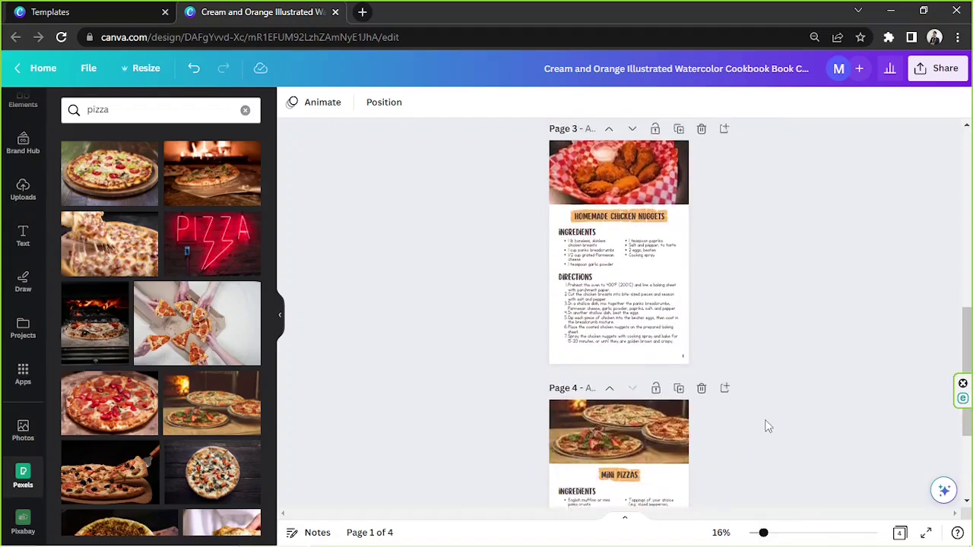
scroll(766, 524, "up", 2)
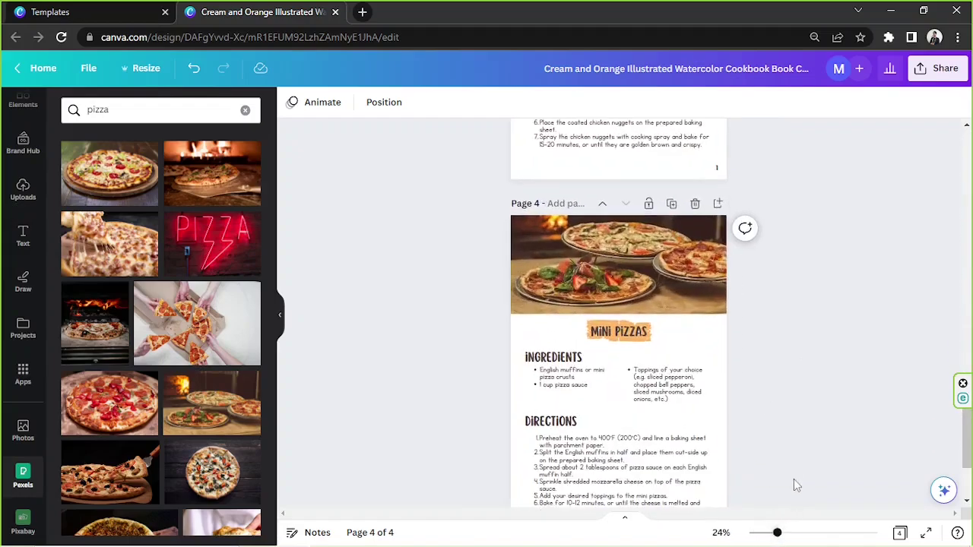
scroll(792, 481, "down", 1)
scroll(790, 468, "up", 5)
scroll(790, 465, "up", 5)
scroll(788, 462, "down", 8)
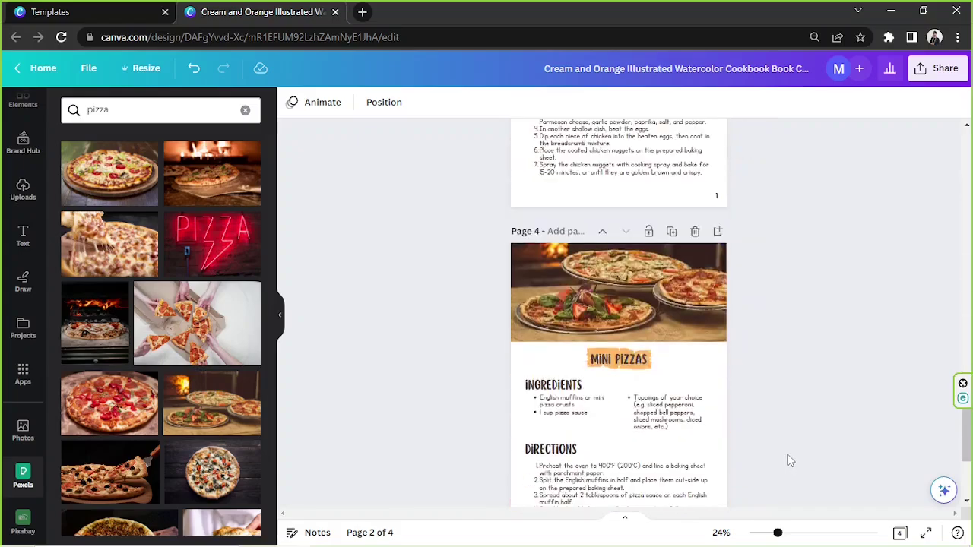
scroll(788, 462, "down", 2)
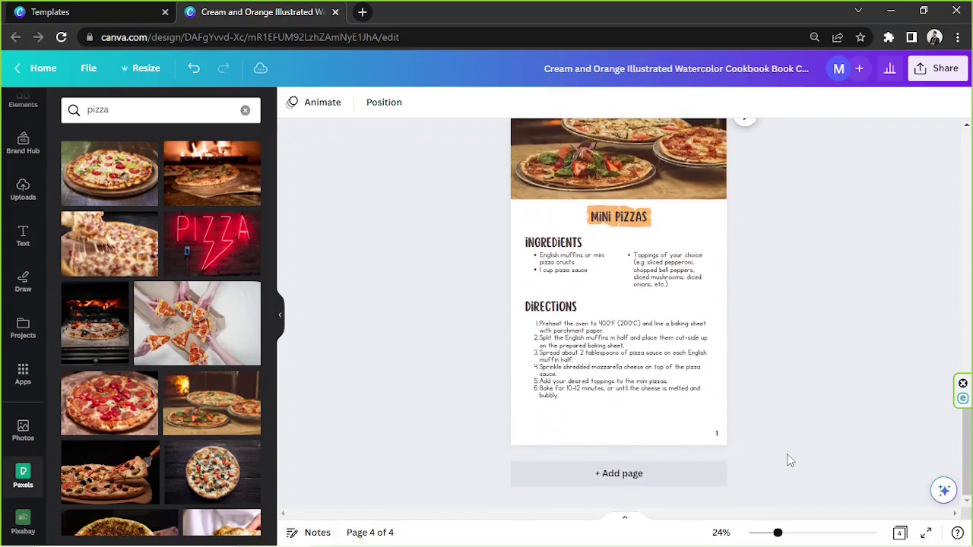
Change the page number in the bottom corner of the Mini Pizzas page to 2.
left_click(716, 434)
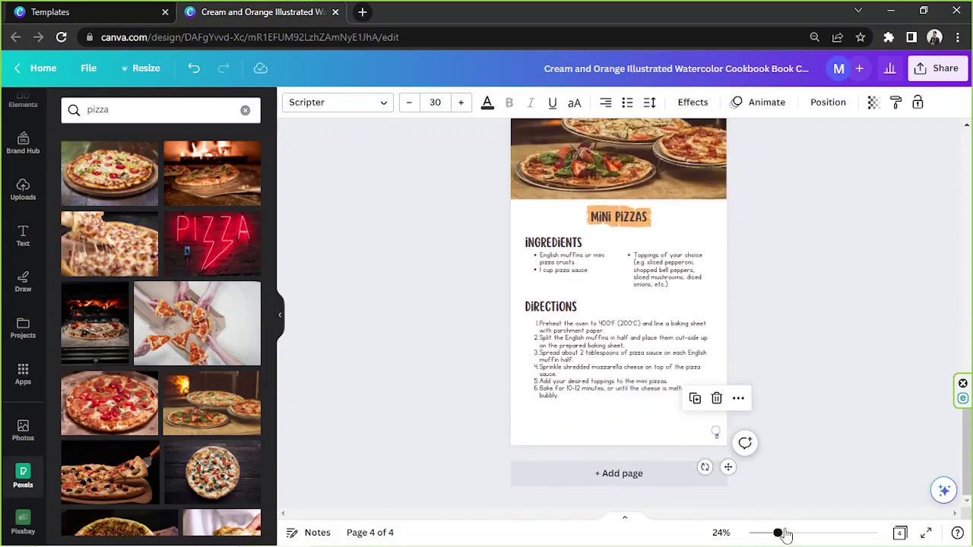
left_click_drag(785, 534, 820, 536)
scroll(798, 433, "down", 5)
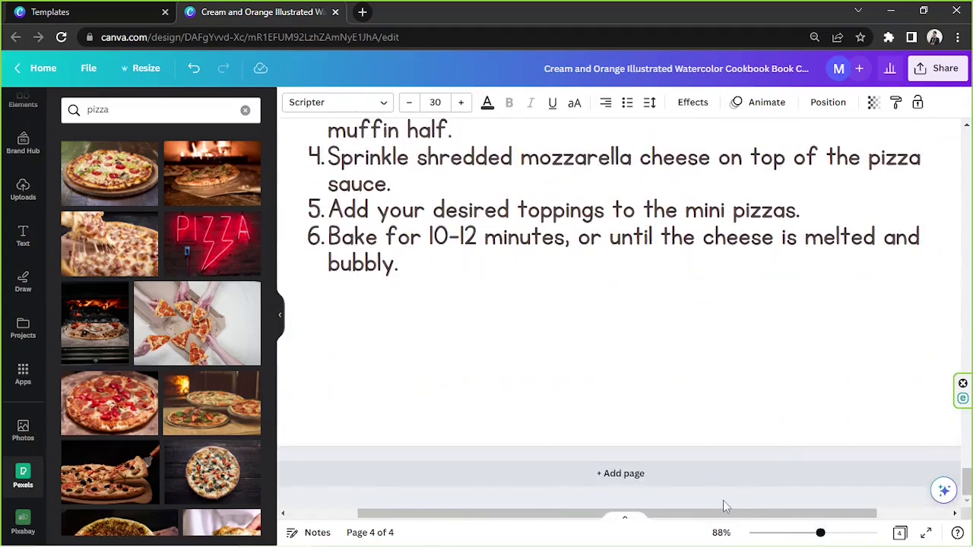
left_click_drag(724, 513, 795, 515)
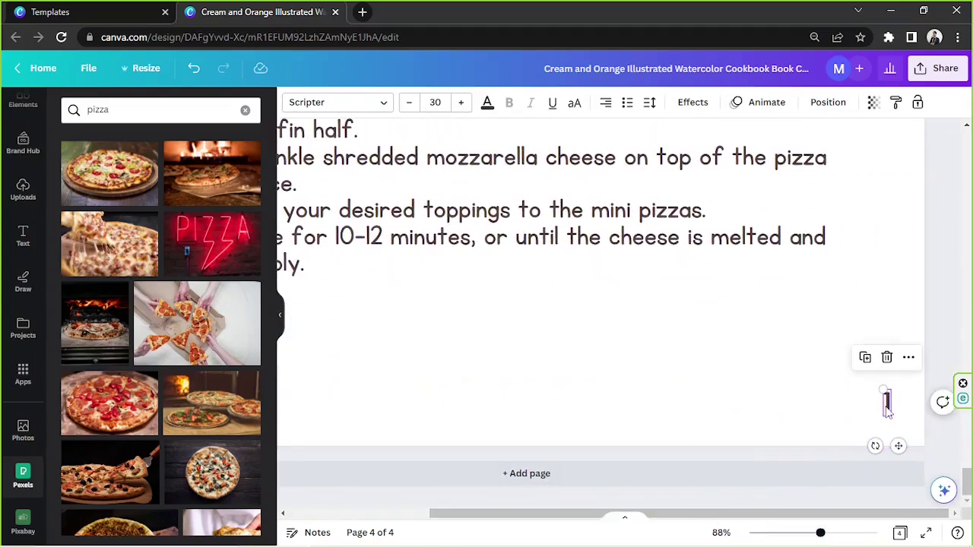
double_click(886, 403)
type("2")
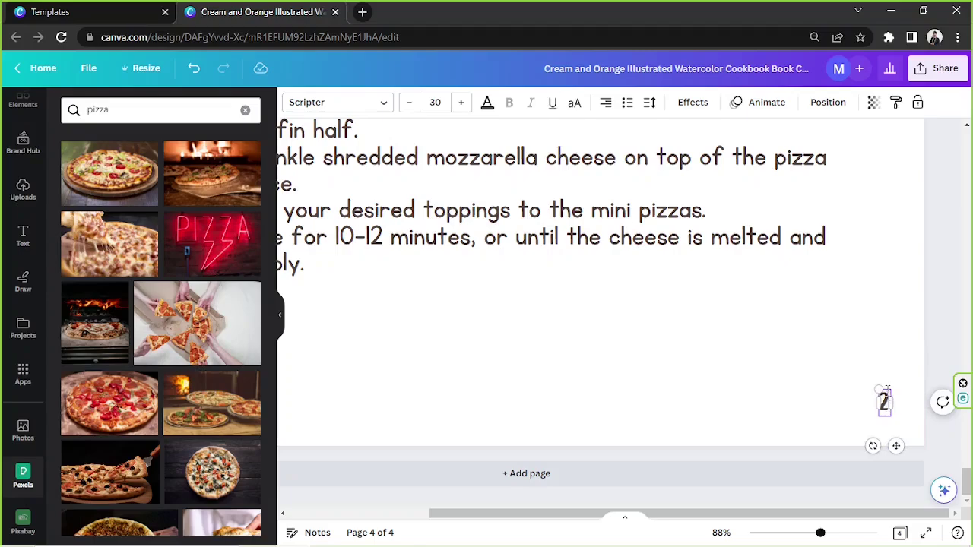
key("Escape")
scroll(582, 272, "down", 5)
key("ctrl+a")
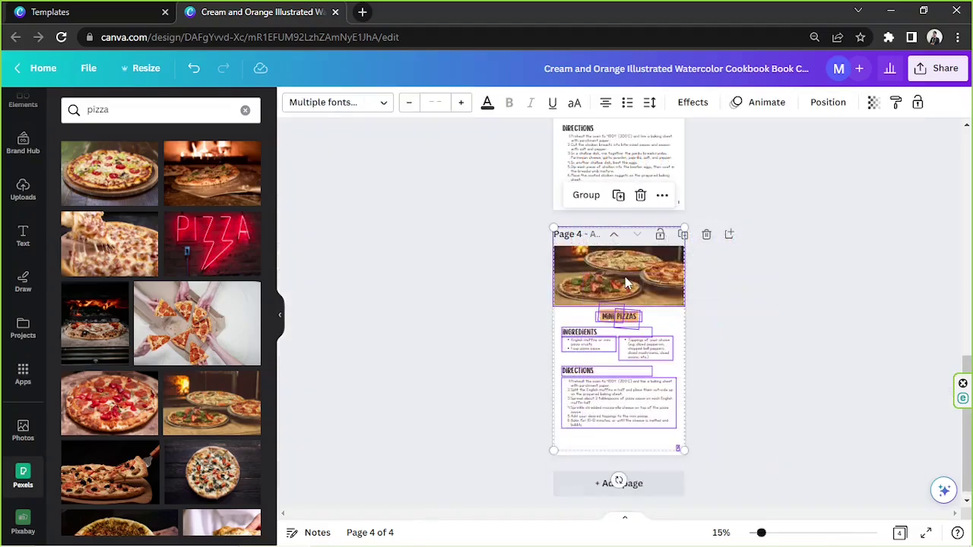
left_click_drag(499, 245, 439, 247)
left_click(715, 467)
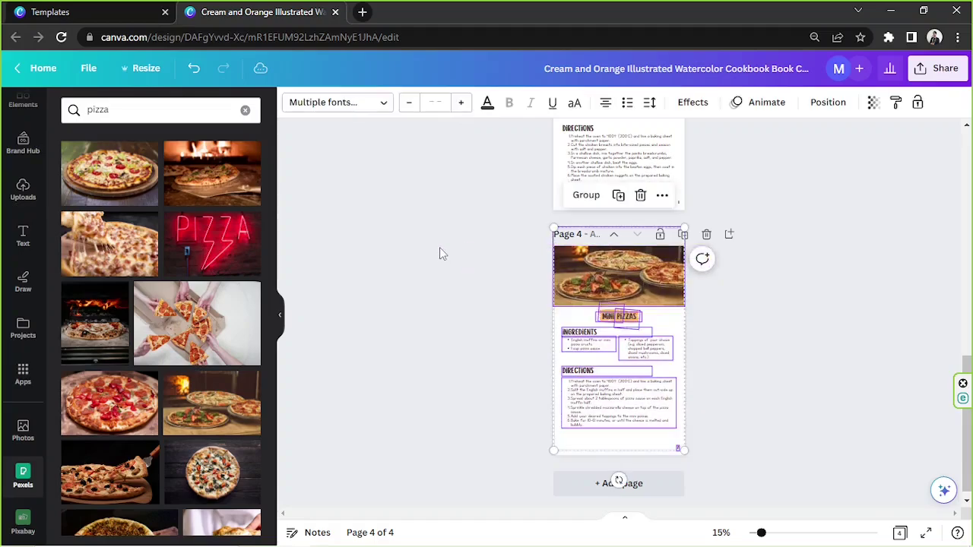
left_click(439, 247)
scroll(593, 274, "down", 1)
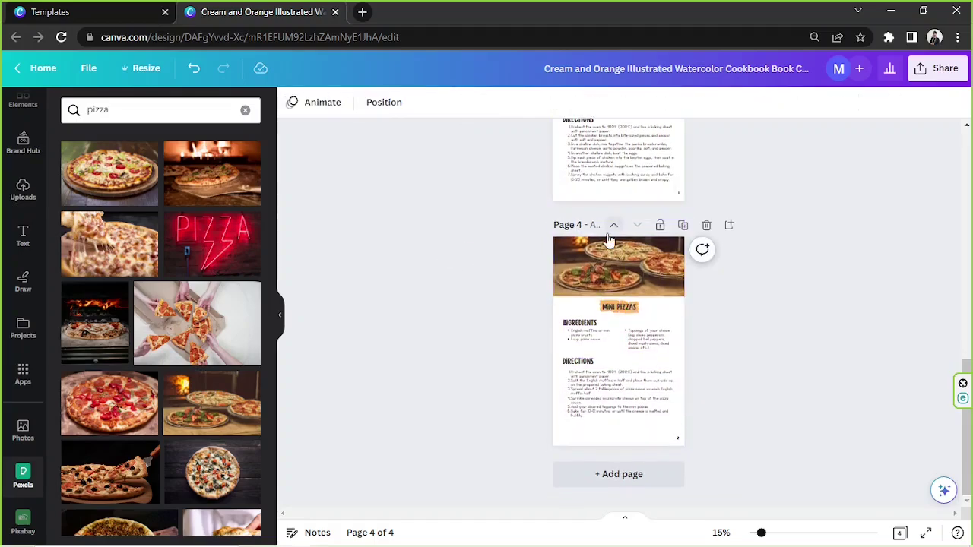
left_click_drag(705, 445, 506, 263)
left_click(702, 316)
scroll(702, 314, "up", 10)
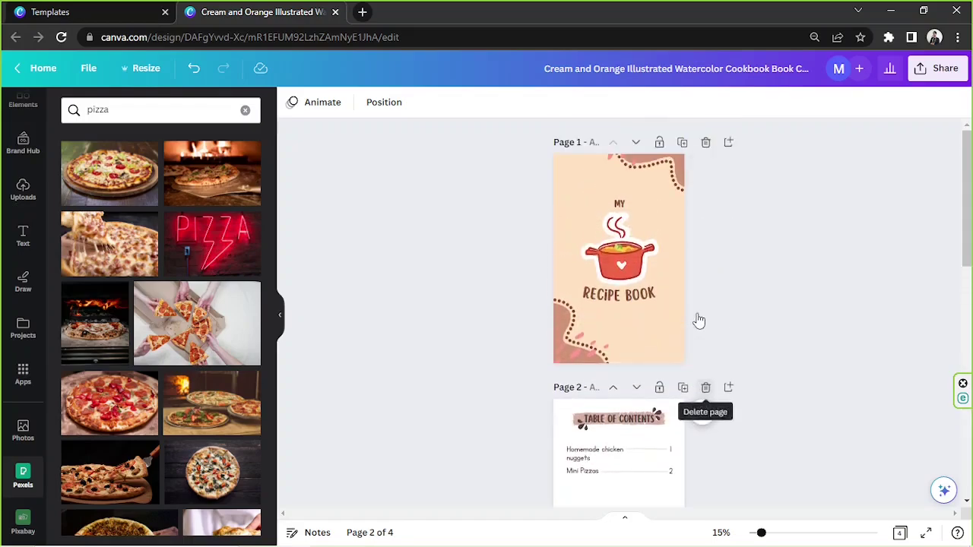
scroll(727, 273, "down", 6)
scroll(732, 256, "up", 6)
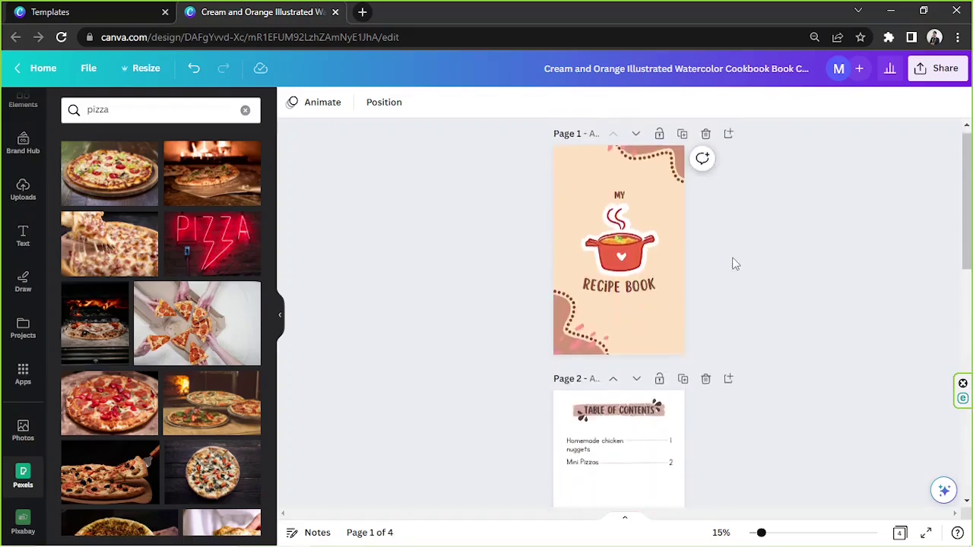
Open the design's download settings and keep PDF Standard as the file type, with all pages included.
left_click(937, 68)
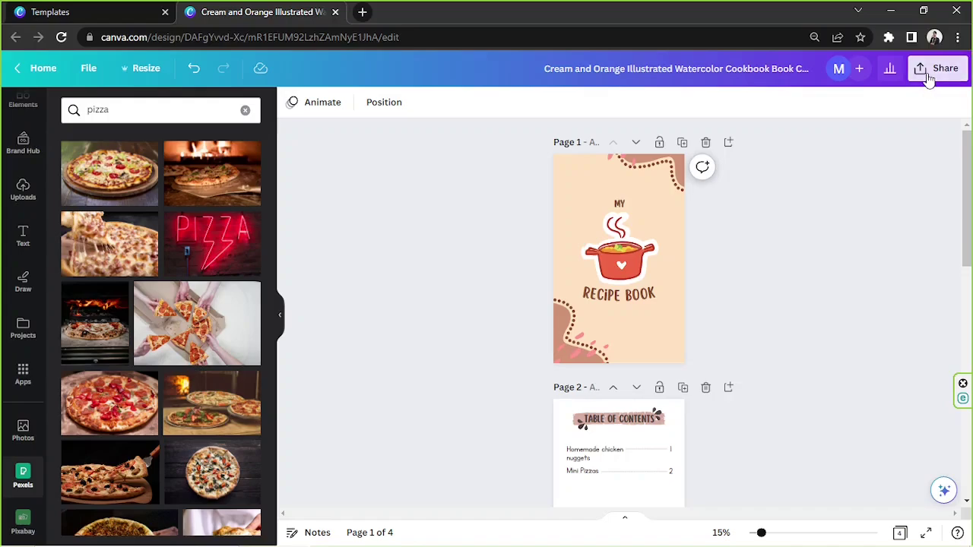
scroll(795, 342, "down", 1)
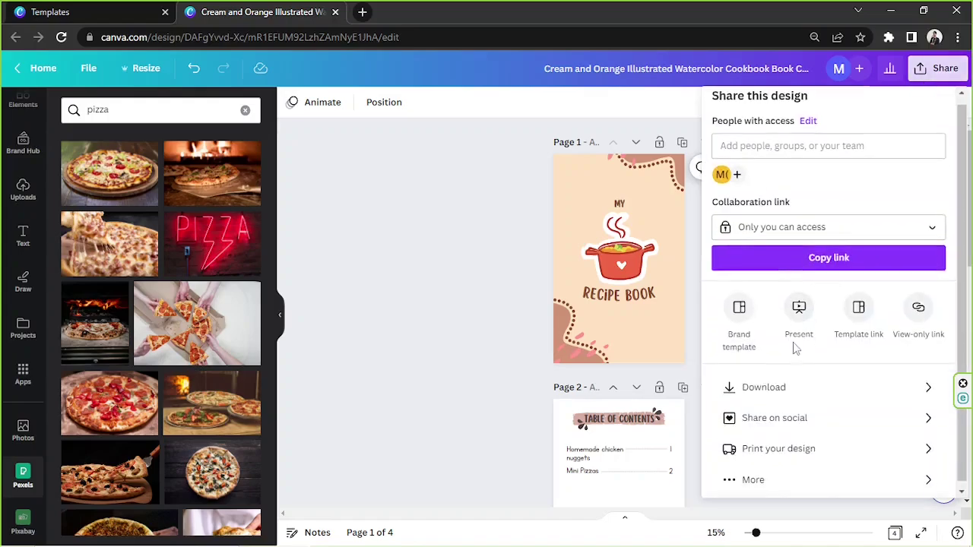
left_click(810, 385)
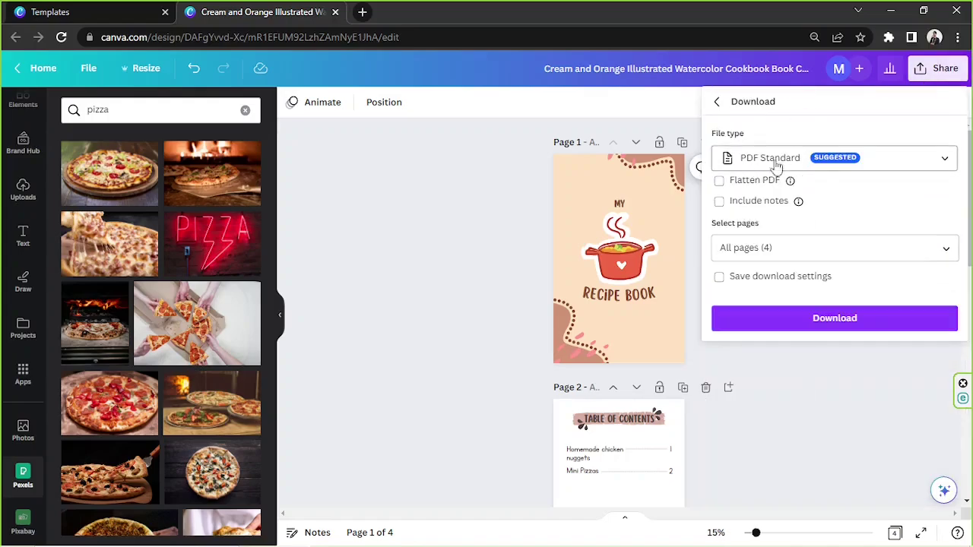
left_click(798, 161)
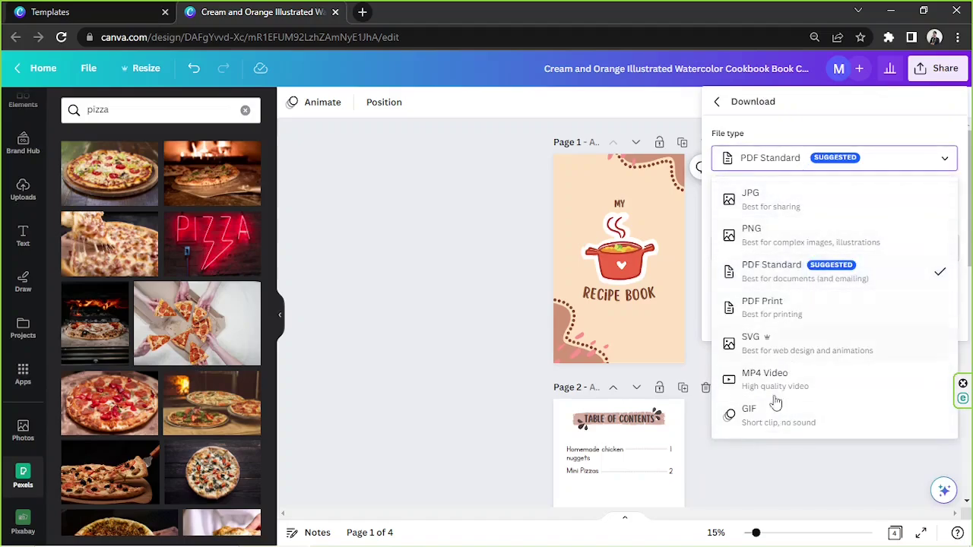
left_click(775, 162)
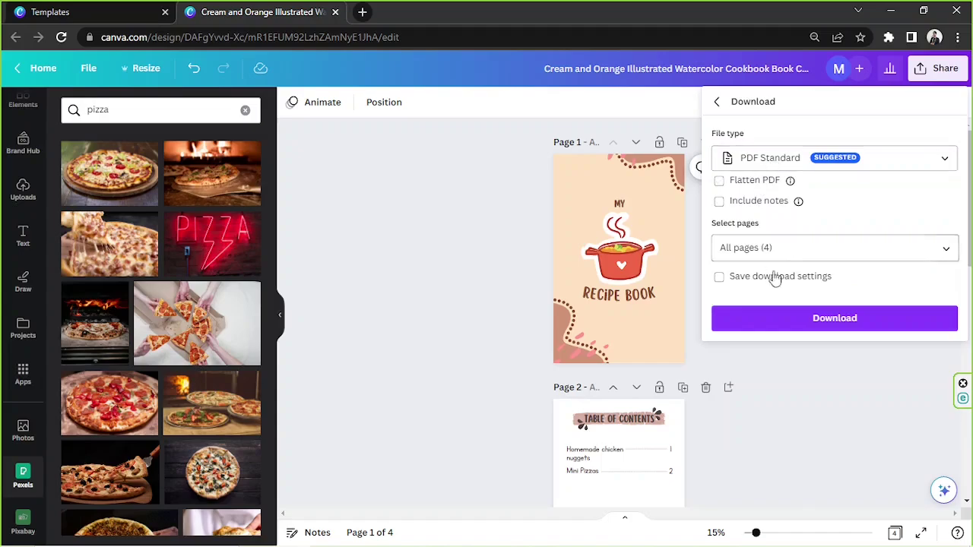